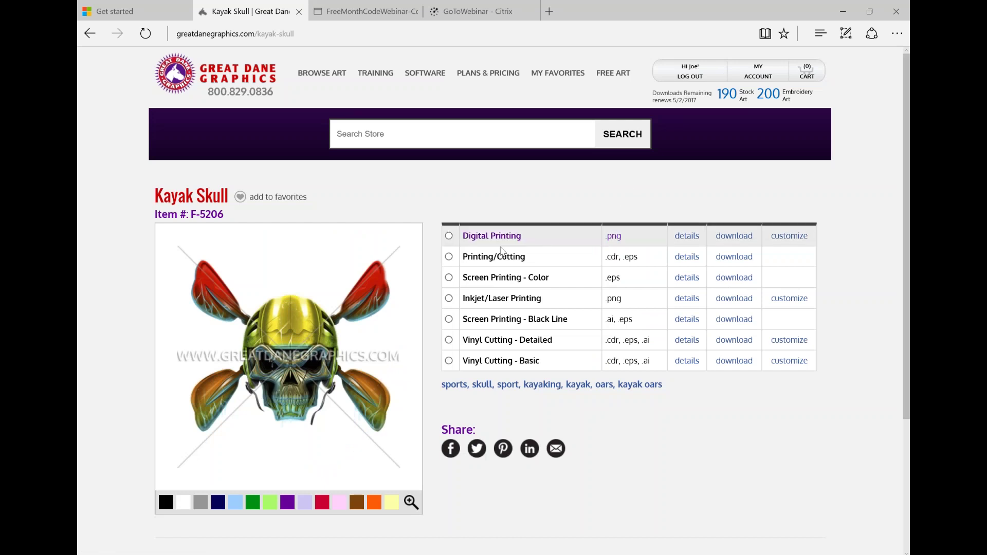
View the Kayak Skull's Printing/Cutting and Screen Printing - Color versions in enlarged previews
{"action": "left_click", "coordinate": [449, 257]}
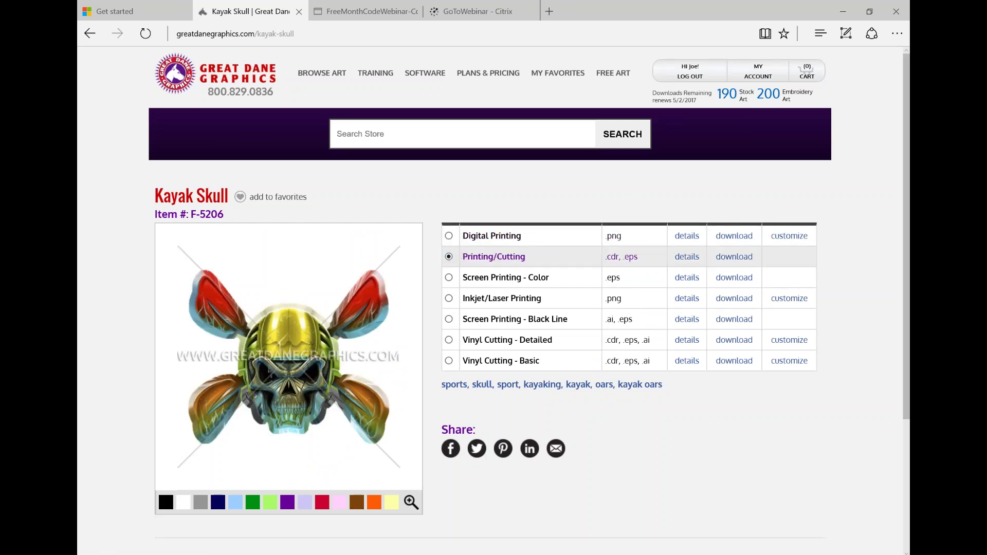
{"action": "left_click", "coordinate": [284, 340]}
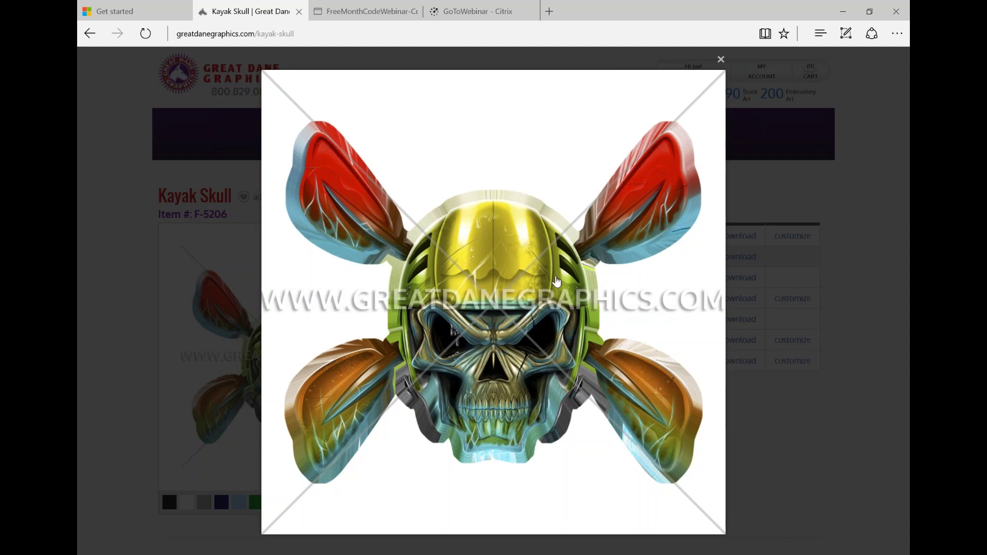
{"action": "left_click", "coordinate": [720, 59]}
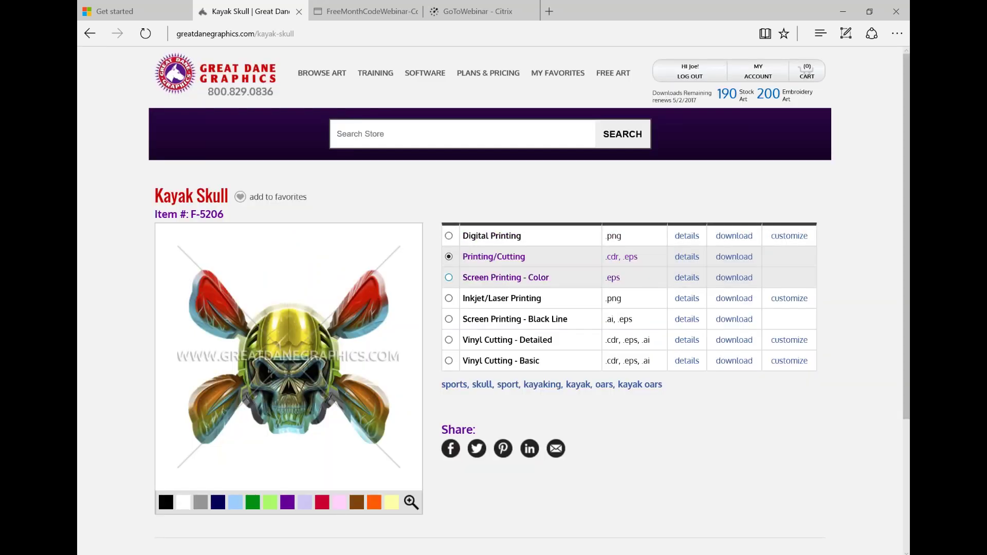
{"action": "left_click", "coordinate": [449, 278]}
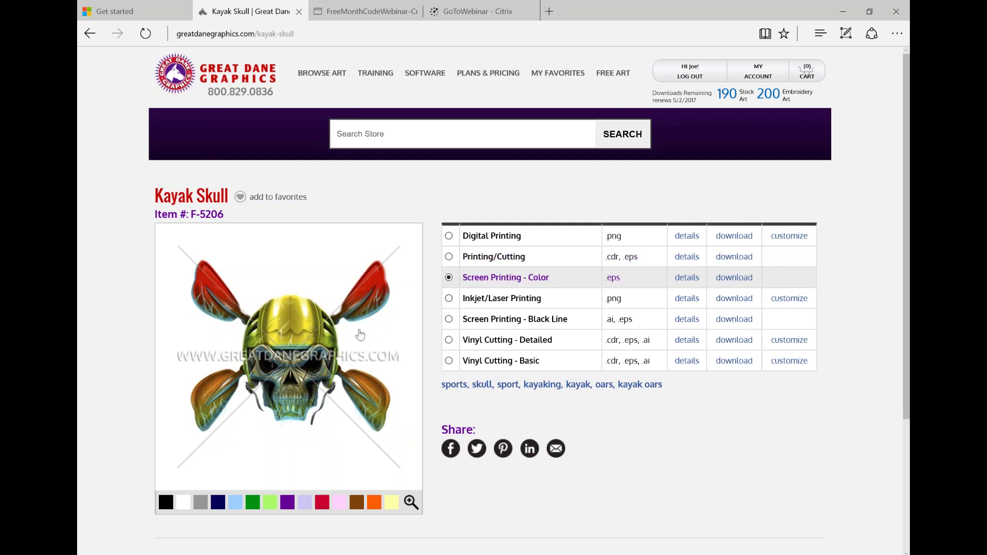
{"action": "left_click", "coordinate": [299, 326]}
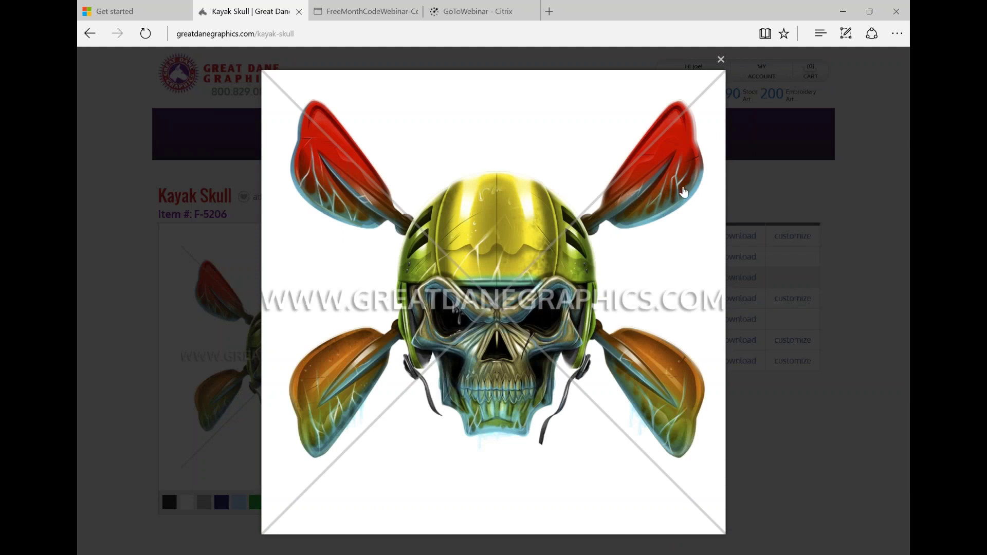
{"action": "left_click", "coordinate": [721, 59]}
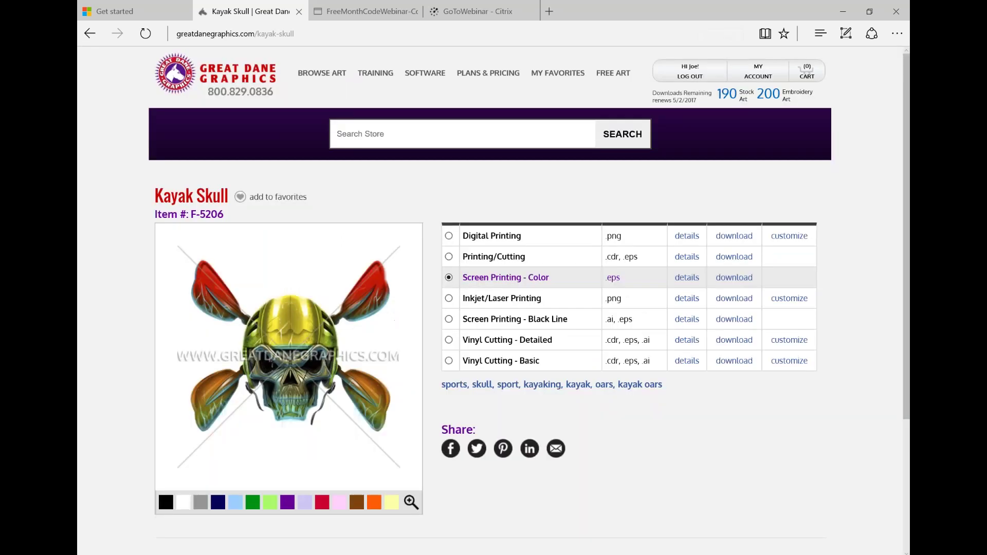
Examine enlarged previews of the Inkjet/Laser Printing and Screen Printing - Black Line versions of the Kayak Skull
{"action": "left_click", "coordinate": [449, 298]}
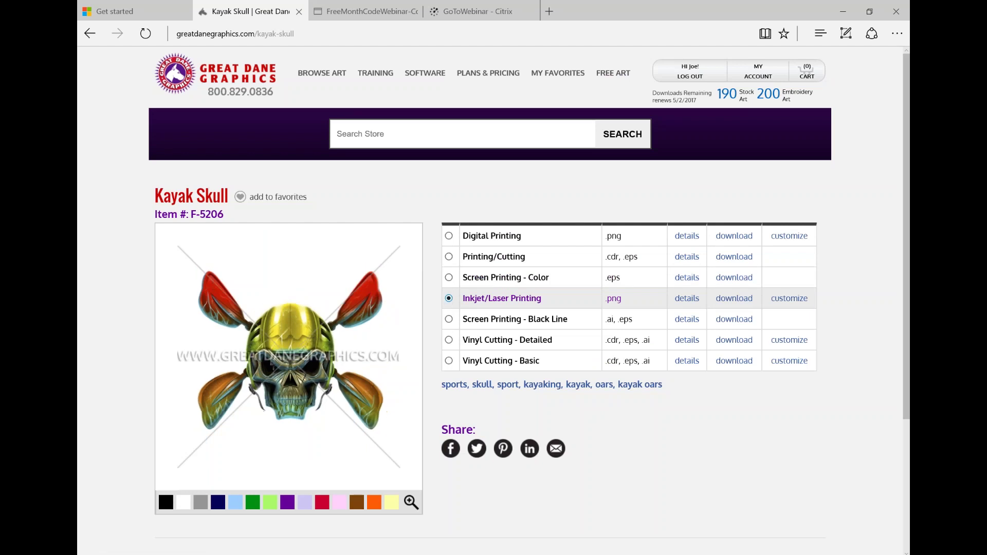
{"action": "left_click", "coordinate": [307, 337]}
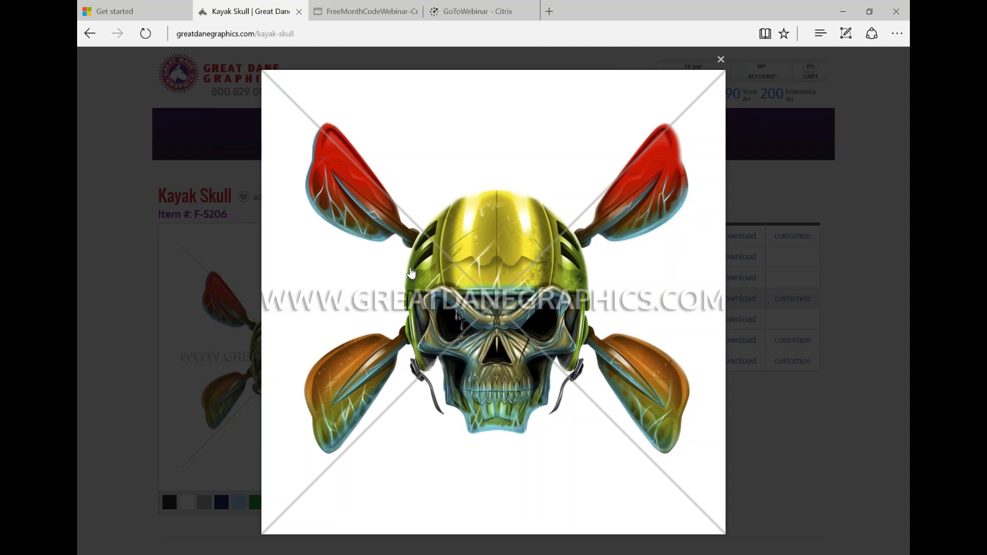
{"action": "left_click", "coordinate": [721, 60]}
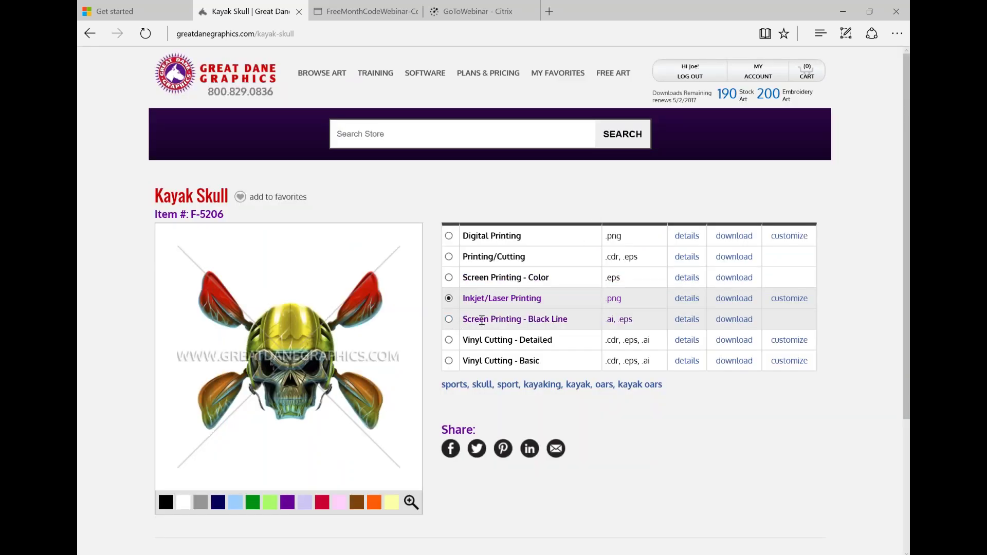
{"action": "left_click", "coordinate": [449, 320]}
{"action": "left_click", "coordinate": [337, 340]}
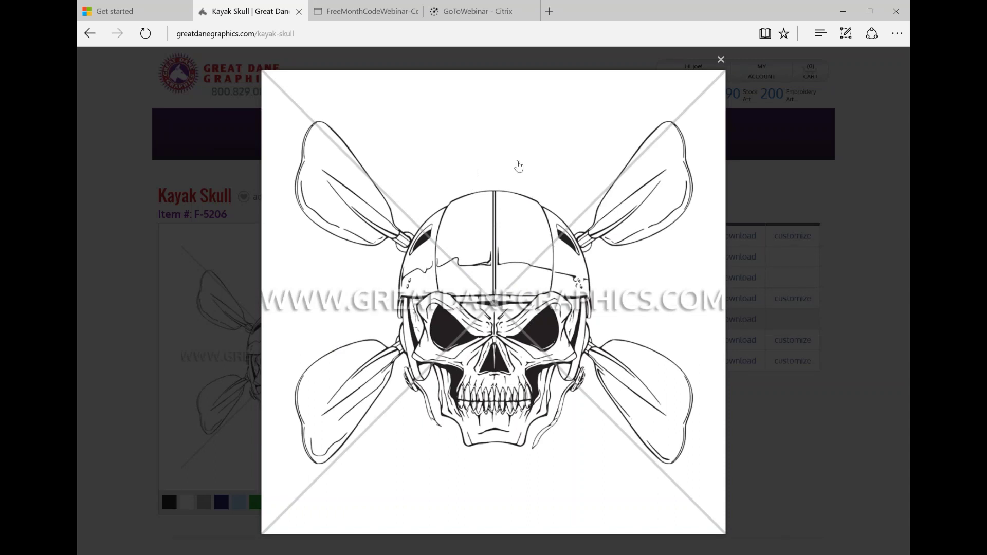
{"action": "left_click", "coordinate": [721, 61]}
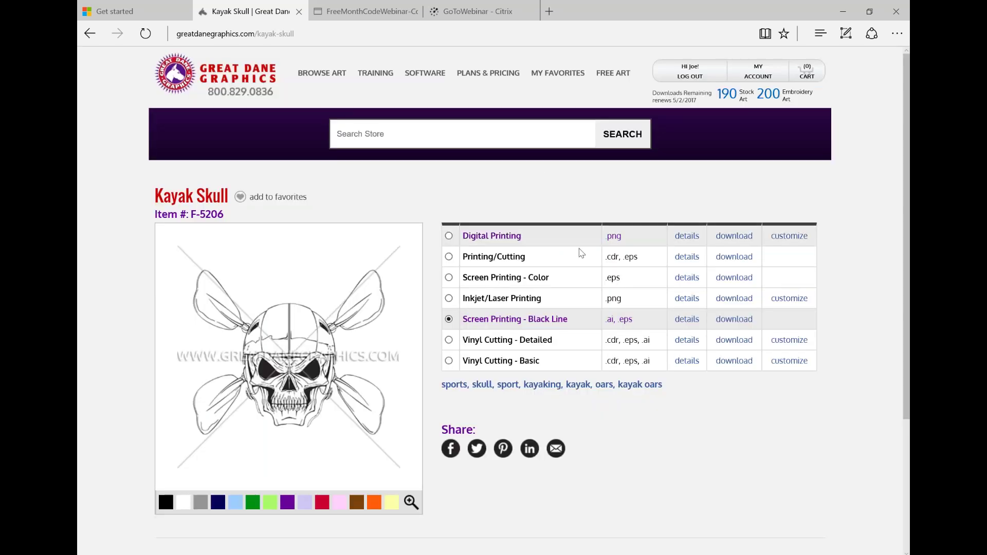
Compare the Vinyl Cutting - Detailed version with Screen Printing - Black Line, and inspect the black line artwork enlarged again
{"action": "left_click", "coordinate": [449, 340]}
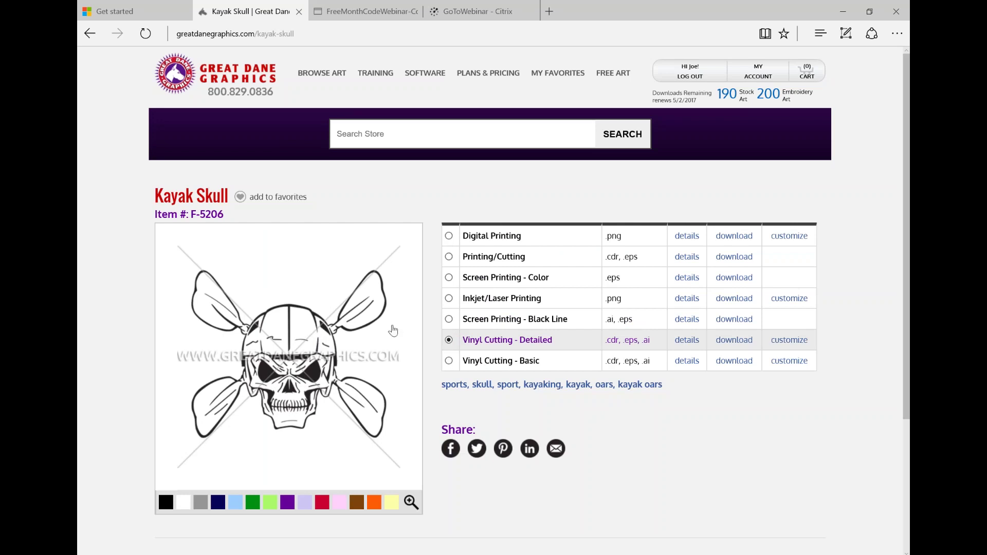
{"action": "left_click", "coordinate": [448, 320]}
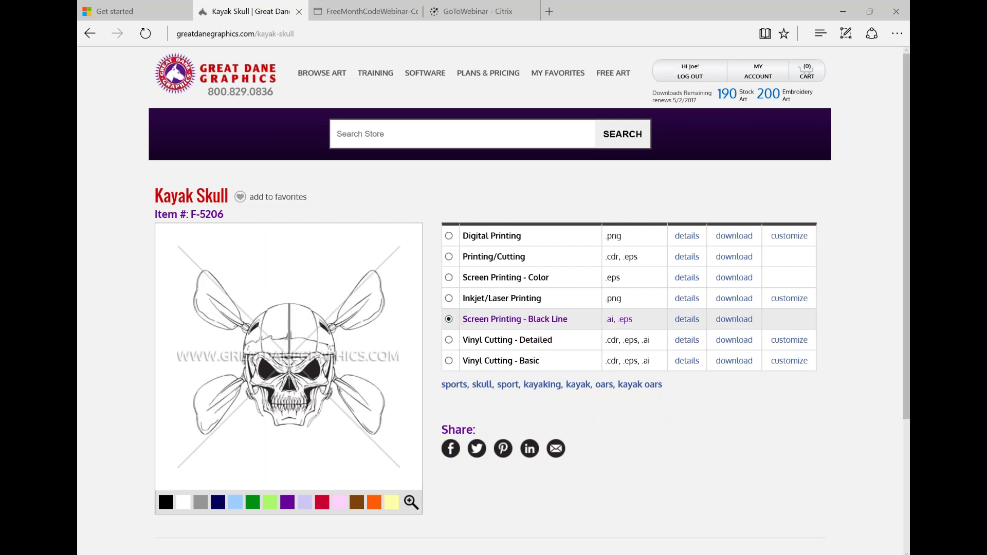
{"action": "left_click", "coordinate": [297, 330]}
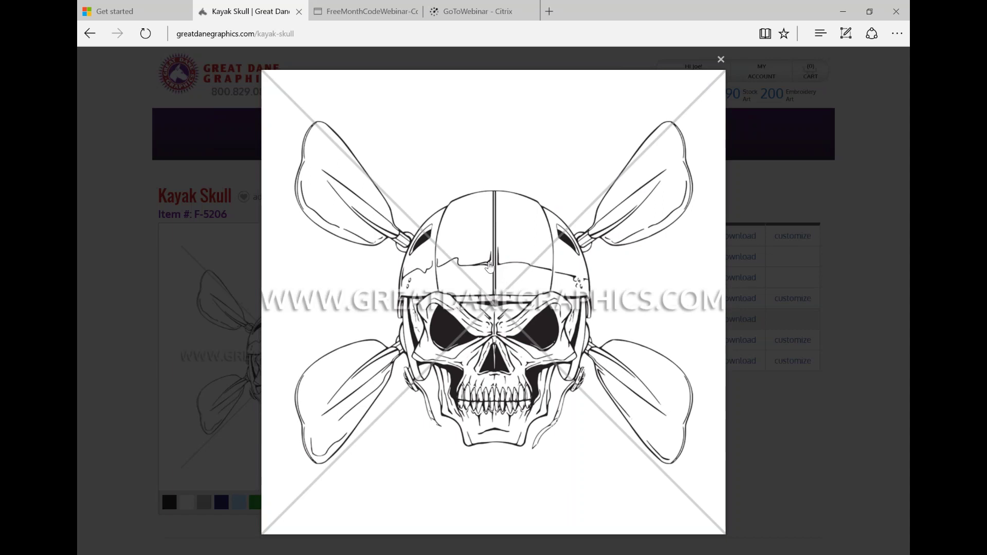
{"action": "left_click", "coordinate": [720, 59]}
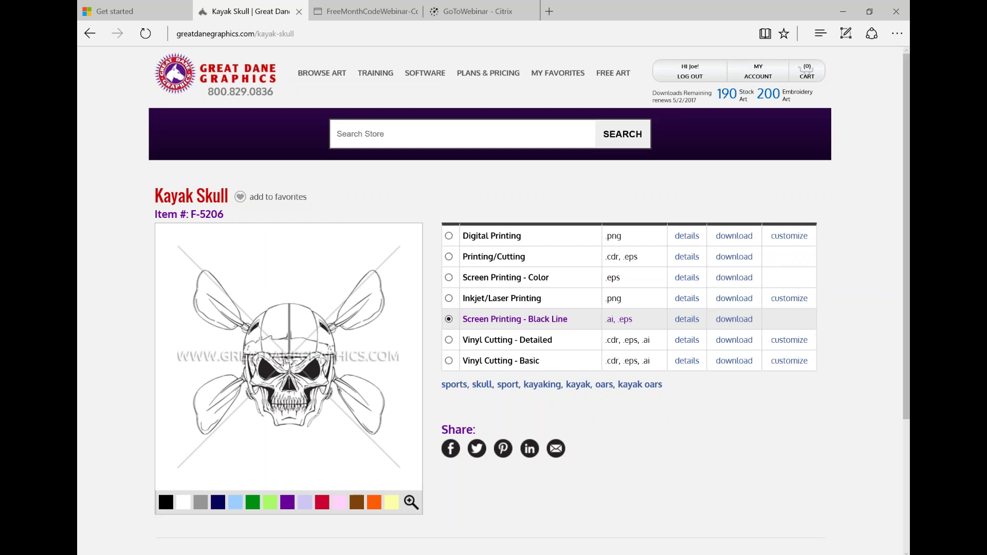
Inspect the Vinyl Cutting - Detailed and Vinyl Cutting - Basic versions of the Kayak Skull in enlarged previews
{"action": "left_click", "coordinate": [449, 340]}
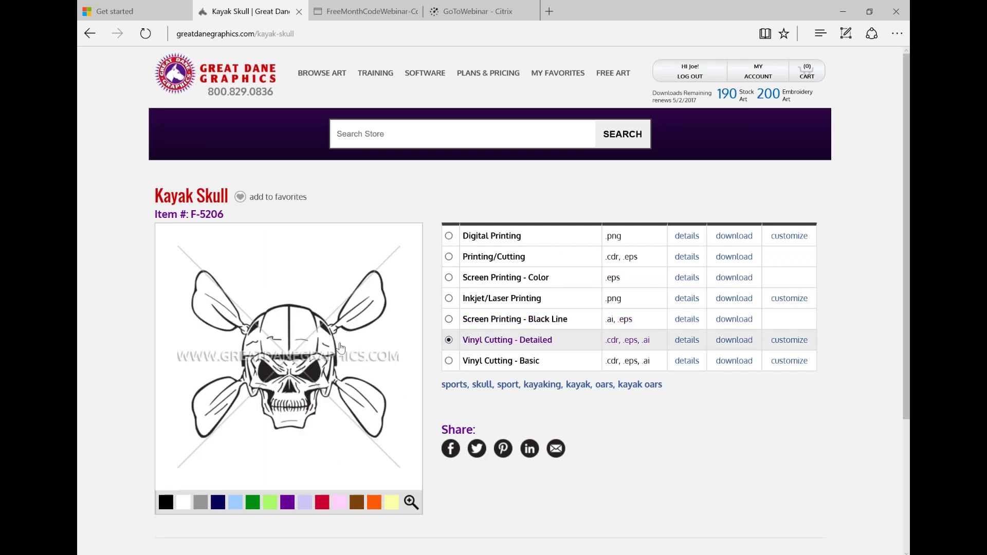
{"action": "left_click", "coordinate": [304, 346]}
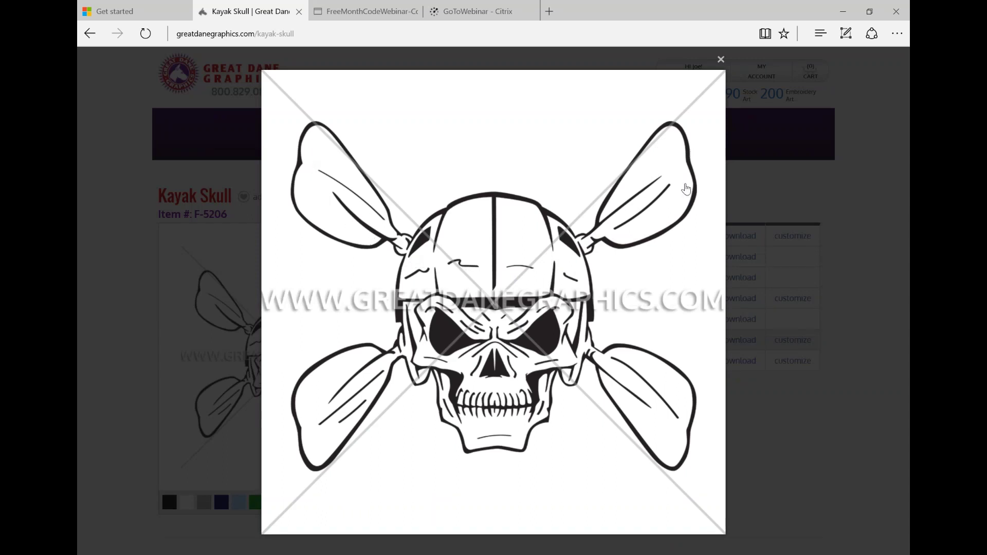
{"action": "left_click", "coordinate": [721, 59]}
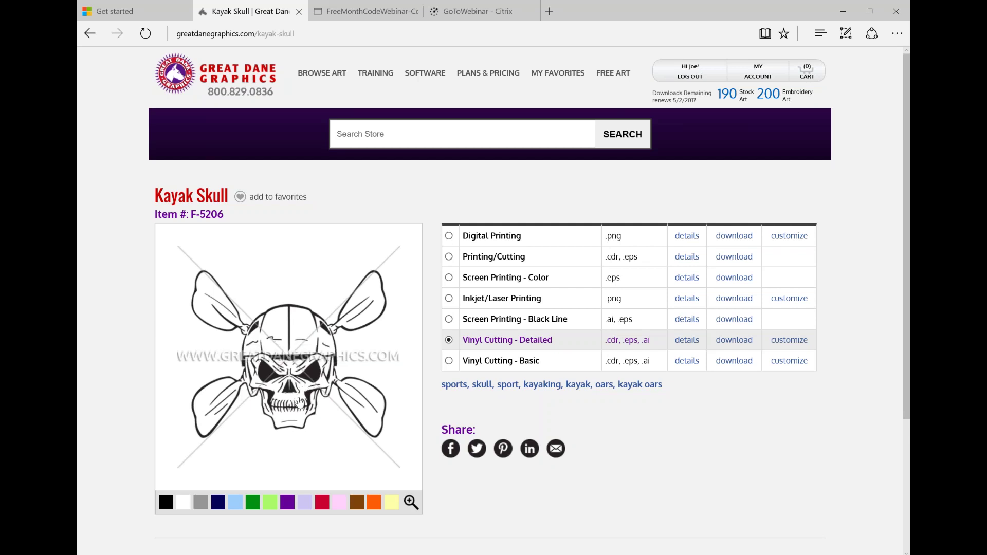
{"action": "left_click", "coordinate": [449, 361]}
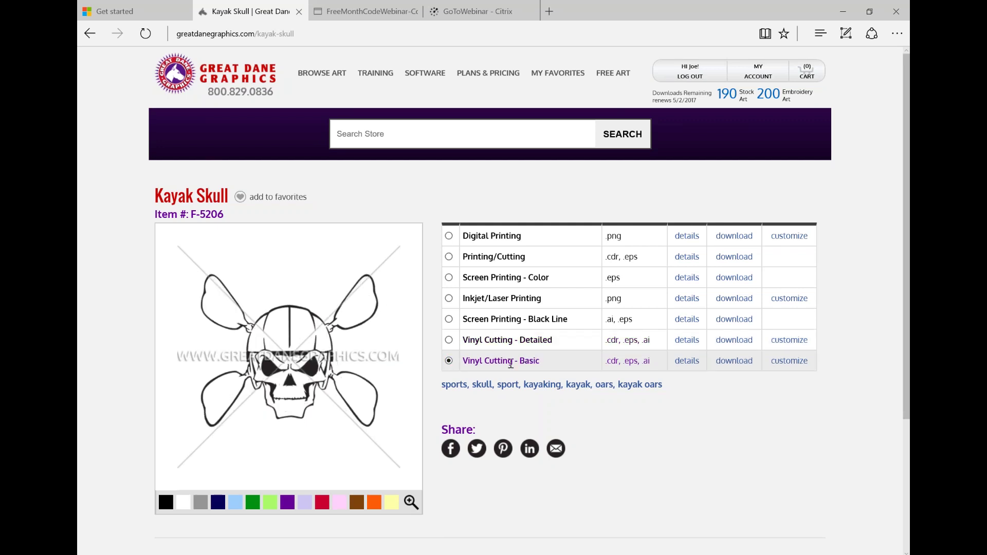
{"action": "left_click", "coordinate": [320, 362]}
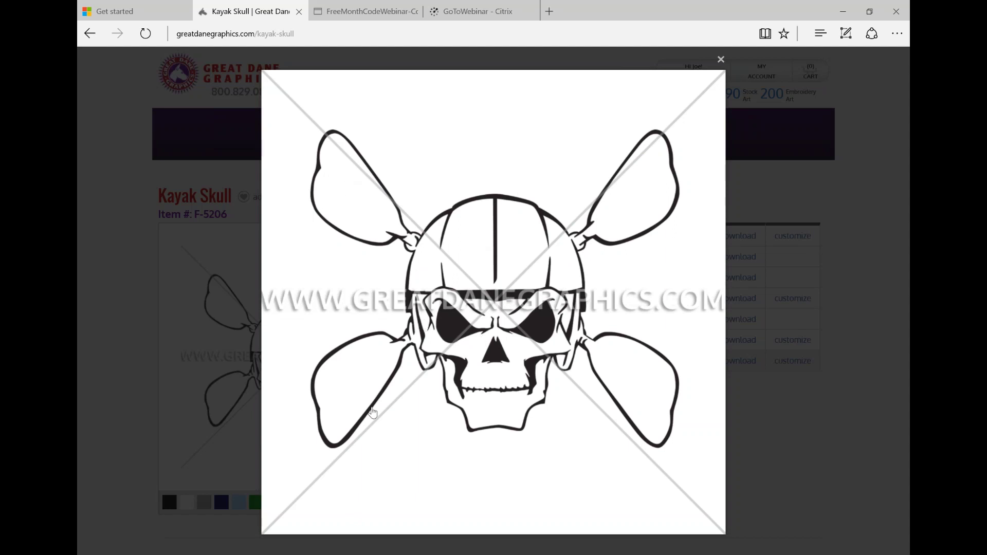
{"action": "left_click", "coordinate": [721, 59]}
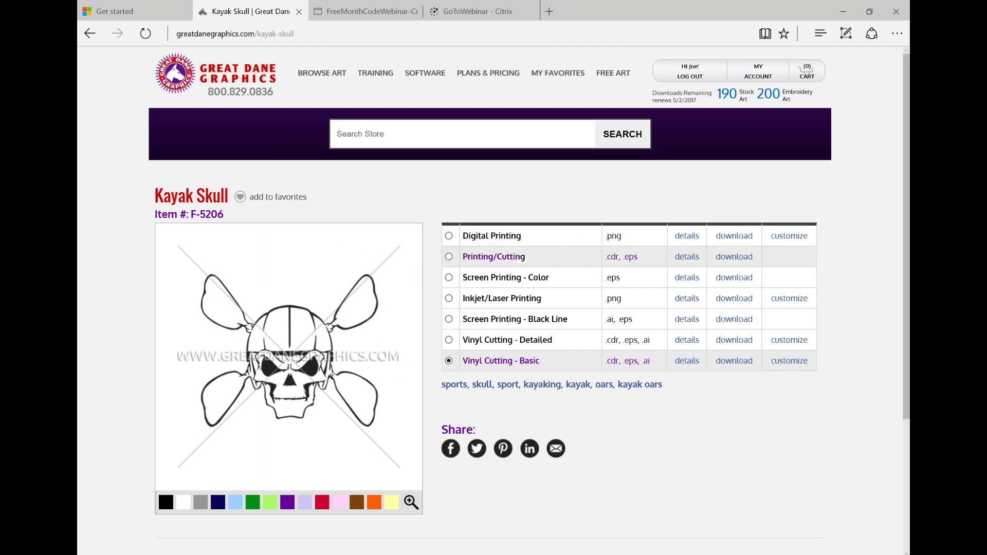
Customize the Vinyl Cutting - Detailed version, shrinking the skull to about 7.85 x 6.76 inches and centering it horizontally in the upper design area
{"action": "left_click", "coordinate": [788, 340]}
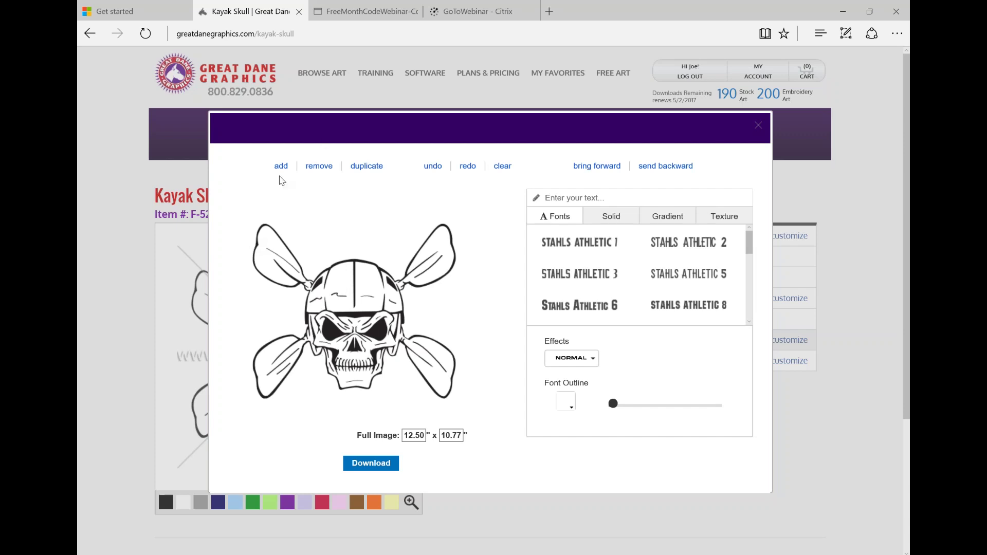
{"action": "left_click", "coordinate": [365, 321]}
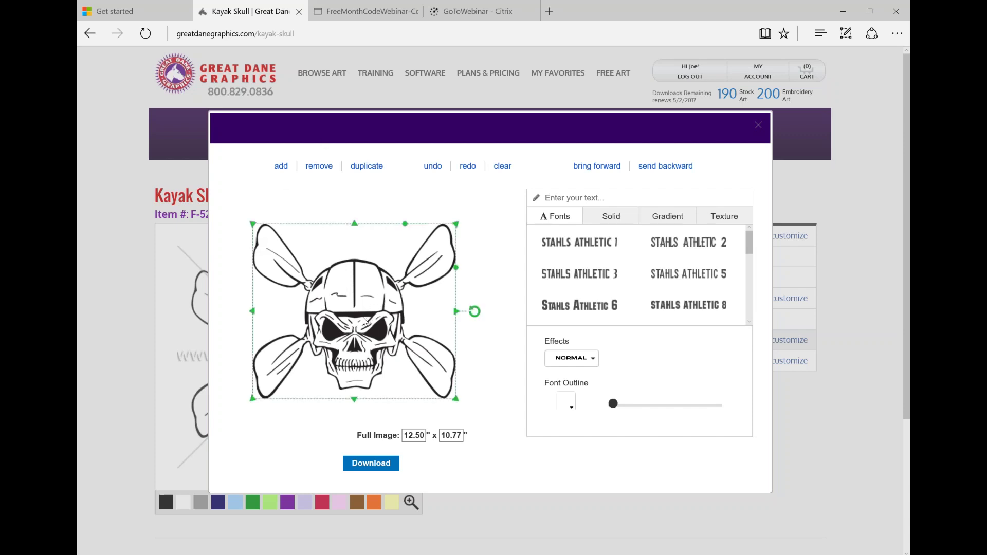
{"action": "left_click_drag", "start_coordinate": [456, 398], "coordinate": [381, 333]}
{"action": "left_click_drag", "start_coordinate": [324, 284], "coordinate": [387, 288]}
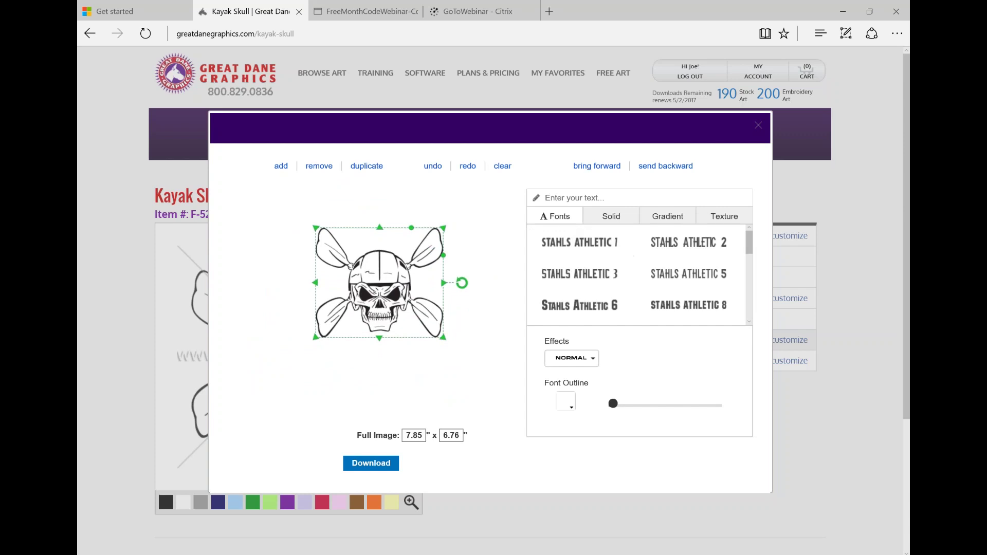
Add the text "SKULL KAYAK" directly below the skull and enlarge it to about 9.48 x 1.46 inches
{"action": "left_click", "coordinate": [561, 195]}
{"action": "type", "text": "SKU"}
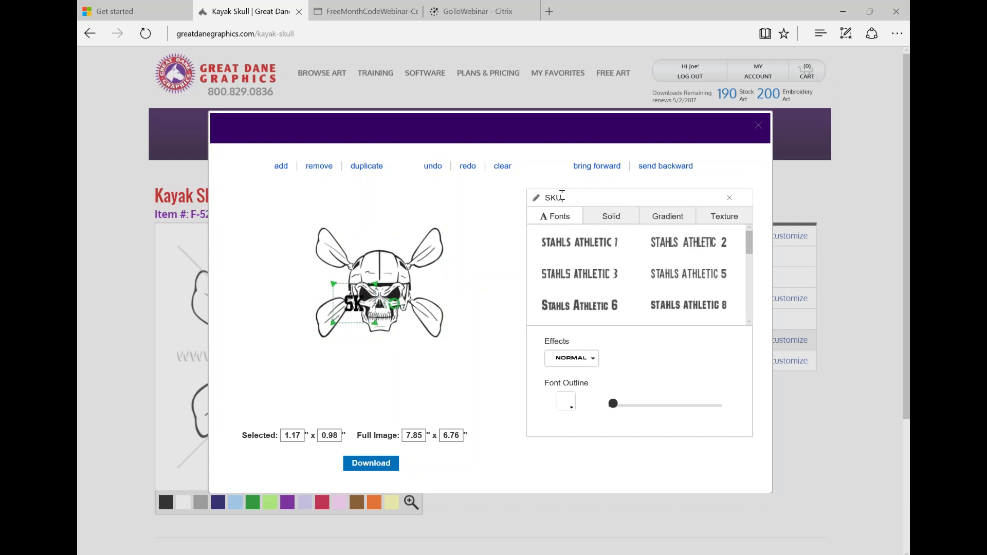
{"action": "type", "text": "LL KAYAK"}
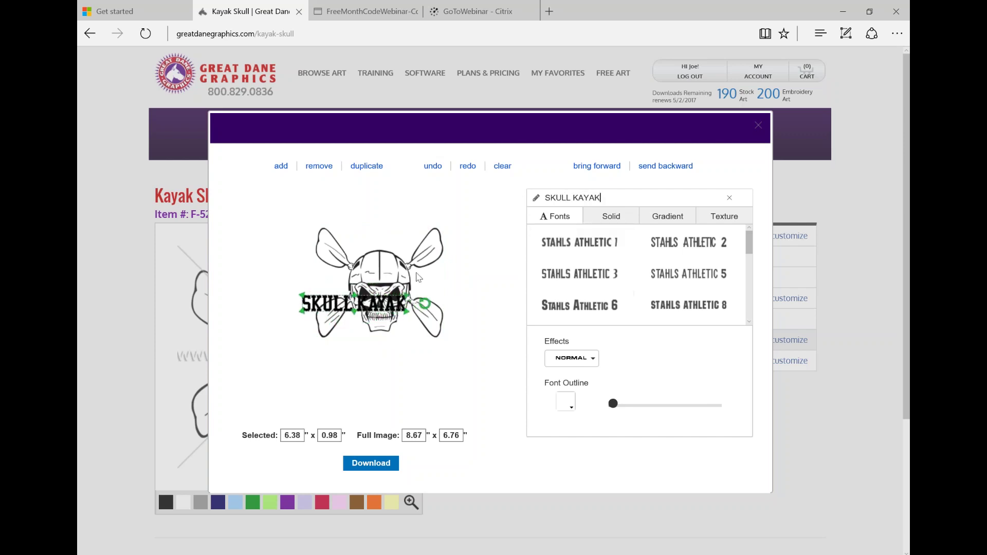
{"action": "left_click_drag", "start_coordinate": [386, 306], "coordinate": [407, 351]}
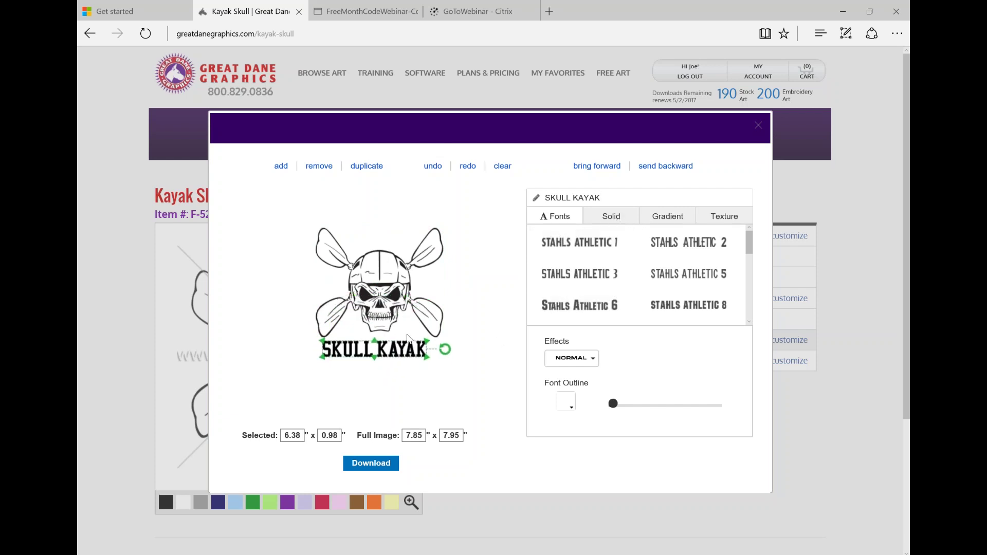
{"action": "left_click_drag", "start_coordinate": [428, 360], "coordinate": [450, 357]}
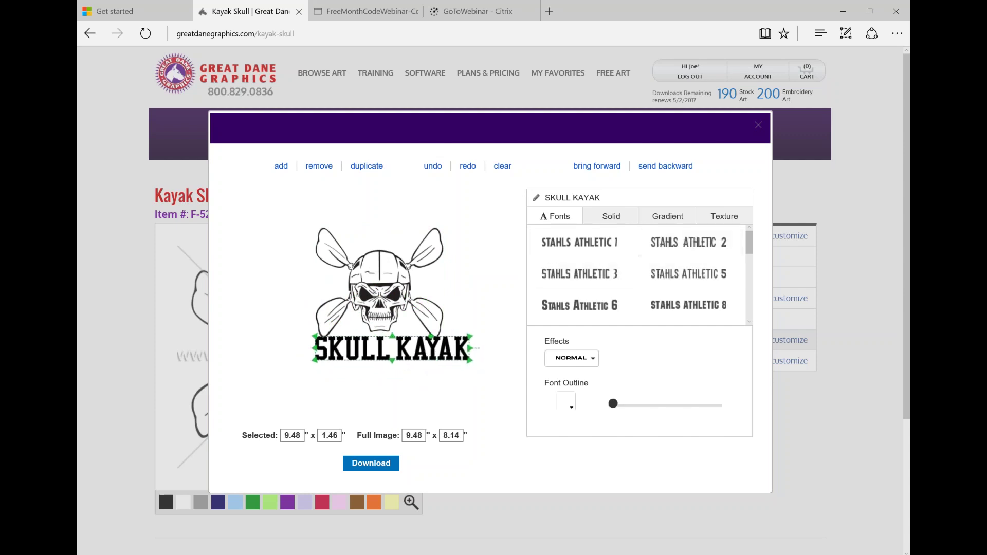
Change the font of the SKULL KAYAK text to Stahls Zombie
{"action": "scroll", "coordinate": [715, 270], "scroll_direction": "down", "scroll_amount": 2}
{"action": "left_click_drag", "start_coordinate": [748, 258], "coordinate": [748, 307]}
{"action": "left_click", "coordinate": [689, 282]}
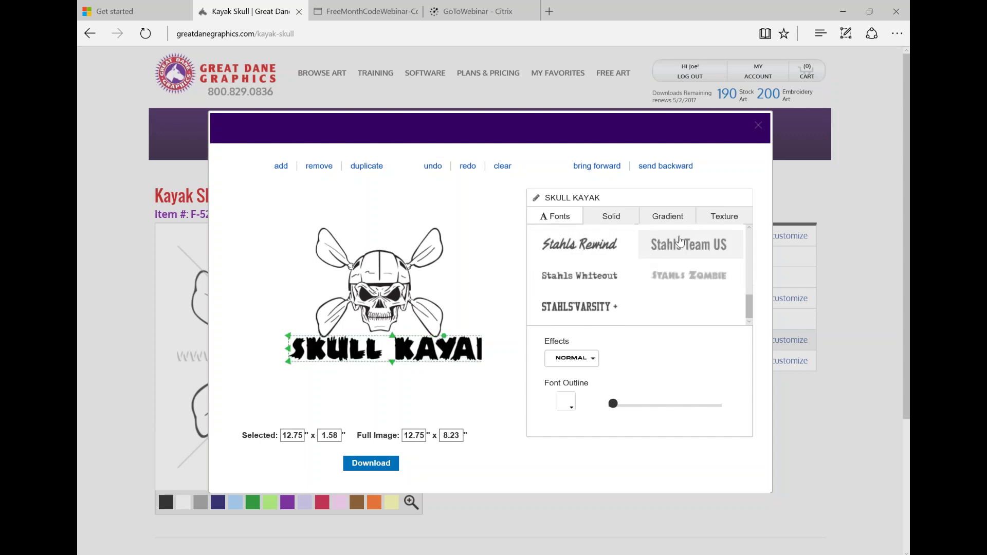
Look through the solid, gradient and texture fill options and the fonts available for the SKULL KAYAK text
{"action": "left_click", "coordinate": [728, 216]}
{"action": "left_click", "coordinate": [619, 213]}
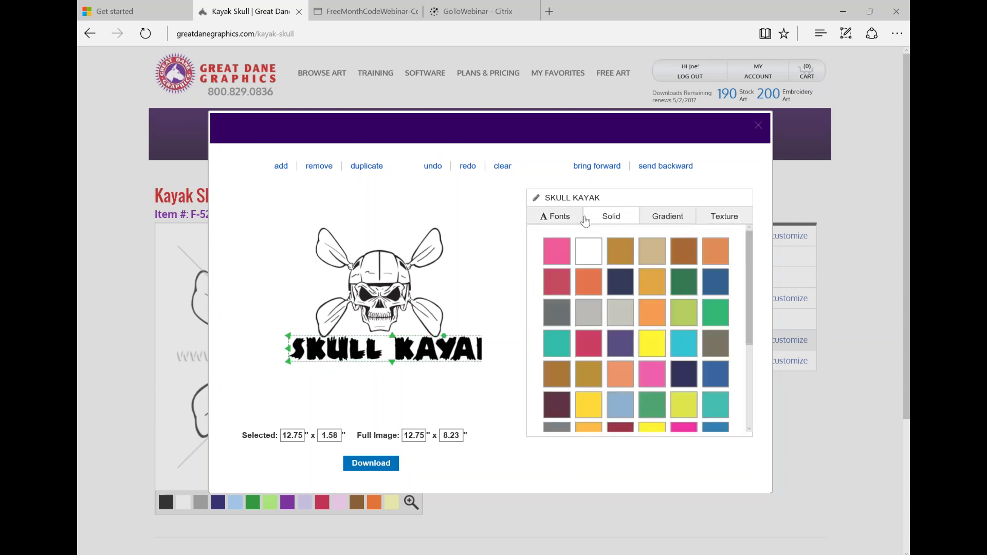
{"action": "left_click", "coordinate": [558, 216]}
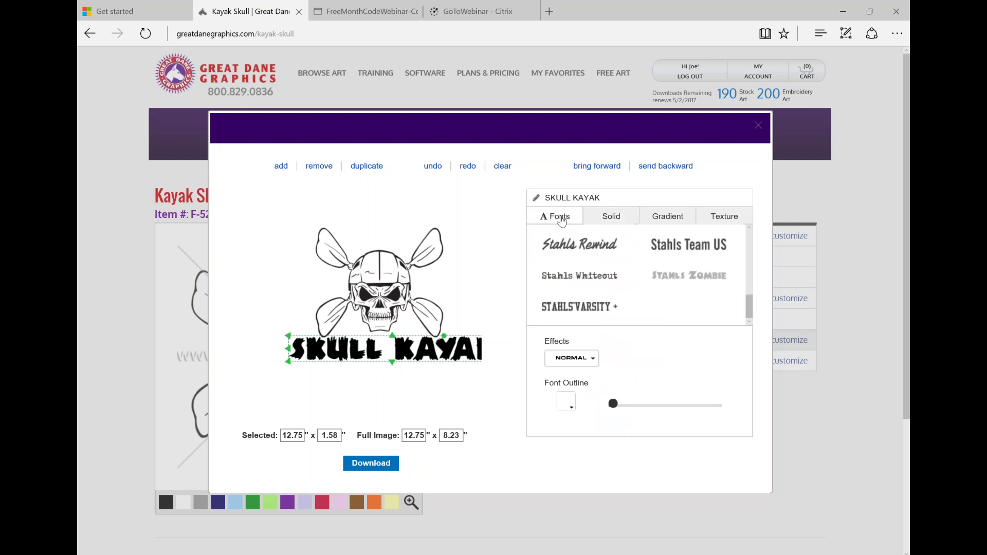
{"action": "left_click", "coordinate": [614, 215]}
{"action": "left_click", "coordinate": [670, 219]}
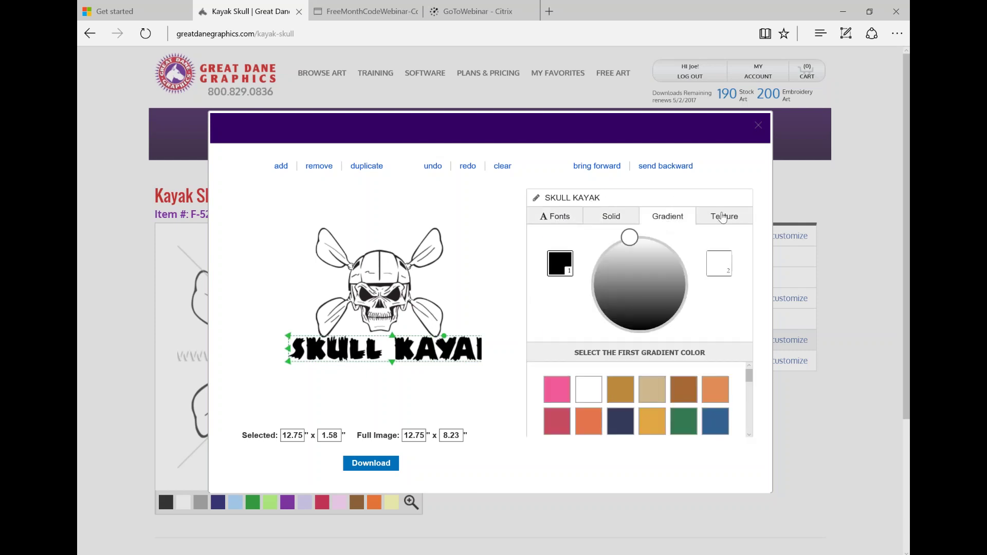
{"action": "left_click", "coordinate": [724, 215]}
{"action": "left_click", "coordinate": [564, 221]}
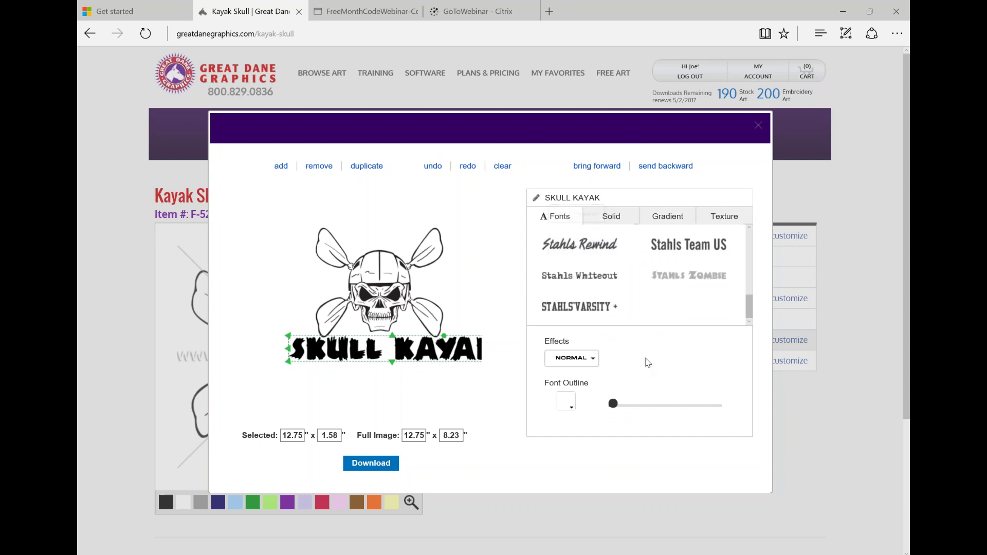
{"action": "scroll", "coordinate": [652, 363], "scroll_direction": "down", "scroll_amount": 4}
{"action": "scroll", "coordinate": [649, 355], "scroll_direction": "up", "scroll_amount": 4}
Apply the Classic Arc effect to the SKULL KAYAK text and flatten the curve until the text measures about 12.97 x 2.72 inches
{"action": "left_click", "coordinate": [591, 360]}
{"action": "left_click", "coordinate": [642, 385]}
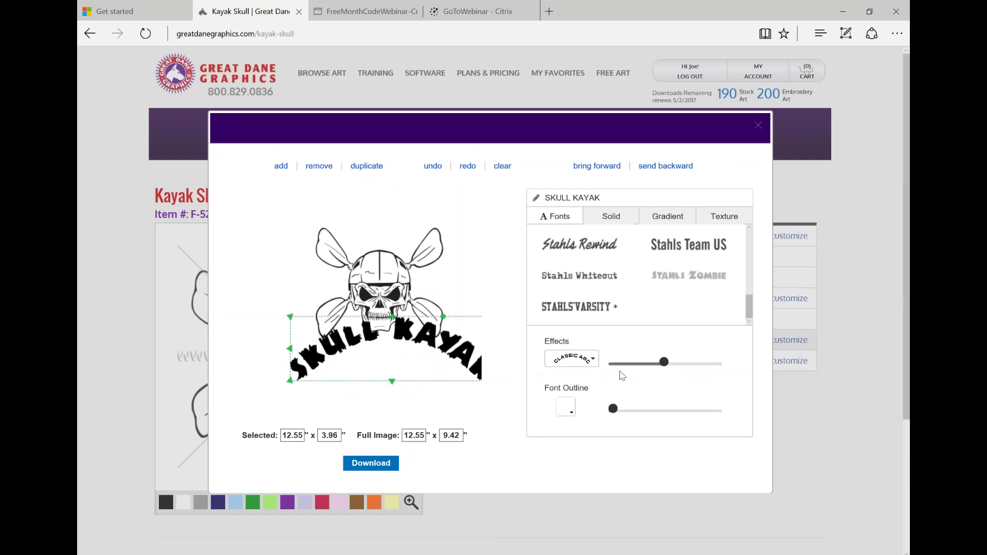
{"action": "left_click_drag", "start_coordinate": [664, 364], "coordinate": [634, 362]}
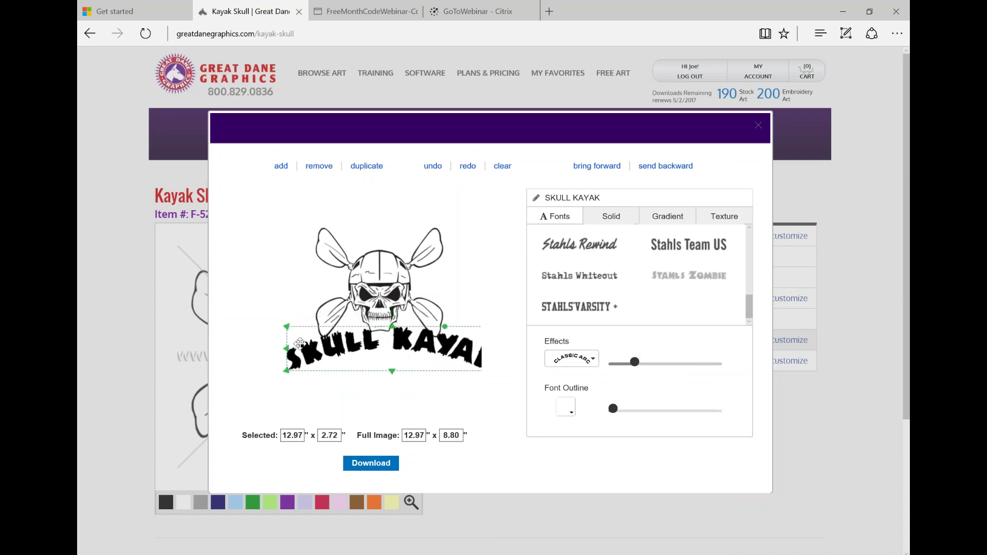
Shrink the arched SKULL KAYAK text to about 9.16 x 2.10 inches and centre it just below the skull
{"action": "left_click_drag", "start_coordinate": [287, 349], "coordinate": [349, 350]}
{"action": "left_click_drag", "start_coordinate": [446, 348], "coordinate": [408, 346]}
{"action": "left_click", "coordinate": [442, 387]}
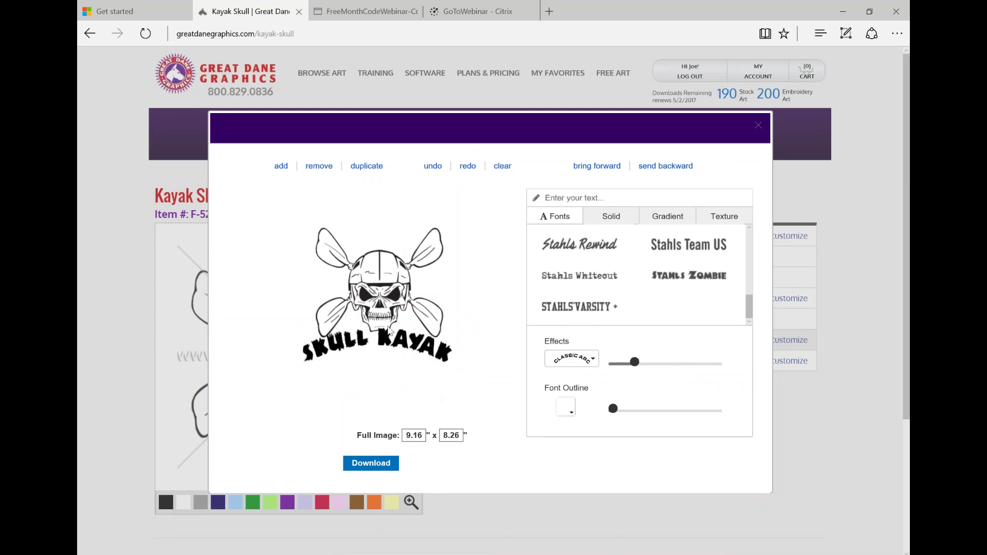
{"action": "left_click_drag", "start_coordinate": [402, 339], "coordinate": [402, 342]}
Download the customized Kayak Skull design as a PDF and close the design editor
{"action": "left_click", "coordinate": [372, 464]}
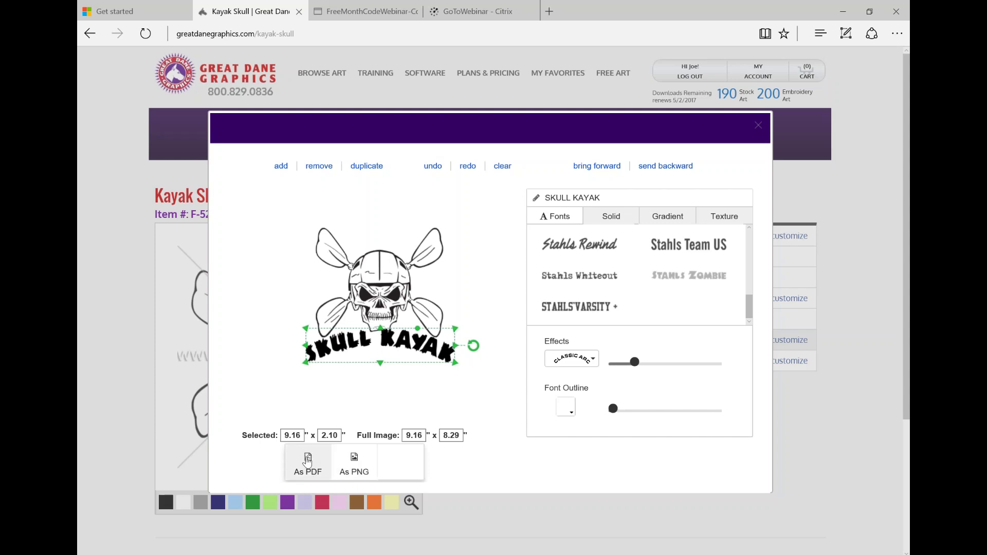
{"action": "left_click", "coordinate": [307, 460]}
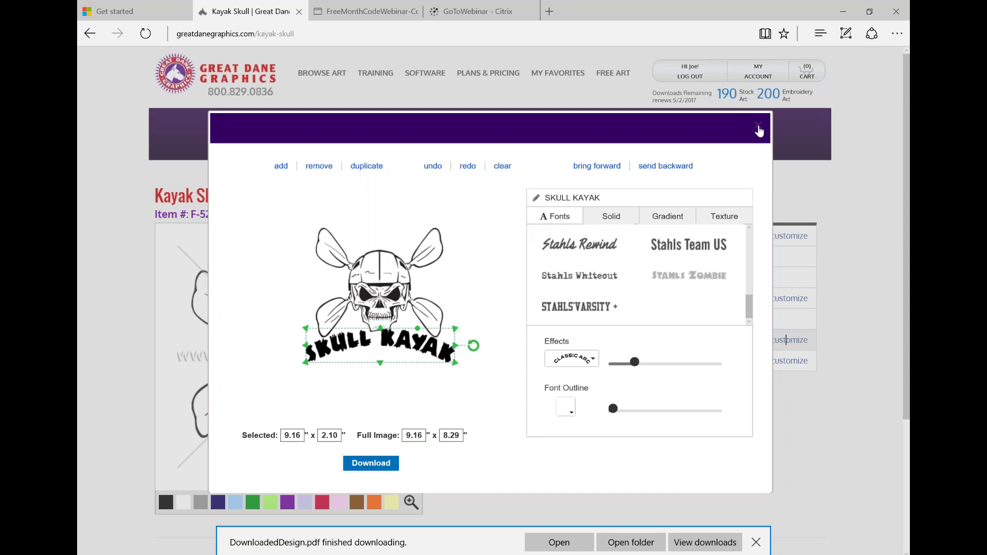
{"action": "left_click", "coordinate": [758, 127]}
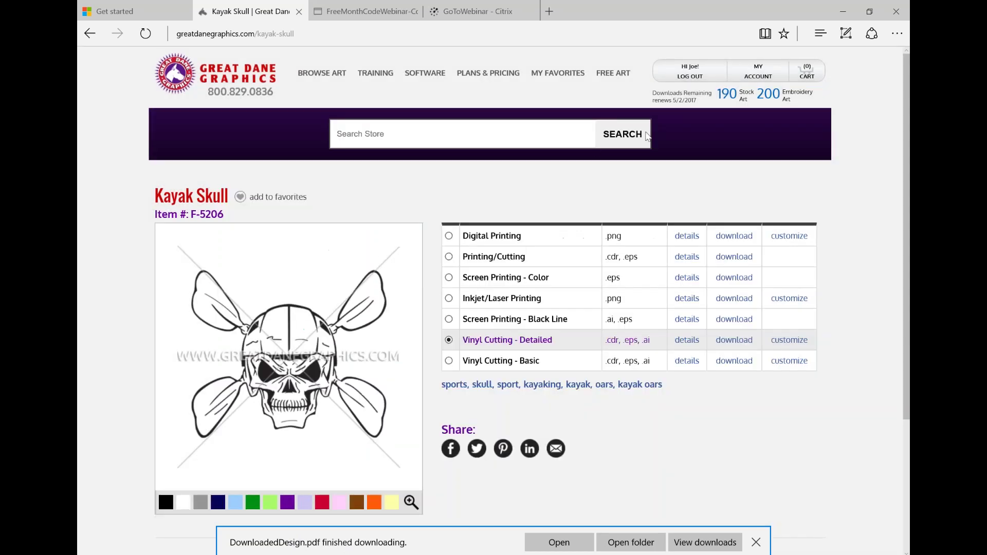
Search the store for "football" and look over the first artwork results
{"action": "left_click", "coordinate": [446, 133]}
{"action": "type", "text": "football"}
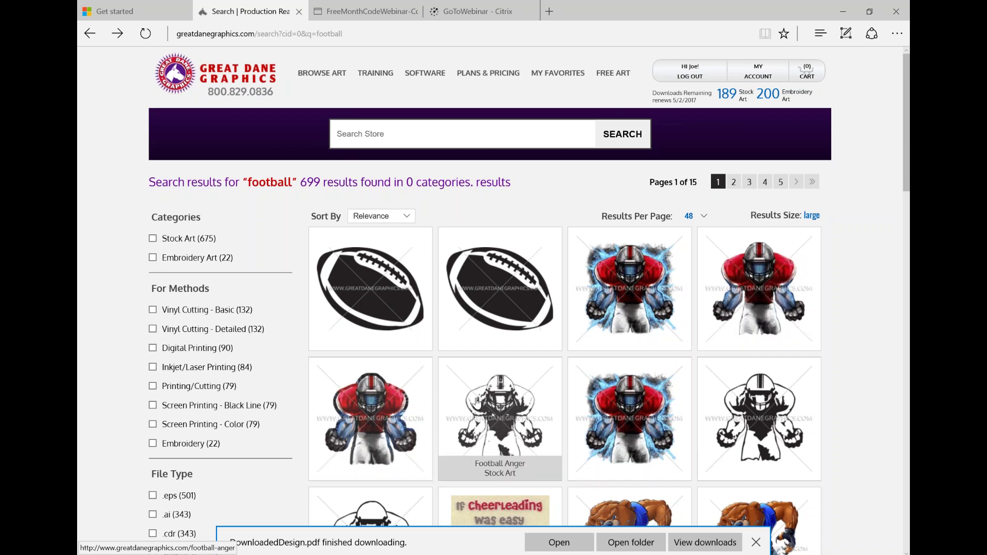
{"action": "scroll", "coordinate": [652, 393], "scroll_direction": "down", "scroll_amount": 2}
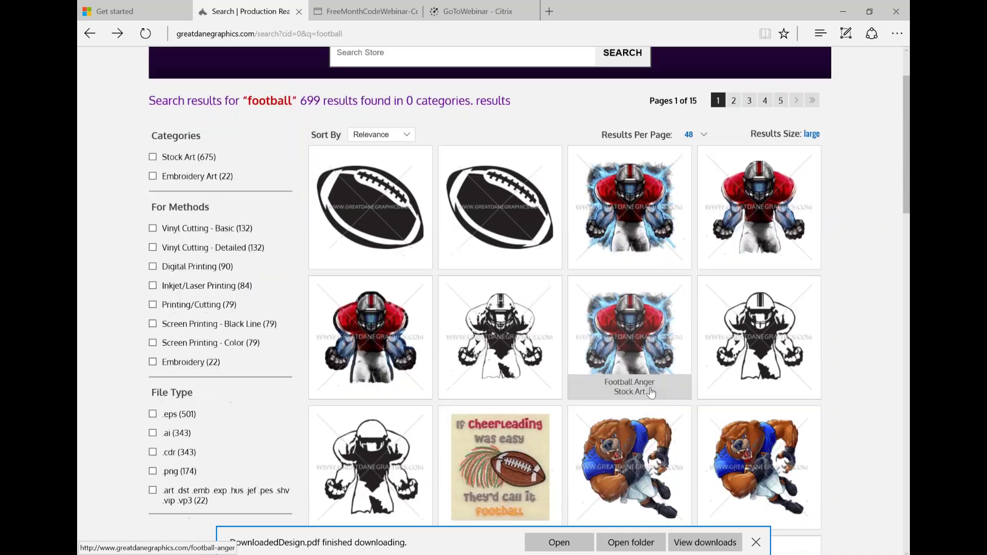
{"action": "scroll", "coordinate": [651, 394], "scroll_direction": "down", "scroll_amount": 5}
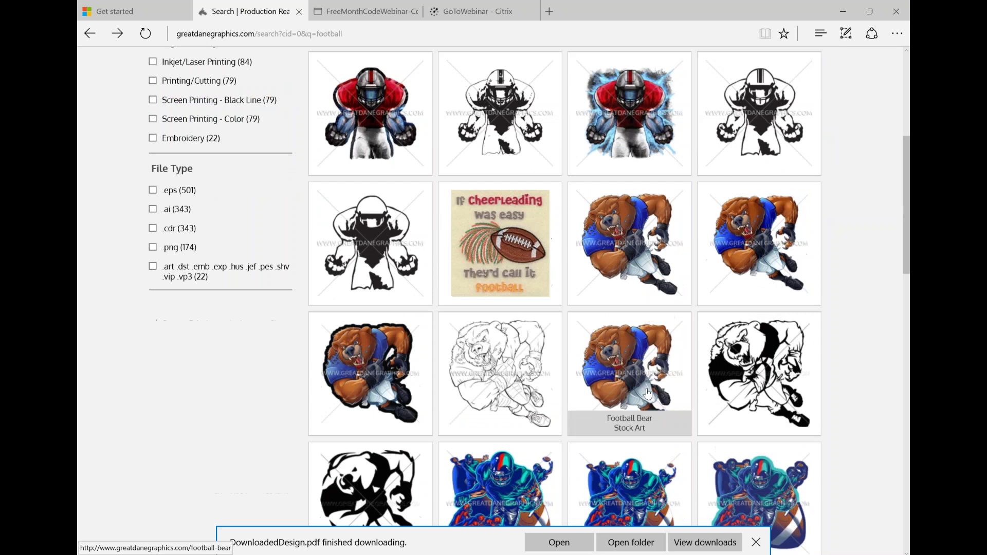
{"action": "scroll", "coordinate": [647, 393], "scroll_direction": "up", "scroll_amount": 7}
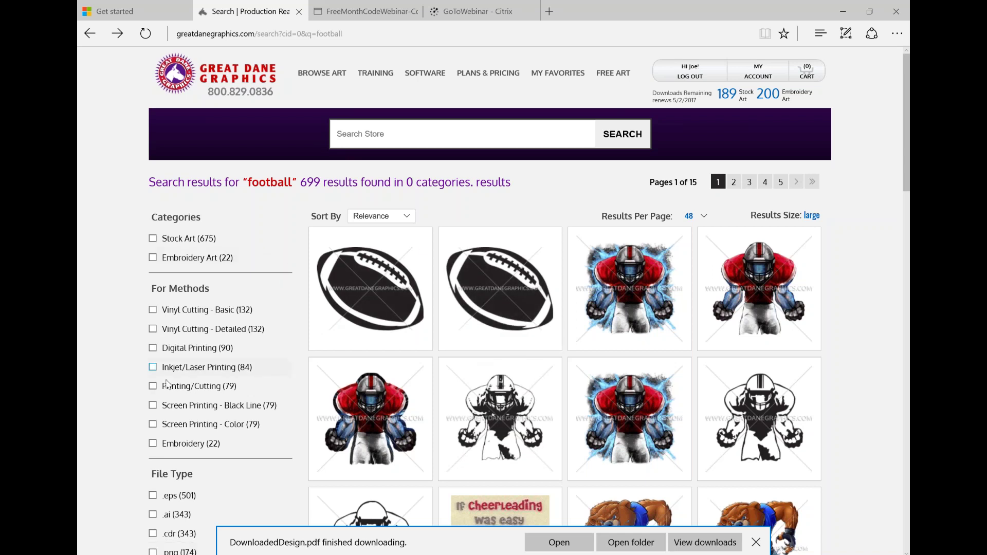
Filter the football results to Vinyl Cutting - Detailed and open the Fireball Football artwork
{"action": "left_click", "coordinate": [153, 329]}
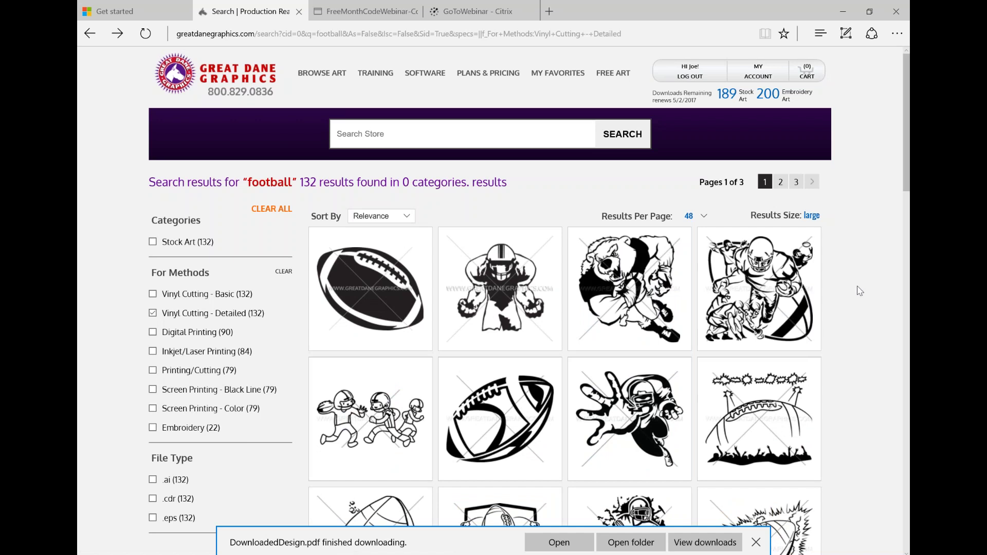
{"action": "scroll", "coordinate": [859, 291], "scroll_direction": "down", "scroll_amount": 1}
{"action": "scroll", "coordinate": [860, 291], "scroll_direction": "down", "scroll_amount": 3}
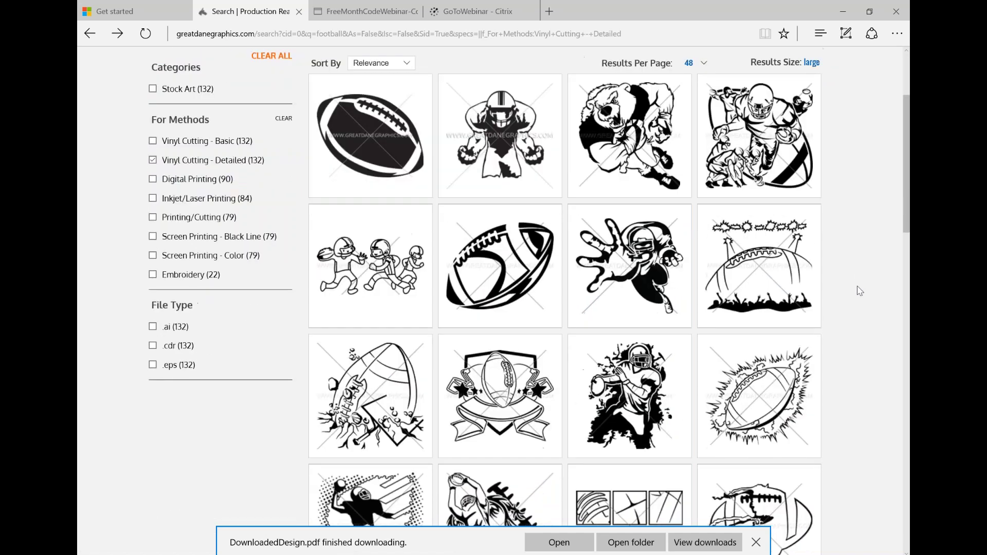
{"action": "scroll", "coordinate": [859, 291], "scroll_direction": "down", "scroll_amount": 1}
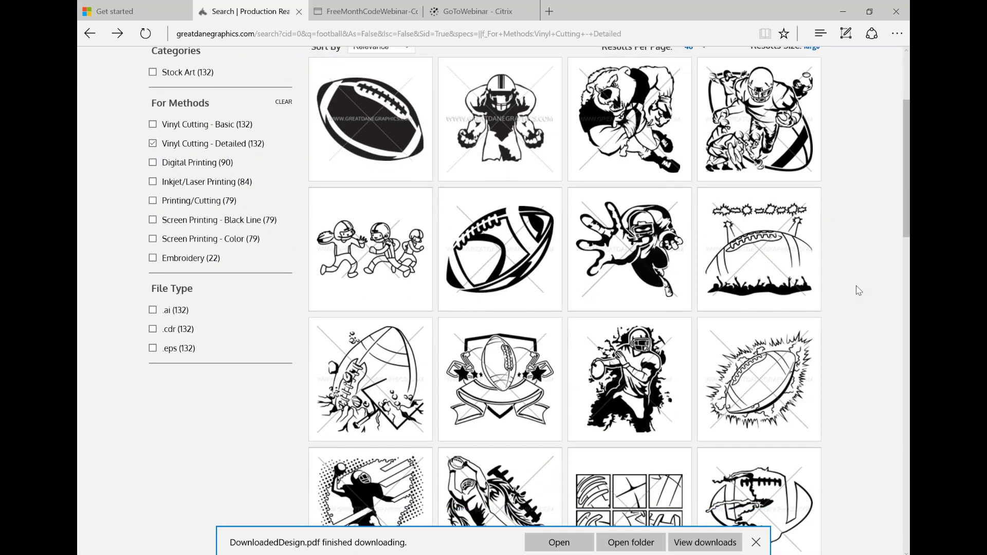
{"action": "scroll", "coordinate": [859, 291], "scroll_direction": "down", "scroll_amount": 8}
{"action": "left_click", "coordinate": [360, 276]}
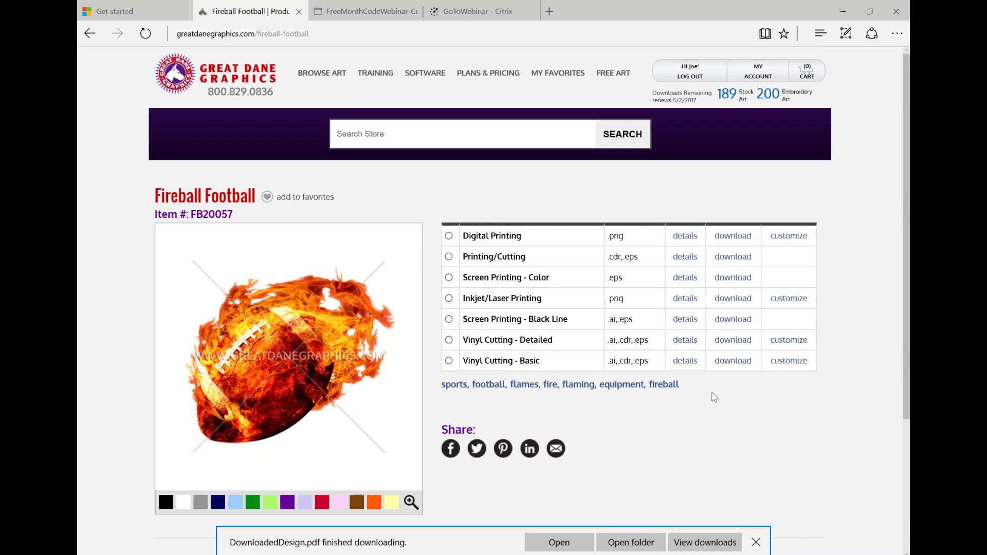
Compare the Vinyl Cutting - Detailed and Basic versions of Fireball Football, leaving the detailed version selected
{"action": "left_click", "coordinate": [449, 340]}
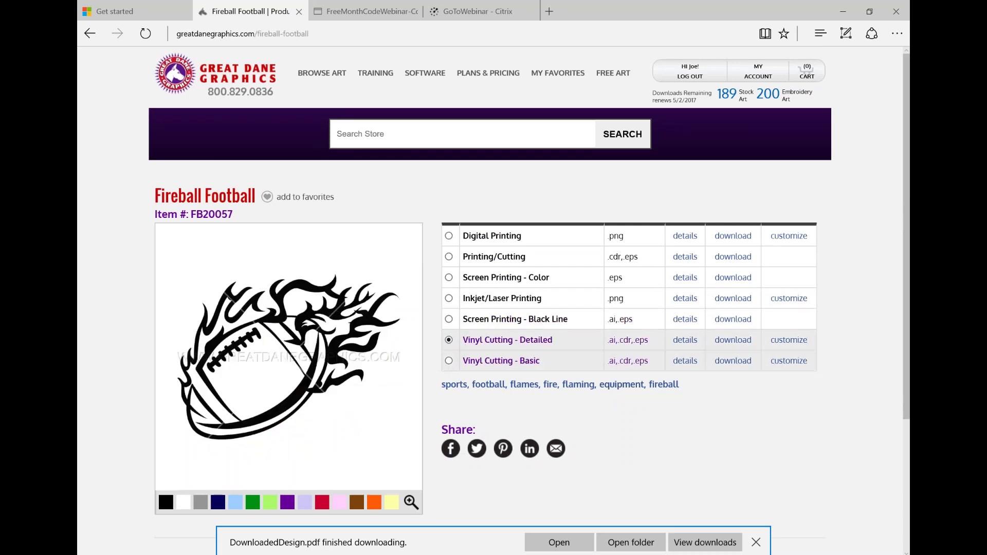
{"action": "left_click", "coordinate": [449, 361]}
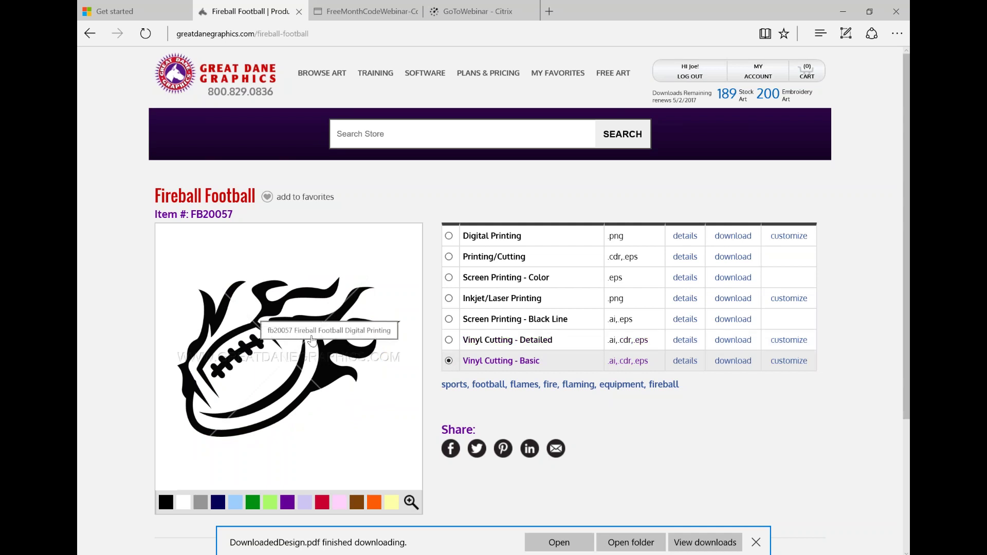
{"action": "left_click", "coordinate": [449, 340]}
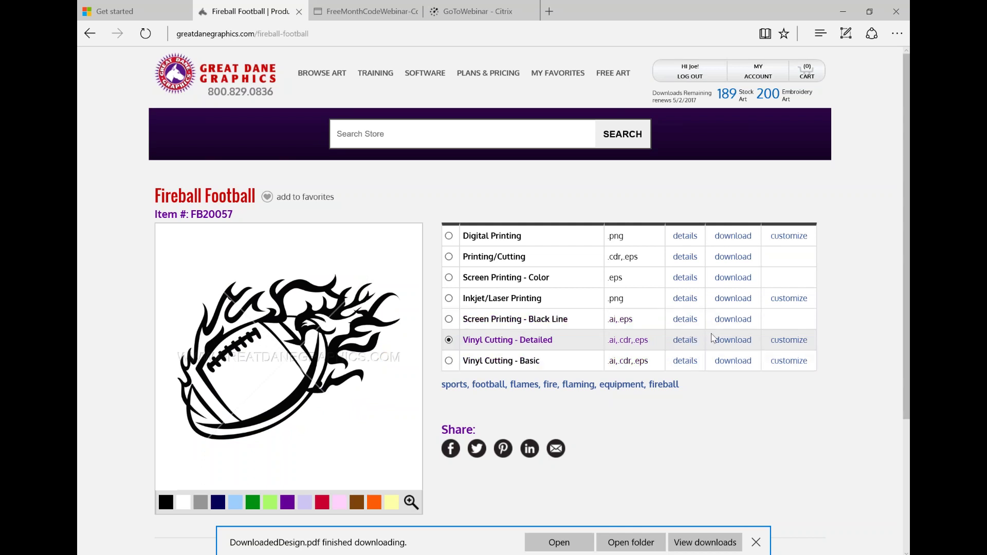
Download the Vinyl Cutting - Detailed files of Fireball Football and dismiss the finished-download notices
{"action": "left_click", "coordinate": [739, 340]}
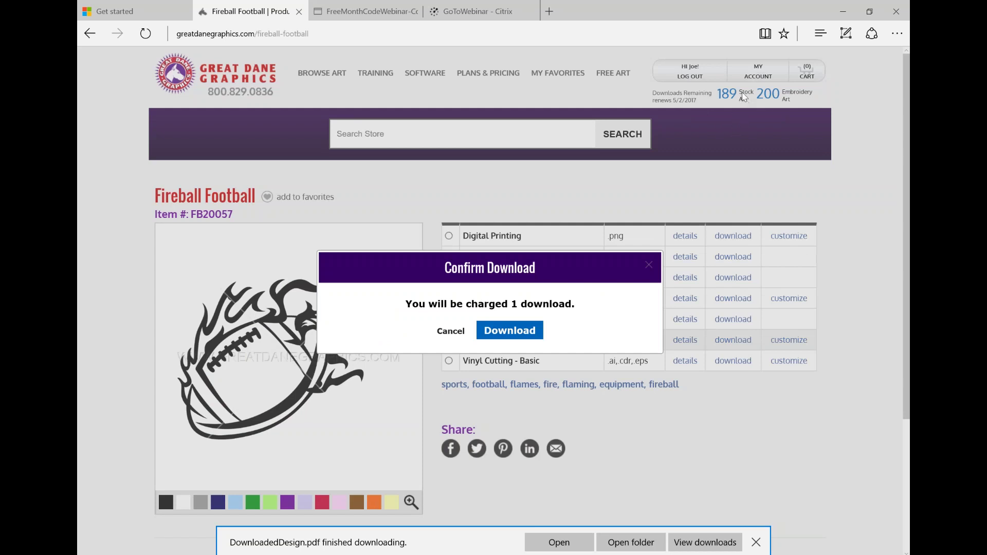
{"action": "left_click", "coordinate": [512, 332]}
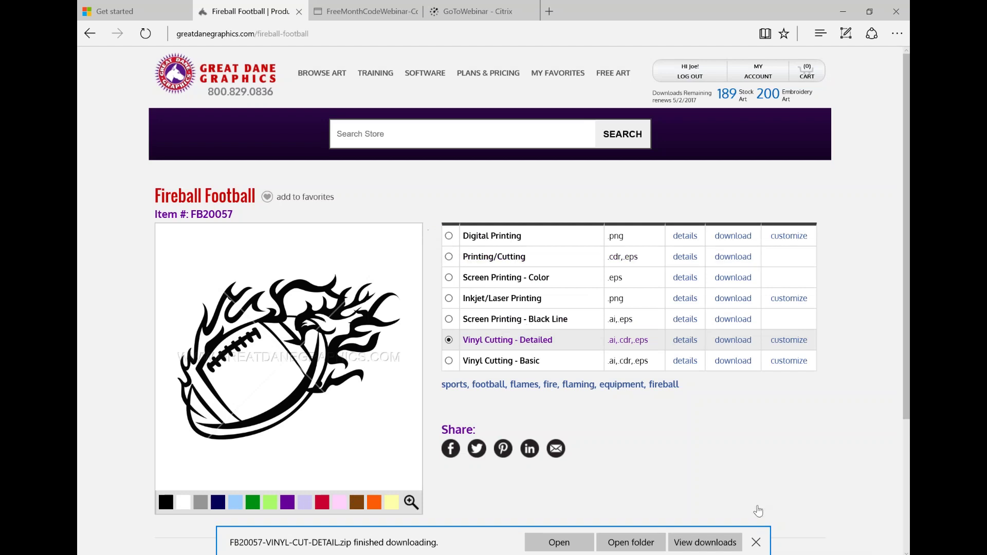
{"action": "left_click", "coordinate": [757, 544]}
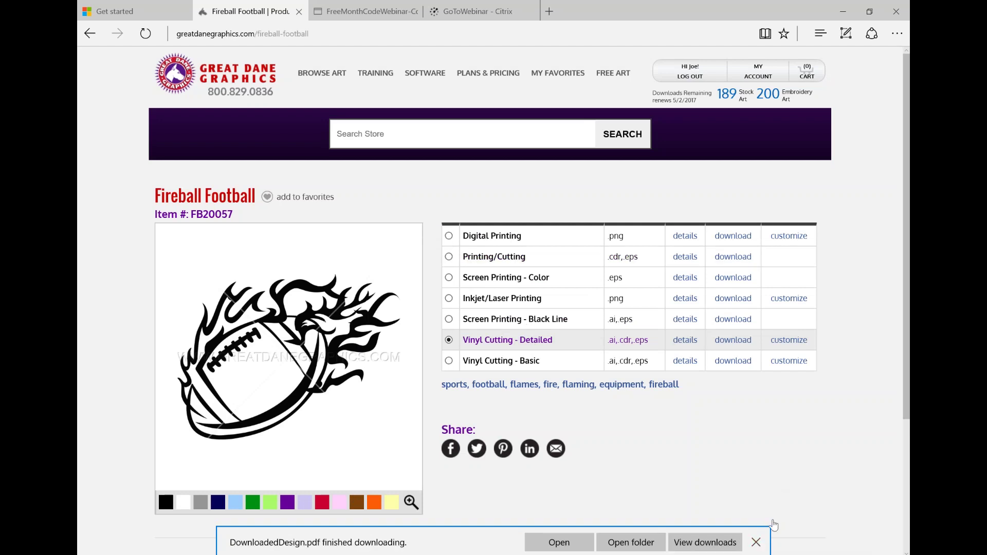
{"action": "left_click", "coordinate": [760, 545]}
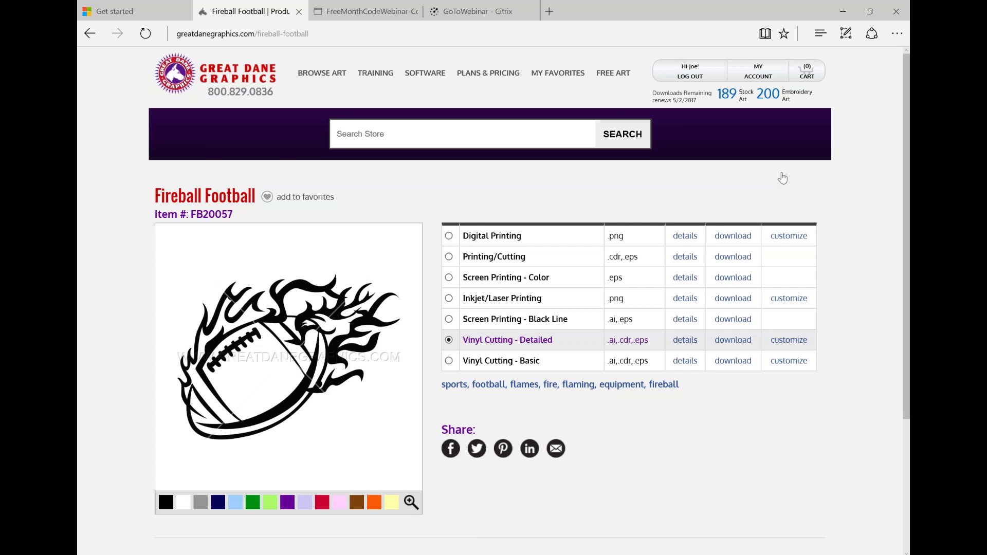
Minimize the browser, open the Downloads folder in File Explorer and move DownloadedDesign to the desktop
{"action": "left_click", "coordinate": [844, 11]}
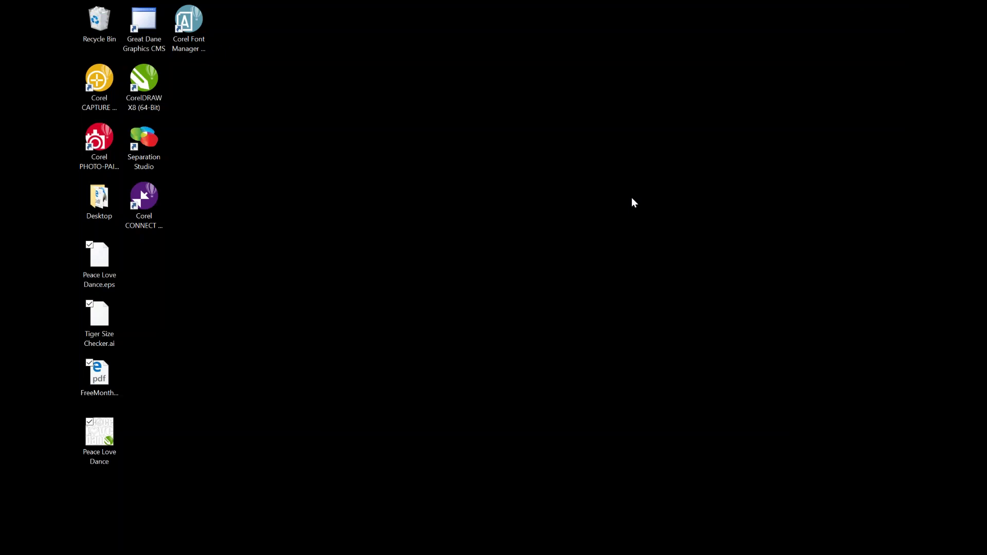
{"action": "left_click", "coordinate": [99, 198]}
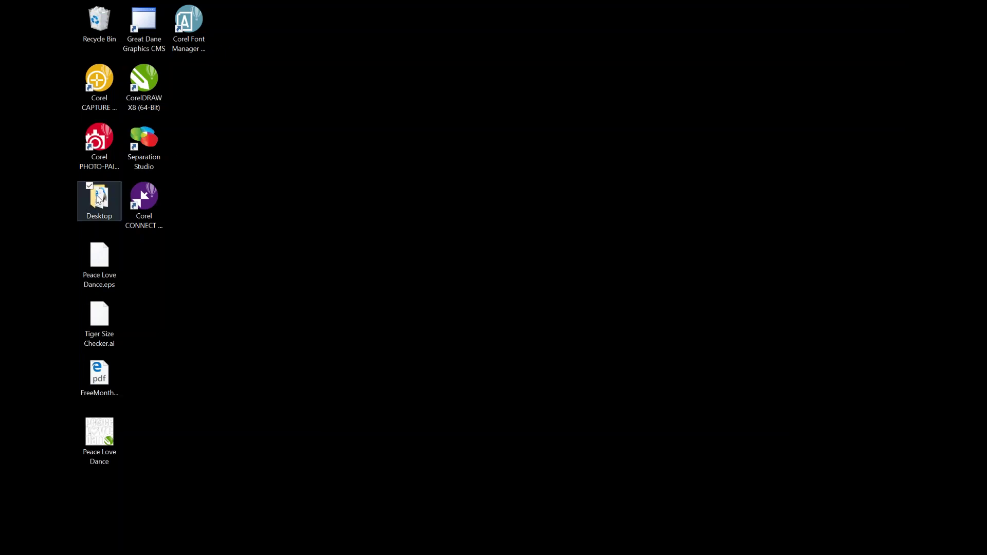
{"action": "double_click", "coordinate": [98, 199]}
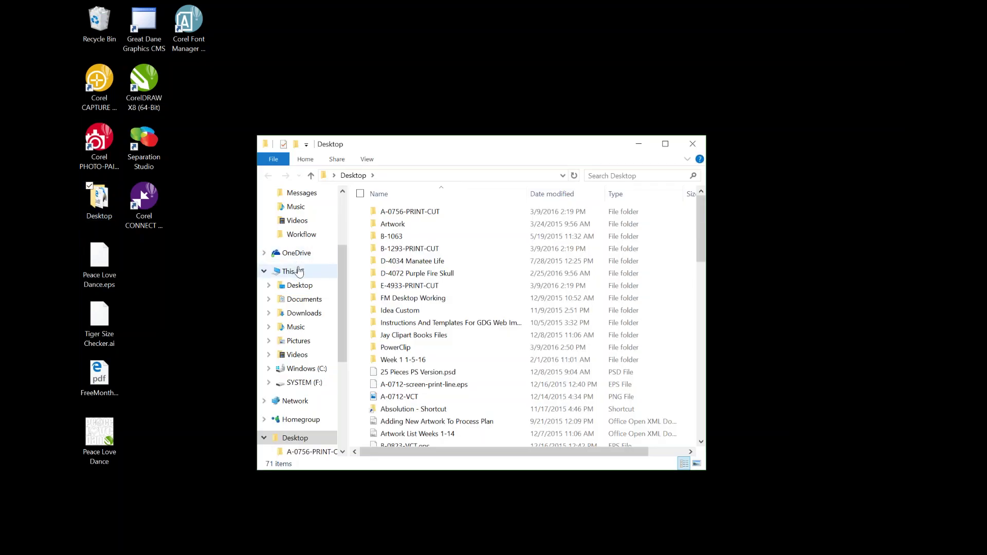
{"action": "left_click", "coordinate": [304, 317]}
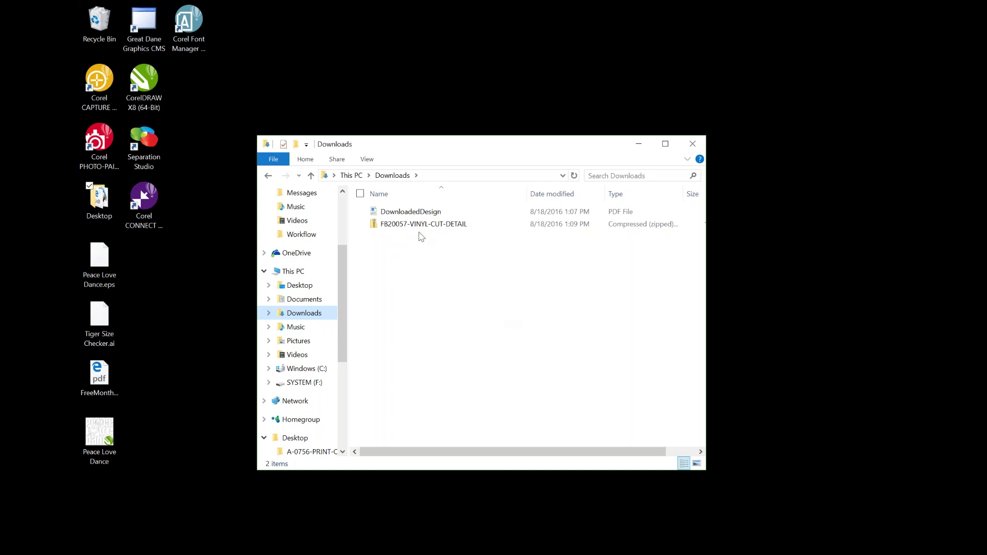
{"action": "left_click_drag", "start_coordinate": [408, 214], "coordinate": [246, 154]}
Switch to CorelDRAW and open the DownloadedDesign PDF from the desktop, importing its text as curves
{"action": "mouse_move", "coordinate": [375, 545]}
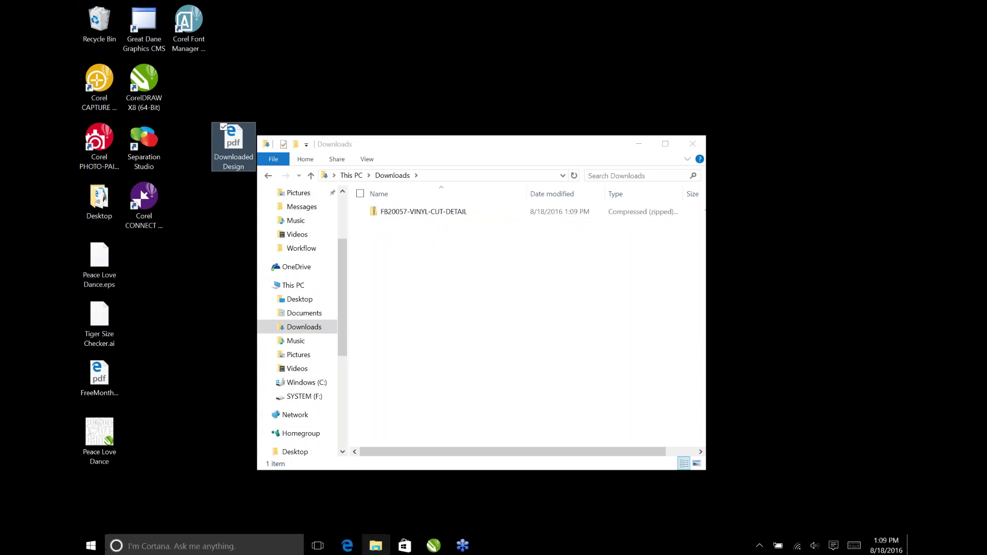
{"action": "left_click", "coordinate": [443, 545]}
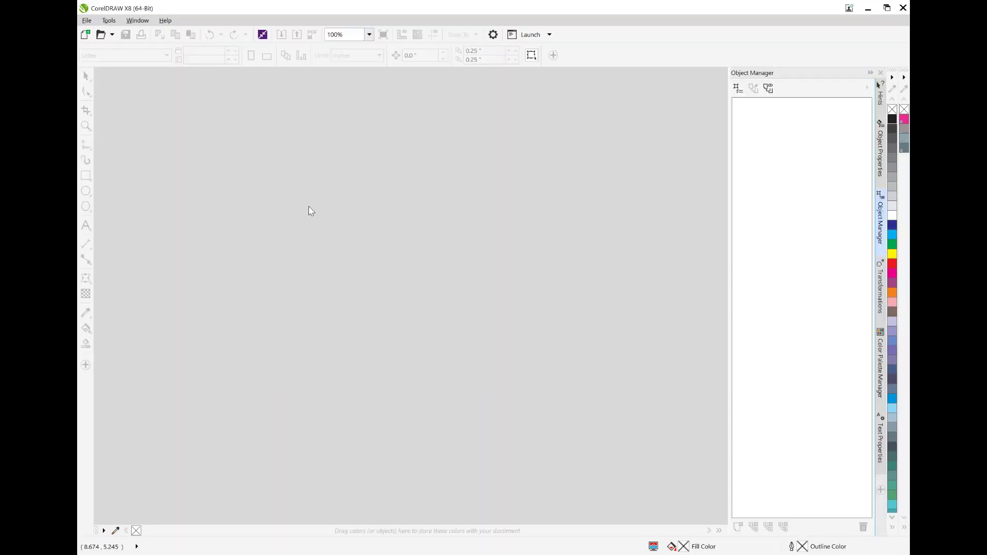
{"action": "left_click", "coordinate": [86, 21]}
{"action": "left_click", "coordinate": [104, 59]}
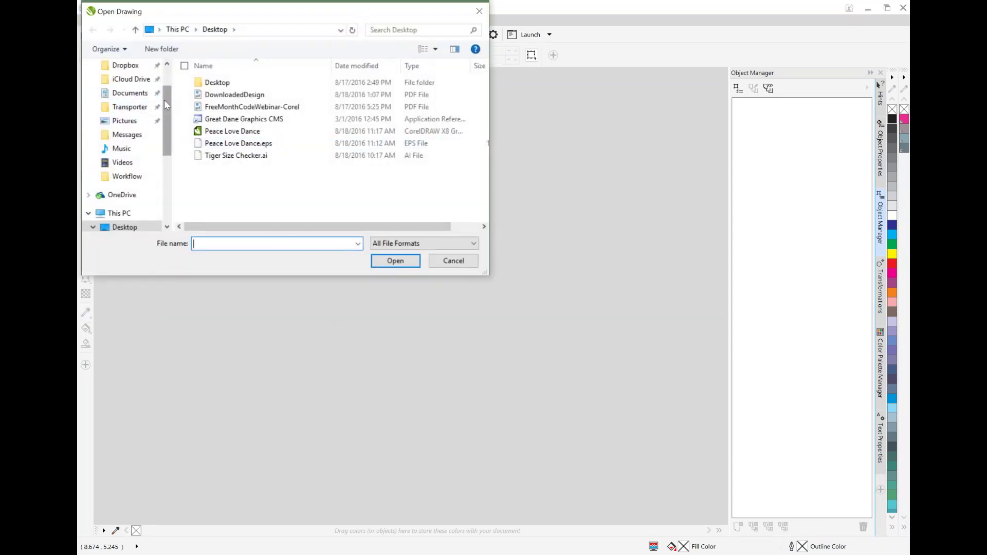
{"action": "scroll", "coordinate": [165, 103], "scroll_direction": "up", "scroll_amount": 1}
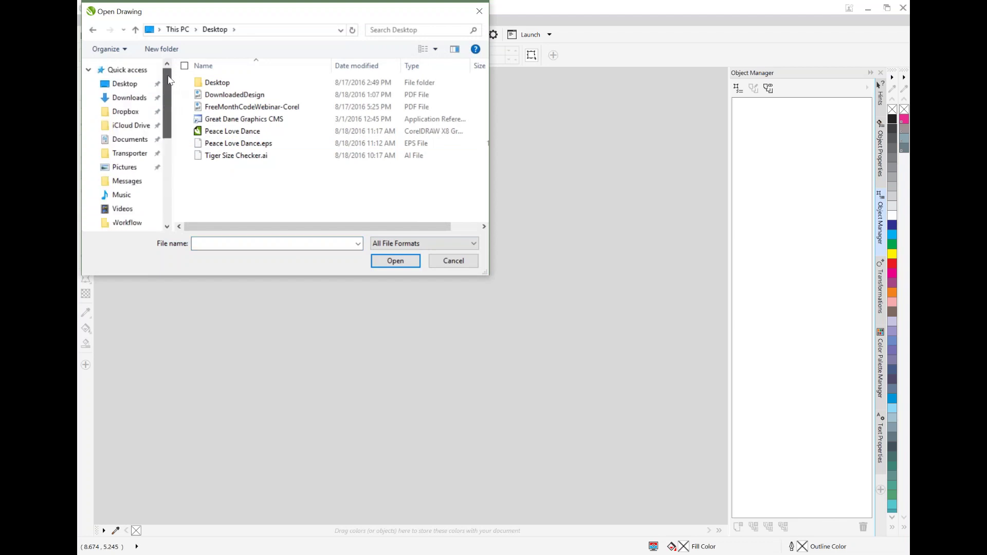
{"action": "scroll", "coordinate": [131, 85], "scroll_direction": "down", "scroll_amount": 1}
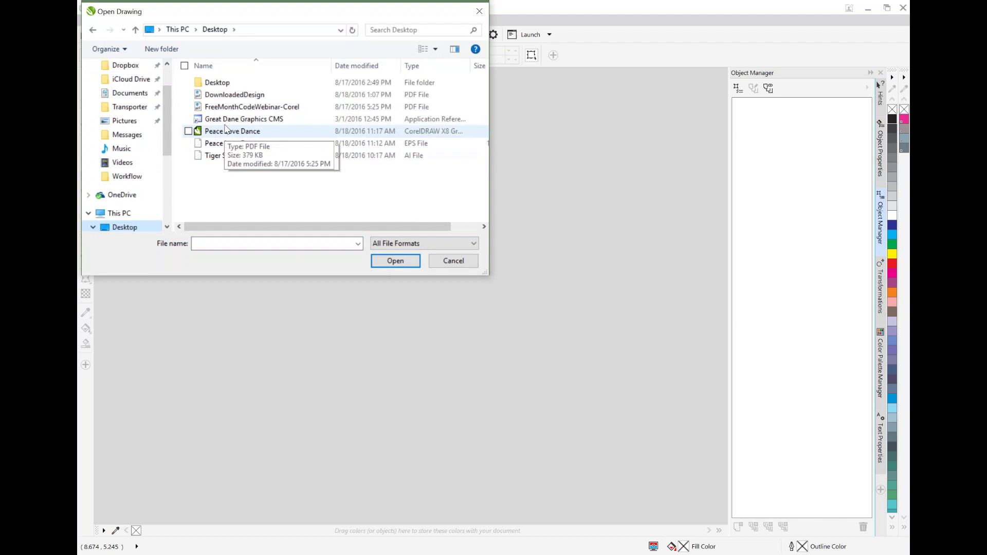
{"action": "left_click", "coordinate": [232, 96]}
{"action": "left_click", "coordinate": [393, 262]}
{"action": "left_click", "coordinate": [405, 274]}
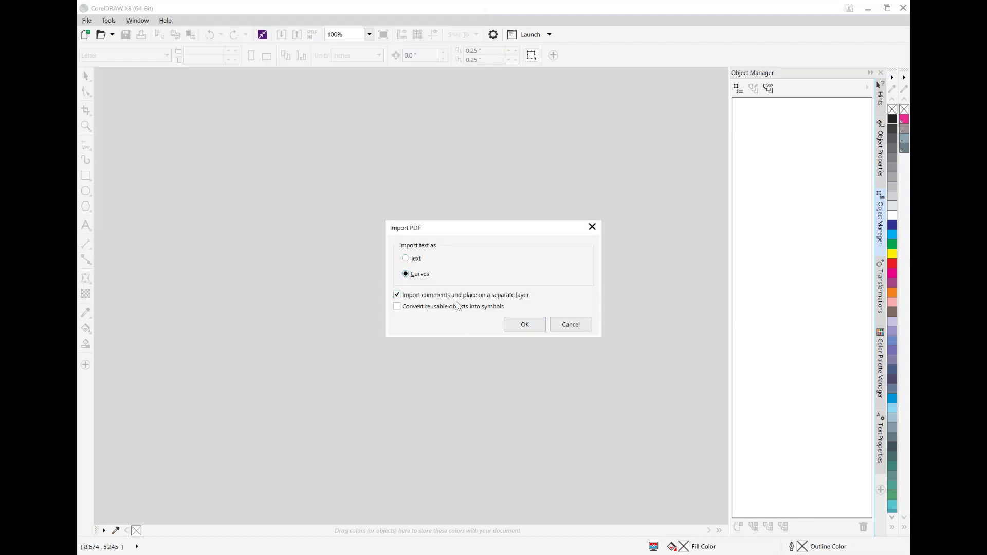
{"action": "left_click", "coordinate": [533, 326]}
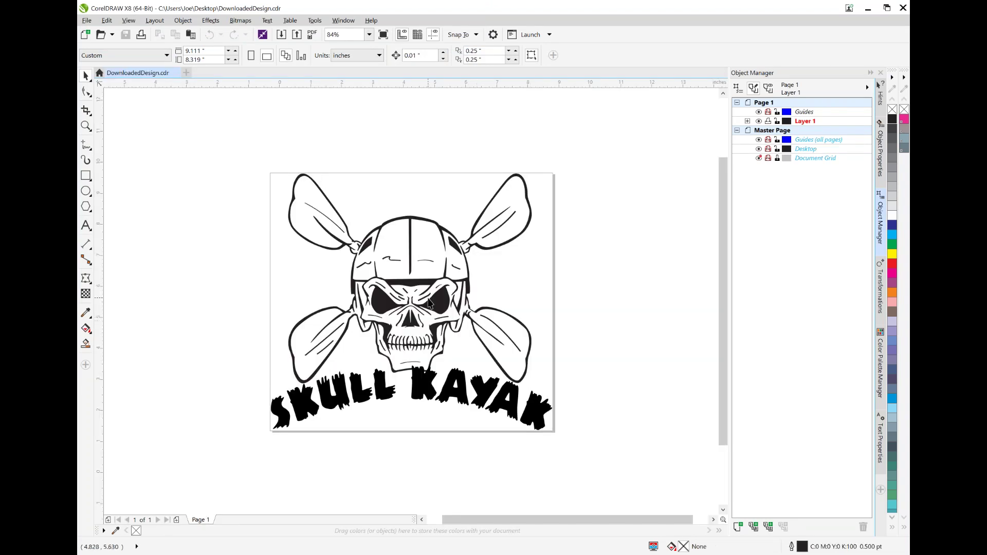
Inspect the skull artwork's outlines in Wireframe view, return to Normal view and close the drawing
{"action": "left_click", "coordinate": [495, 216]}
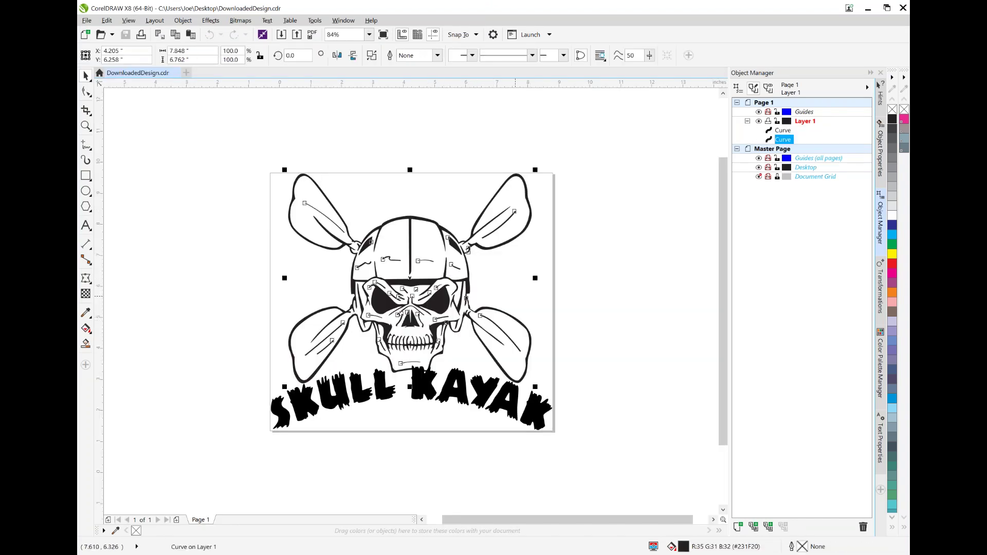
{"action": "left_click", "coordinate": [129, 21]}
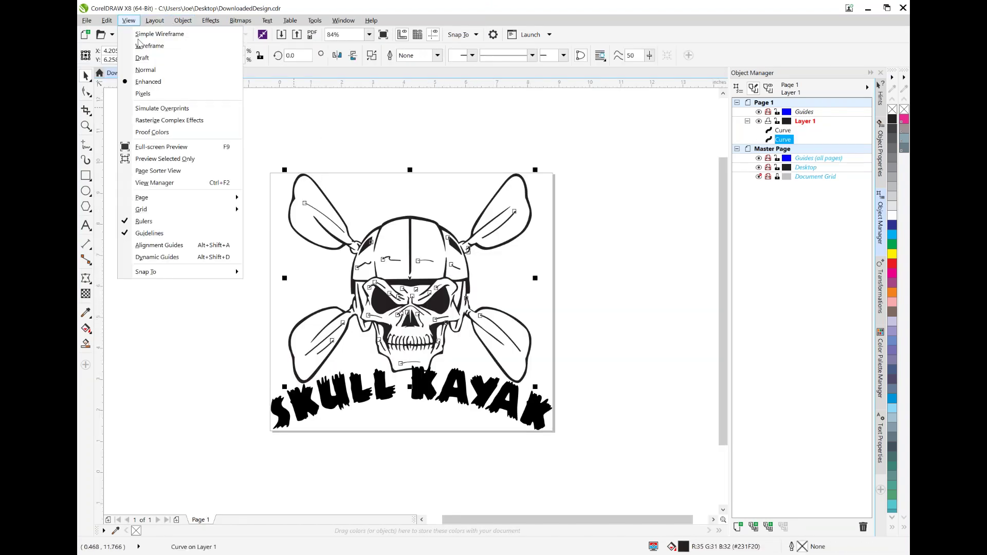
{"action": "left_click", "coordinate": [146, 44]}
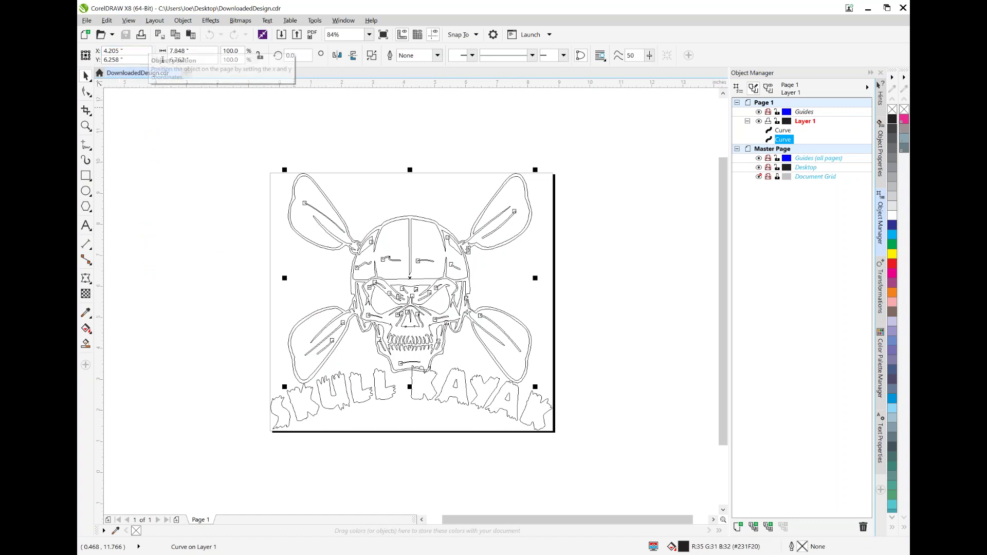
{"action": "left_click", "coordinate": [129, 21]}
{"action": "left_click", "coordinate": [146, 70]}
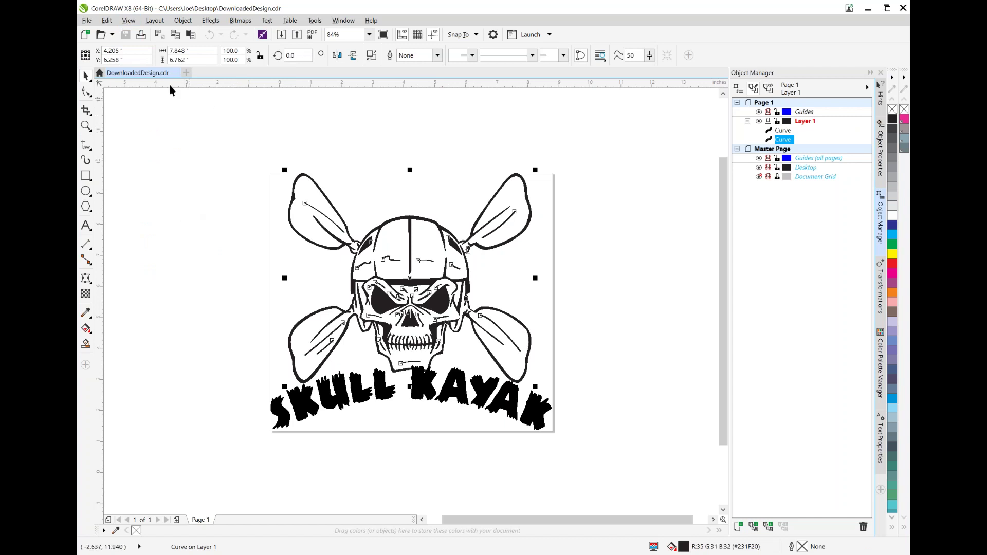
{"action": "left_click", "coordinate": [179, 73]}
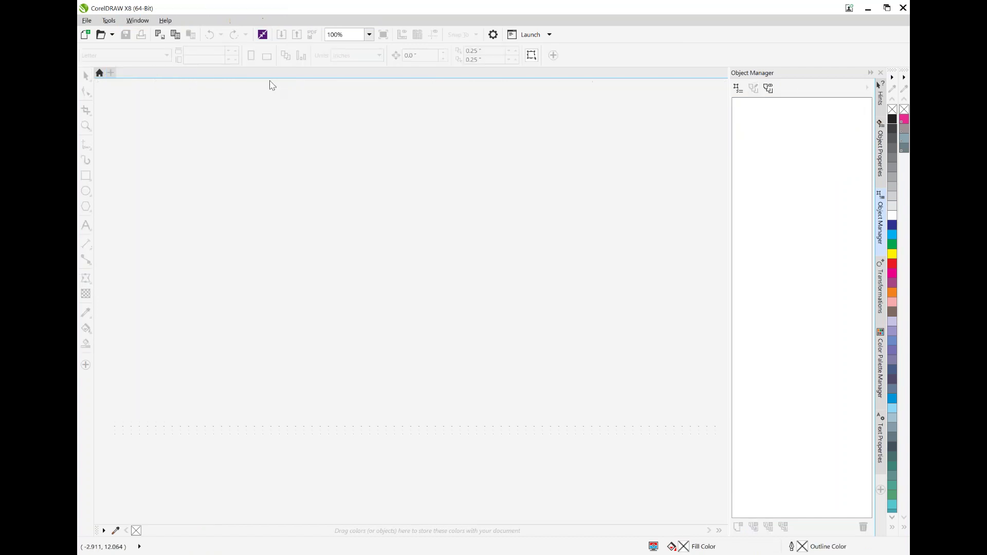
Minimize CorelDRAW and move the FB20057-VINYL-CUT-DETAIL zip file from the Downloads folder to the desktop
{"action": "left_click", "coordinate": [868, 9]}
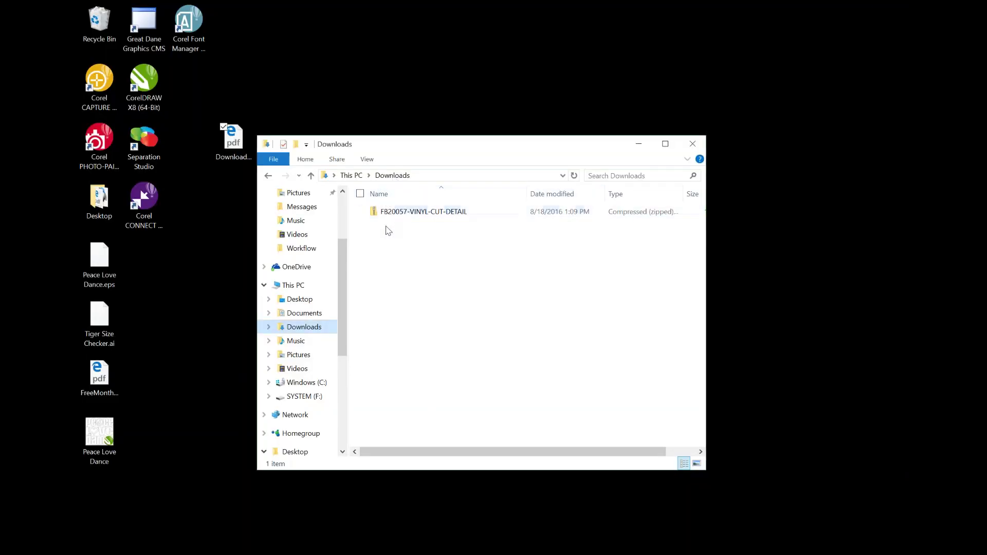
{"action": "left_click_drag", "start_coordinate": [388, 211], "coordinate": [328, 93]}
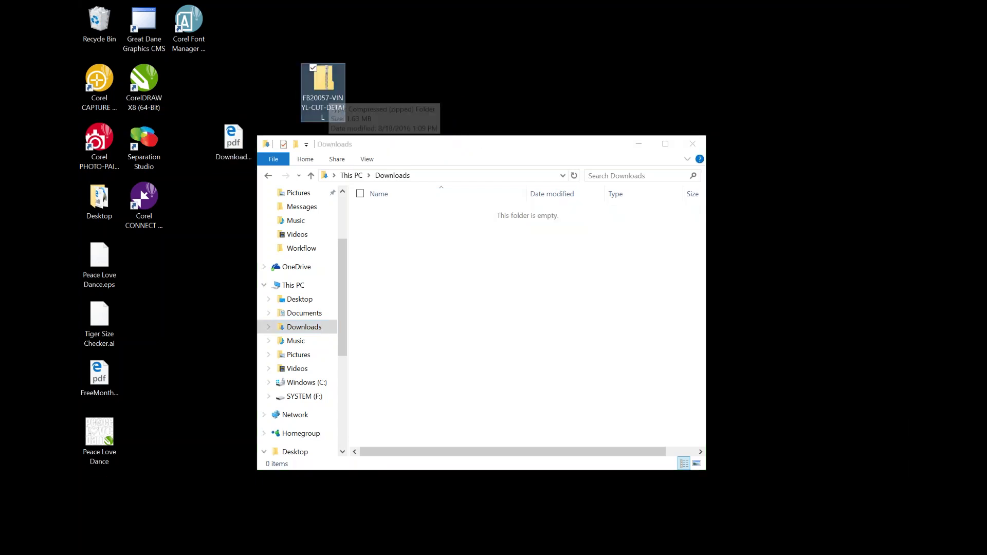
{"action": "left_click_drag", "start_coordinate": [490, 155], "coordinate": [514, 168]}
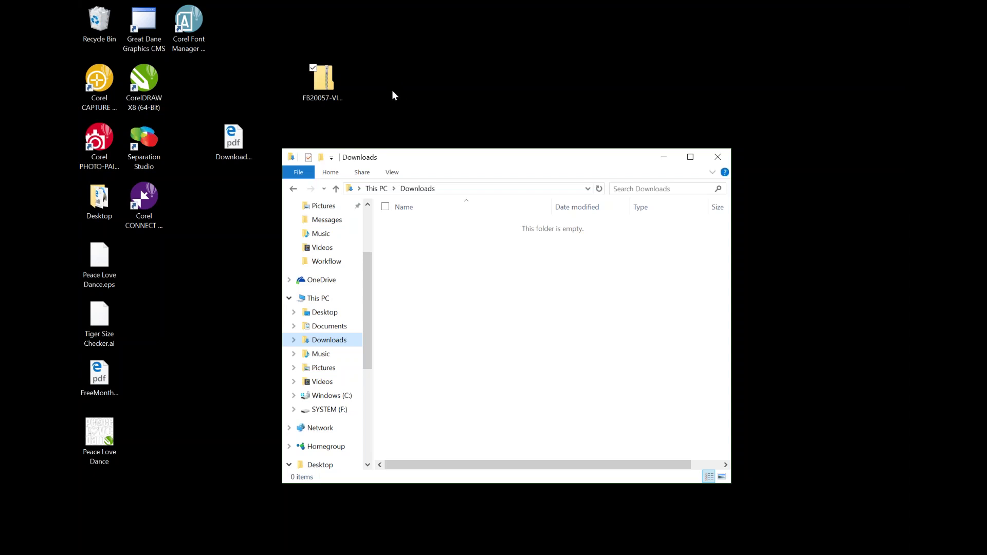
Open the FB20057-VINYL-CUT-DETAIL zip file from the desktop and close the Downloads window
{"action": "double_click", "coordinate": [322, 78]}
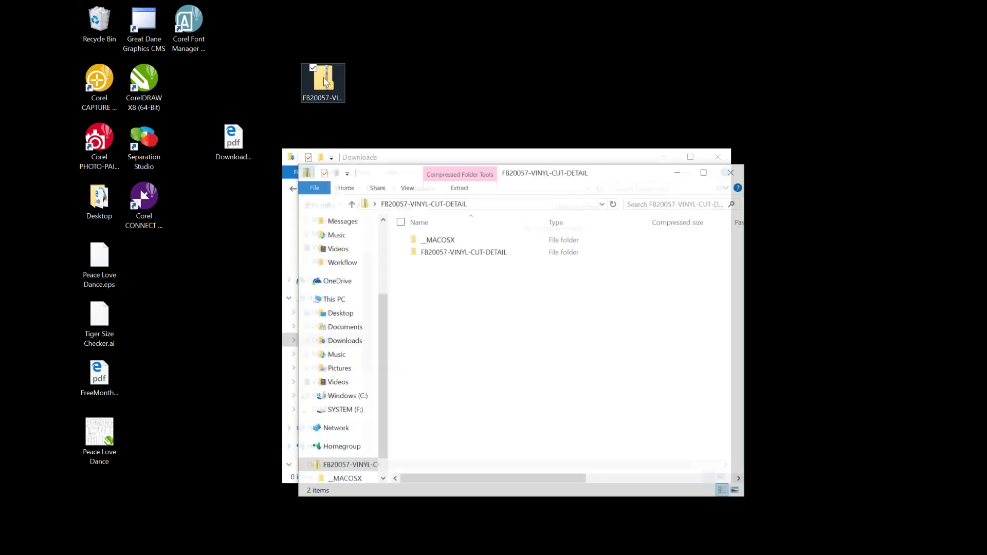
{"action": "left_click", "coordinate": [720, 156]}
{"action": "left_click", "coordinate": [720, 157]}
{"action": "mouse_move", "coordinate": [635, 161]}
{"action": "left_mouse_down"}
{"action": "mouse_move", "coordinate": [623, 132]}
{"action": "mouse_move", "coordinate": [623, 152]}
{"action": "left_mouse_up"}
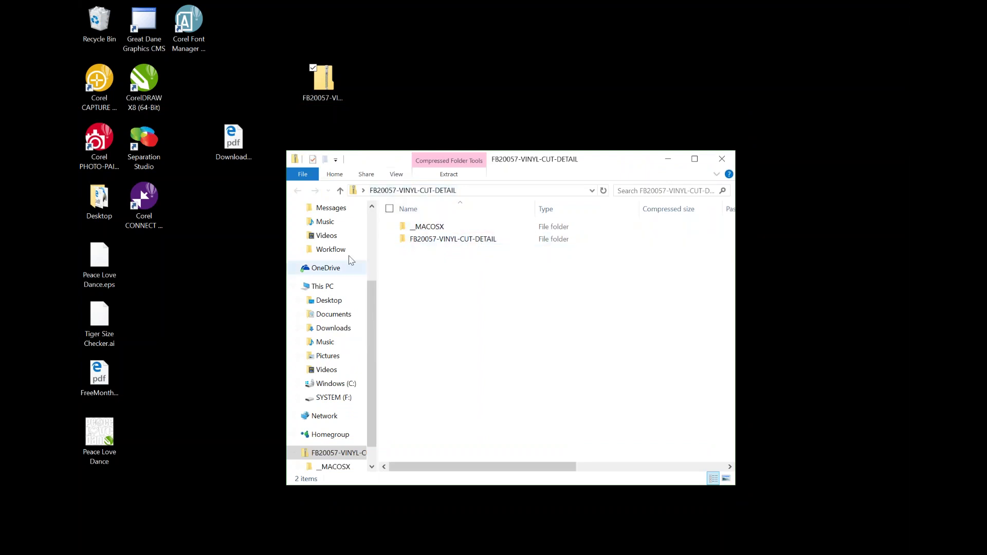
Extract the FB20057-VINYL-CUT-DETAIL folder to the desktop, check the files in it and close its window
{"action": "left_click_drag", "start_coordinate": [408, 240], "coordinate": [233, 282]}
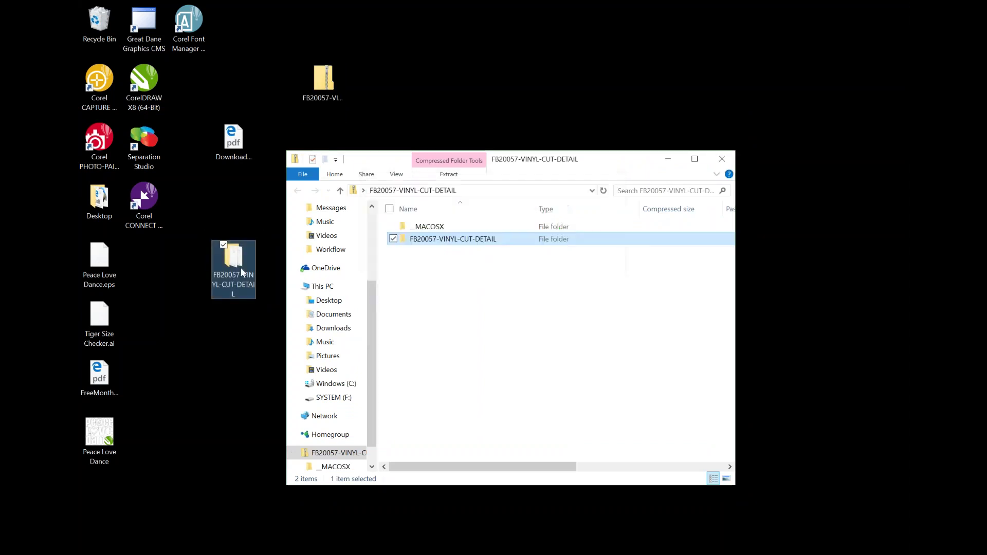
{"action": "double_click", "coordinate": [238, 260]}
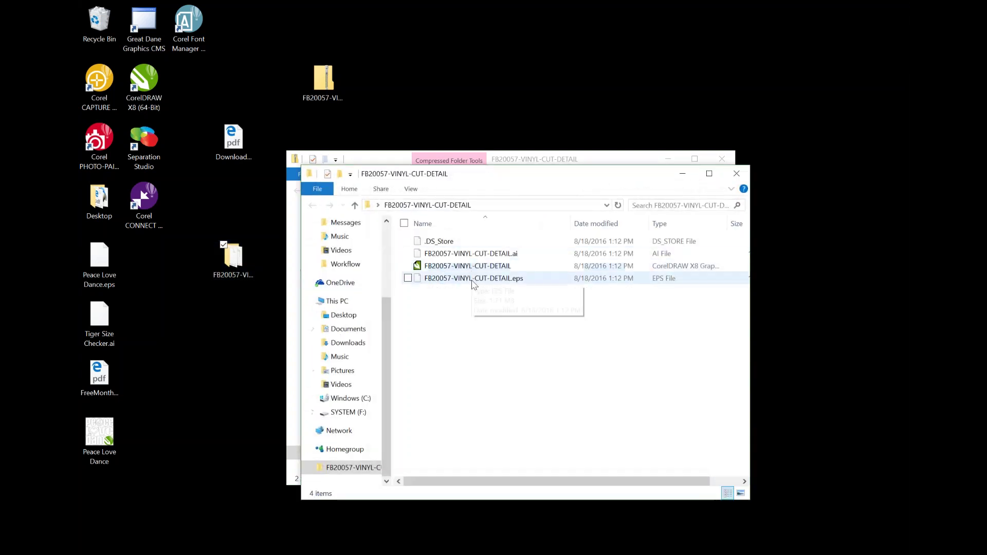
{"action": "left_click", "coordinate": [736, 173]}
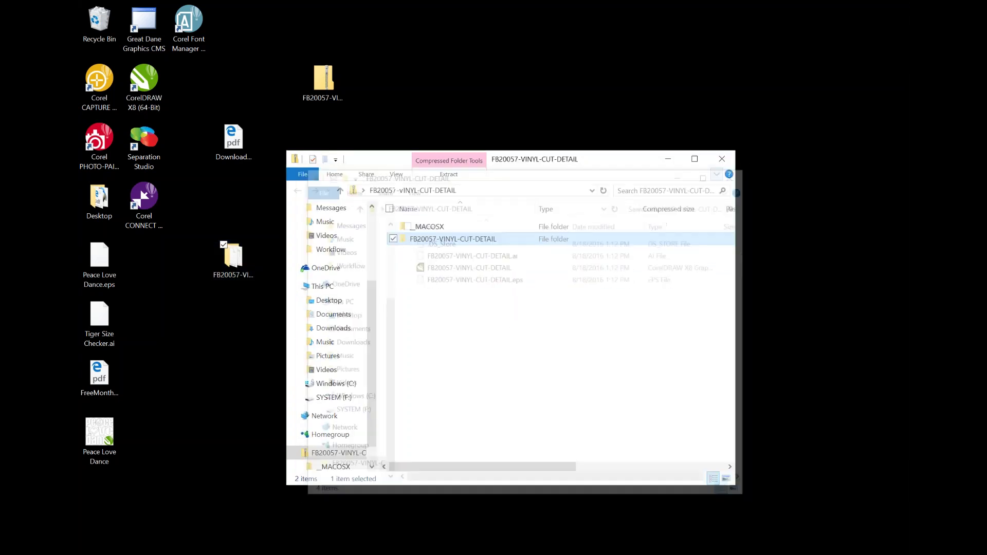
Open the FB20057-VINYL-CUT-DETAIL folder inside the zip file and delete its extracted copy from the desktop
{"action": "double_click", "coordinate": [472, 239]}
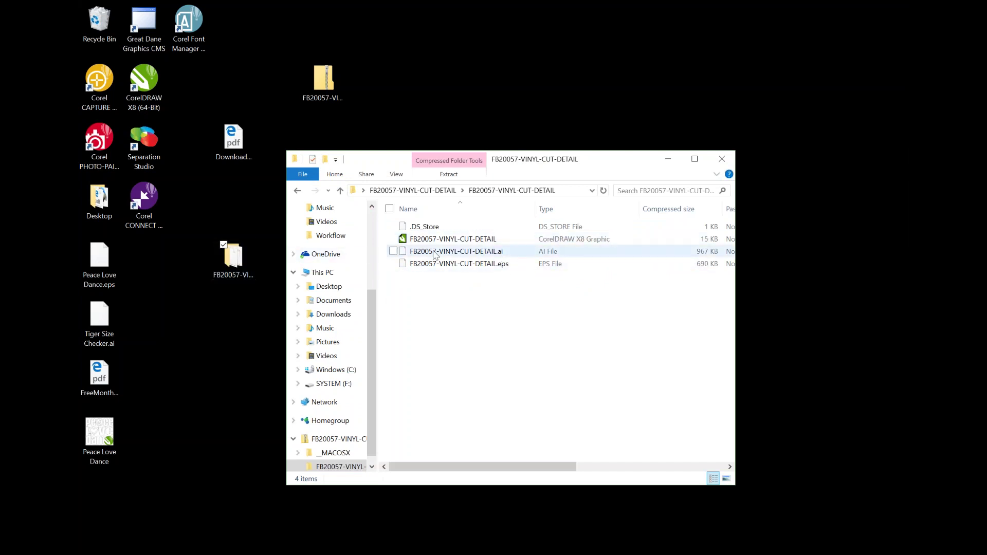
{"action": "left_click", "coordinate": [298, 191]}
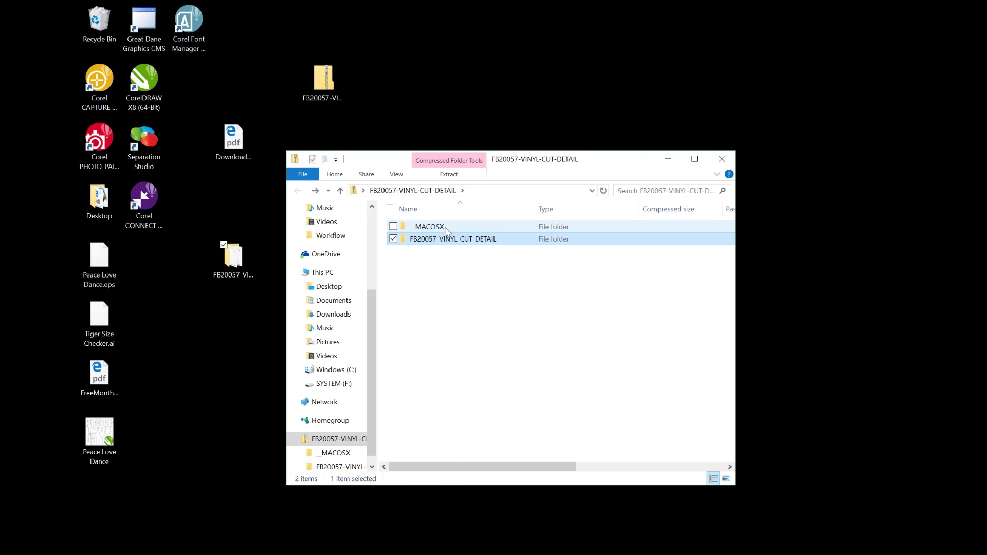
{"action": "double_click", "coordinate": [404, 242]}
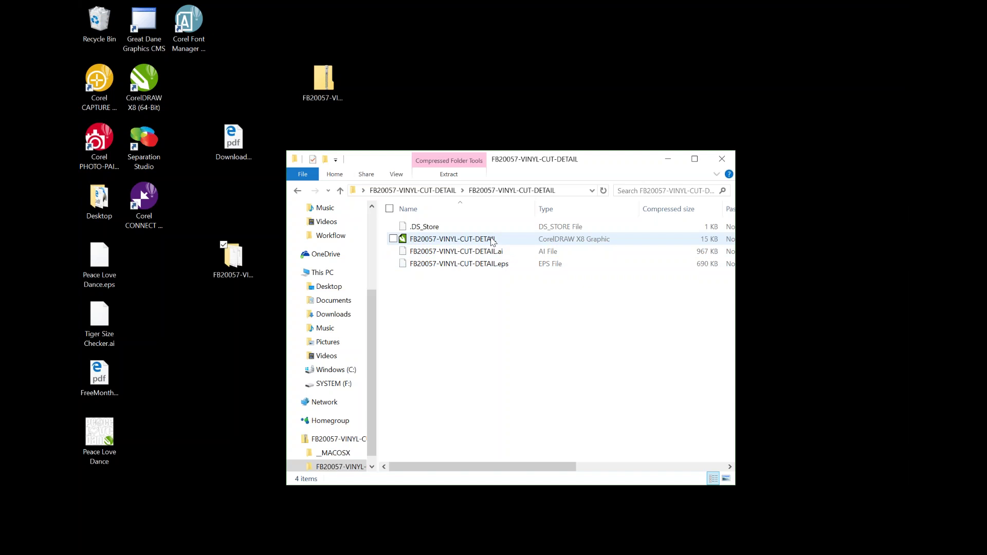
{"action": "left_click_drag", "start_coordinate": [251, 262], "coordinate": [99, 27]}
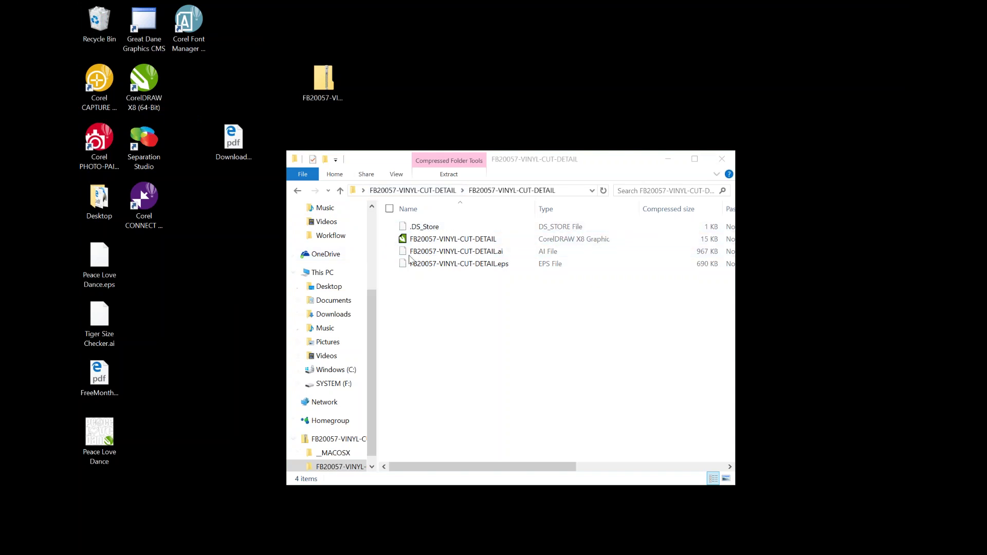
Copy the CorelDRAW version of FB20057-VINYL-CUT-DETAIL to the desktop, place it below Corel CONNECT and close the zip window
{"action": "left_click_drag", "start_coordinate": [404, 241], "coordinate": [165, 289]}
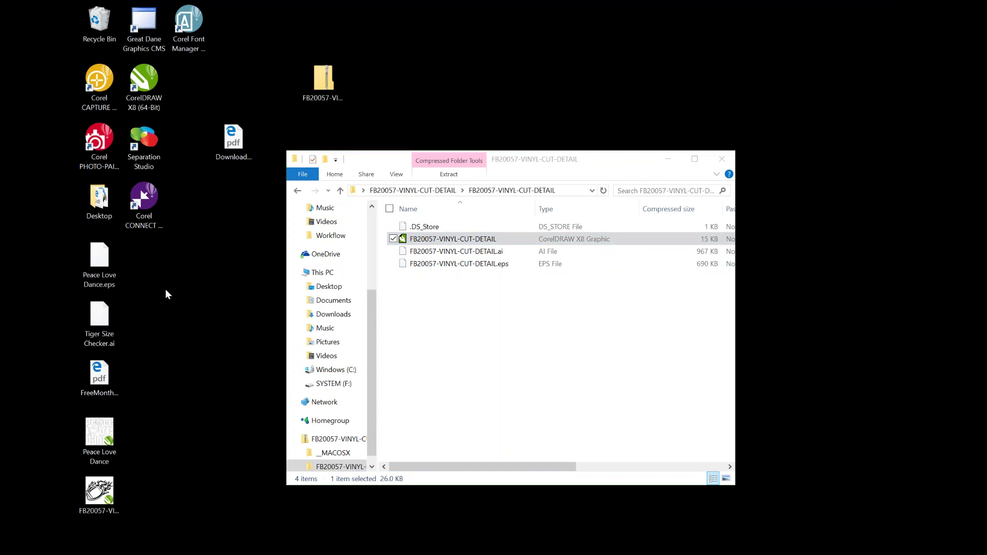
{"action": "left_click_drag", "start_coordinate": [99, 490], "coordinate": [148, 258]}
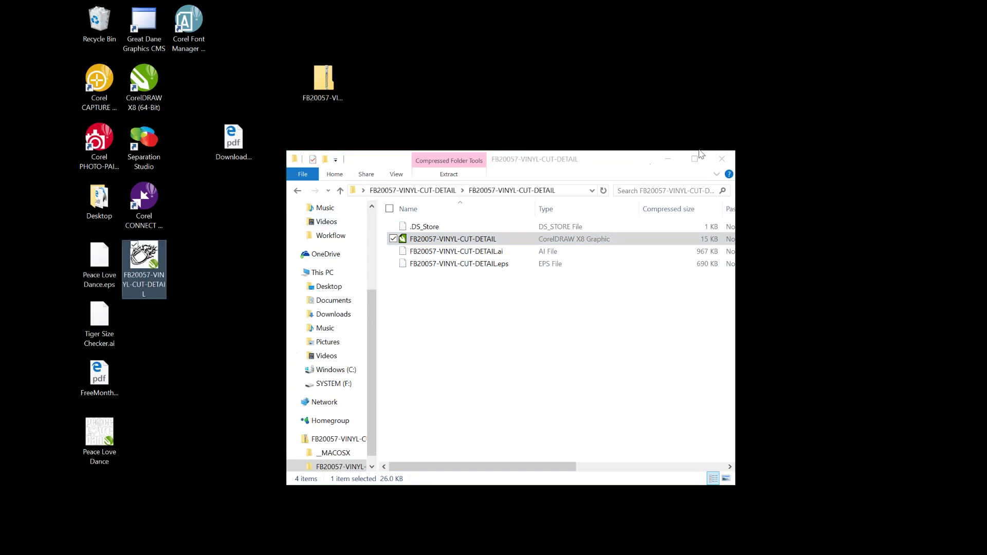
{"action": "left_click", "coordinate": [727, 160]}
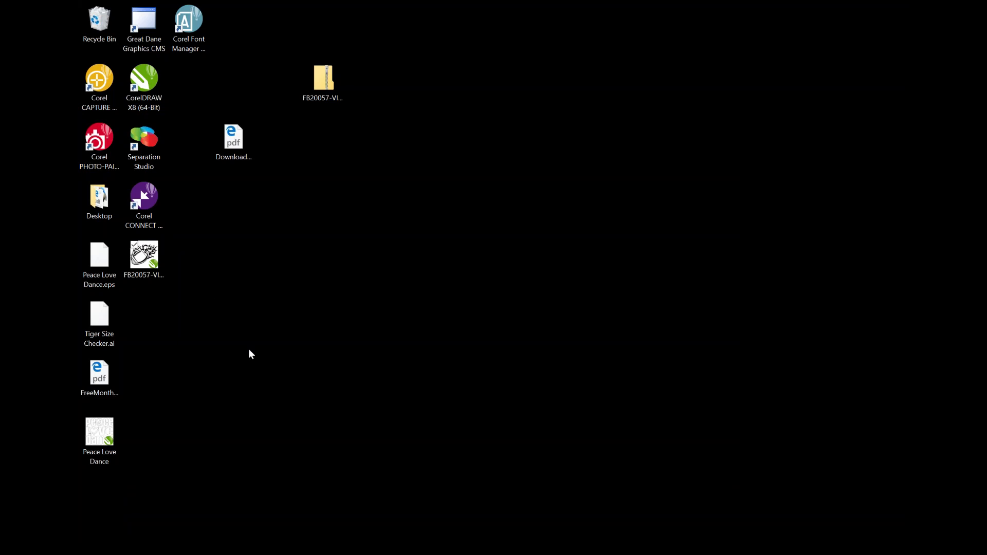
Open the FB20057-VINYL-CUT-DETAIL drawing from the desktop in CorelDRAW, view the football artwork and close it
{"action": "left_click", "coordinate": [151, 263]}
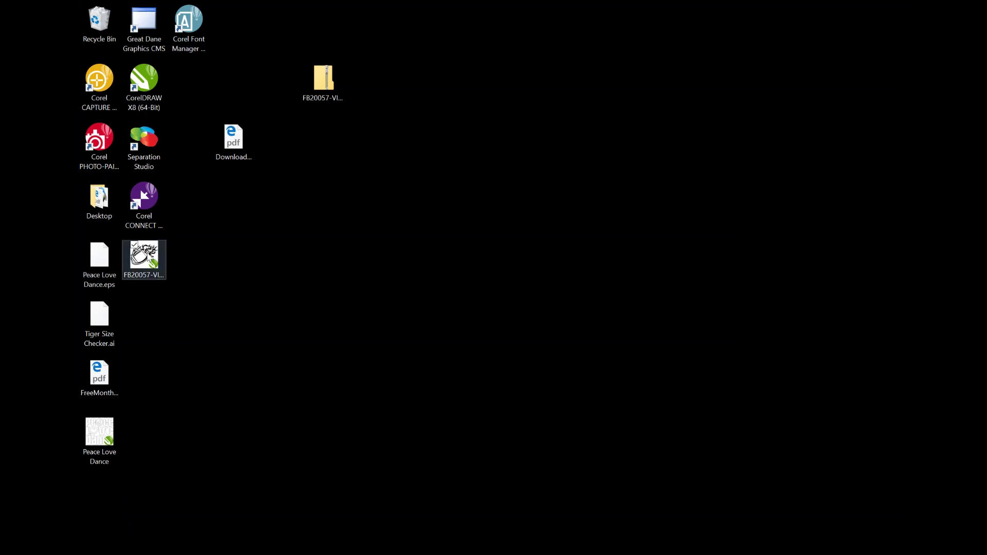
{"action": "left_click", "coordinate": [147, 259]}
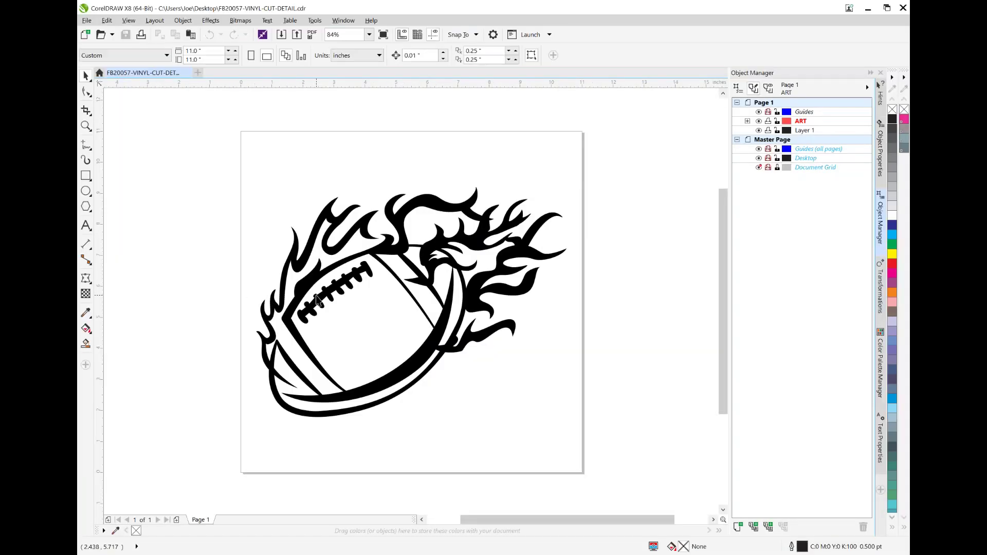
{"action": "left_click", "coordinate": [186, 72]}
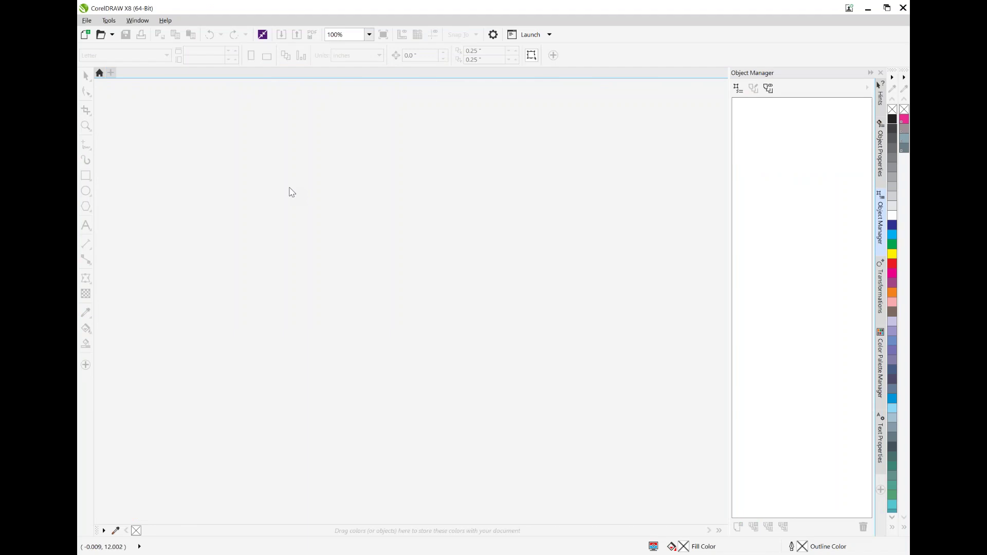
Return to CorelDRAW and open the Tiger Size Checker.ai file from the desktop
{"action": "left_click", "coordinate": [867, 9]}
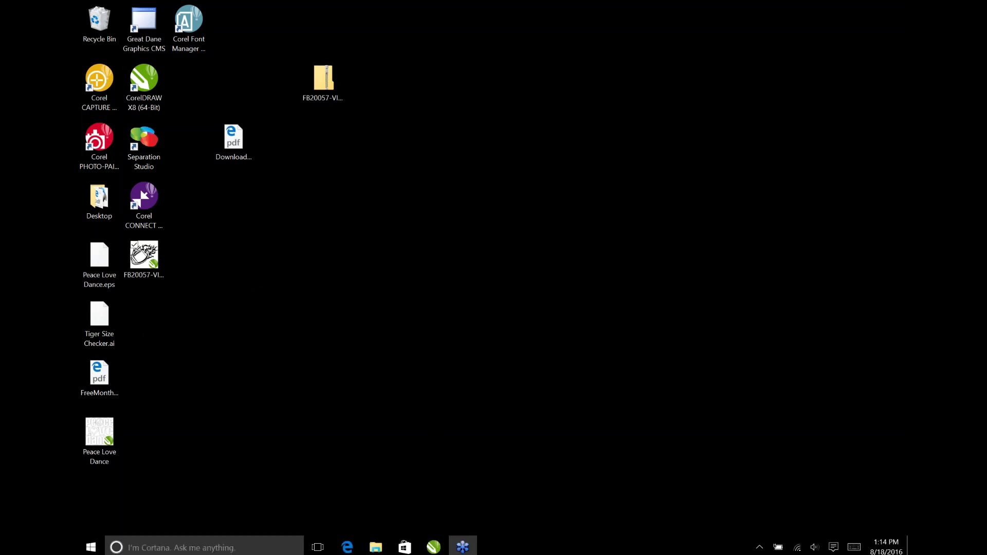
{"action": "left_click", "coordinate": [432, 546]}
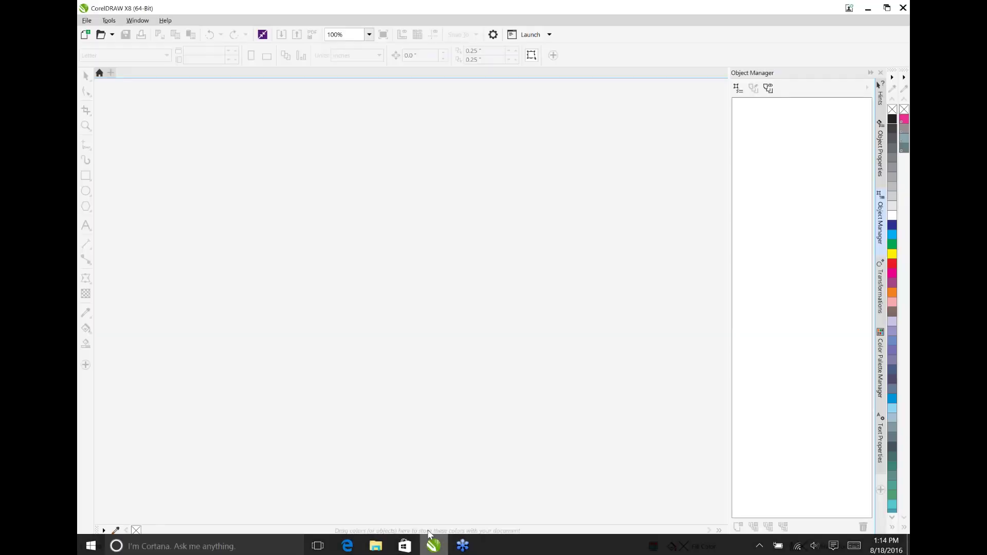
{"action": "left_click", "coordinate": [87, 20]}
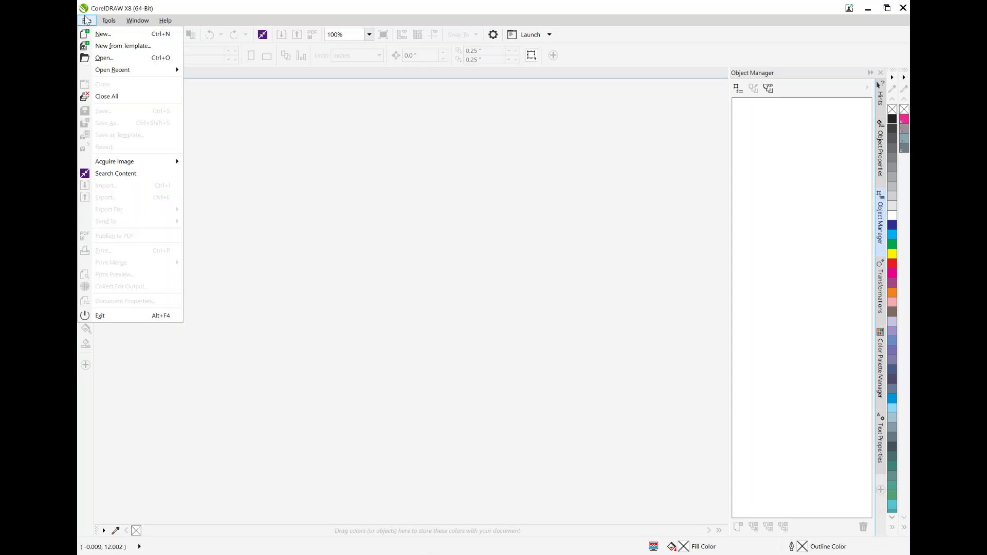
{"action": "left_click", "coordinate": [104, 57]}
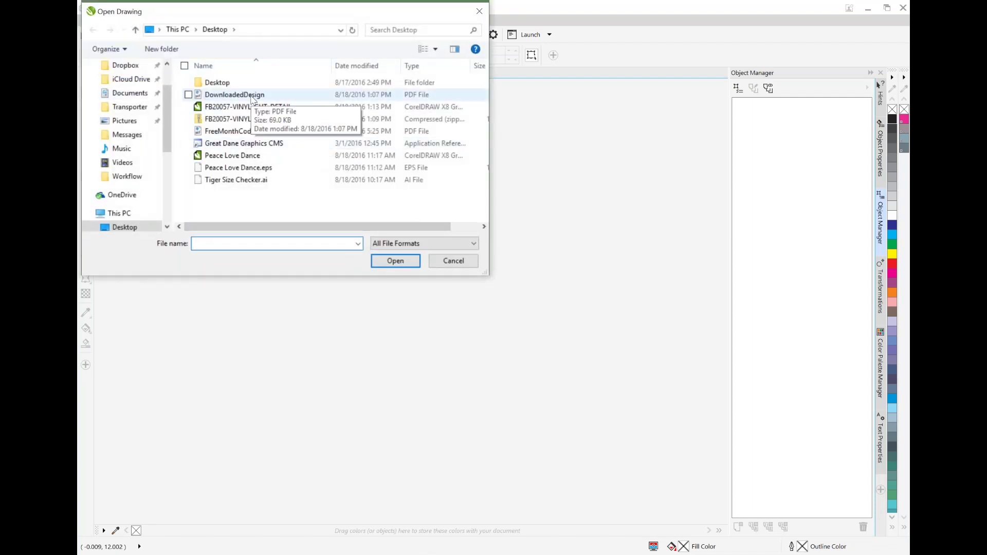
{"action": "left_click", "coordinate": [200, 184]}
{"action": "left_click", "coordinate": [391, 281]}
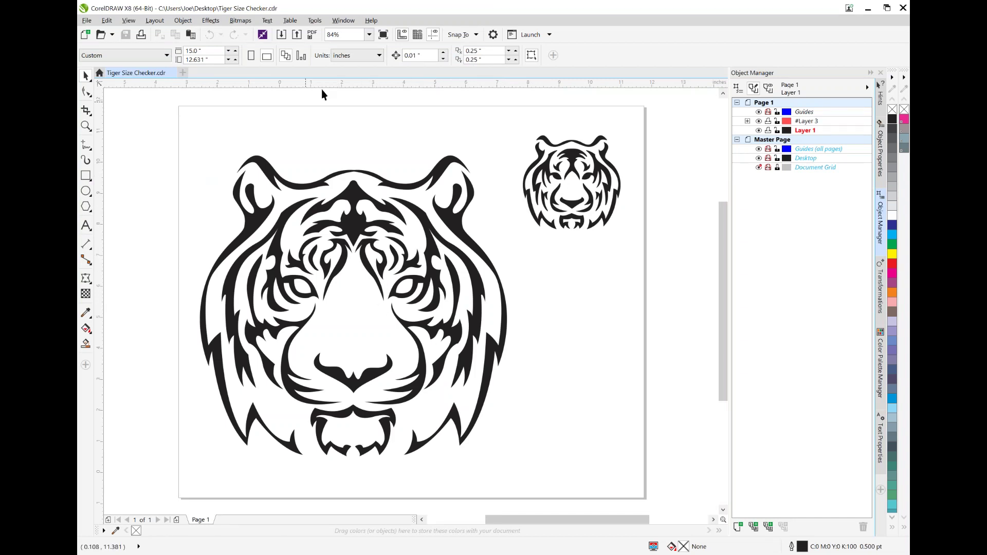
Examine the ears, forehead and eyes of the large tiger head up close
{"action": "left_click", "coordinate": [86, 127]}
{"action": "left_click", "coordinate": [346, 311]}
{"action": "left_click", "coordinate": [348, 310]}
{"action": "left_click_drag", "start_coordinate": [726, 318], "coordinate": [718, 276]}
{"action": "left_click", "coordinate": [156, 55]}
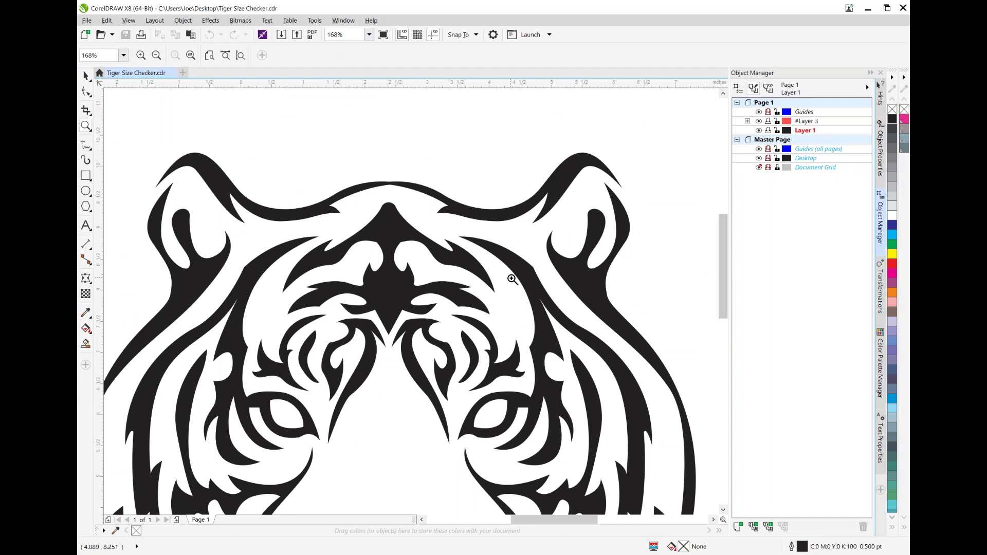
{"action": "mouse_move", "coordinate": [724, 276]}
{"action": "left_mouse_down"}
{"action": "mouse_move", "coordinate": [724, 244]}
{"action": "mouse_move", "coordinate": [726, 306]}
{"action": "mouse_move", "coordinate": [724, 294]}
{"action": "left_mouse_up"}
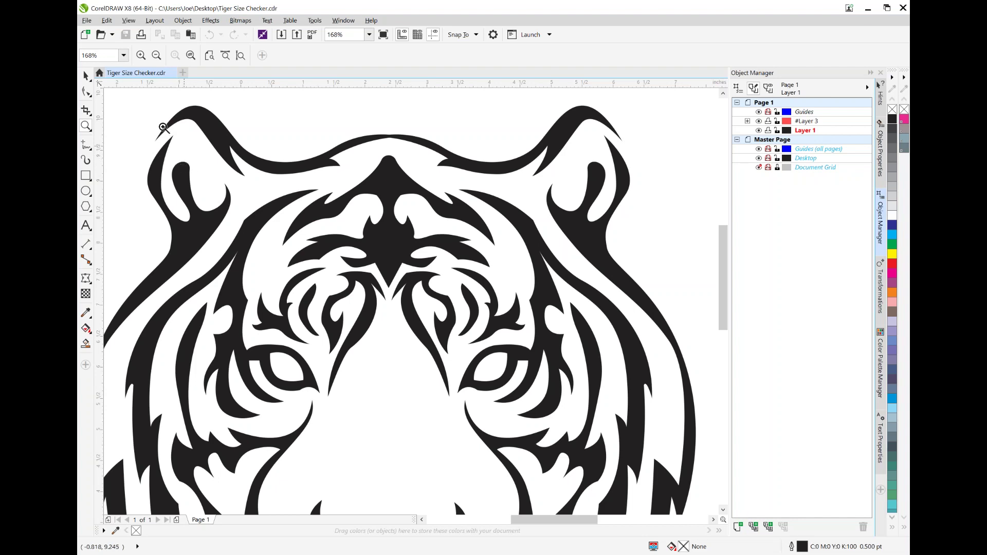
Draw a circle about 0.065 inch across in the blank area just below the page's upper edge and fill it black
{"action": "left_click", "coordinate": [85, 193]}
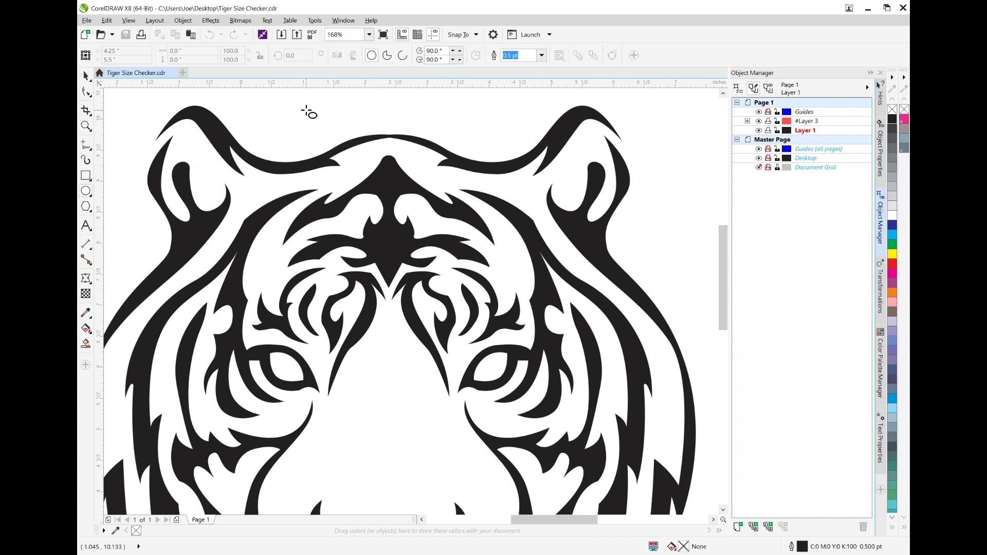
{"action": "left_click", "coordinate": [86, 126]}
{"action": "left_click", "coordinate": [427, 150]}
{"action": "left_click", "coordinate": [427, 137]}
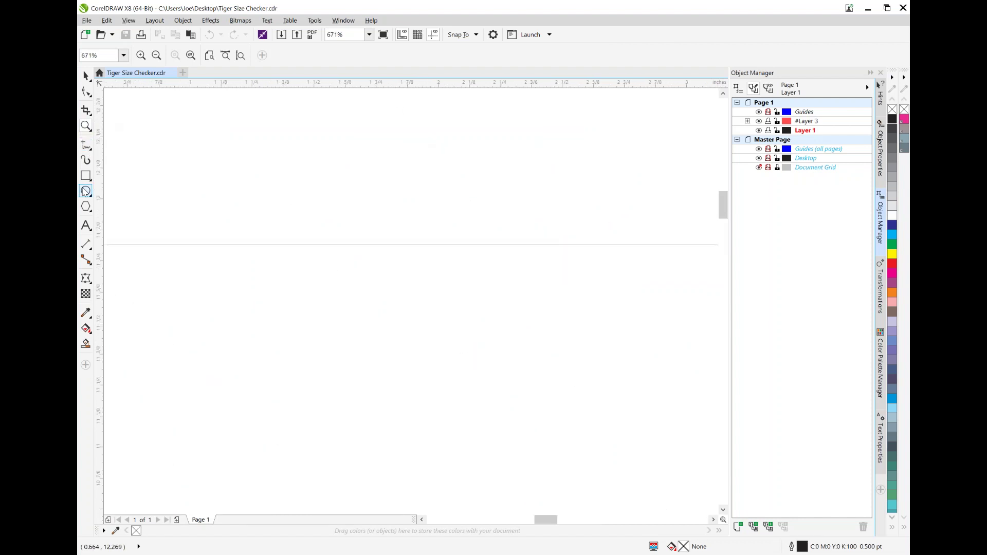
{"action": "left_click", "coordinate": [85, 191]}
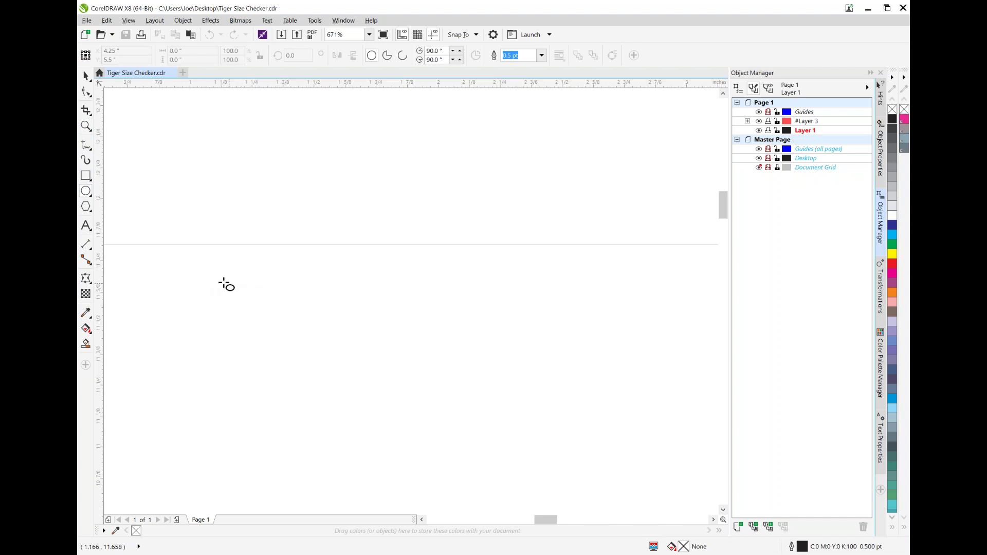
{"action": "left_click_drag", "start_coordinate": [189, 284], "coordinate": [219, 301]}
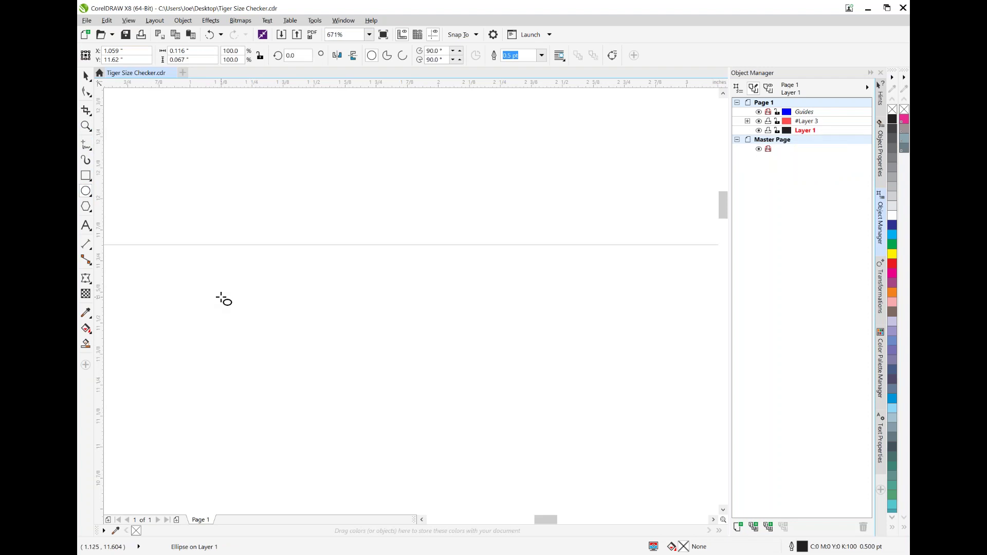
{"action": "key", "text": "ctrl+z"}
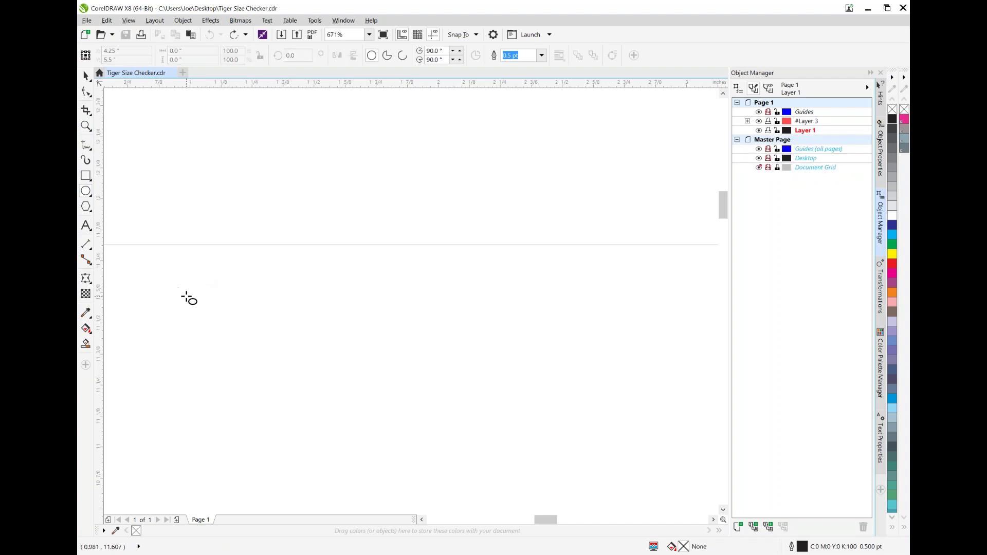
{"action": "left_click_drag", "start_coordinate": [190, 297], "coordinate": [206, 310]}
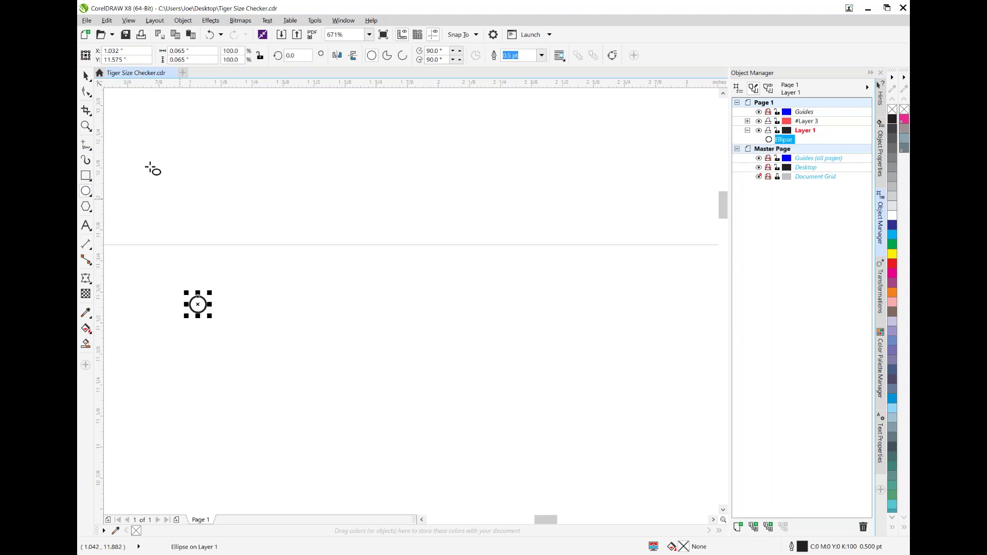
{"action": "left_click", "coordinate": [893, 118]}
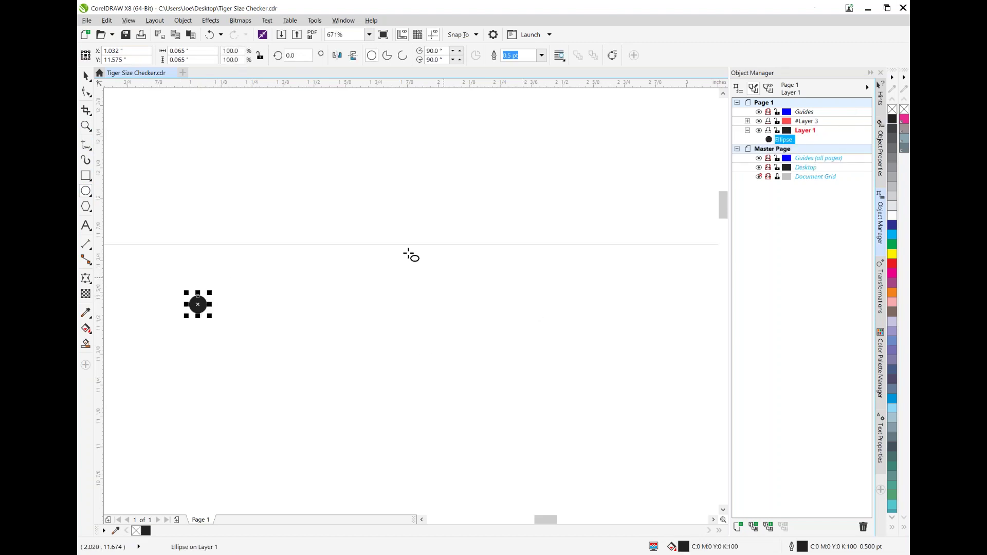
Move the small circle to about X 1.986 and Y 10.963 inches and fill it green
{"action": "left_click", "coordinate": [86, 76]}
{"action": "left_click_drag", "start_coordinate": [195, 296], "coordinate": [432, 454]}
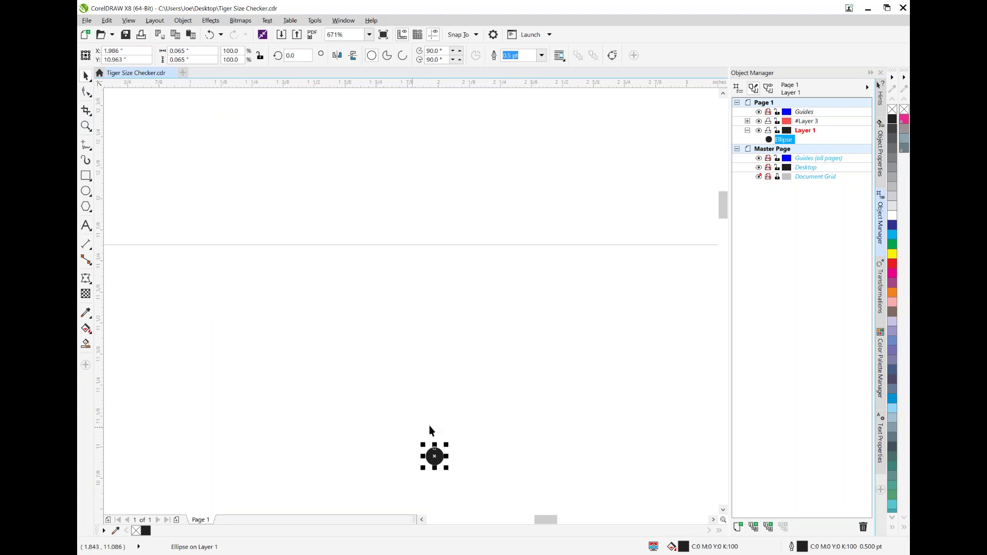
{"action": "left_click", "coordinate": [892, 244]}
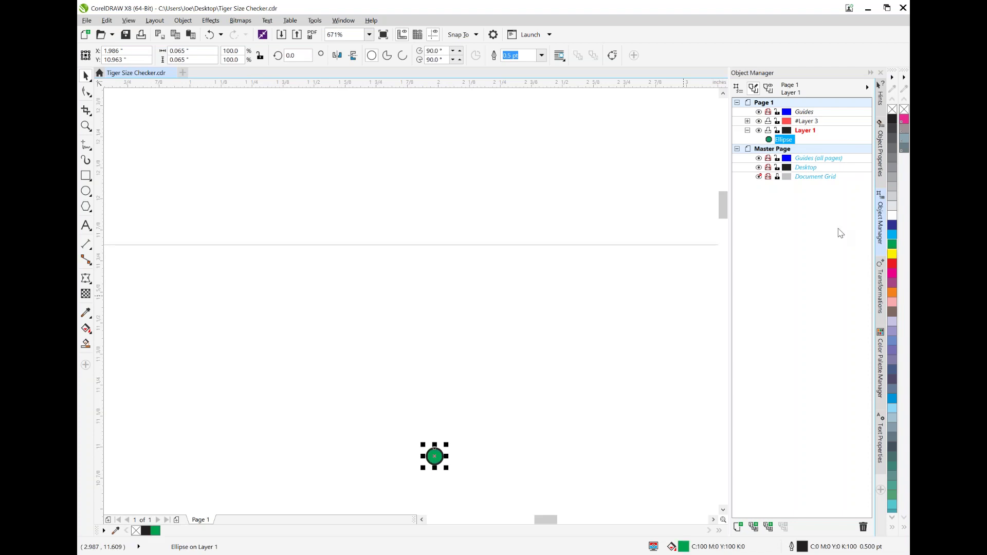
Remove the green circle's outline and move the circle to about X 1.677 and Y 10.985 inches
{"action": "double_click", "coordinate": [802, 548]}
{"action": "left_click", "coordinate": [425, 216]}
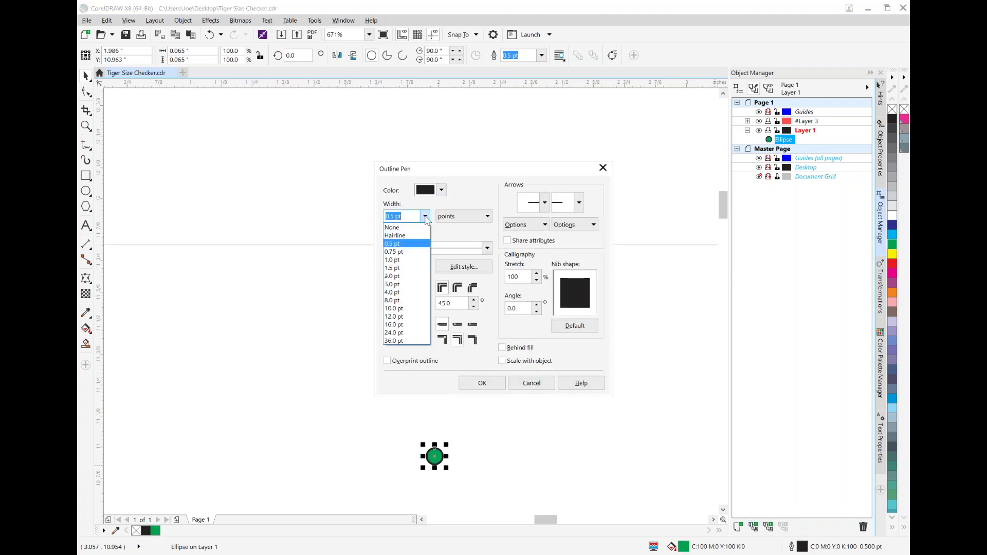
{"action": "left_click", "coordinate": [390, 228]}
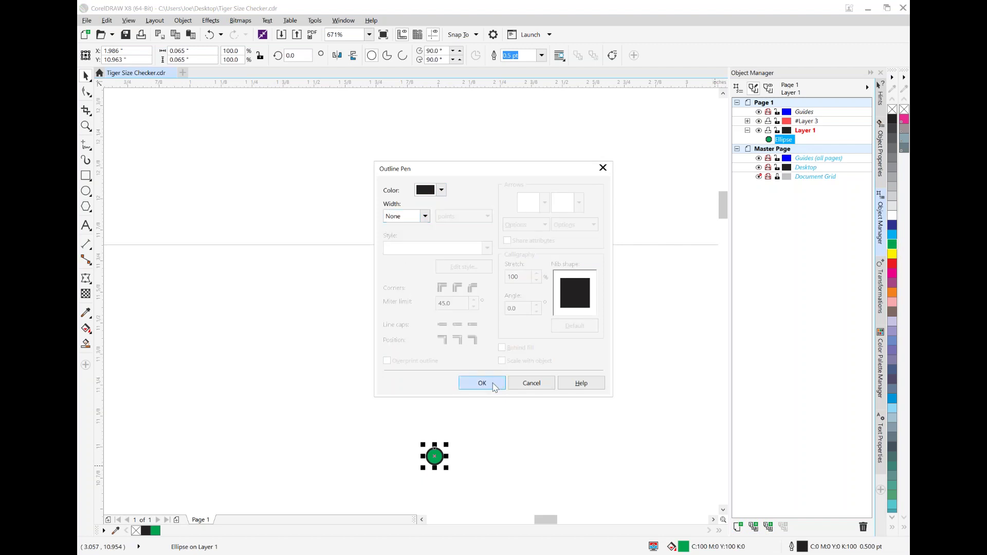
{"action": "left_click", "coordinate": [482, 383]}
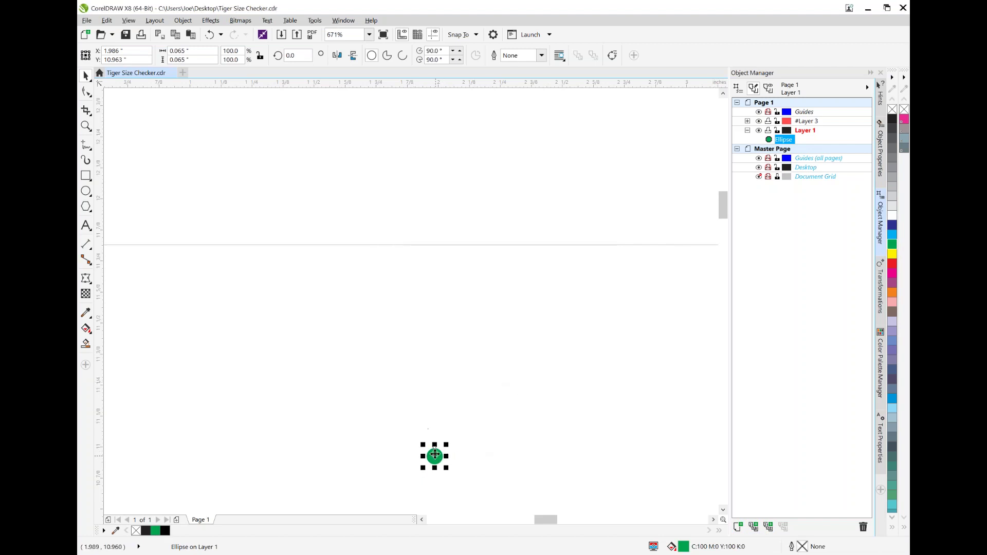
{"action": "left_click_drag", "start_coordinate": [442, 456], "coordinate": [365, 451]}
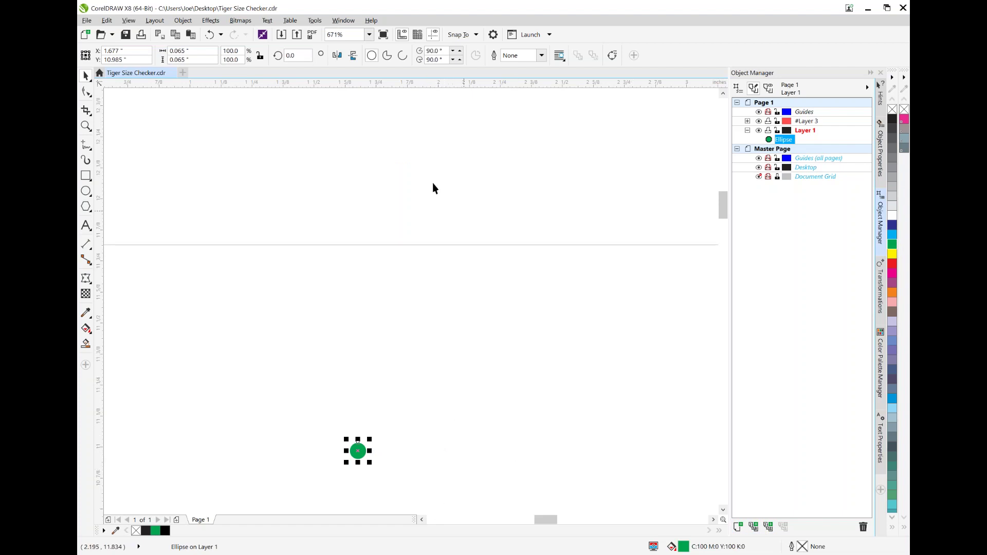
Move the green circle down onto the thin stripe across the top of the large tiger's head, at about X 2.02 and Y 9.682 inches
{"action": "left_click", "coordinate": [86, 126]}
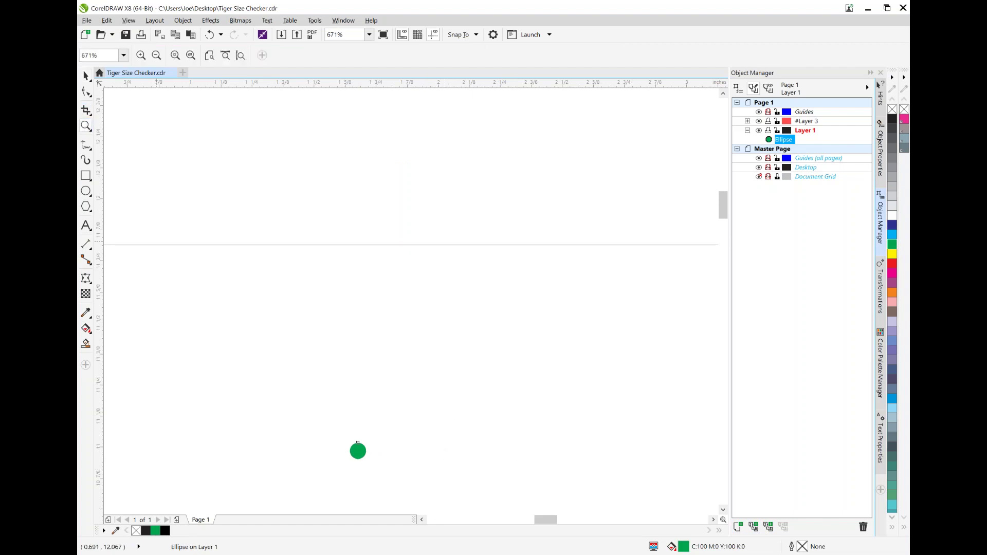
{"action": "left_click", "coordinate": [157, 56]}
{"action": "left_click", "coordinate": [157, 56]}
{"action": "left_click", "coordinate": [157, 56]}
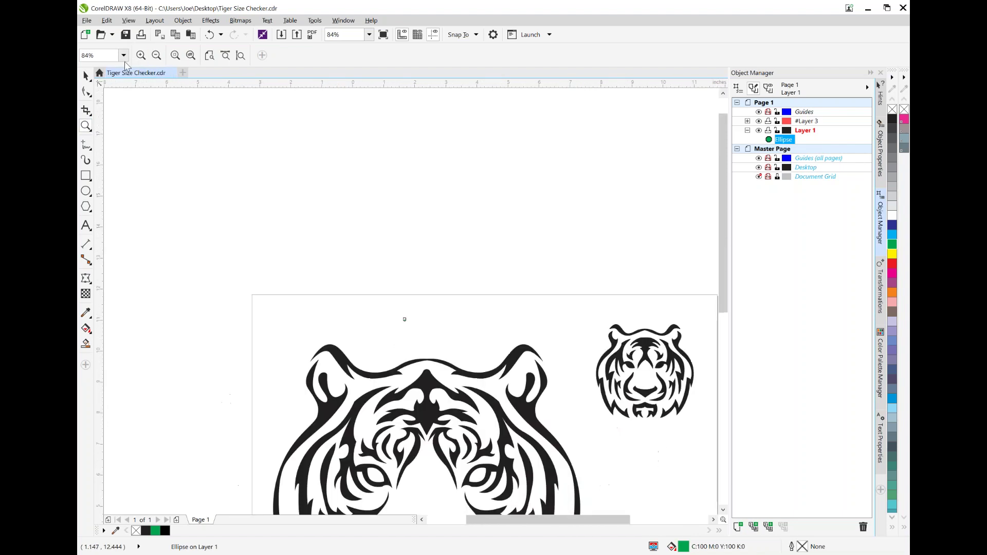
{"action": "left_click", "coordinate": [140, 55]}
{"action": "left_click", "coordinate": [140, 55]}
{"action": "left_click", "coordinate": [140, 55]}
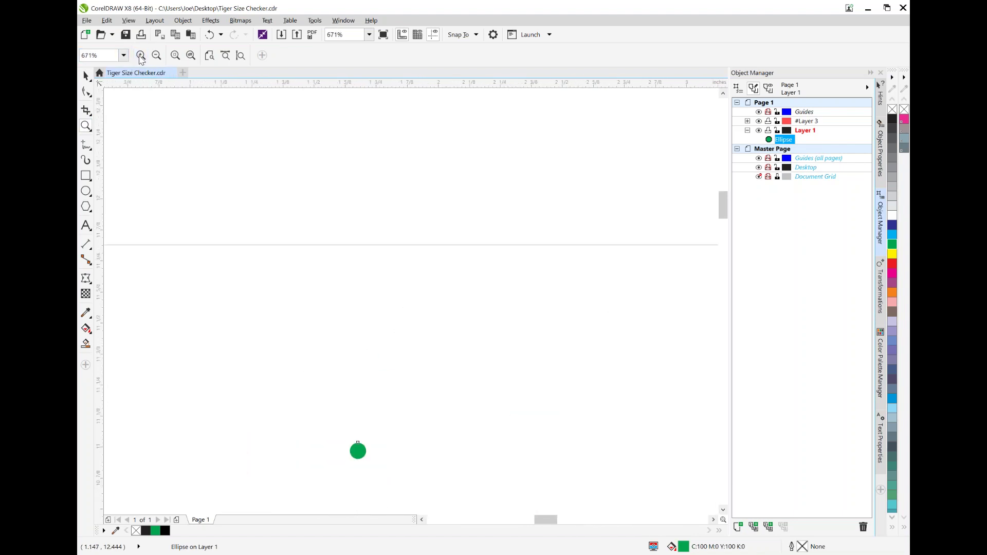
{"action": "left_click_drag", "start_coordinate": [724, 214], "coordinate": [724, 229]}
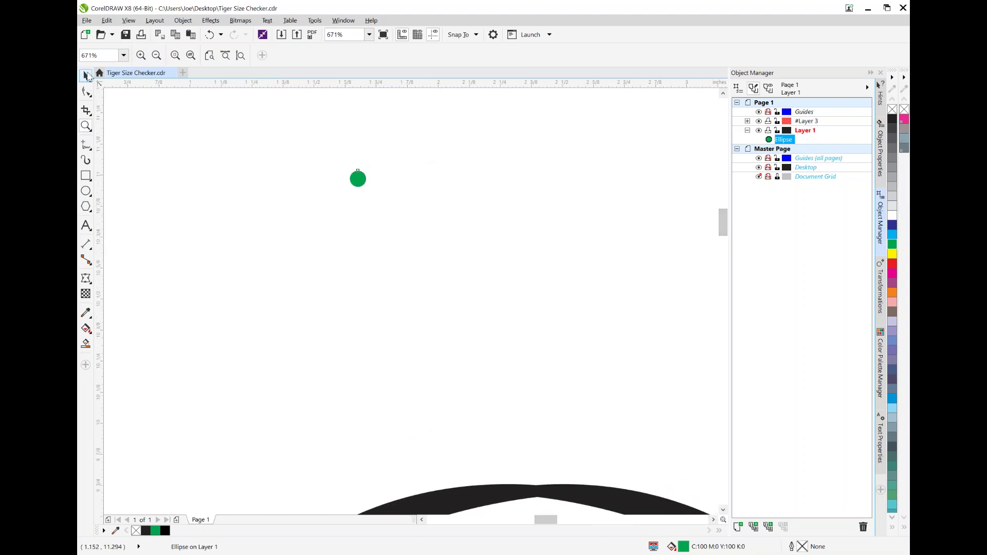
{"action": "left_click", "coordinate": [86, 76]}
{"action": "left_click_drag", "start_coordinate": [356, 179], "coordinate": [443, 501]}
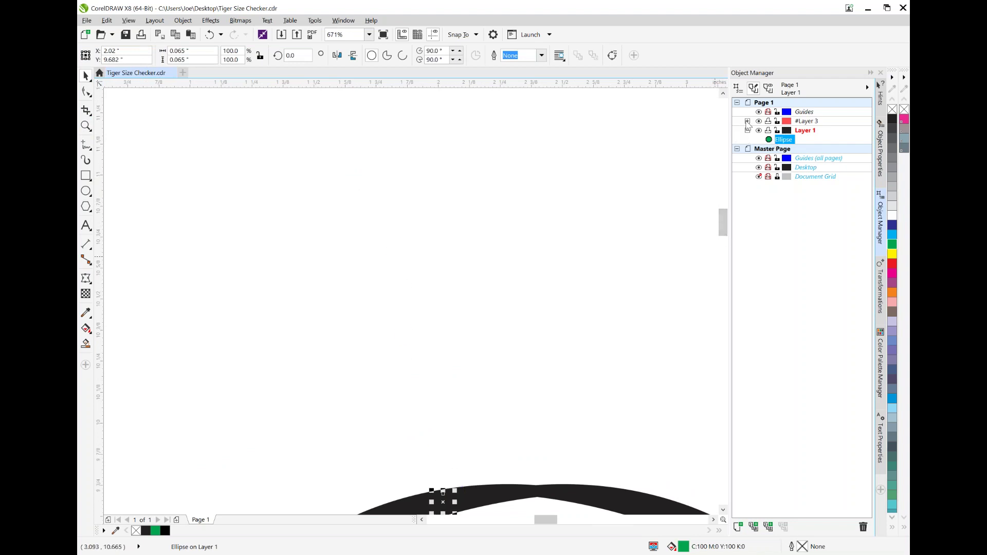
Move the ellipse into Layer 3 and place it above both curves in the stacking order
{"action": "left_click", "coordinate": [747, 121]}
{"action": "left_click_drag", "start_coordinate": [789, 161], "coordinate": [783, 123]}
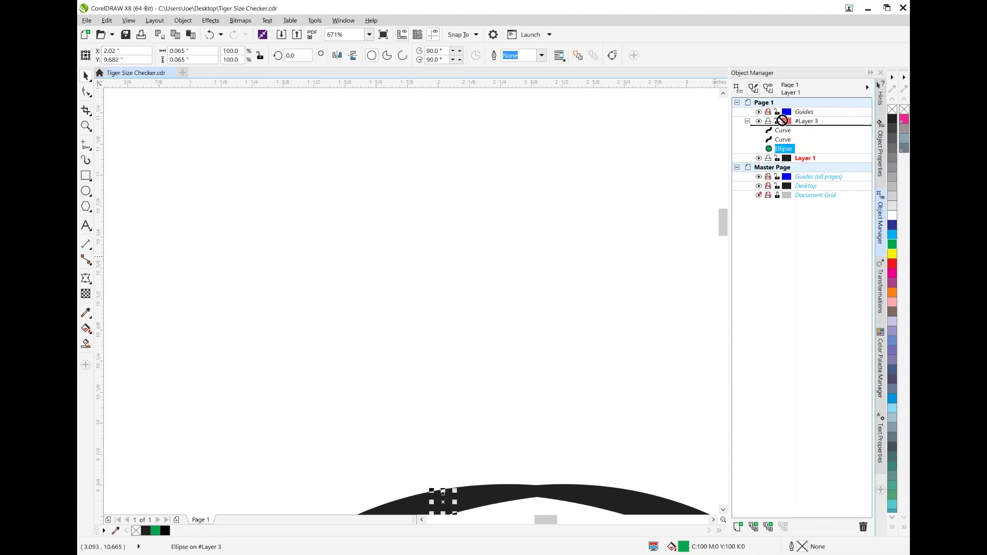
{"action": "left_click_drag", "start_coordinate": [785, 150], "coordinate": [802, 133]}
Test the green circle against the large tiger's forehead stripes, moving it to the inner side of the left ear at about X -0.435 and Y 9.34 inches
{"action": "left_click_drag", "start_coordinate": [720, 221], "coordinate": [720, 243]}
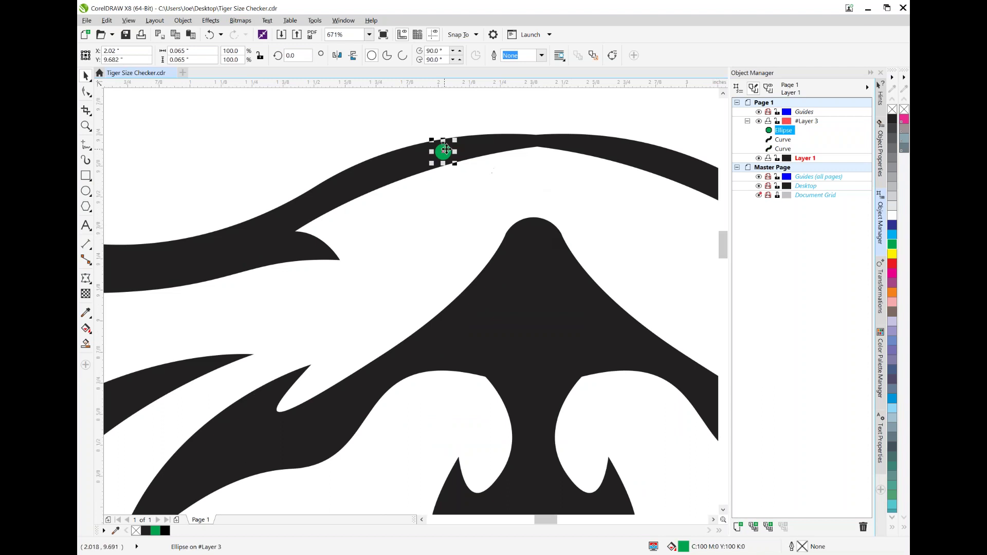
{"action": "key", "text": "F10"}
{"action": "left_click_drag", "start_coordinate": [242, 463], "coordinate": [255, 302]}
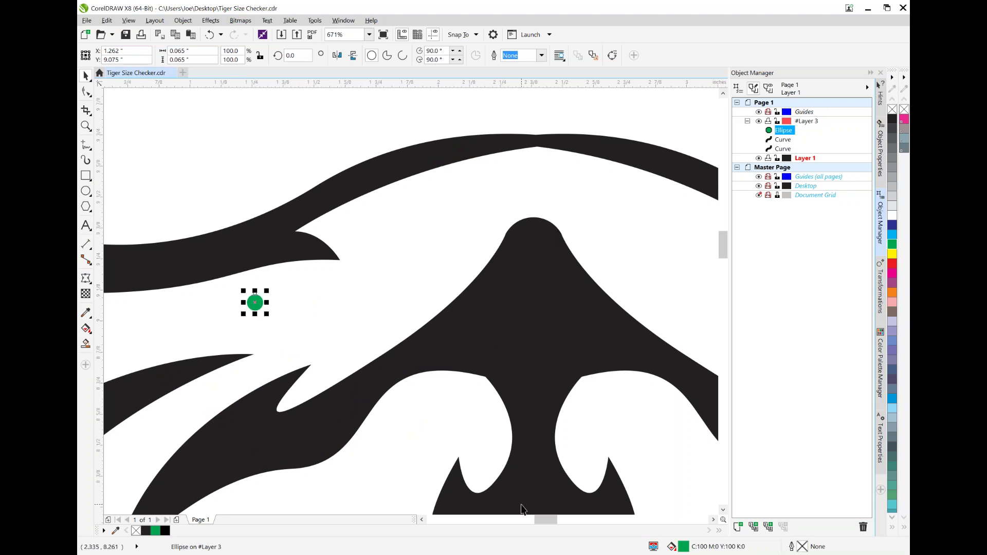
{"action": "left_click_drag", "start_coordinate": [545, 520], "coordinate": [532, 523]}
{"action": "left_click_drag", "start_coordinate": [620, 303], "coordinate": [203, 245]}
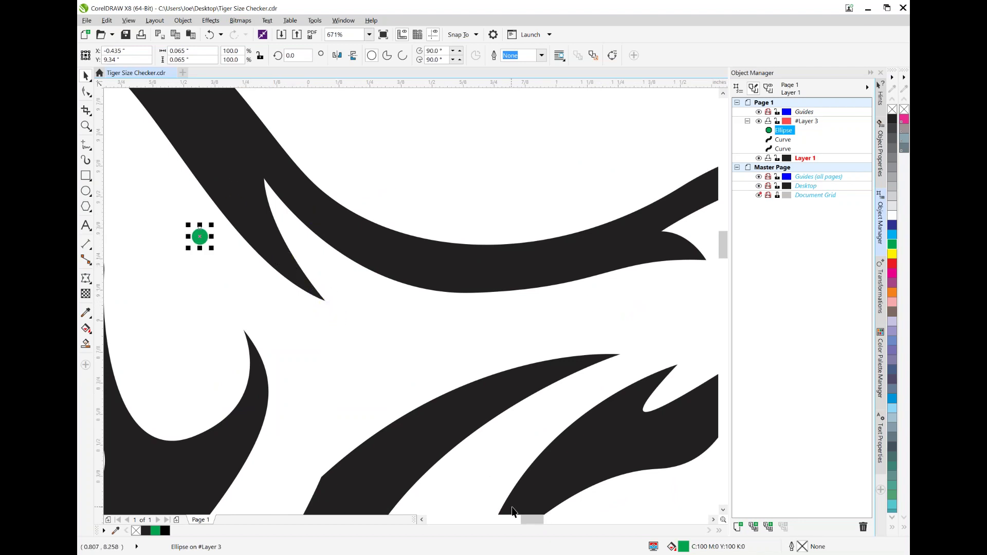
Test the circle at the left ear's thin outer tip, then place it inside the ear at about X -0.597 and Y 9.084 inches
{"action": "scroll", "coordinate": [635, 229], "scroll_direction": "left", "scroll_amount": 5}
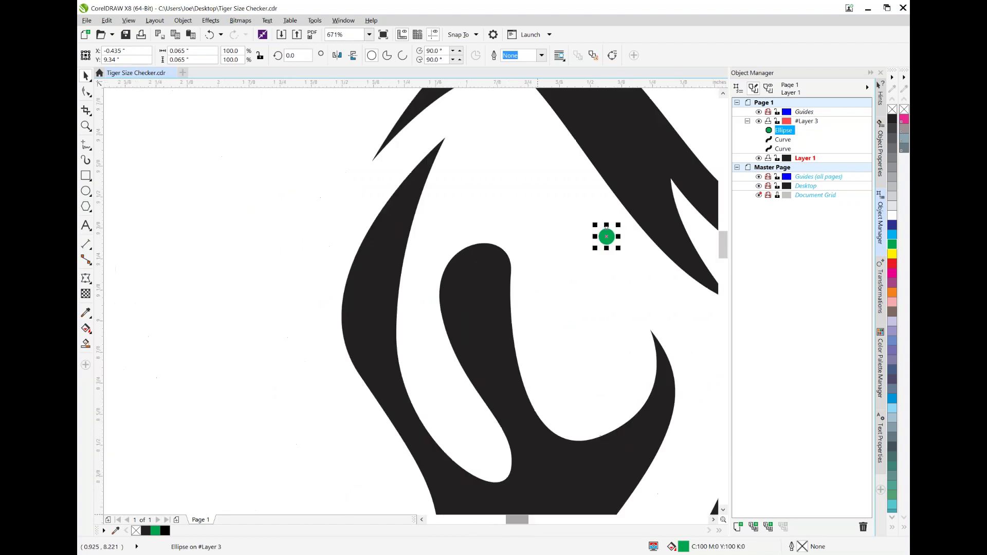
{"action": "left_click_drag", "start_coordinate": [723, 240], "coordinate": [719, 235]}
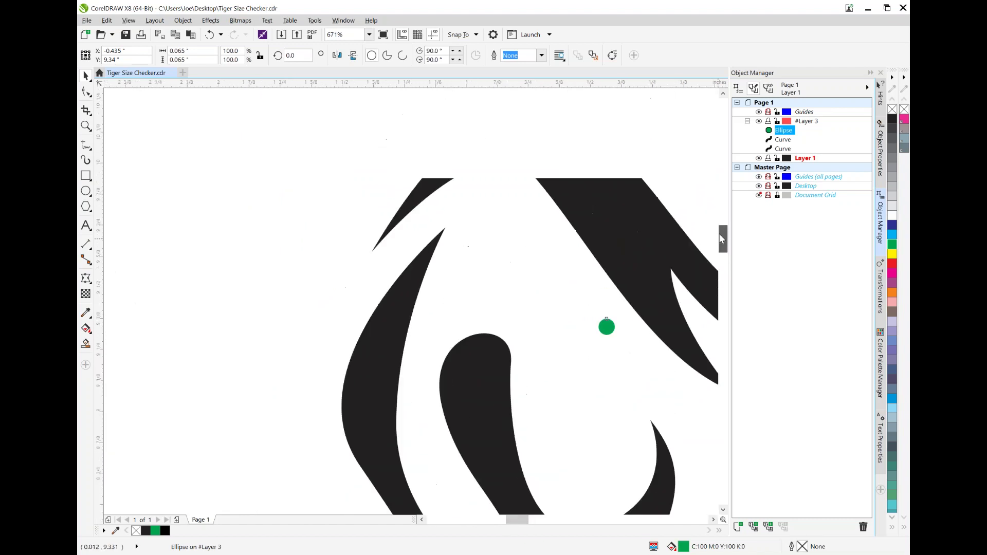
{"action": "left_click_drag", "start_coordinate": [606, 333], "coordinate": [359, 196]}
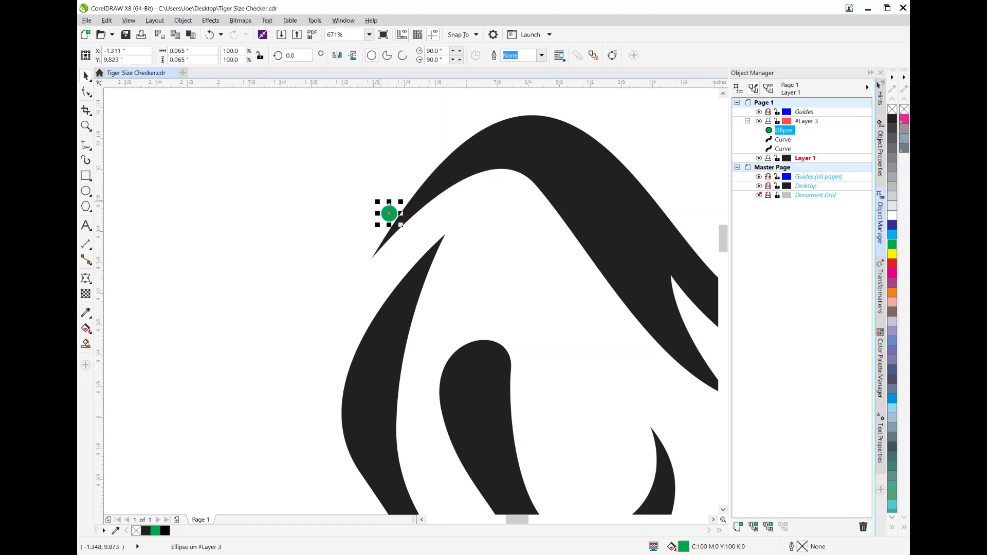
{"action": "left_click_drag", "start_coordinate": [389, 213], "coordinate": [566, 399]}
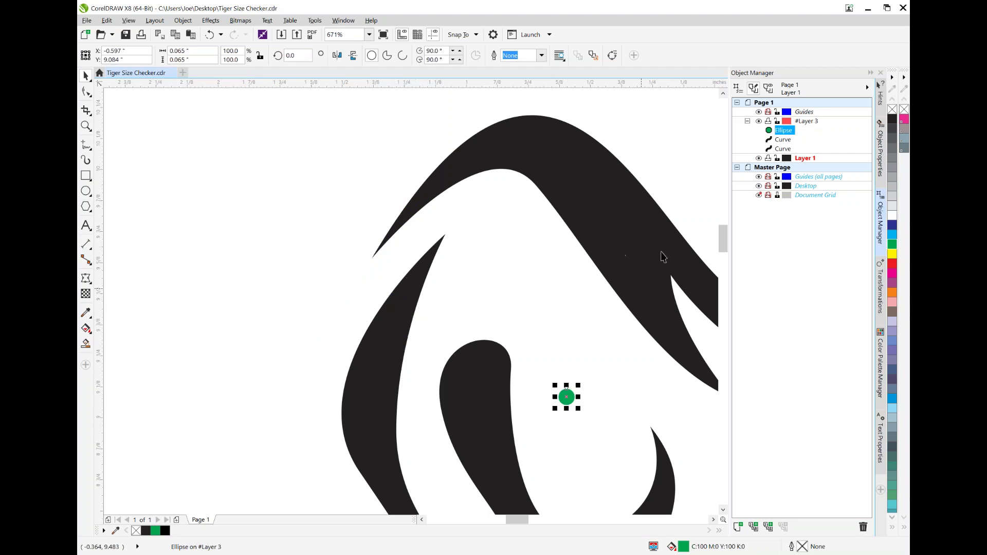
{"action": "left_click_drag", "start_coordinate": [723, 240], "coordinate": [723, 267]}
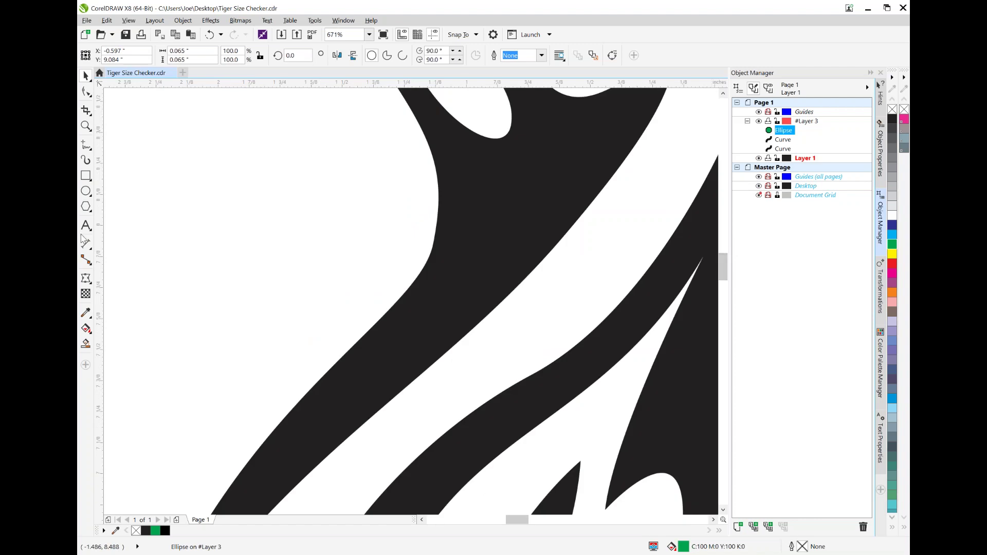
{"action": "mouse_move", "coordinate": [723, 267]}
{"action": "left_mouse_down"}
{"action": "mouse_move", "coordinate": [723, 234]}
{"action": "mouse_move", "coordinate": [723, 246]}
{"action": "left_mouse_up"}
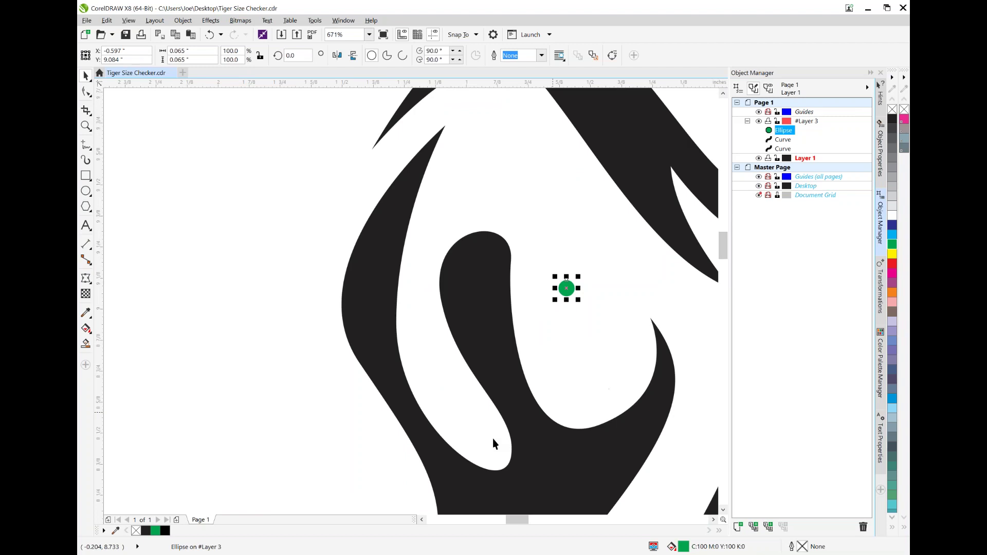
Move the green circle along the top of the large tiger's head to the inner side of the right ear, at about X 5.013 and Y 9.101 inches
{"action": "mouse_move", "coordinate": [517, 523]}
{"action": "left_mouse_down"}
{"action": "mouse_move", "coordinate": [550, 522]}
{"action": "mouse_move", "coordinate": [530, 523]}
{"action": "left_mouse_up"}
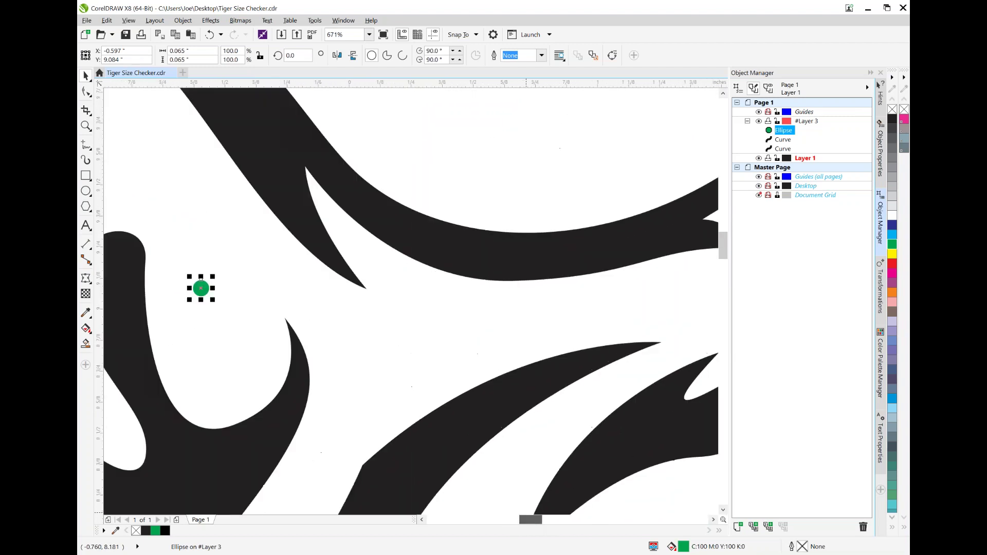
{"action": "left_click_drag", "start_coordinate": [637, 175], "coordinate": [637, 175]}
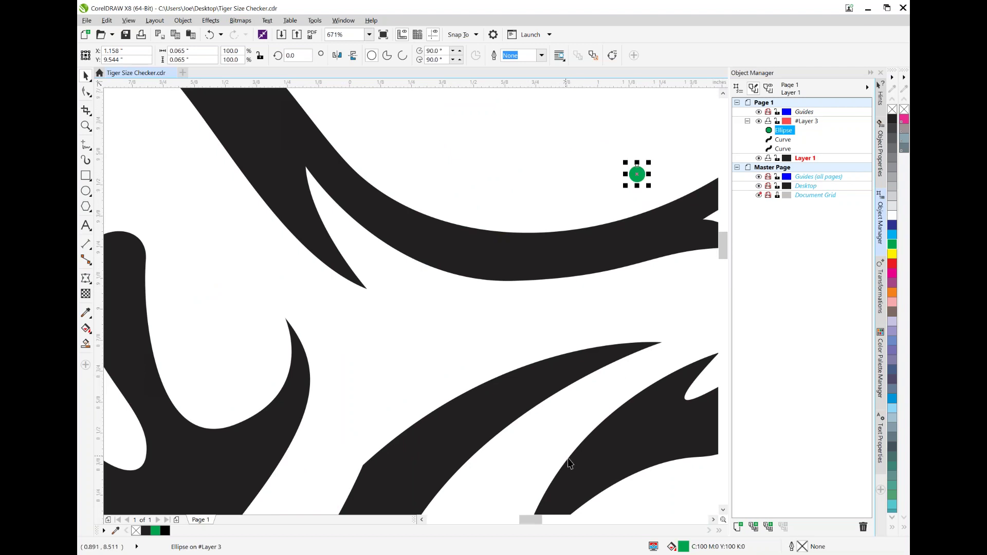
{"action": "mouse_move", "coordinate": [538, 522]}
{"action": "left_mouse_down"}
{"action": "mouse_move", "coordinate": [521, 522]}
{"action": "mouse_move", "coordinate": [547, 523]}
{"action": "left_mouse_up"}
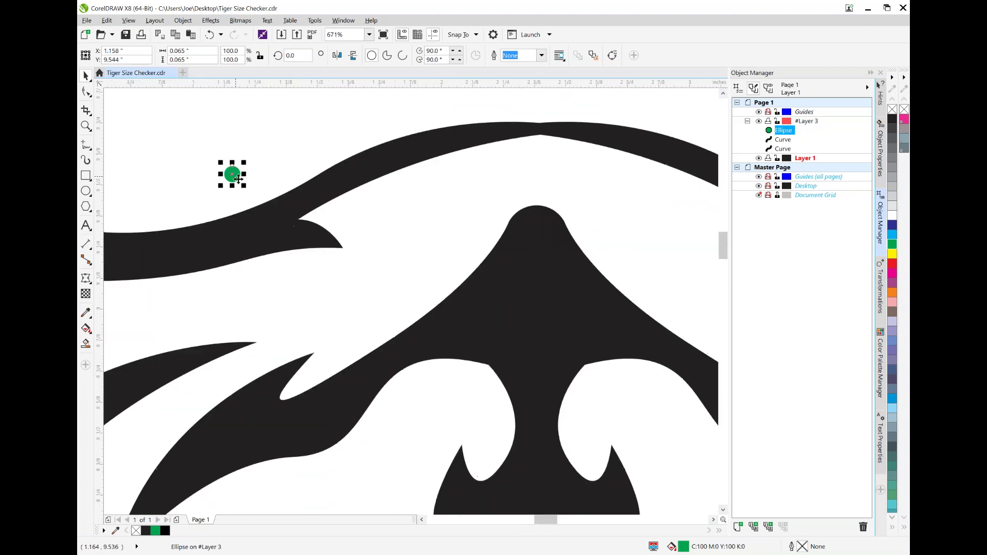
{"action": "left_click_drag", "start_coordinate": [688, 130], "coordinate": [690, 129]}
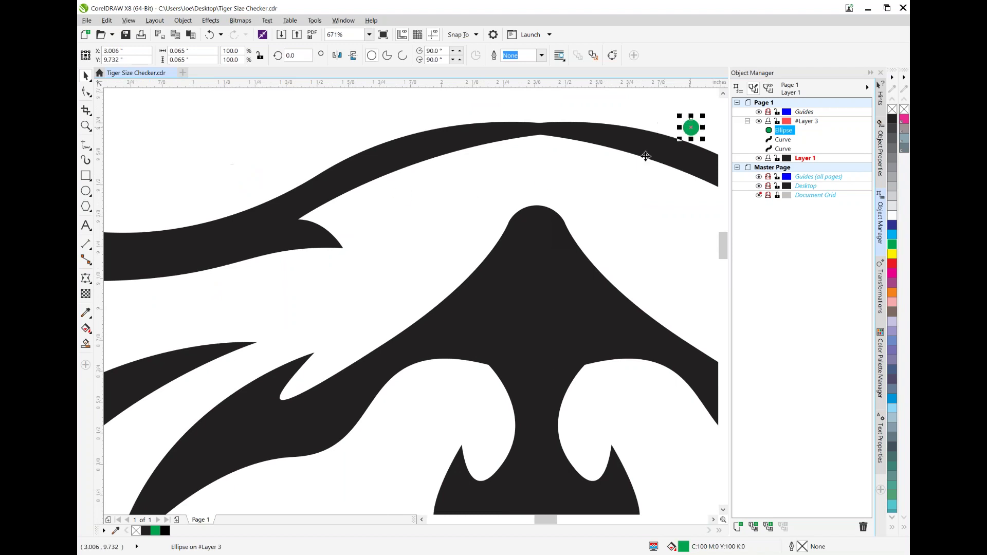
{"action": "left_click_drag", "start_coordinate": [546, 521], "coordinate": [566, 524]}
{"action": "left_click_drag", "start_coordinate": [183, 128], "coordinate": [680, 284]}
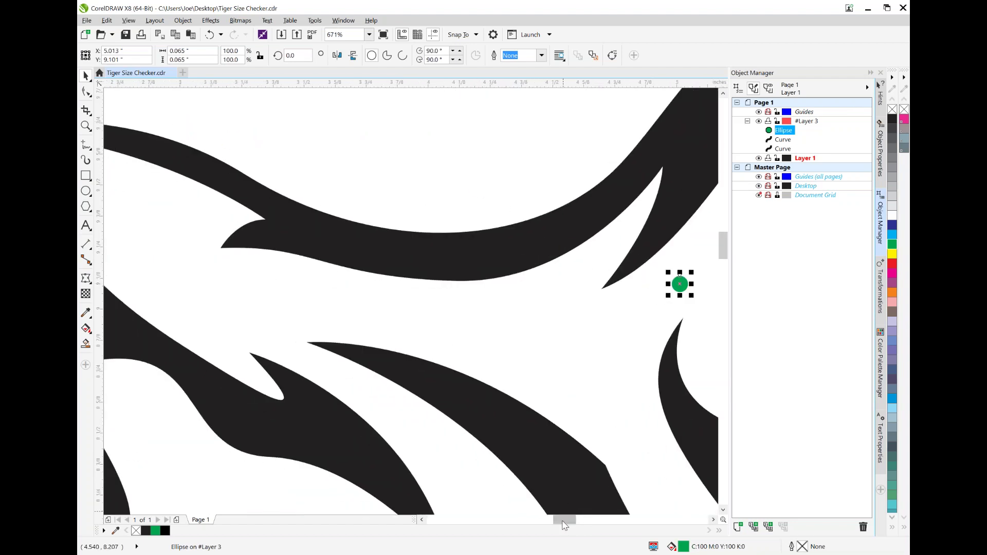
Move the green circle to the blank area outside the large tiger's right ear, at about X 6.988 and Y 9.08 inches
{"action": "left_click_drag", "start_coordinate": [564, 520], "coordinate": [593, 520]}
{"action": "scroll", "coordinate": [175, 287], "scroll_direction": "left", "scroll_amount": 5}
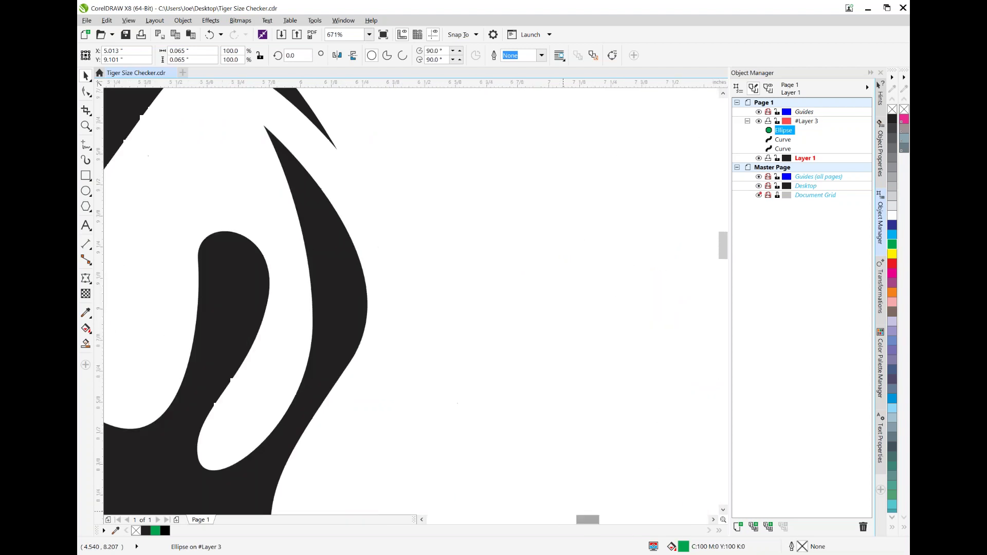
{"action": "key", "text": "F7"}
{"action": "left_click_drag", "start_coordinate": [620, 279], "coordinate": [655, 295]}
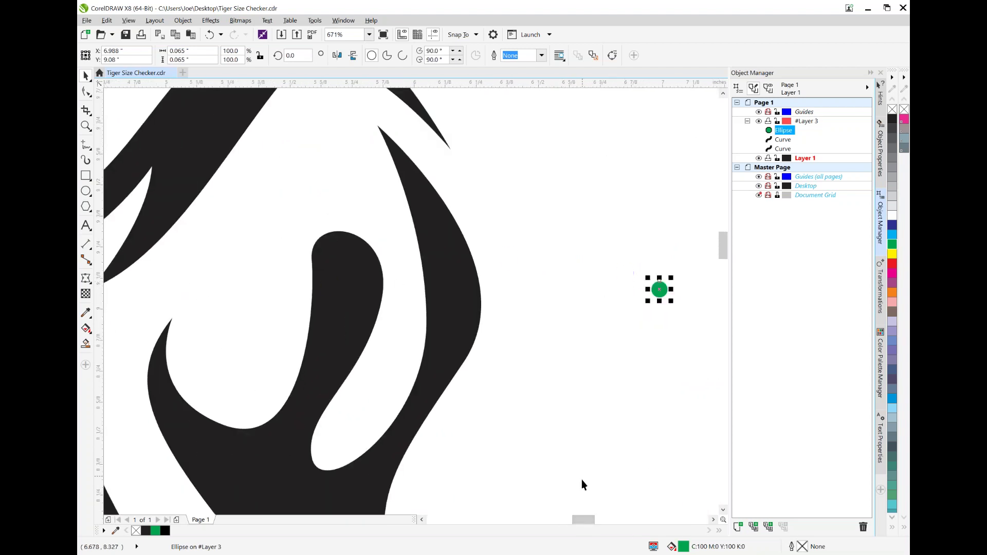
{"action": "scroll", "coordinate": [599, 515], "scroll_direction": "down", "scroll_amount": 2}
{"action": "left_click", "coordinate": [606, 502]}
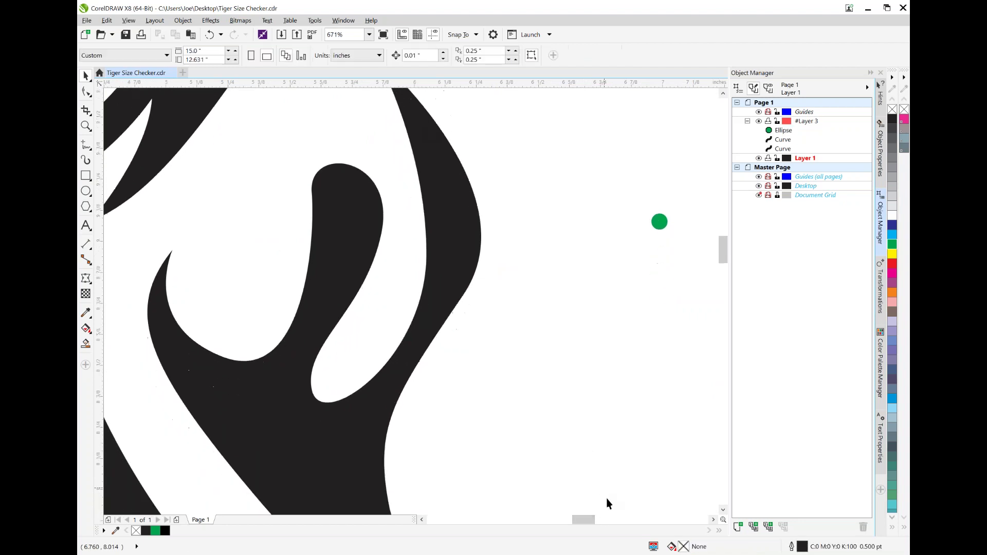
Test the green circle against the small tiger's outer stripe, then place it between the eyes at about X 9.454 and Y 9.381 inches
{"action": "left_click_drag", "start_coordinate": [585, 519], "coordinate": [601, 519]}
{"action": "left_click_drag", "start_coordinate": [222, 225], "coordinate": [386, 176]}
{"action": "left_click_drag", "start_coordinate": [724, 250], "coordinate": [718, 226]}
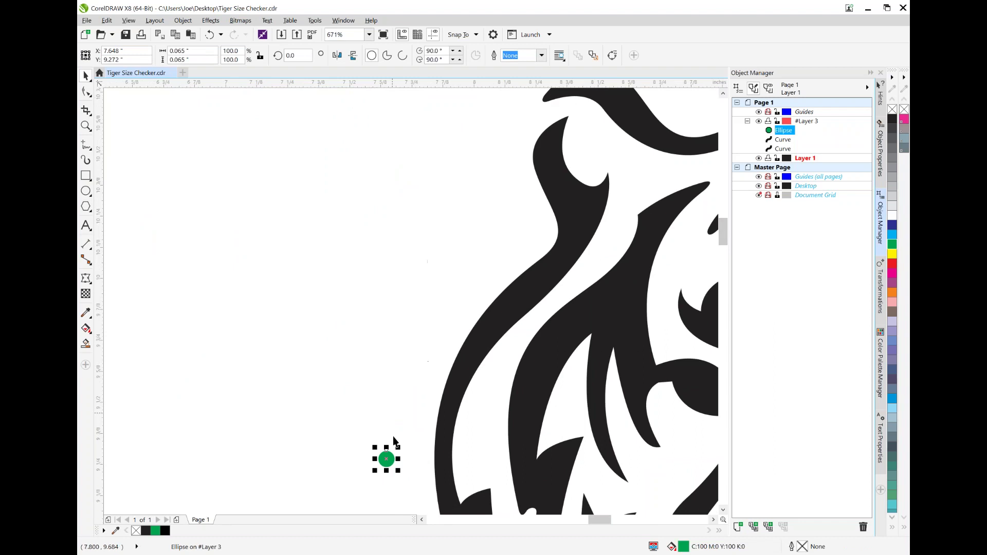
{"action": "left_click_drag", "start_coordinate": [387, 459], "coordinate": [473, 306]}
{"action": "left_click_drag", "start_coordinate": [599, 519], "coordinate": [606, 523]}
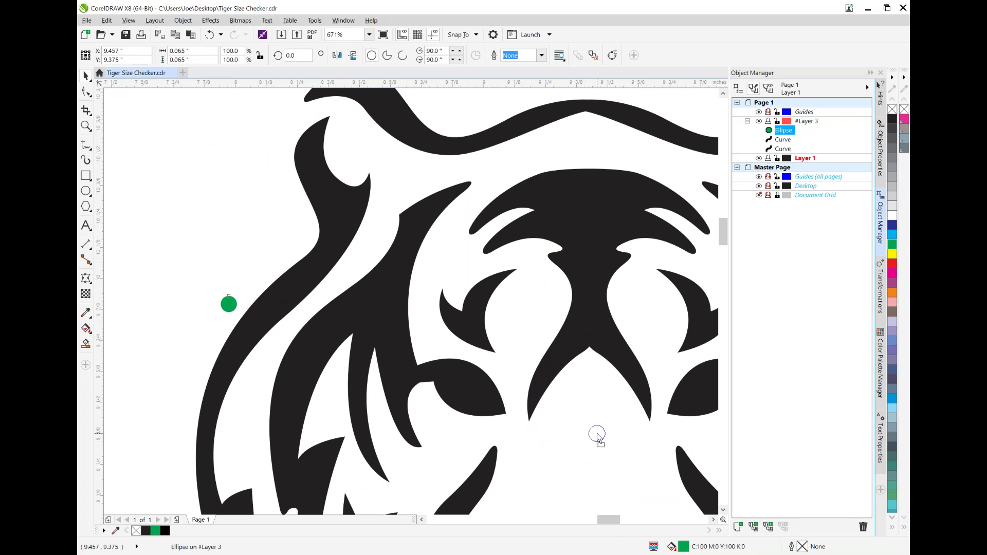
{"action": "left_click_drag", "start_coordinate": [595, 431], "coordinate": [595, 432]}
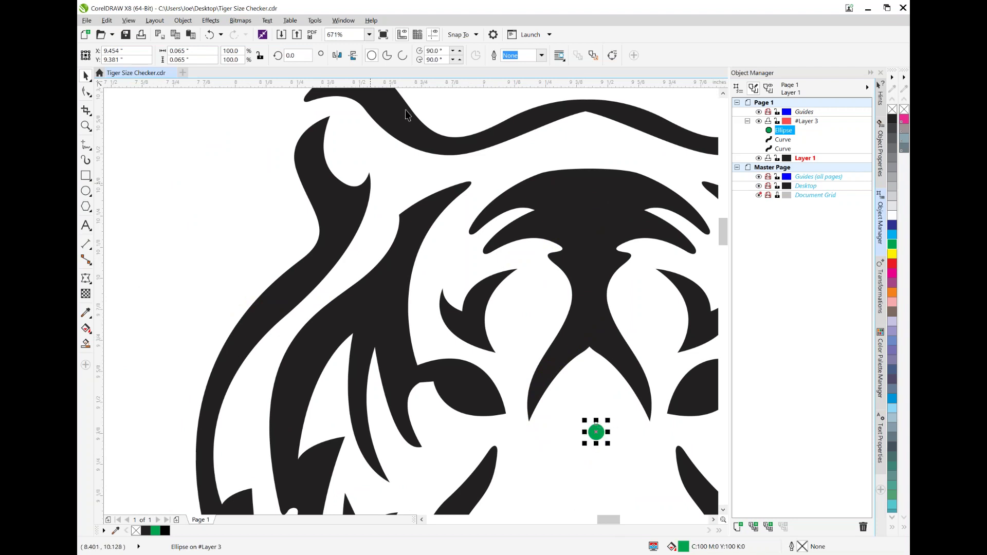
Move the green circle to the blank area below the small tiger and fit the whole page in view
{"action": "left_click", "coordinate": [369, 35]}
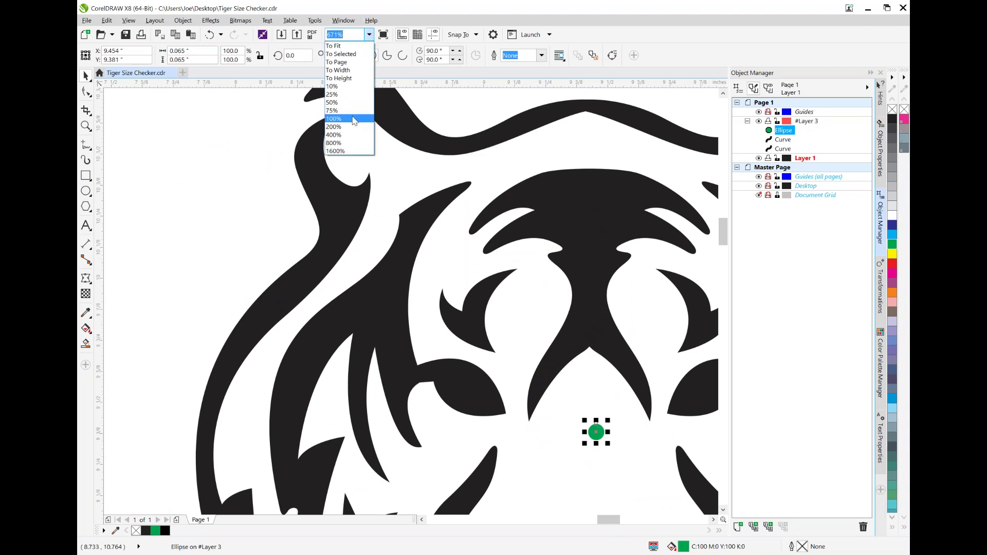
{"action": "left_click", "coordinate": [354, 119]}
{"action": "left_click_drag", "start_coordinate": [439, 321], "coordinate": [412, 419]}
{"action": "left_click_drag", "start_coordinate": [566, 514], "coordinate": [555, 522]}
{"action": "left_click", "coordinate": [339, 34]}
{"action": "left_click", "coordinate": [369, 35]}
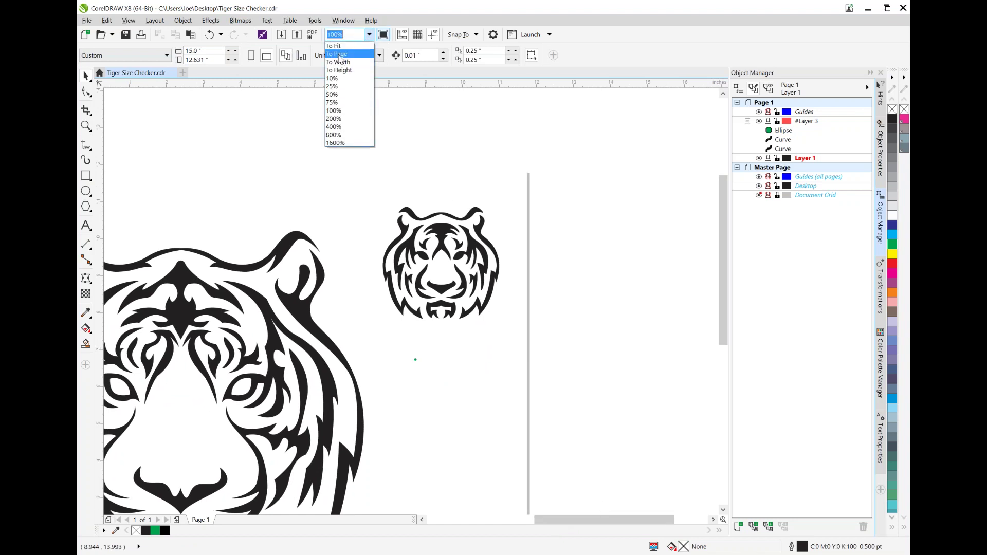
{"action": "left_click", "coordinate": [339, 54]}
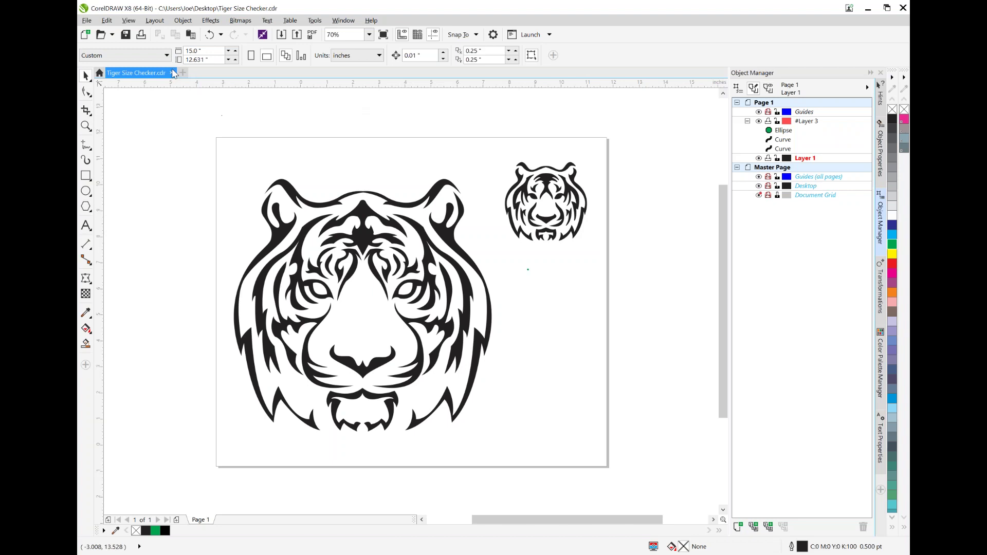
Open the FB20057-VINYL-CUT-DETAIL drawing from the desktop
{"action": "left_click", "coordinate": [88, 20]}
{"action": "left_click", "coordinate": [106, 57]}
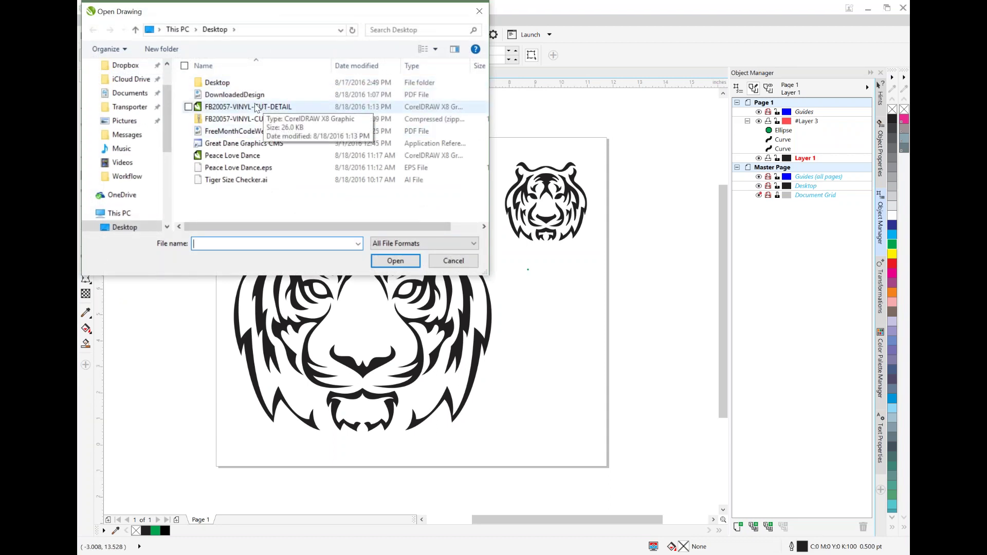
{"action": "double_click", "coordinate": [257, 107]}
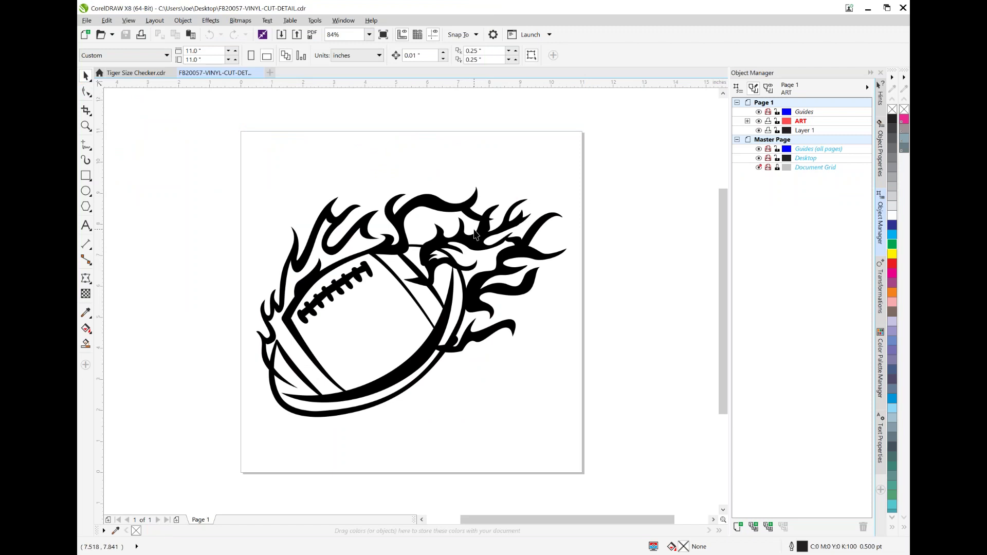
Move the football curve from the ART layer to Layer 1
{"action": "left_click", "coordinate": [480, 249]}
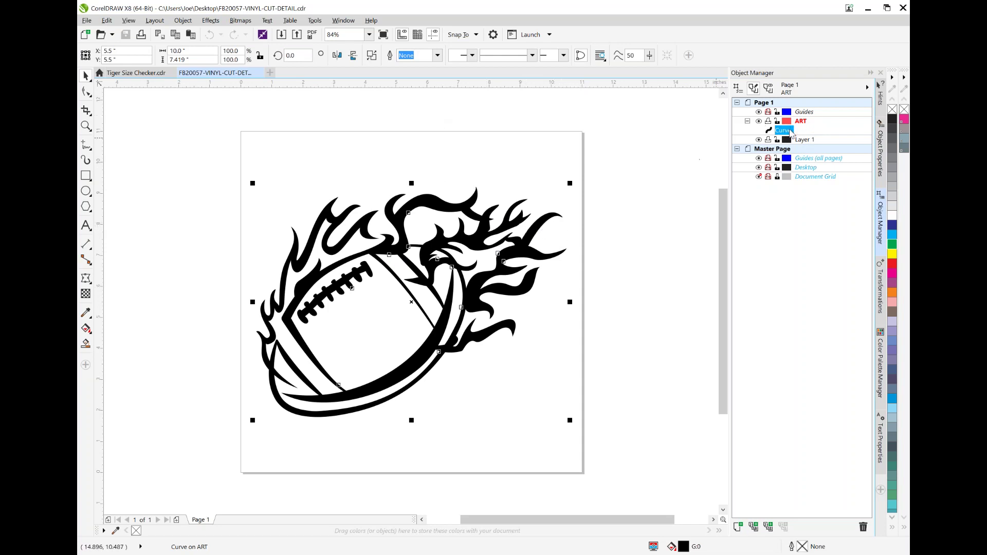
{"action": "left_click_drag", "start_coordinate": [787, 128], "coordinate": [803, 140]}
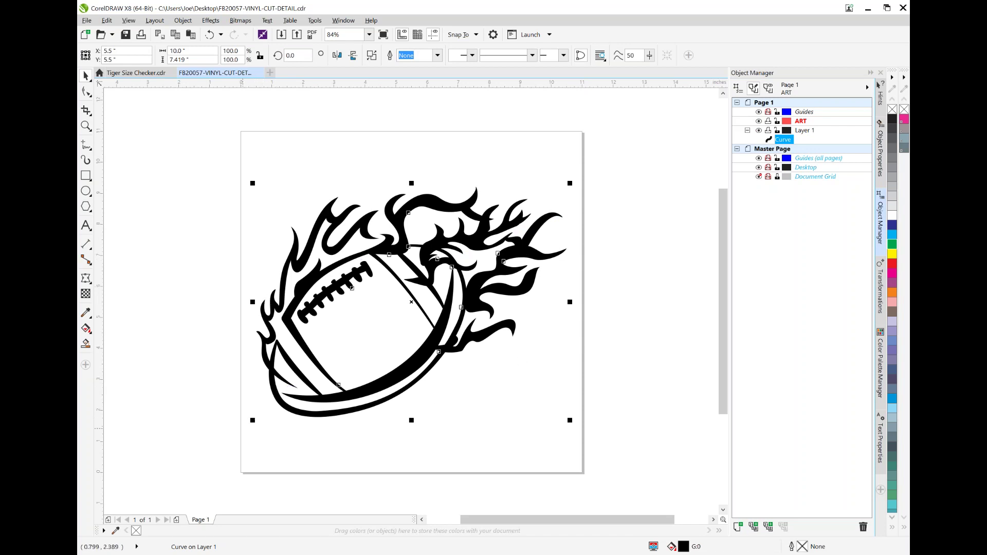
Scale the football to about 8.71 inches wide and place it in the page's upper part at X 5.5 and about Y 7.586 inches
{"action": "mouse_move", "coordinate": [252, 421]}
{"action": "left_mouse_down"}
{"action": "mouse_move", "coordinate": [288, 391]}
{"action": "mouse_move", "coordinate": [248, 434]}
{"action": "mouse_move", "coordinate": [244, 425]}
{"action": "left_mouse_up"}
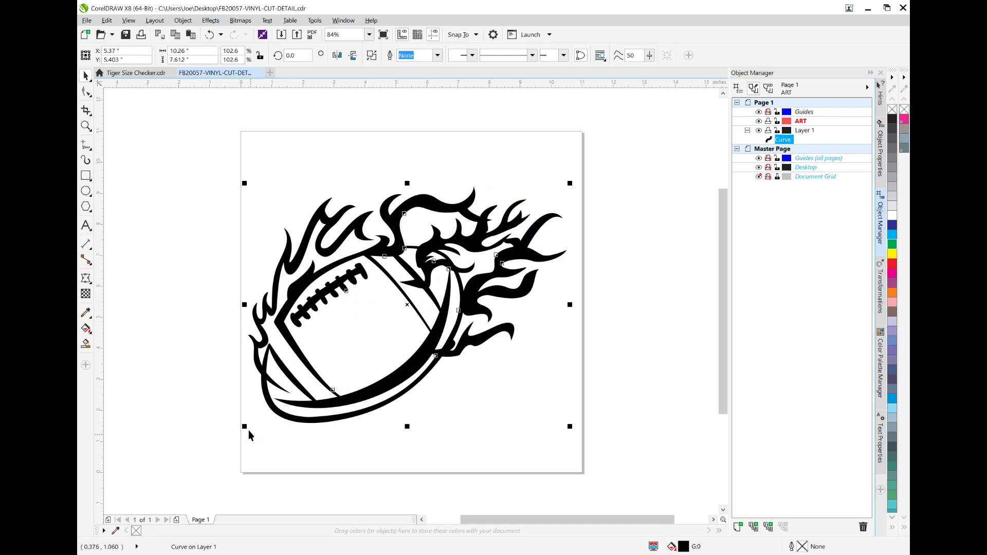
{"action": "mouse_move", "coordinate": [246, 424]}
{"action": "left_mouse_down"}
{"action": "mouse_move", "coordinate": [346, 374]}
{"action": "mouse_move", "coordinate": [227, 440]}
{"action": "mouse_move", "coordinate": [250, 423]}
{"action": "left_mouse_up"}
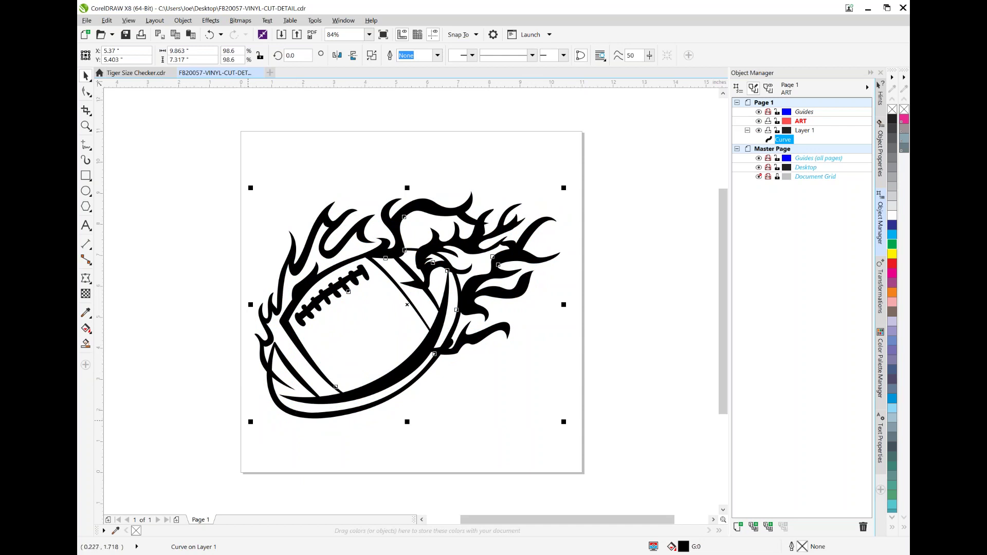
{"action": "left_click_drag", "start_coordinate": [250, 421], "coordinate": [334, 359]}
{"action": "left_click_drag", "start_coordinate": [493, 272], "coordinate": [464, 255]}
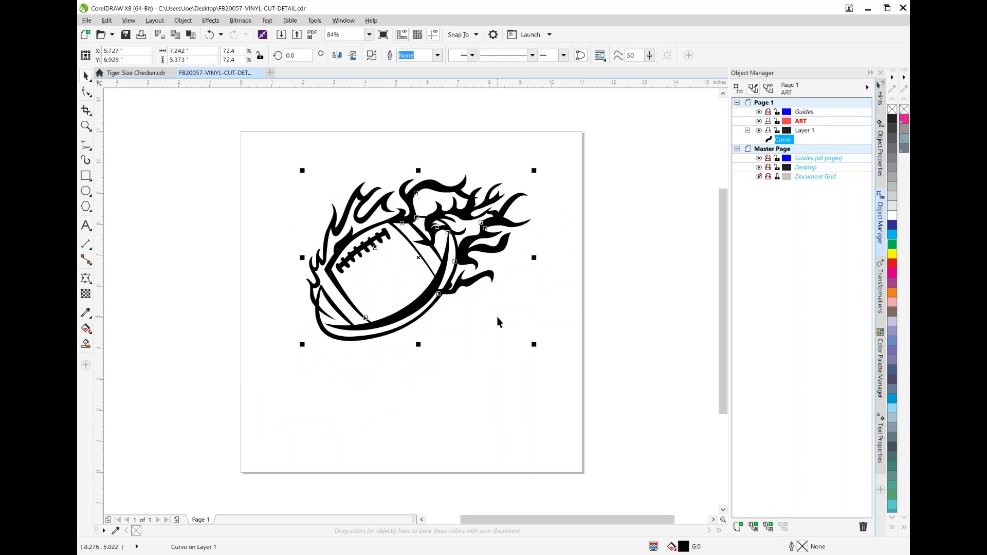
{"action": "key", "text": "p"}
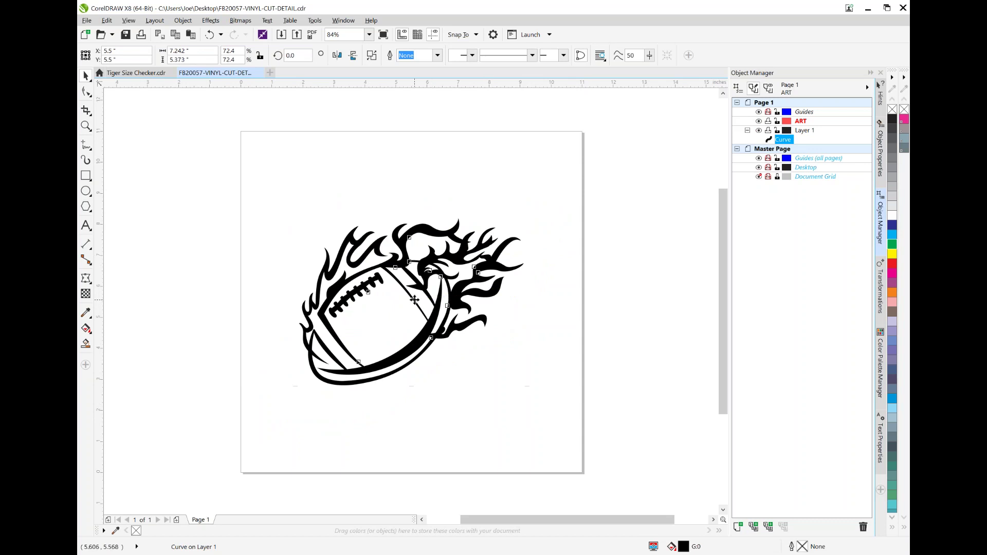
{"action": "left_click_drag", "start_coordinate": [413, 301], "coordinate": [427, 225]}
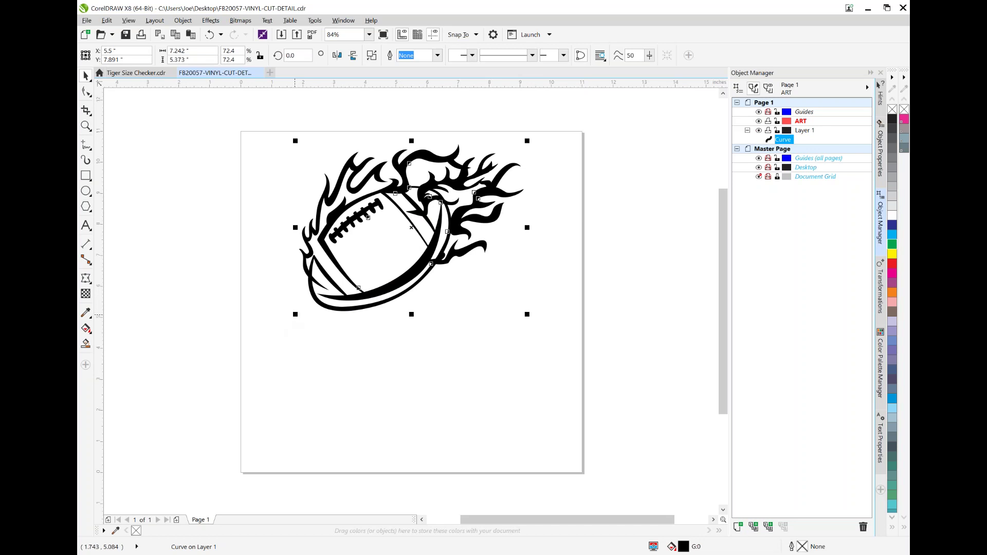
{"action": "left_click_drag", "start_coordinate": [293, 315], "coordinate": [241, 349]}
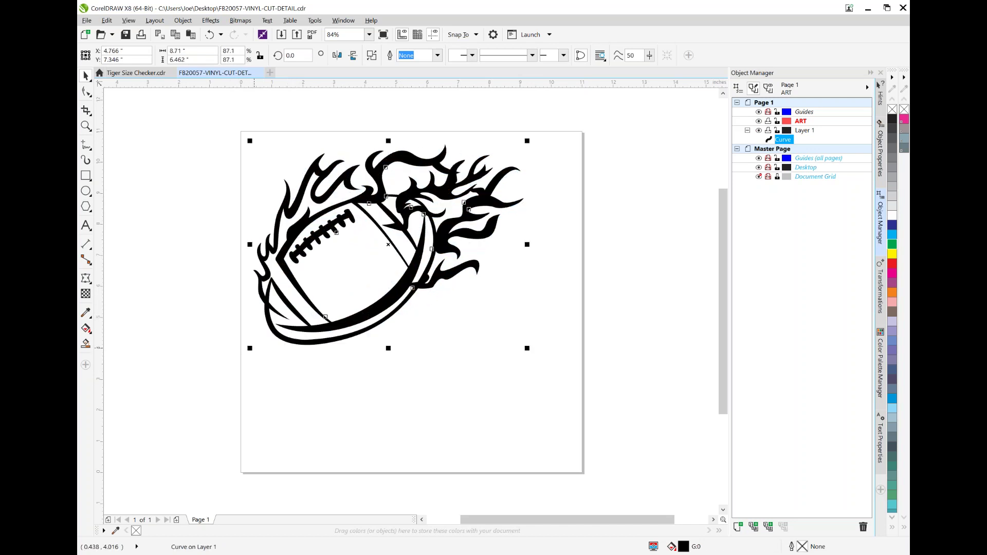
{"action": "key", "text": "p"}
{"action": "left_click_drag", "start_coordinate": [420, 350], "coordinate": [416, 291]}
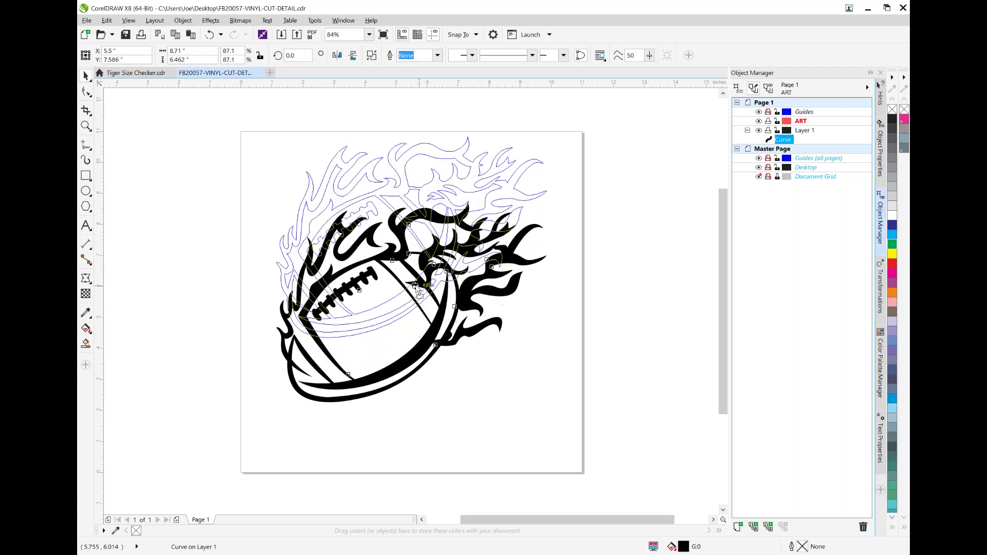
{"action": "left_click", "coordinate": [492, 424]}
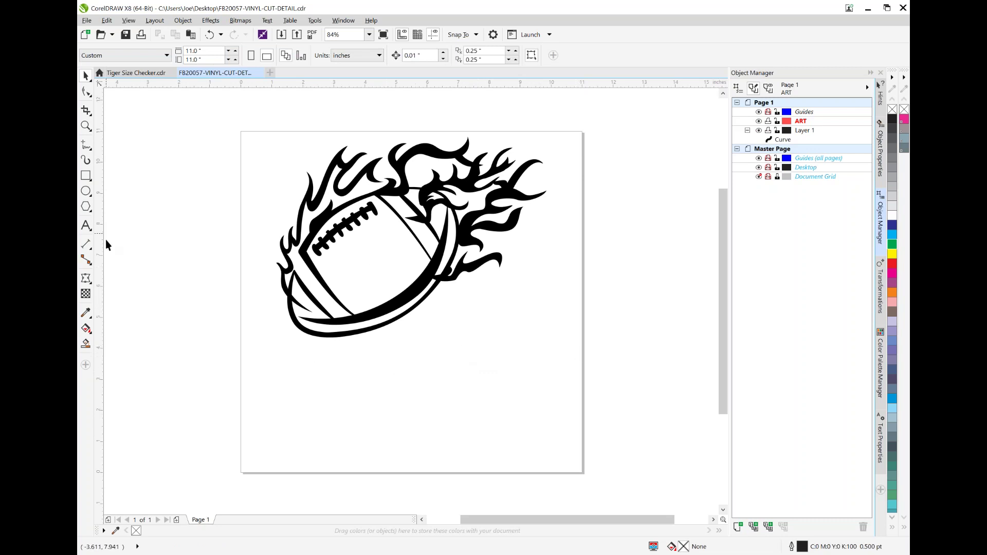
Add artistic text reading JACKSON HIGH on two lines in the blank area below the football
{"action": "left_click", "coordinate": [86, 225]}
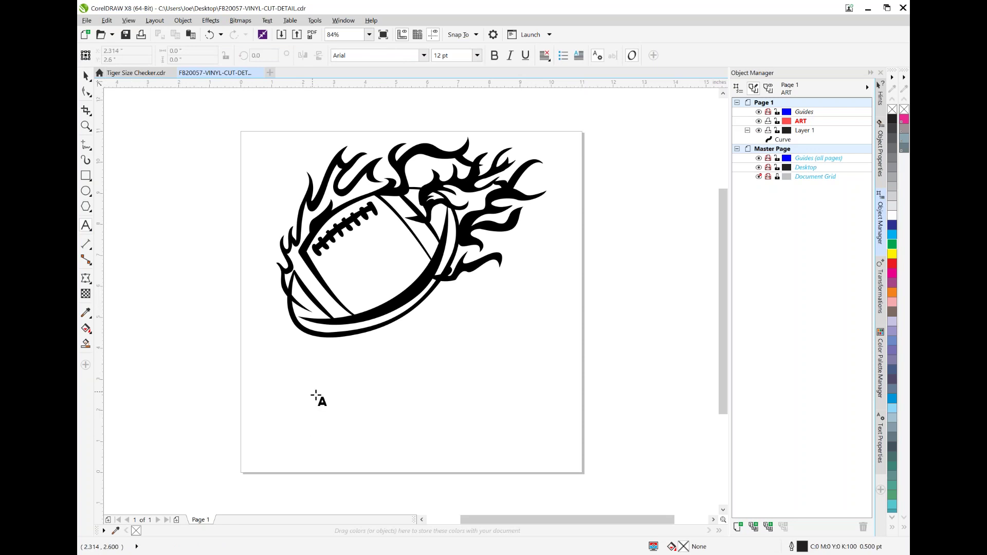
{"action": "left_click", "coordinate": [314, 394]}
{"action": "type", "text": "ja"}
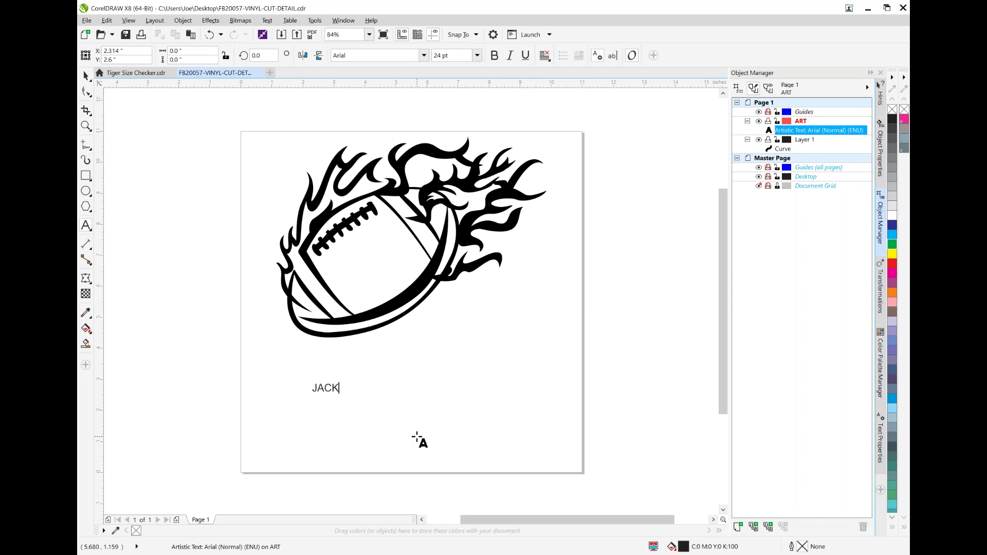
{"action": "type", "text": "CKSON HIGH"}
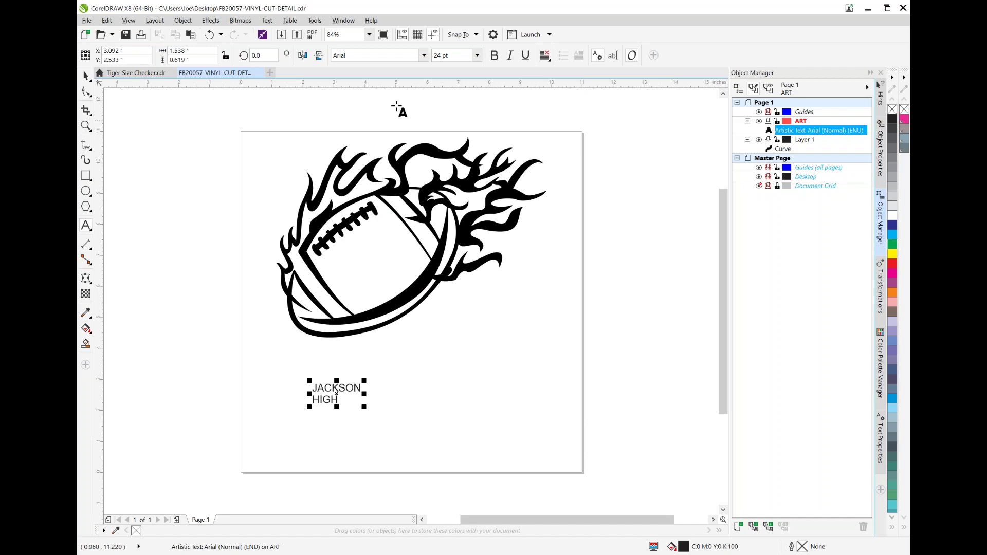
Change the font of the whole JACKSON HIGH text to Freshman
{"action": "left_click", "coordinate": [423, 55]}
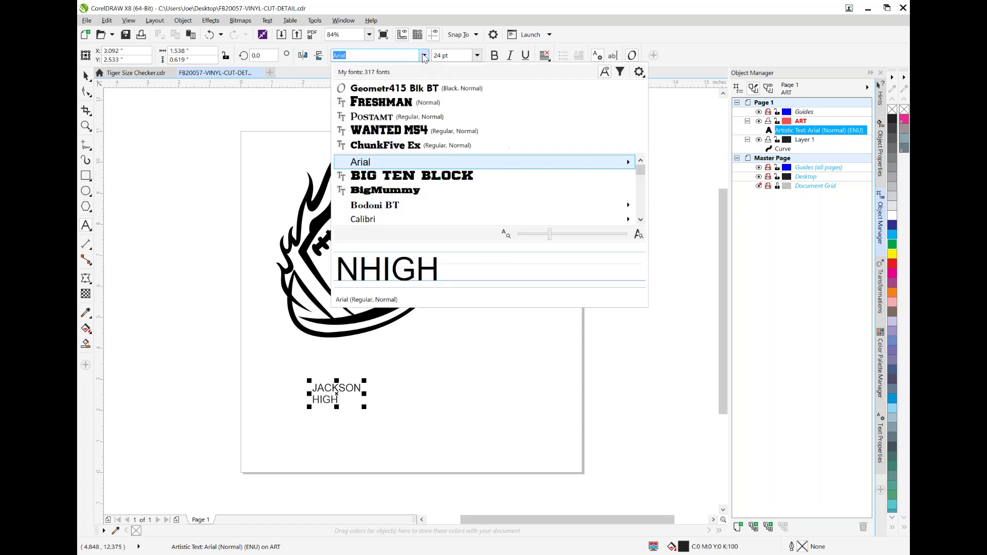
{"action": "left_click", "coordinate": [355, 103]}
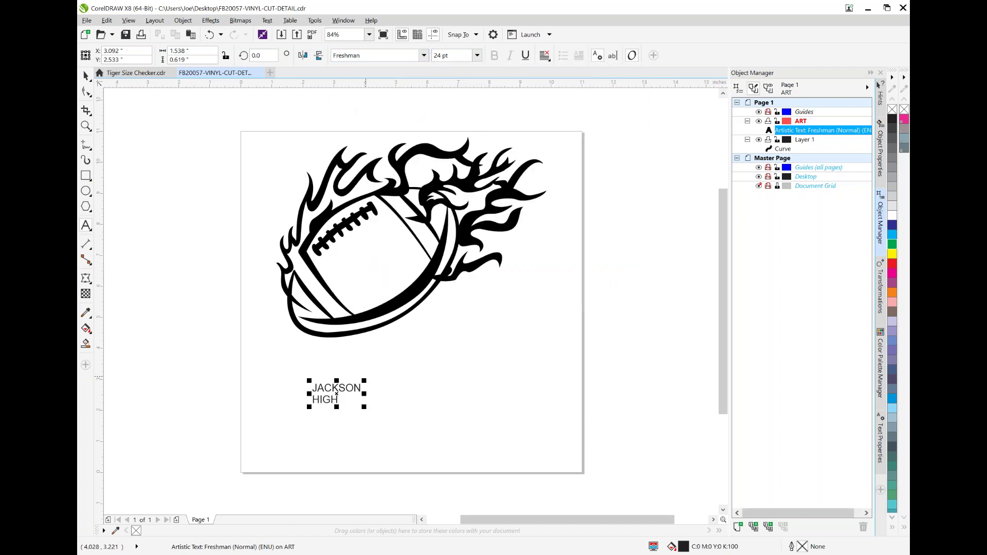
{"action": "left_click_drag", "start_coordinate": [350, 392], "coordinate": [293, 370]}
{"action": "left_click_drag", "start_coordinate": [346, 402], "coordinate": [300, 388]}
{"action": "left_click", "coordinate": [424, 55]}
{"action": "left_click", "coordinate": [381, 90]}
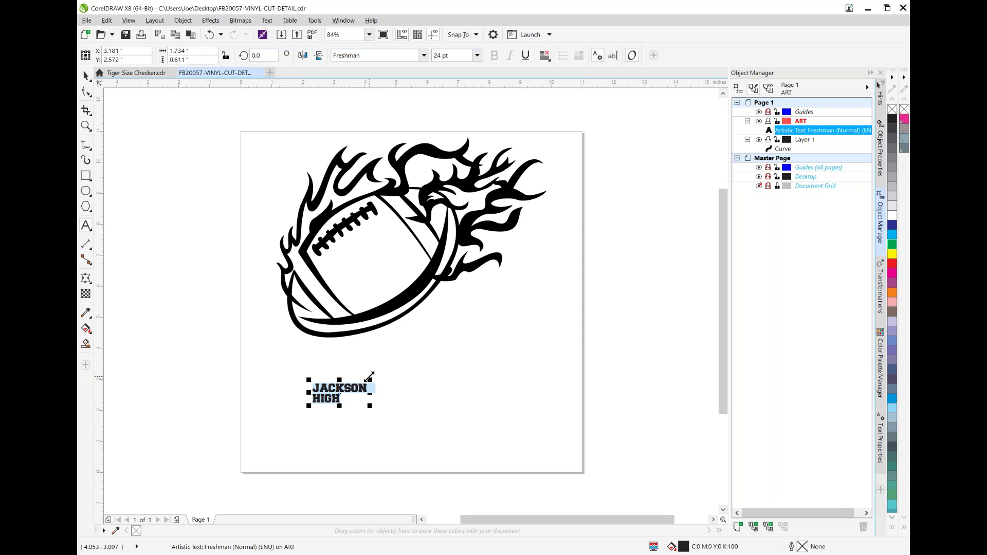
Enlarge the JACKSON HIGH text to about 7.764 inches wide and place it just below the football at about X 5.226 and Y 2.902 inches
{"action": "left_click_drag", "start_coordinate": [369, 376], "coordinate": [514, 303]}
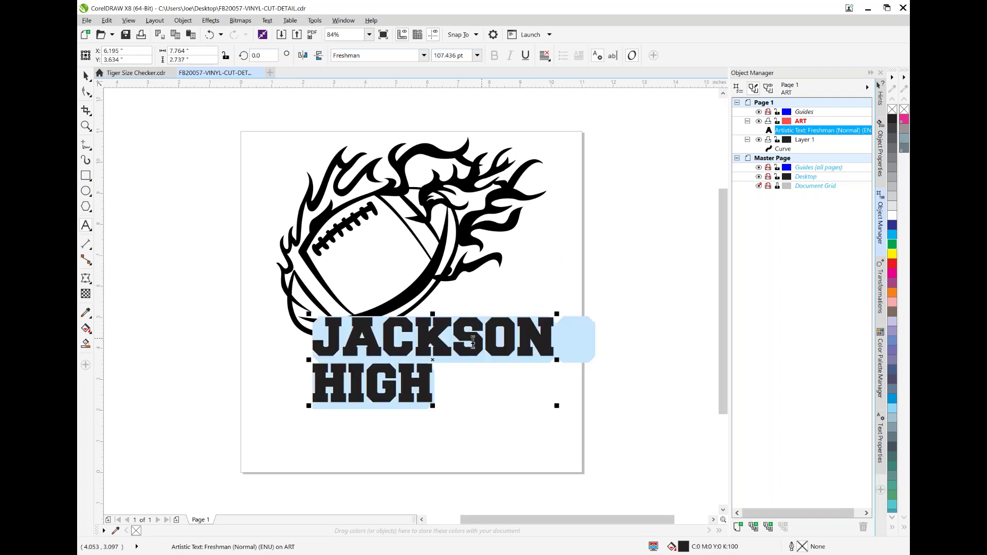
{"action": "left_click", "coordinate": [82, 77]}
{"action": "left_click", "coordinate": [431, 335]}
{"action": "mouse_move", "coordinate": [431, 335]}
{"action": "left_mouse_down"}
{"action": "mouse_move", "coordinate": [421, 368]}
{"action": "mouse_move", "coordinate": [423, 351]}
{"action": "left_mouse_up"}
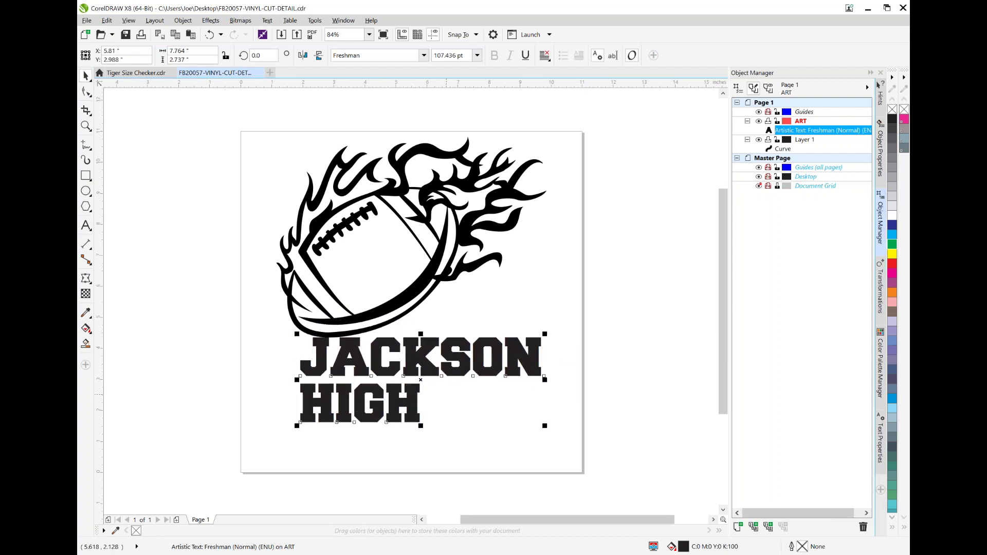
{"action": "left_click_drag", "start_coordinate": [519, 351], "coordinate": [505, 355]}
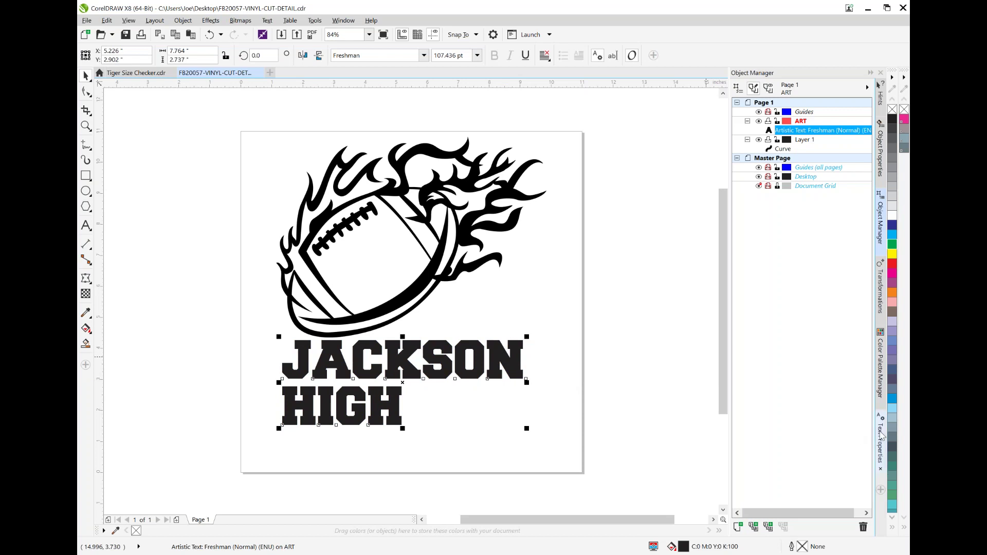
Show the text properties of the JACKSON HIGH lettering and look up where that docker is listed
{"action": "left_click", "coordinate": [880, 440]}
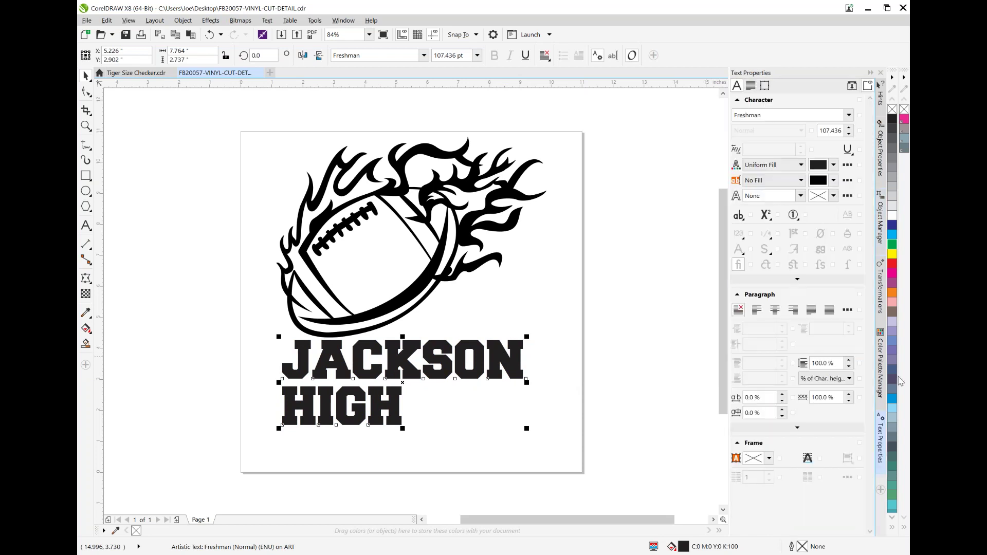
{"action": "left_click", "coordinate": [342, 20]}
{"action": "left_click", "coordinate": [349, 22]}
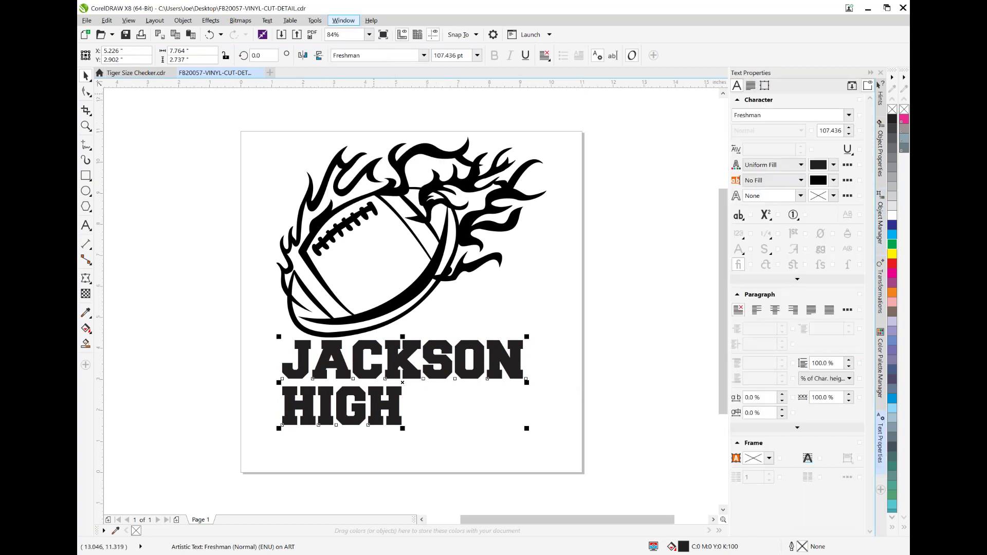
{"action": "left_click", "coordinate": [349, 23]}
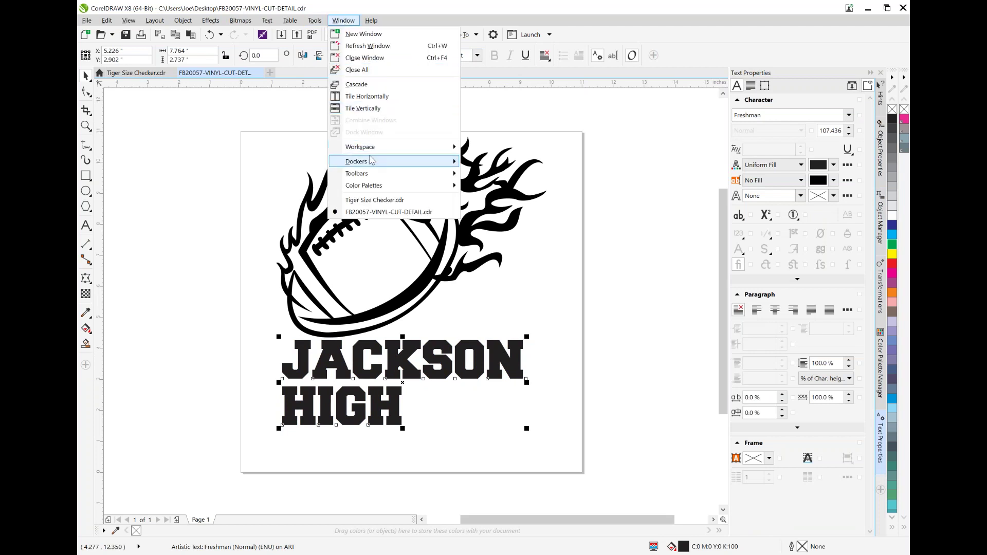
{"action": "mouse_move", "coordinate": [377, 168]}
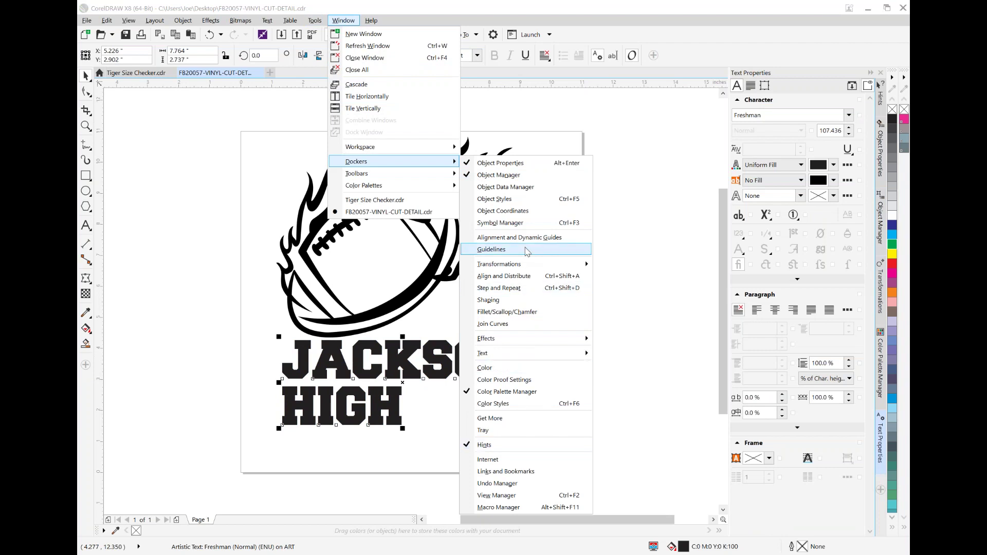
{"action": "mouse_move", "coordinate": [527, 353]}
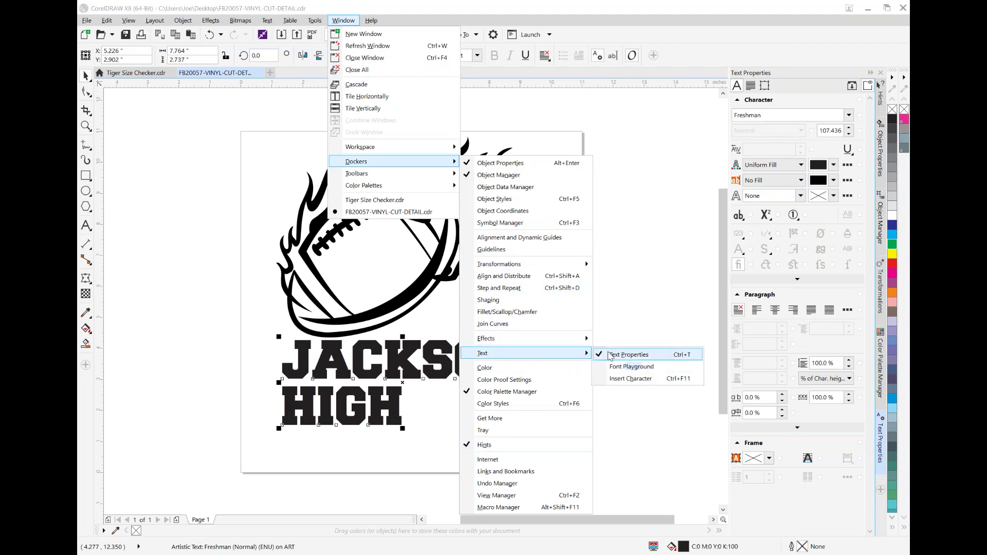
{"action": "left_click", "coordinate": [645, 123]}
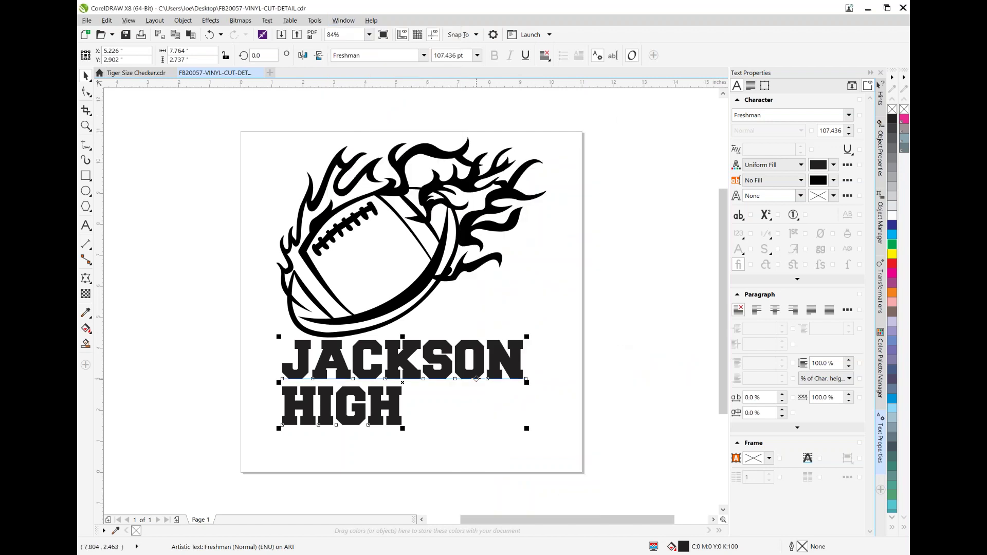
Right-align the JACKSON HIGH text with 93% line spacing and -2% character spacing
{"action": "left_click", "coordinate": [793, 310]}
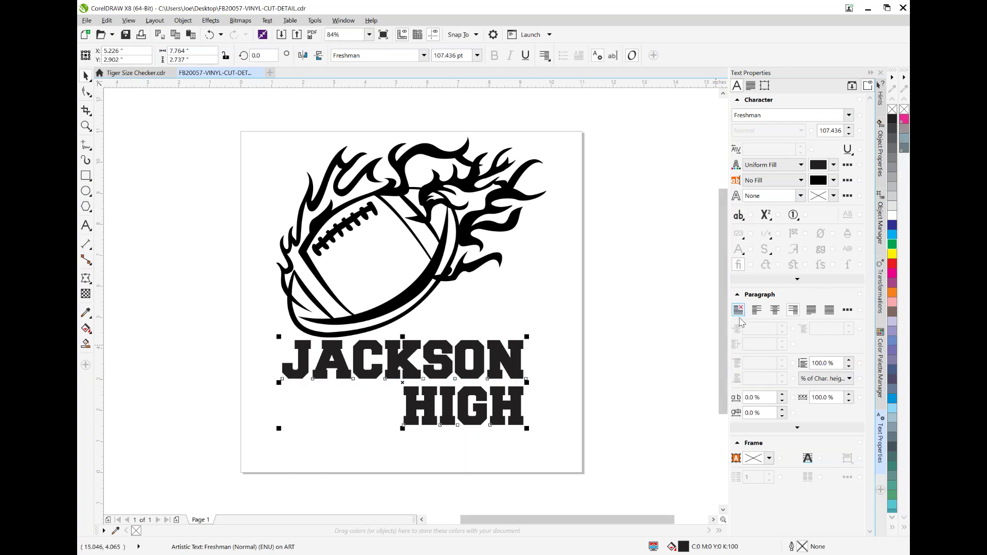
{"action": "left_click_drag", "start_coordinate": [849, 368], "coordinate": [846, 363]}
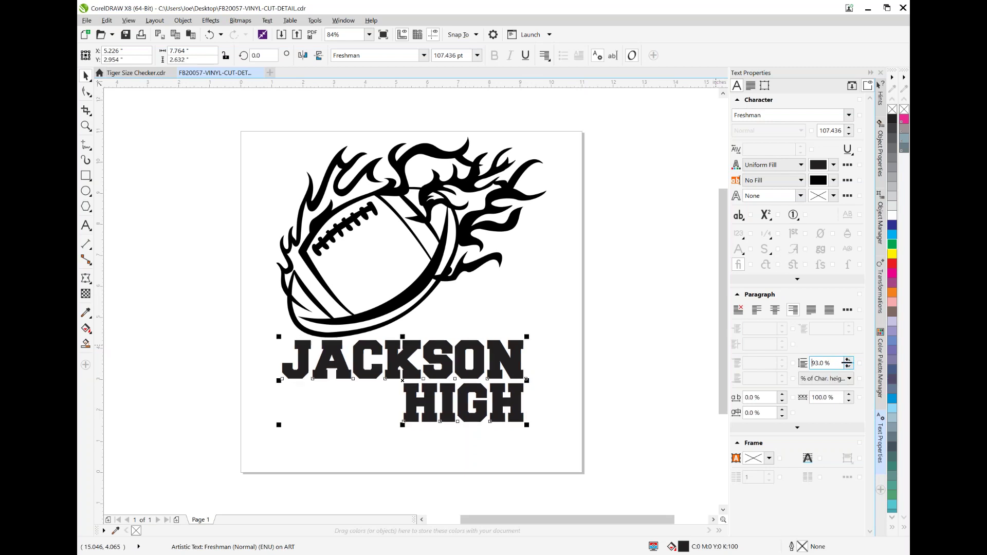
{"action": "left_click_drag", "start_coordinate": [781, 395], "coordinate": [781, 394]}
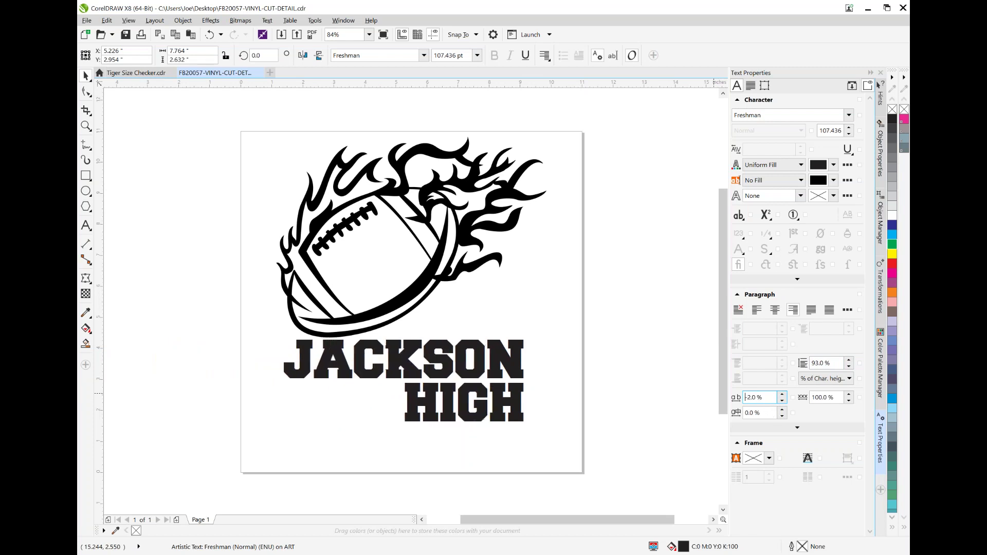
{"action": "key", "text": "Return"}
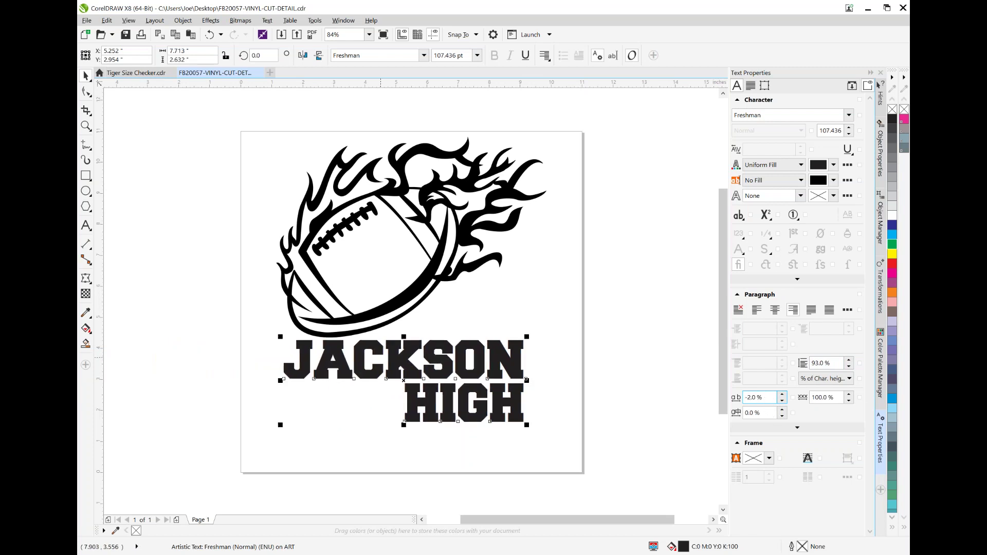
Try a character spacing of -5% with only the letters JA of JACKSON selected, and undo it
{"action": "left_click", "coordinate": [86, 225]}
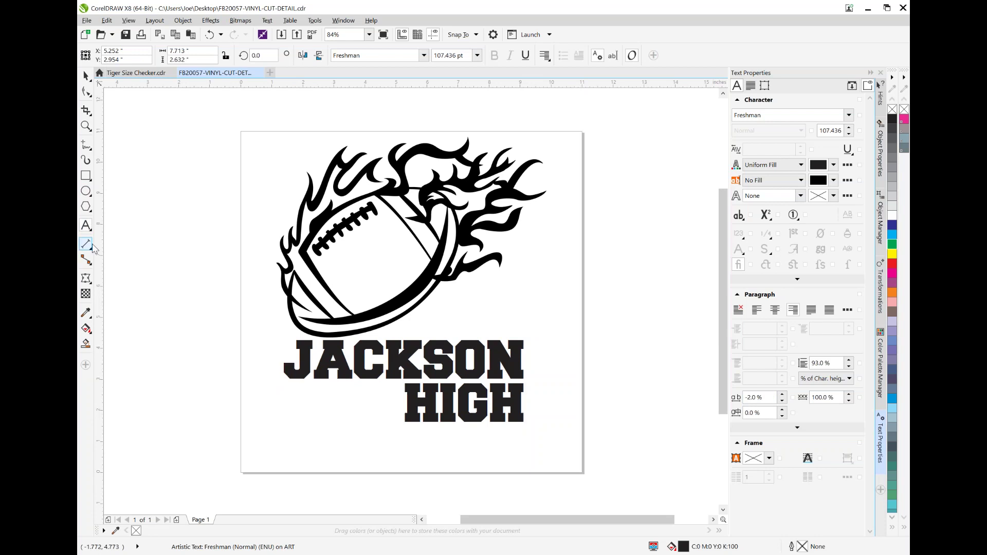
{"action": "left_click_drag", "start_coordinate": [353, 368], "coordinate": [272, 370]}
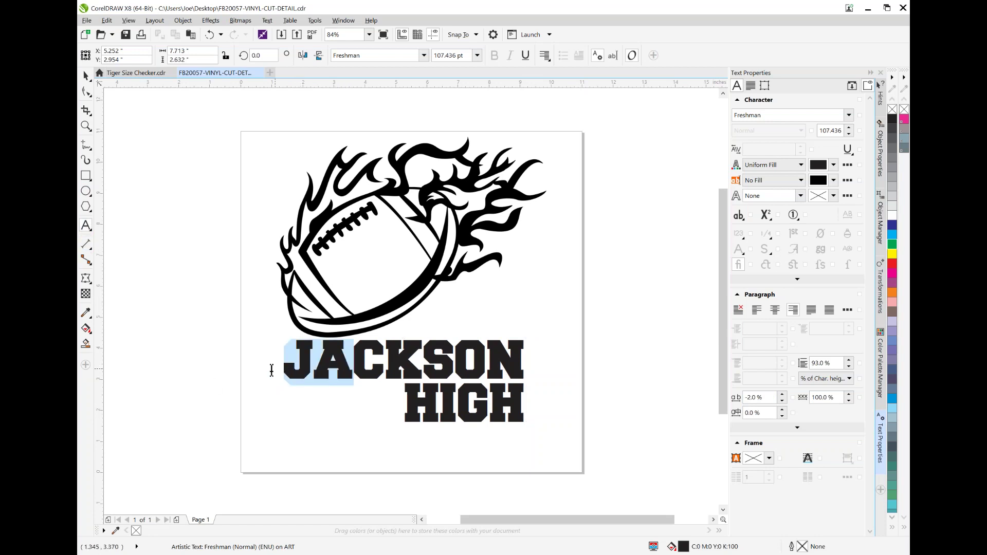
{"action": "left_click_drag", "start_coordinate": [783, 397], "coordinate": [784, 407]}
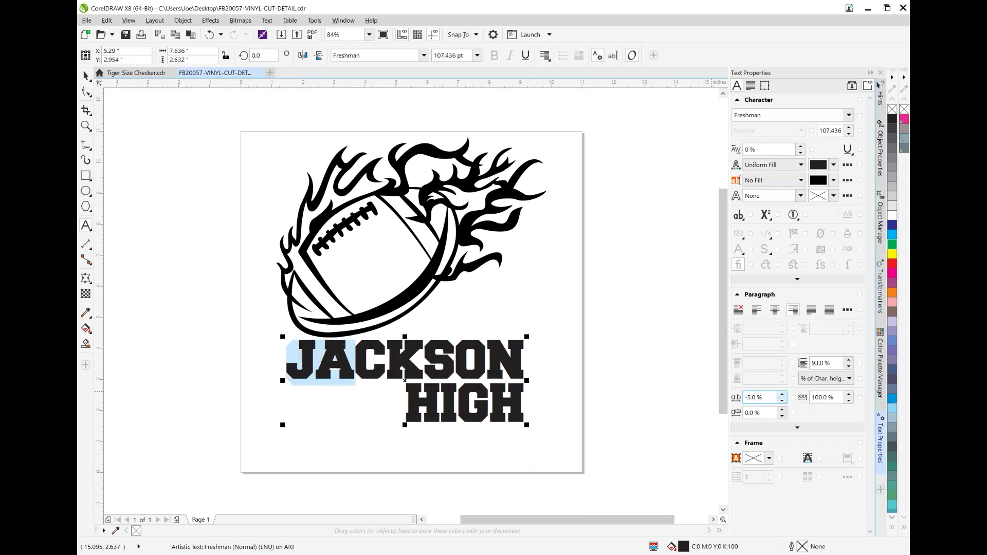
{"action": "key", "text": "ctrl+z"}
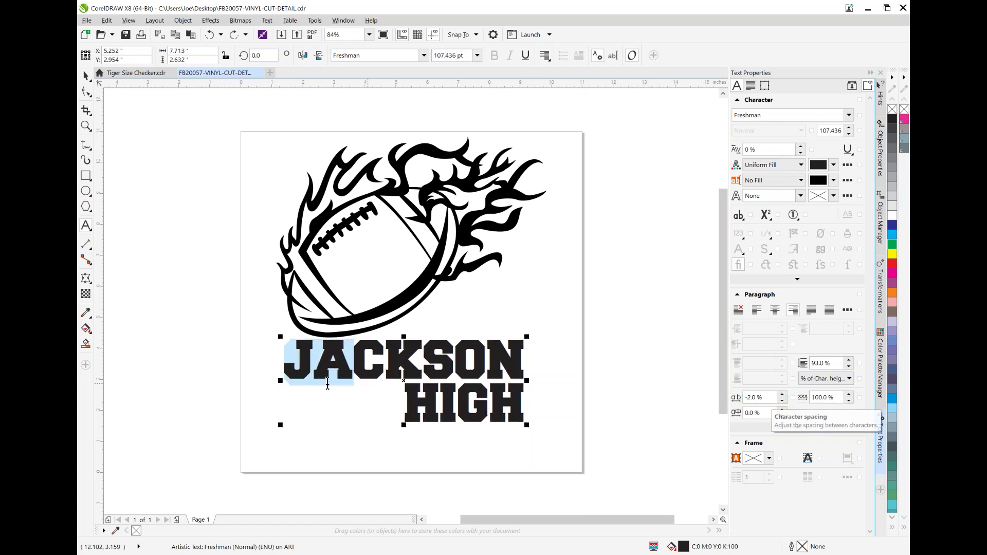
Try a 23% language spacing on only the letters JA of JACKSON, and undo it
{"action": "left_click", "coordinate": [363, 378]}
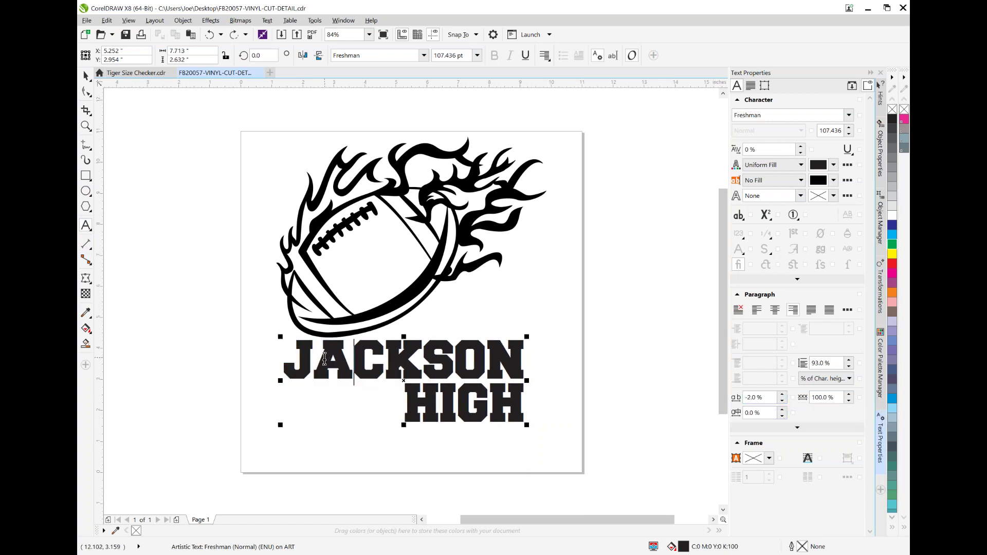
{"action": "left_click_drag", "start_coordinate": [354, 368], "coordinate": [276, 374]}
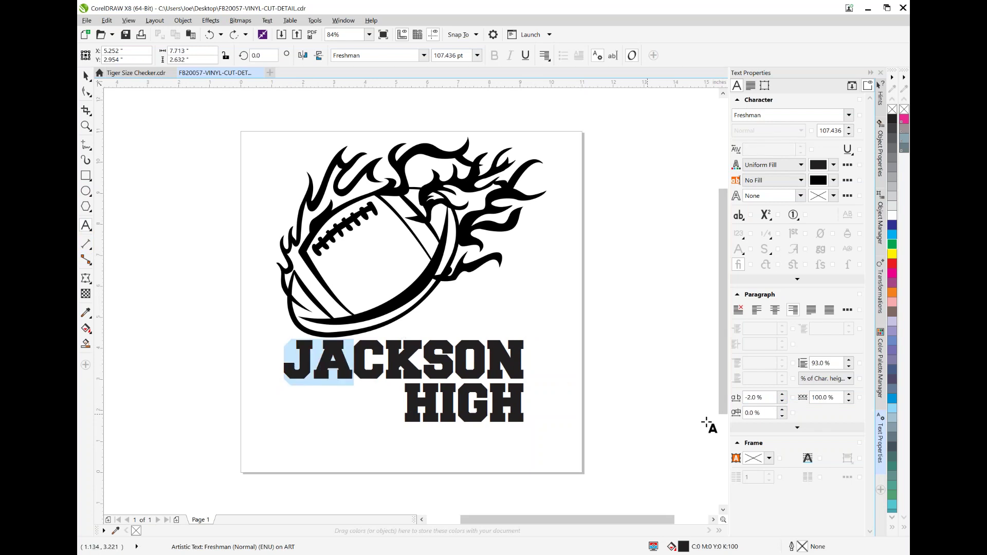
{"action": "left_click_drag", "start_coordinate": [781, 412], "coordinate": [778, 406]}
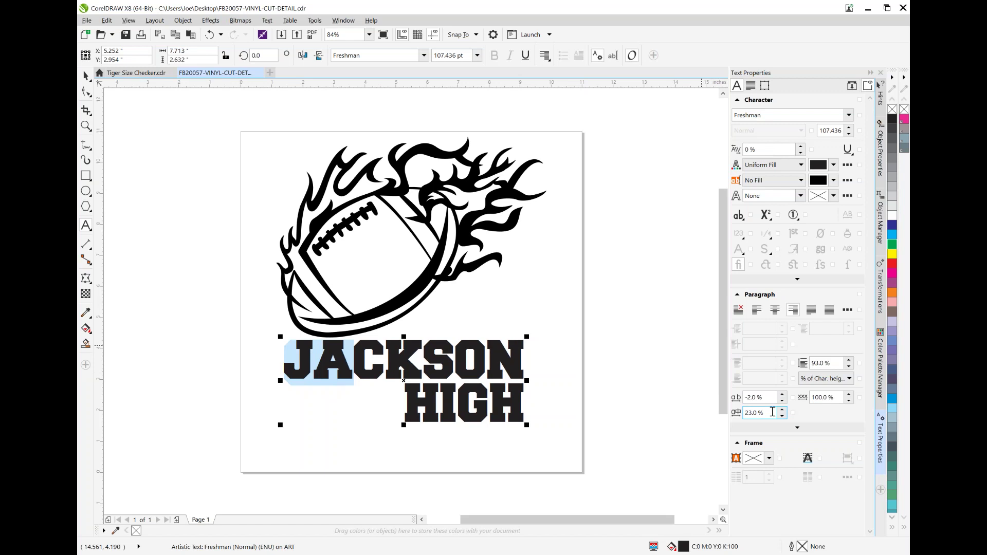
{"action": "key", "text": "ctrl+z"}
{"action": "mouse_move", "coordinate": [783, 400]}
{"action": "left_mouse_down"}
{"action": "mouse_move", "coordinate": [774, 378]}
{"action": "mouse_move", "coordinate": [777, 395]}
{"action": "left_mouse_up"}
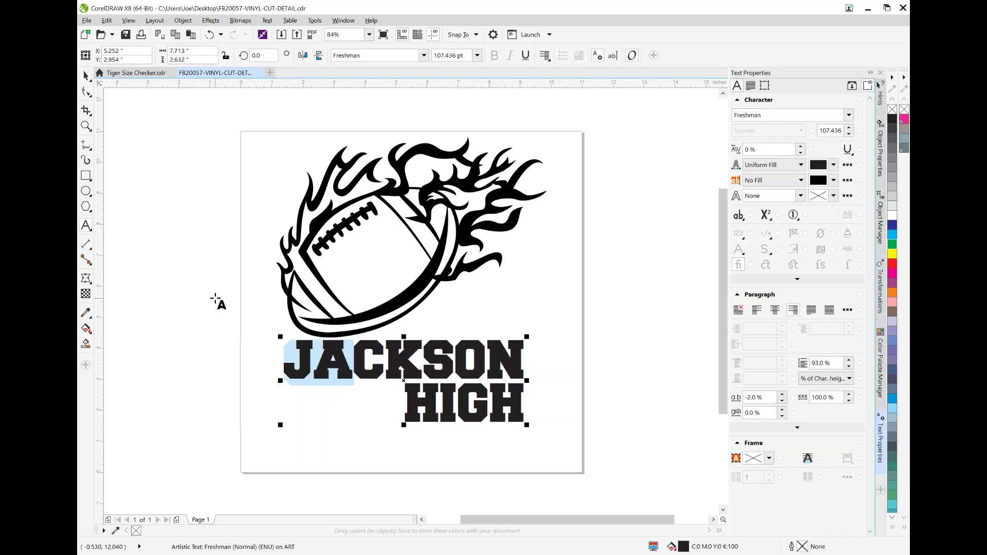
Add the text TIGERS in 24 pt Freshman and place it beside the football's lower-left side at about X 0.378 and Y 5.049 inches
{"action": "left_click", "coordinate": [195, 318]}
{"action": "left_click", "coordinate": [194, 323]}
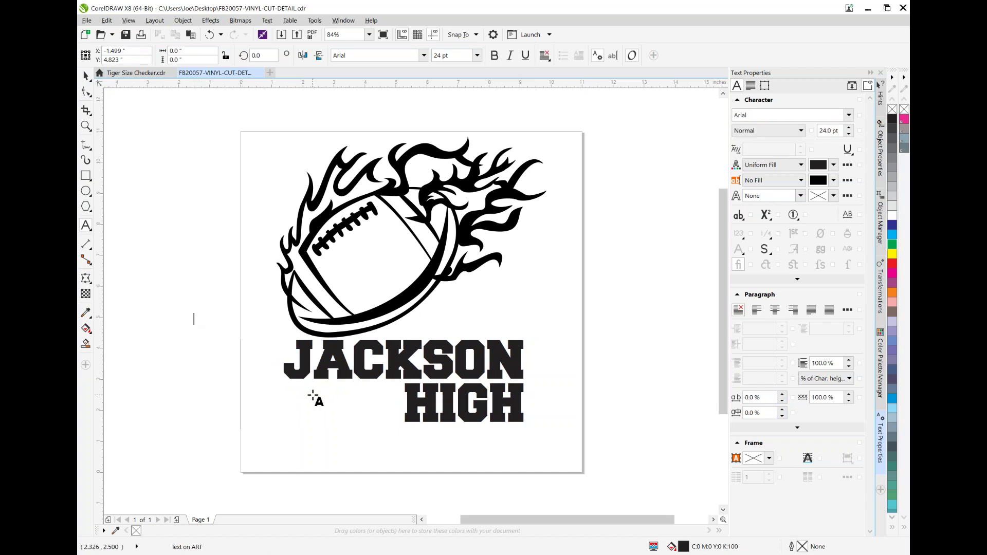
{"action": "type", "text": "TIGERS"}
{"action": "key", "text": "Escape"}
{"action": "left_click", "coordinate": [87, 91]}
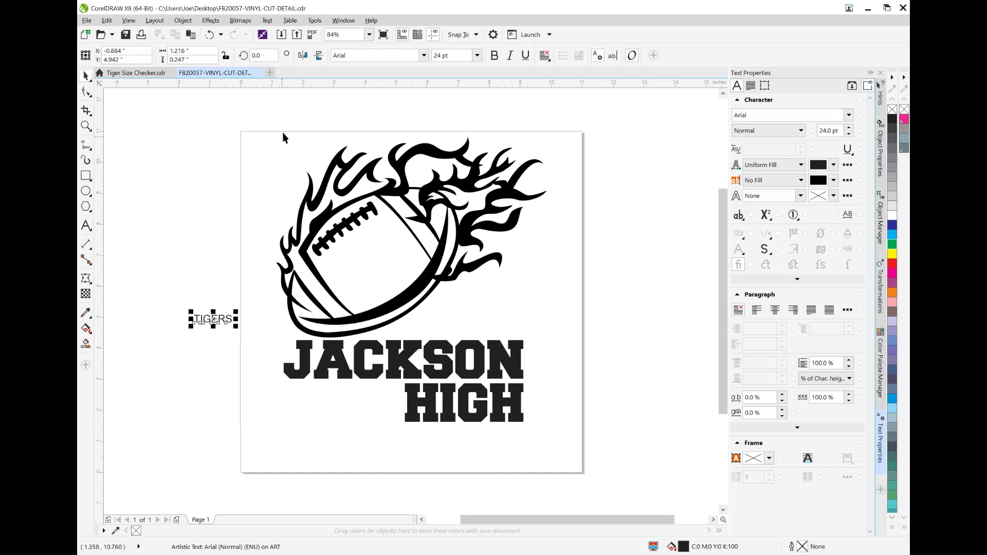
{"action": "left_click", "coordinate": [424, 56]}
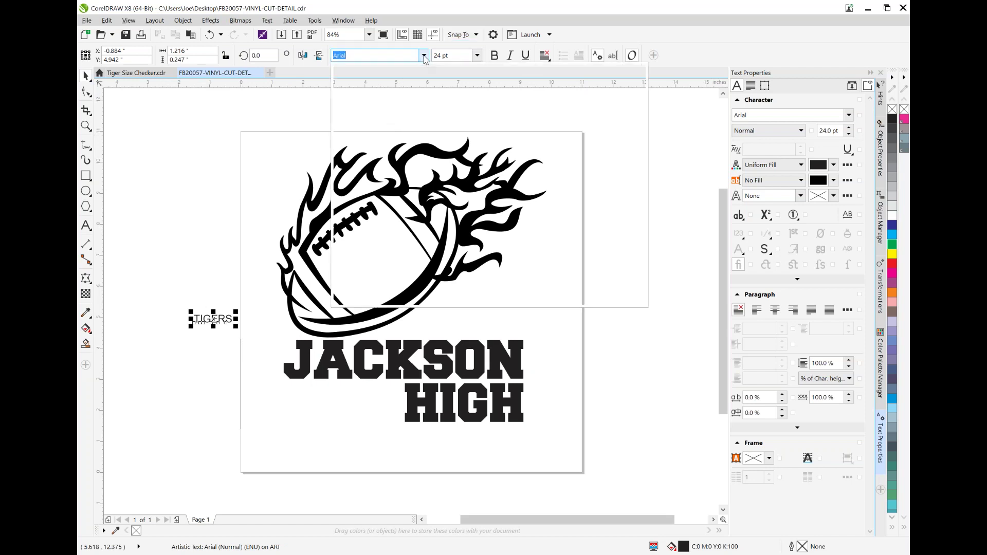
{"action": "left_click", "coordinate": [360, 86]}
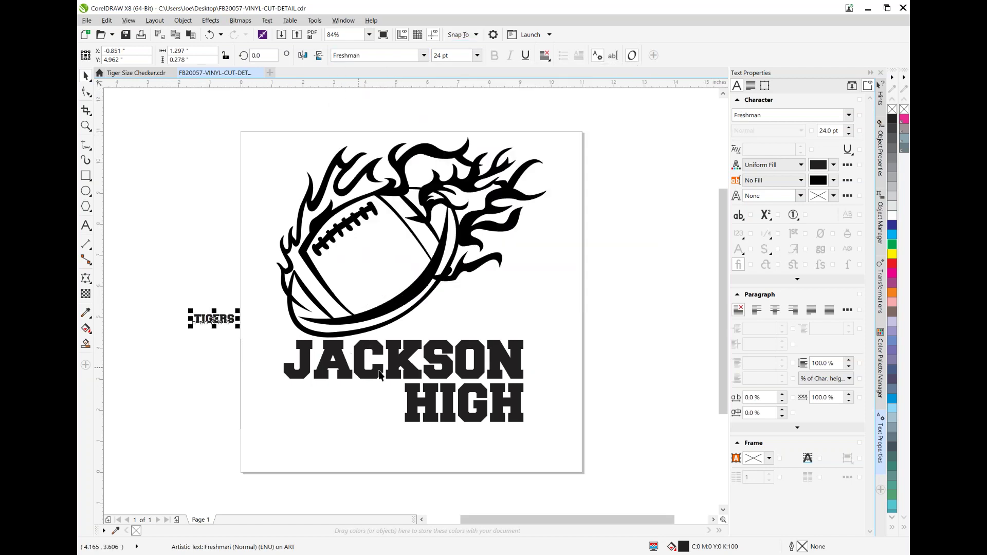
{"action": "left_click_drag", "start_coordinate": [229, 323], "coordinate": [212, 355]}
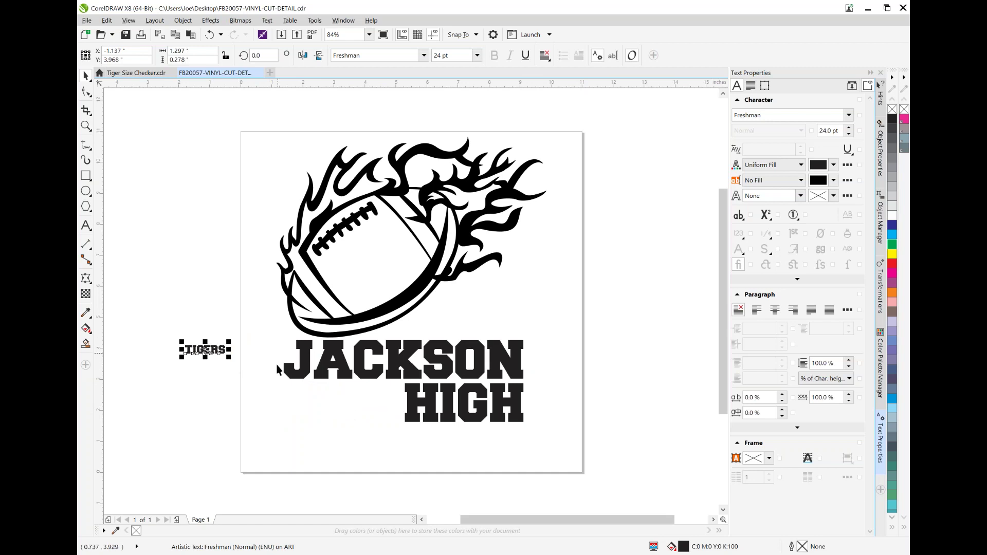
{"action": "left_click_drag", "start_coordinate": [220, 349], "coordinate": [268, 321]}
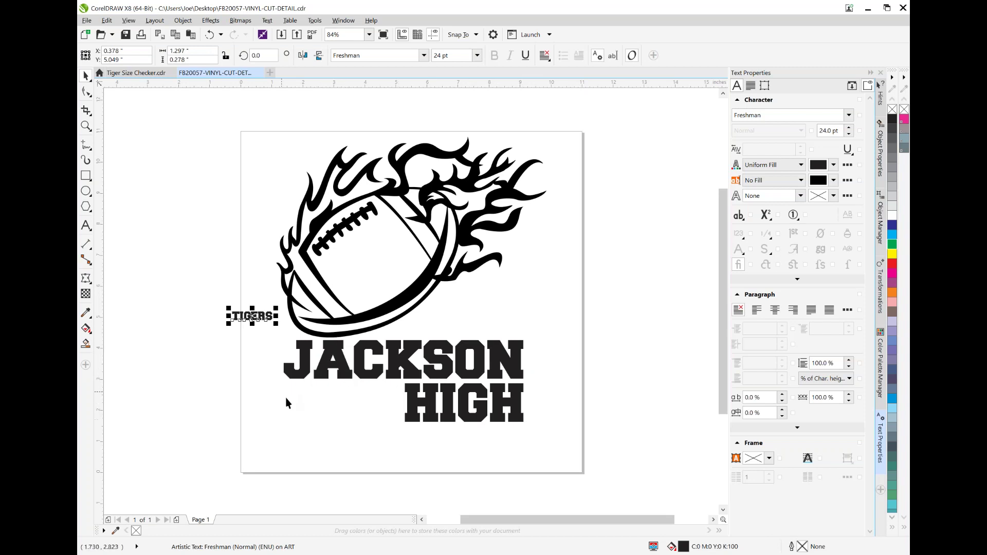
Place horizontal guidelines along the upper and lower edges of HIGH, at about Y 2.887 and 1.645 inches
{"action": "left_click_drag", "start_coordinate": [488, 85], "coordinate": [445, 383]}
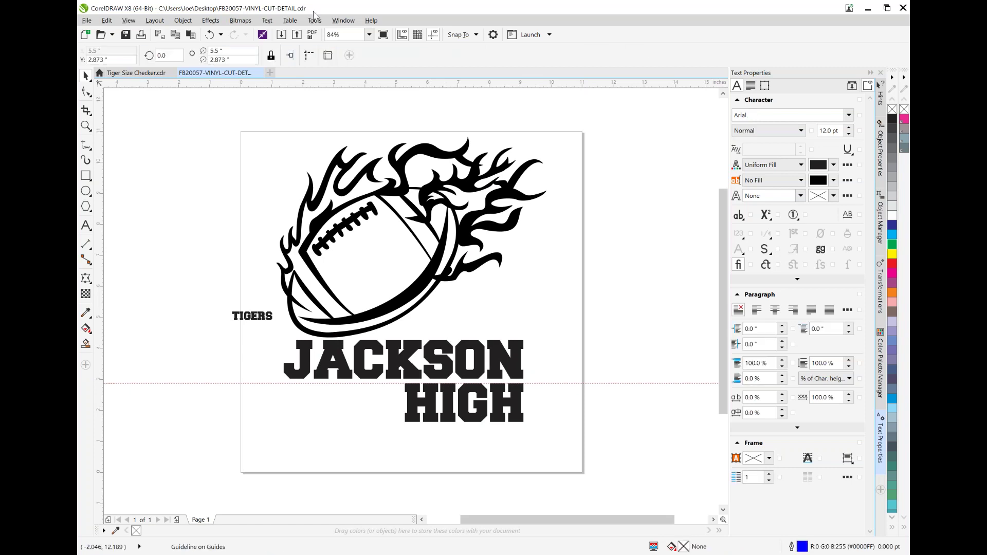
{"action": "left_click", "coordinate": [85, 126]}
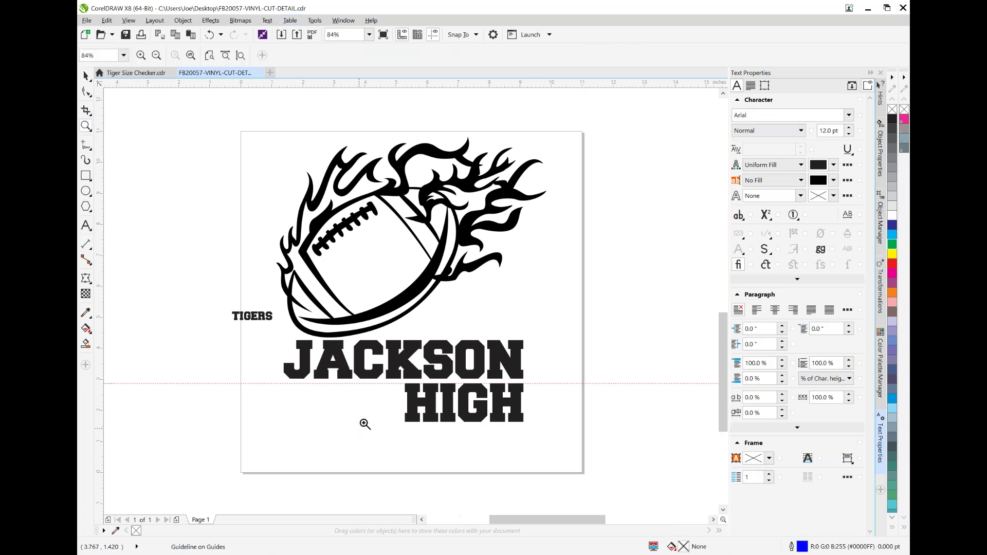
{"action": "left_click", "coordinate": [360, 427]}
{"action": "left_click", "coordinate": [455, 262]}
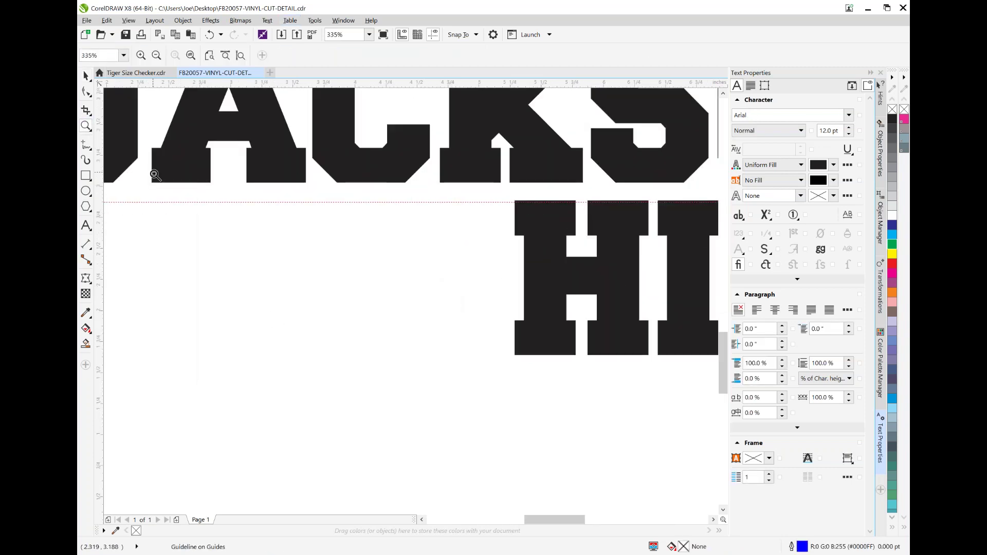
{"action": "left_click", "coordinate": [85, 76]}
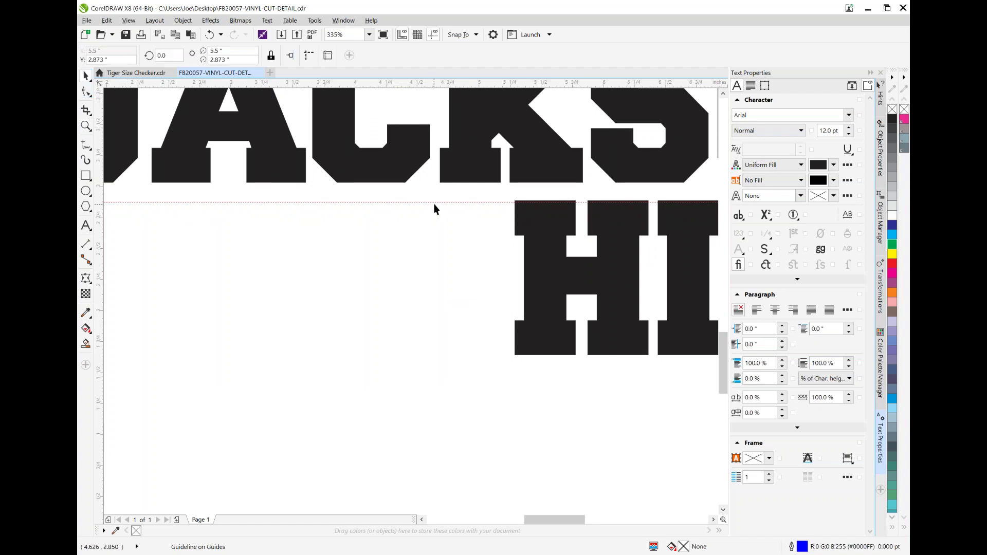
{"action": "left_click_drag", "start_coordinate": [435, 200], "coordinate": [435, 200]}
{"action": "left_click_drag", "start_coordinate": [444, 87], "coordinate": [406, 355]}
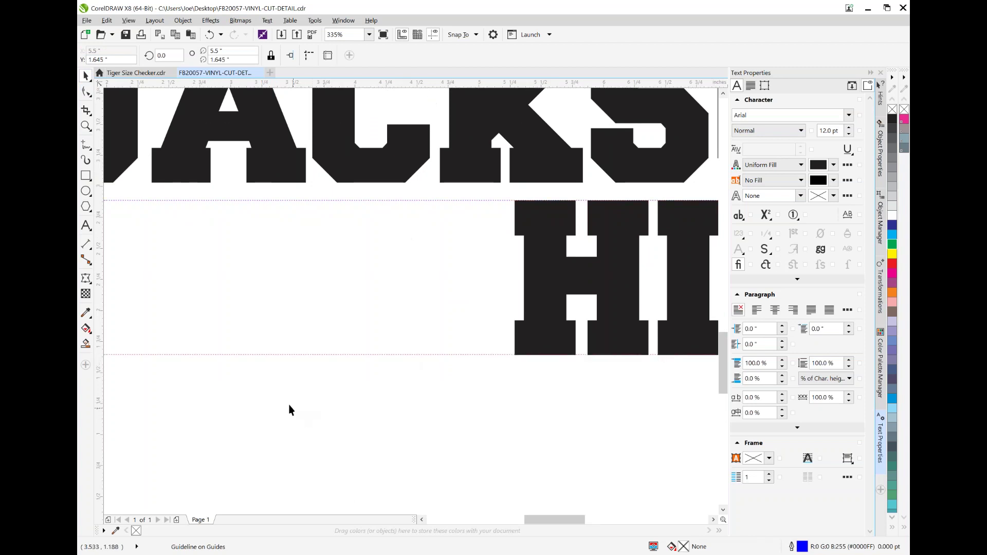
Draw a thin rectangle about 3.726 by 0.062 inches under JACK, starting at the upper guideline and ending just before HIGH
{"action": "key", "text": "z"}
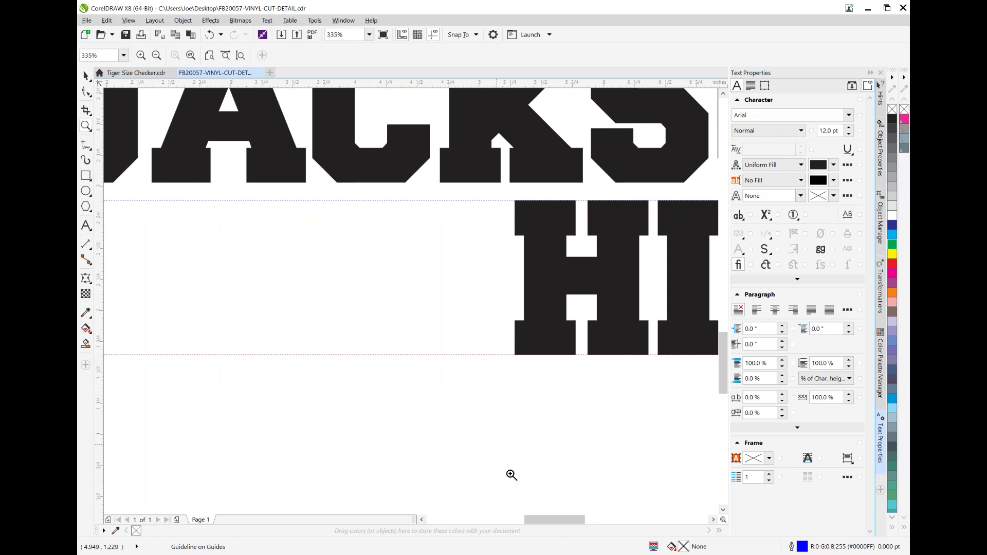
{"action": "left_click_drag", "start_coordinate": [561, 520], "coordinate": [546, 524]}
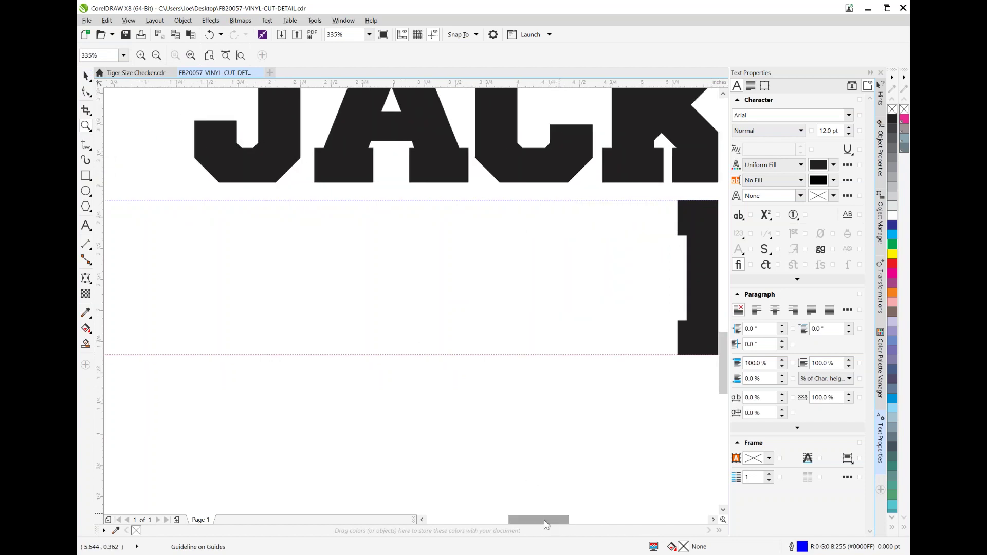
{"action": "left_click", "coordinate": [86, 176]}
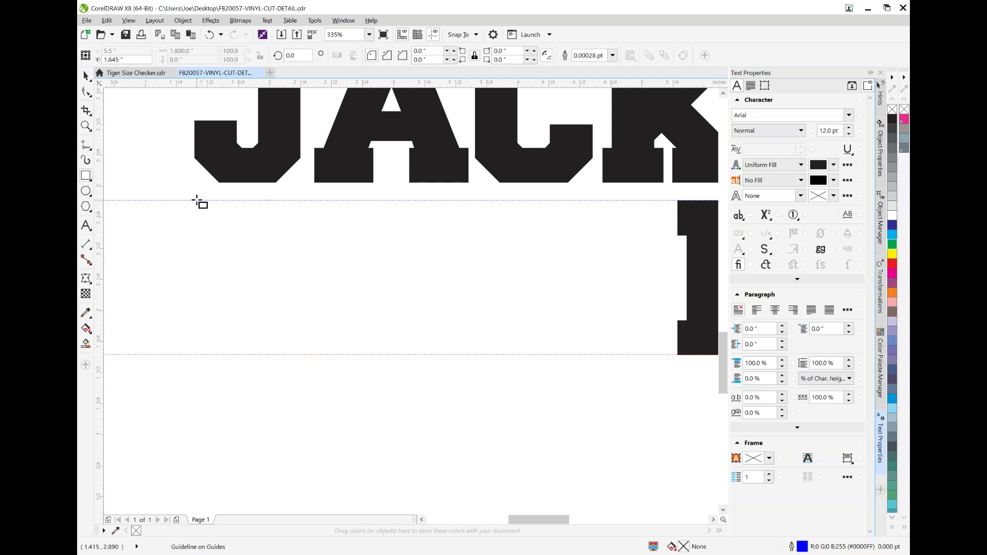
{"action": "mouse_move", "coordinate": [197, 200]}
{"action": "left_mouse_down"}
{"action": "mouse_move", "coordinate": [416, 224]}
{"action": "mouse_move", "coordinate": [675, 218]}
{"action": "mouse_move", "coordinate": [663, 208]}
{"action": "left_mouse_up"}
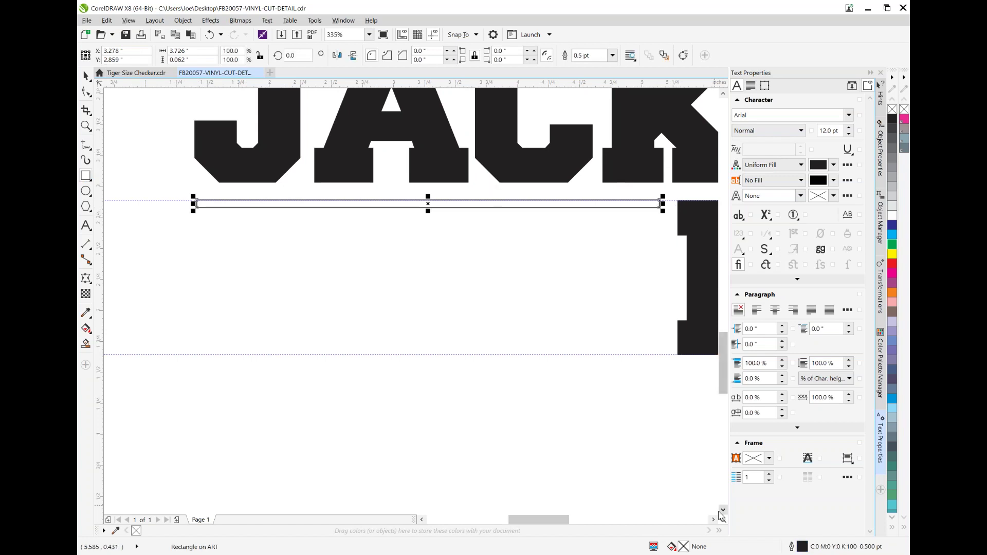
Fill the thin rectangle with black and set its outline width to None
{"action": "left_click", "coordinate": [891, 122]}
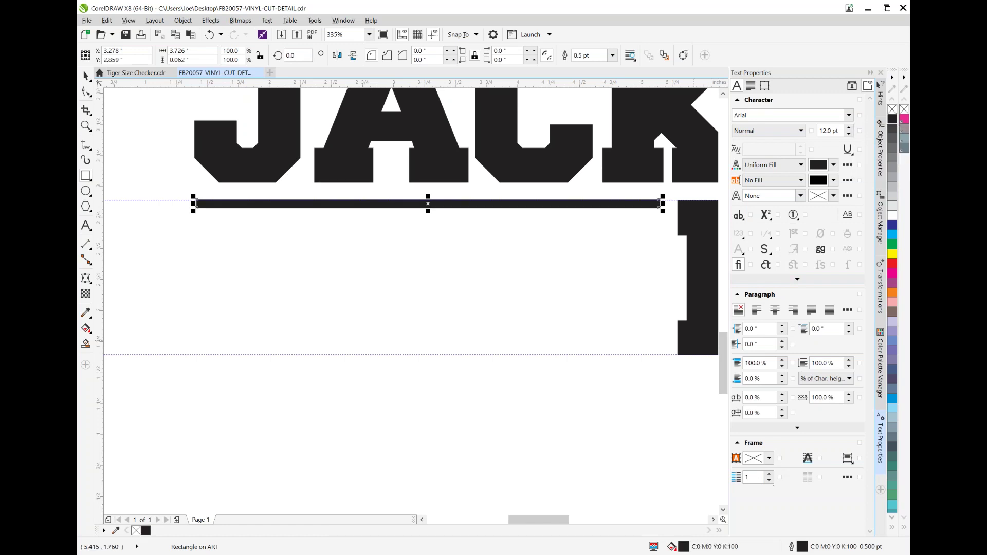
{"action": "double_click", "coordinate": [801, 549]}
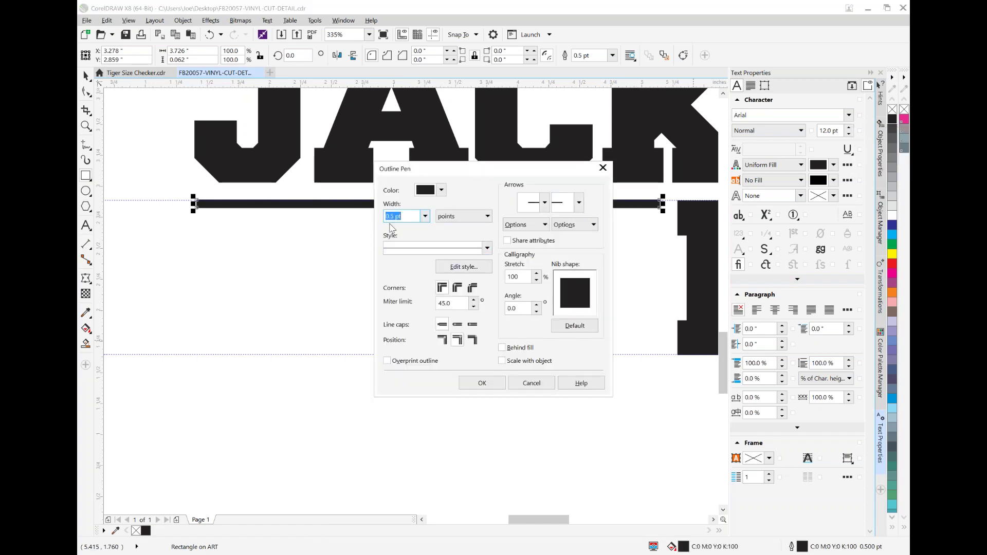
{"action": "left_click", "coordinate": [425, 216]}
{"action": "left_click", "coordinate": [406, 227]}
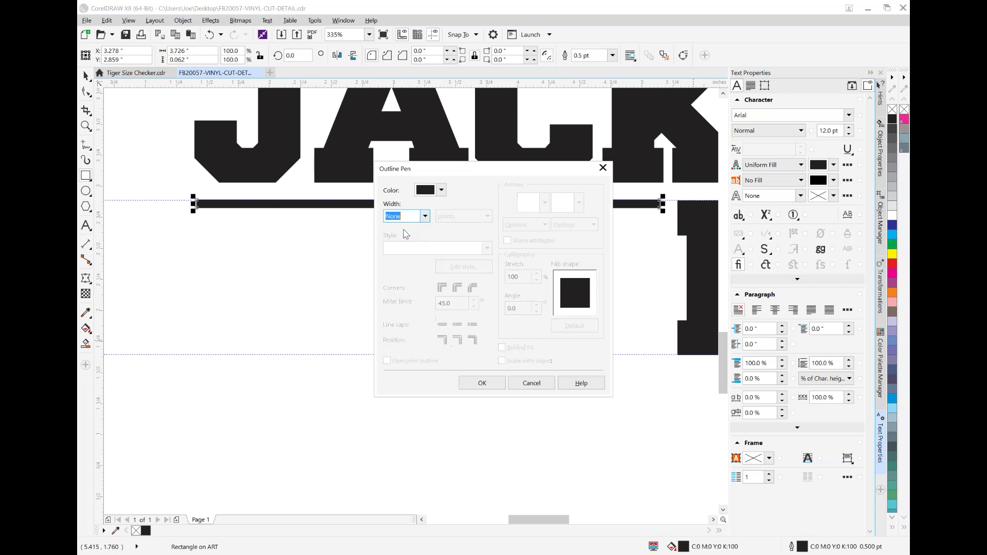
{"action": "left_click", "coordinate": [482, 383]}
{"action": "left_click", "coordinate": [86, 76]}
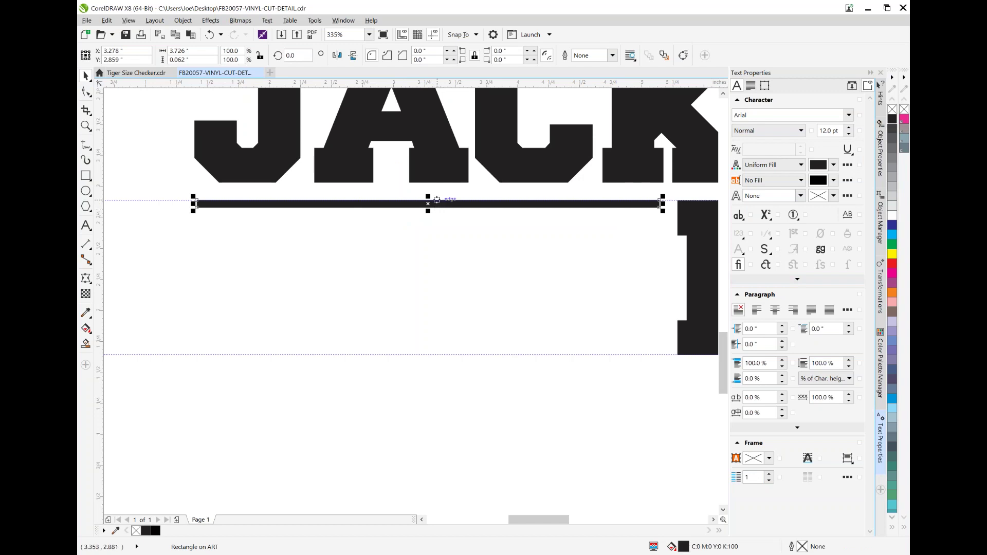
{"action": "left_click", "coordinate": [114, 21]}
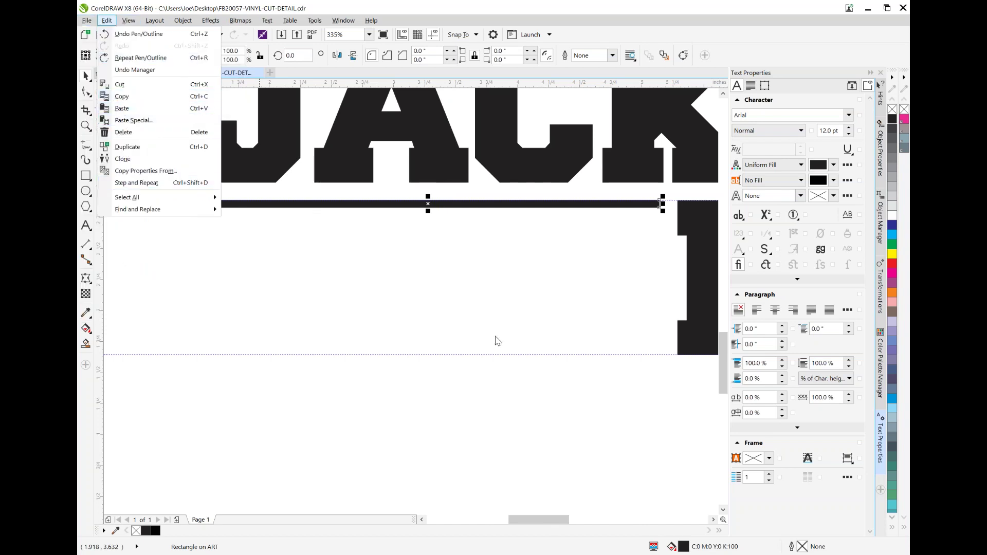
{"action": "left_click", "coordinate": [464, 223]}
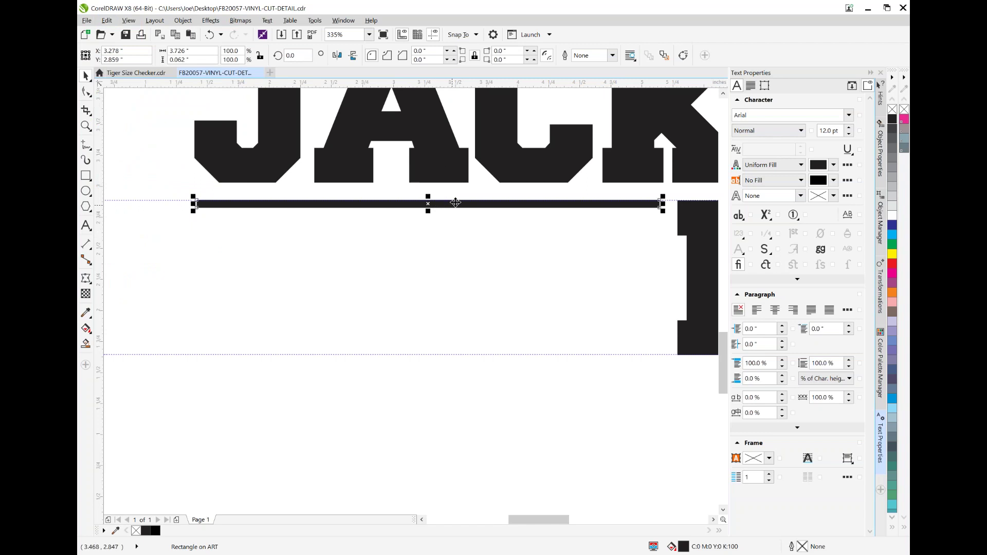
{"action": "left_click_drag", "start_coordinate": [458, 204], "coordinate": [474, 222]}
{"action": "key", "text": "ctrl+z"}
Copy the black bar straight down so that its lower edge sits on the lower guideline
{"action": "left_click_drag", "start_coordinate": [436, 203], "coordinate": [433, 351]}
{"action": "left_click", "coordinate": [398, 382]}
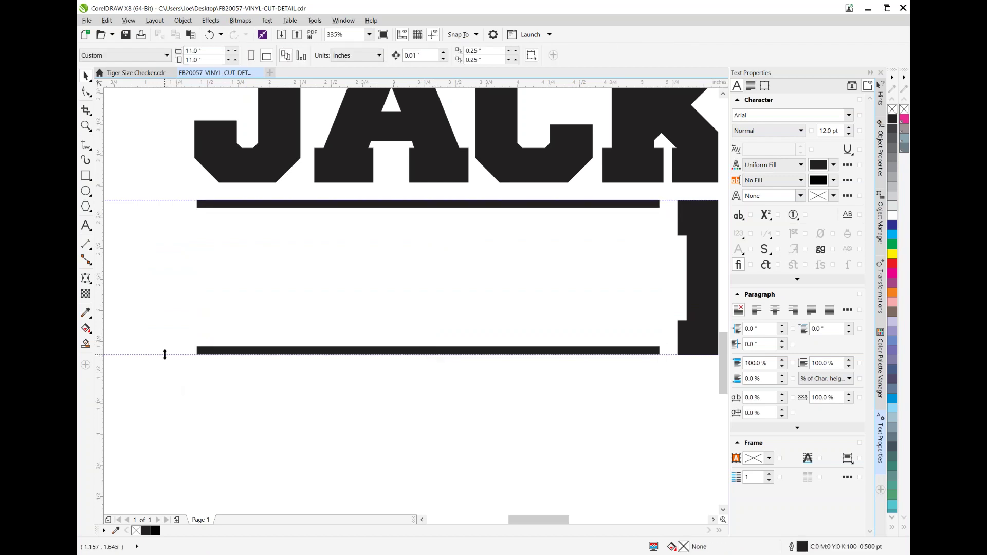
Delete both horizontal guidelines around the black bars
{"action": "left_click", "coordinate": [159, 201]}
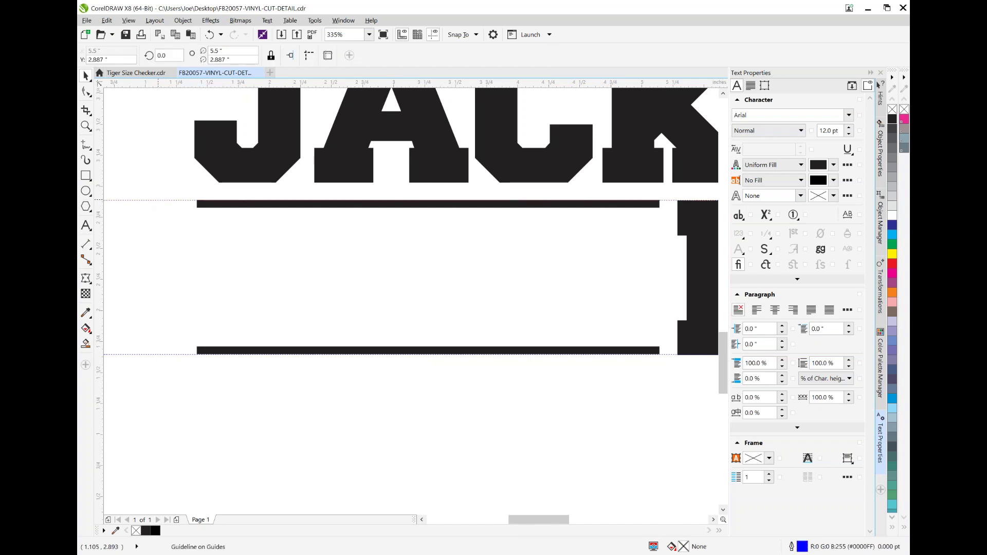
{"action": "right_click", "coordinate": [159, 200]}
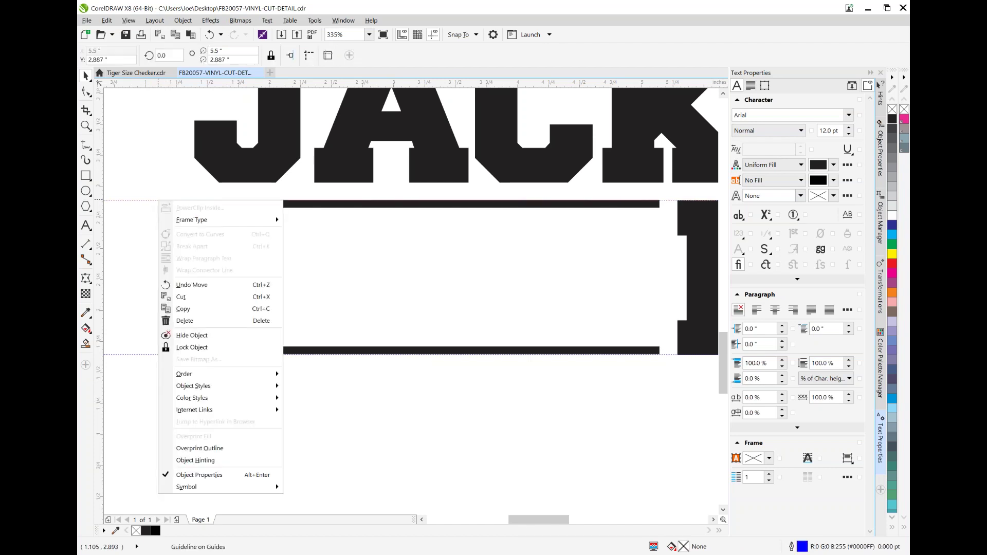
{"action": "left_click", "coordinate": [185, 320]}
{"action": "left_click", "coordinate": [159, 355]}
{"action": "right_click", "coordinate": [160, 355]}
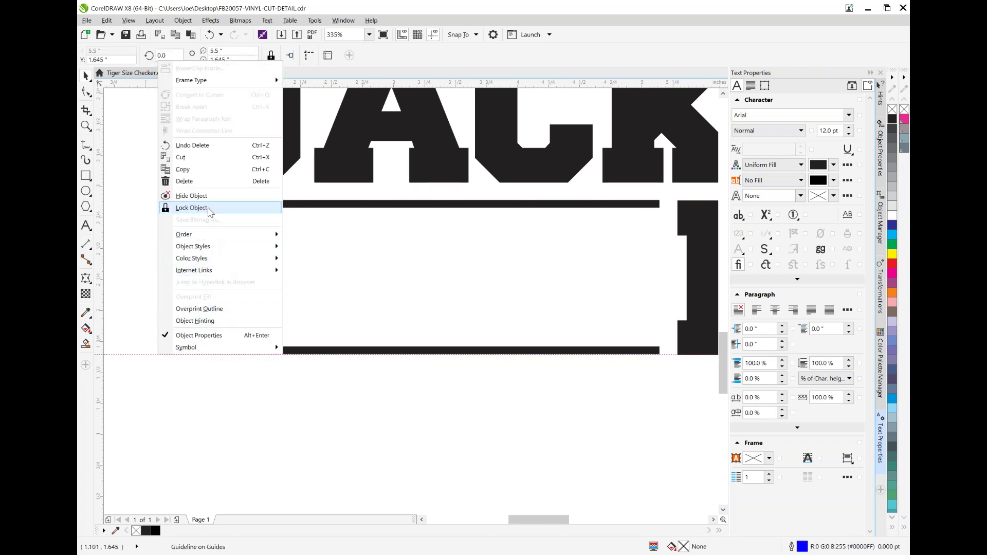
{"action": "left_click", "coordinate": [207, 181]}
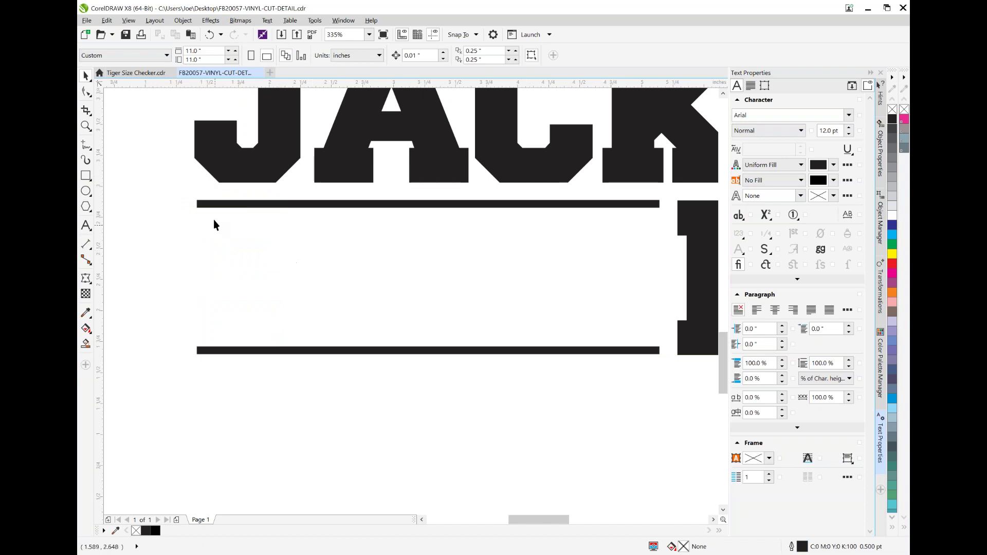
Place the TIGERS text between the two horizontal lines beside HIGH and enlarge it to about 3.26 inches wide
{"action": "left_click", "coordinate": [86, 126]}
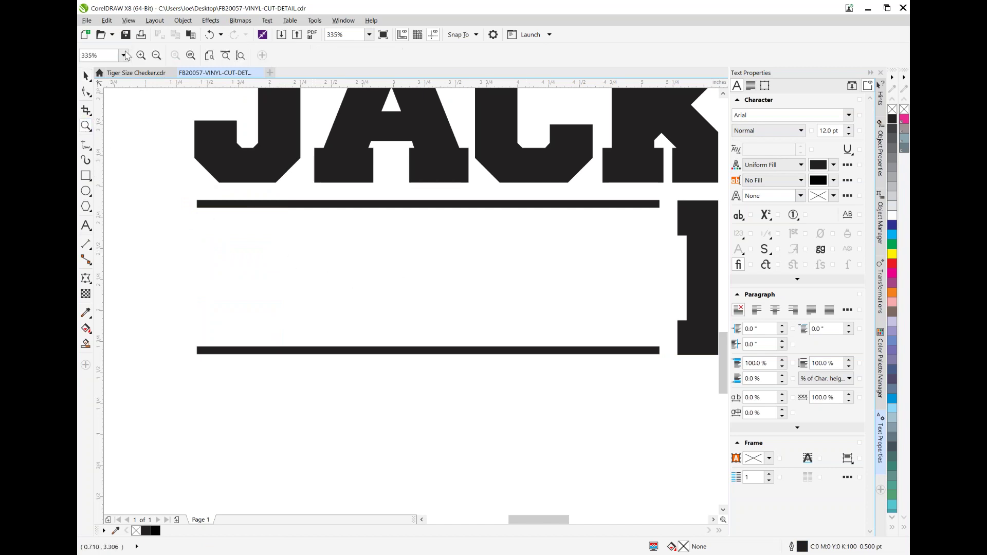
{"action": "left_click", "coordinate": [156, 55]}
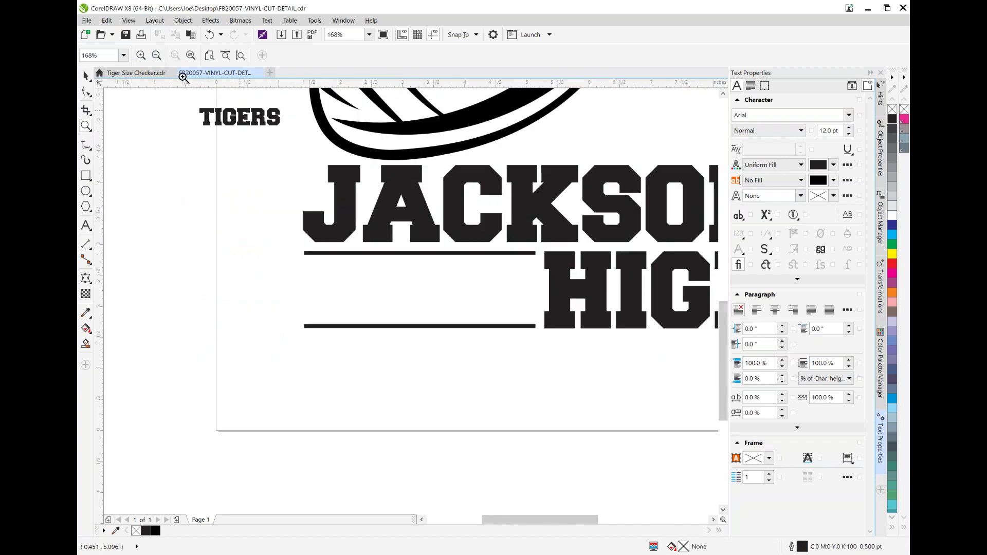
{"action": "left_click", "coordinate": [86, 75]}
{"action": "left_click", "coordinate": [267, 120]}
{"action": "left_click_drag", "start_coordinate": [266, 121], "coordinate": [429, 292]}
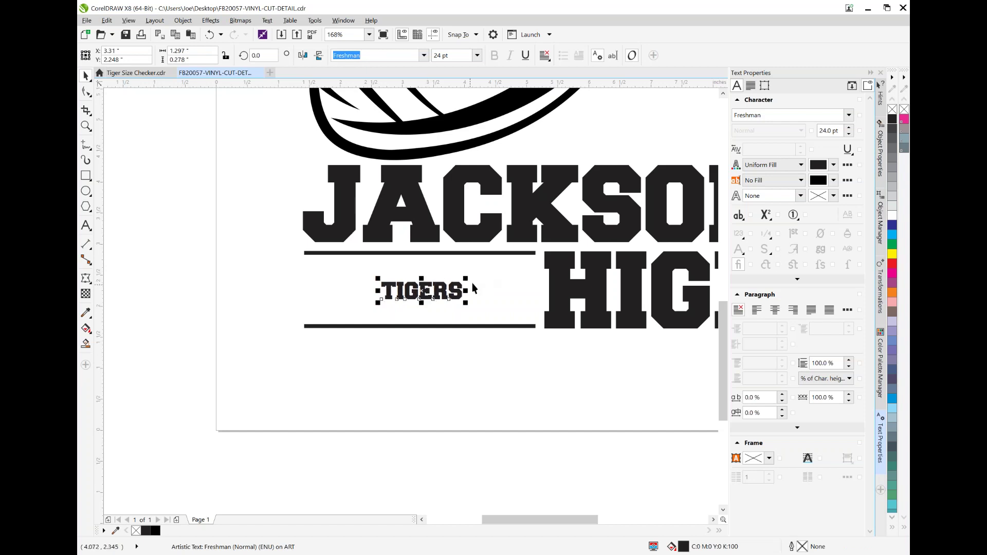
{"action": "left_click_drag", "start_coordinate": [464, 277], "coordinate": [522, 265]}
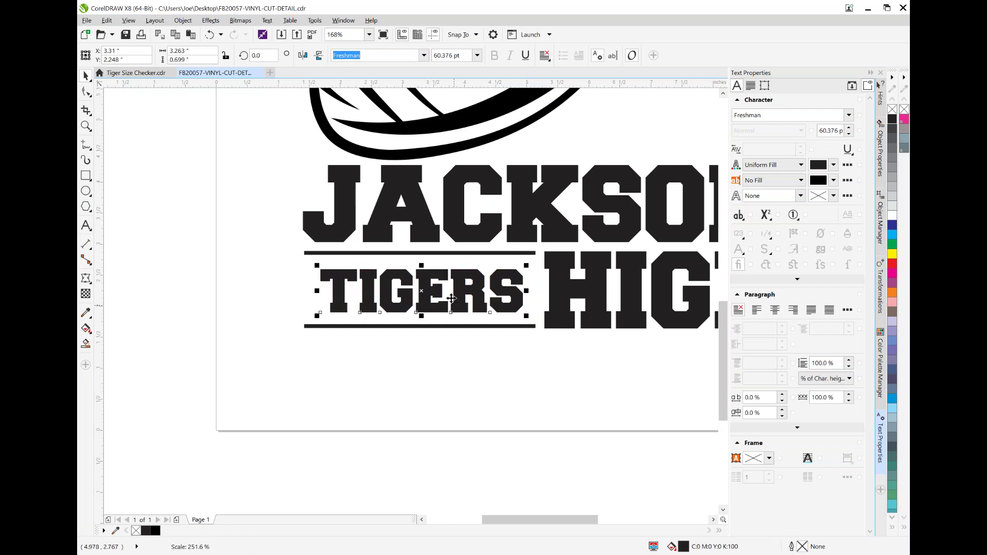
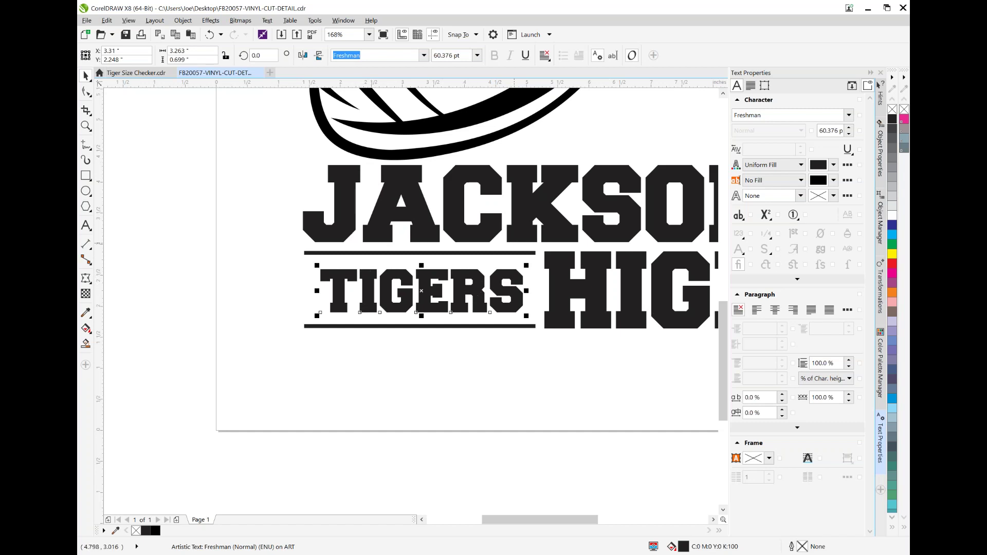
Change the TIGERS text font to Geometr415 Blk BT, scale it to about 3.2 inches wide and center it between the lines
{"action": "left_click", "coordinate": [424, 55]}
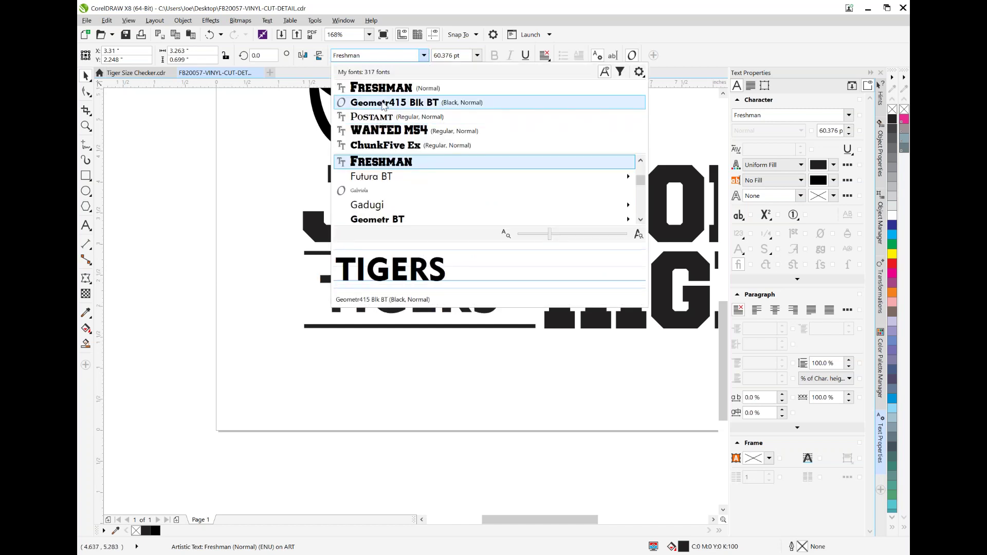
{"action": "left_click", "coordinate": [383, 103]}
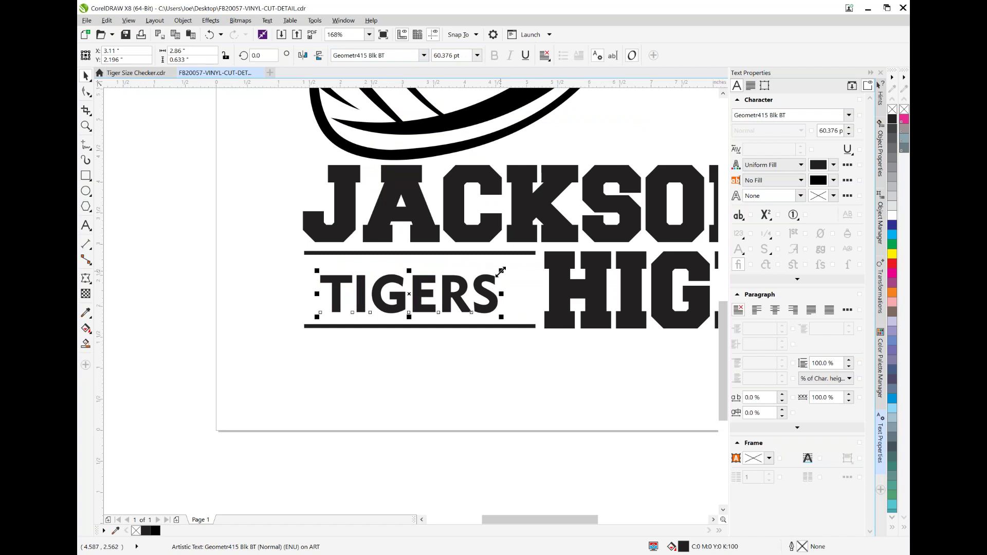
{"action": "left_click_drag", "start_coordinate": [502, 271], "coordinate": [535, 258]}
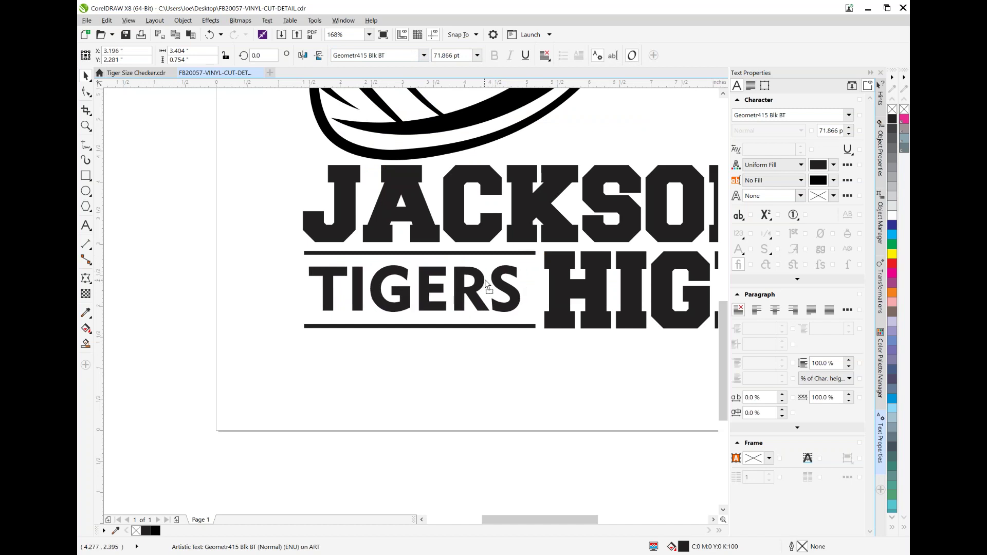
{"action": "mouse_move", "coordinate": [528, 262]}
{"action": "left_mouse_down"}
{"action": "mouse_move", "coordinate": [518, 266]}
{"action": "mouse_move", "coordinate": [534, 262]}
{"action": "left_mouse_up"}
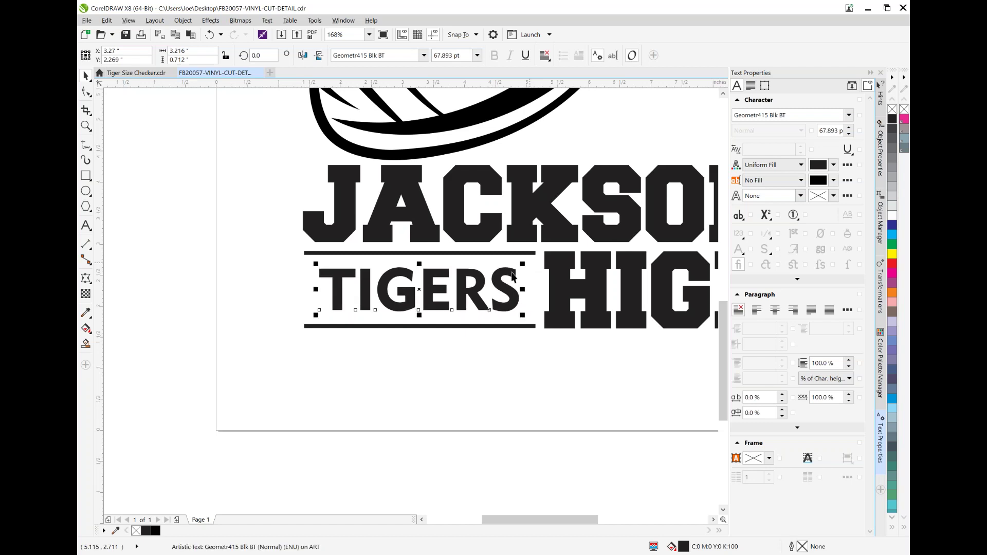
{"action": "left_click", "coordinate": [464, 420]}
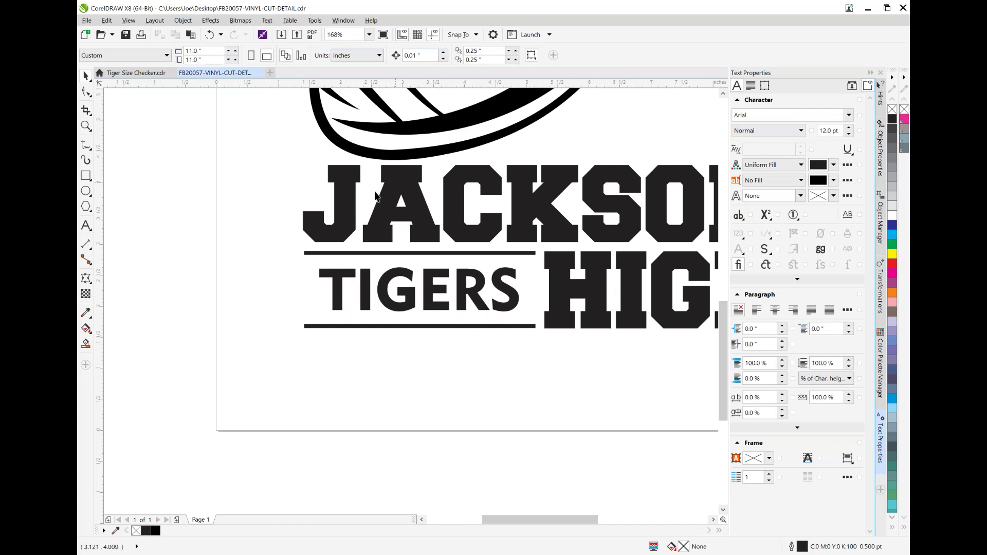
Move the two rectangles and both artistic text objects from the ART layer to Layer 1
{"action": "left_click", "coordinate": [879, 222]}
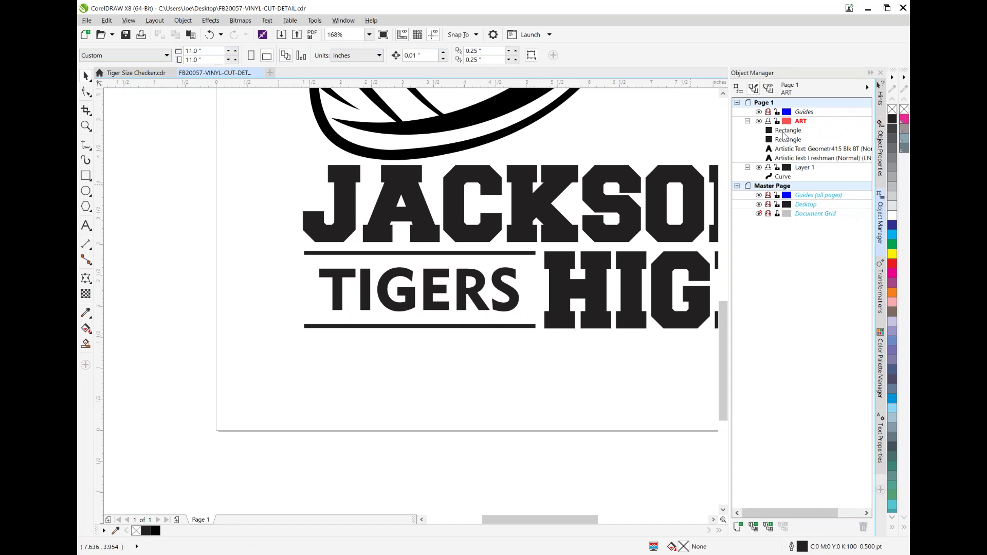
{"action": "left_click", "coordinate": [791, 140]}
{"action": "left_click", "coordinate": [788, 130], "text": "ctrl"}
{"action": "left_click", "coordinate": [791, 149], "text": "ctrl"}
{"action": "left_click", "coordinate": [797, 159], "text": "ctrl"}
{"action": "left_click_drag", "start_coordinate": [796, 159], "coordinate": [802, 168]}
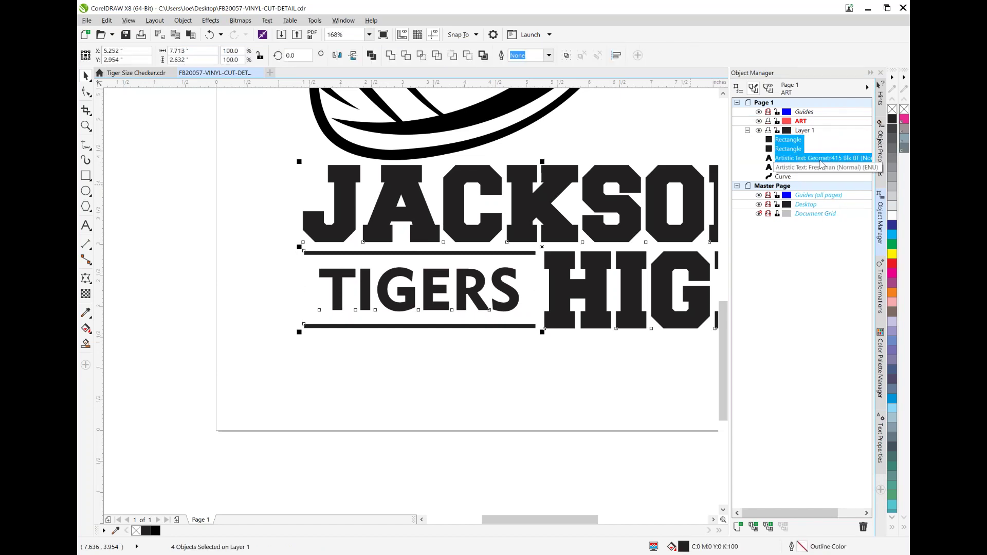
{"action": "left_click", "coordinate": [603, 380]}
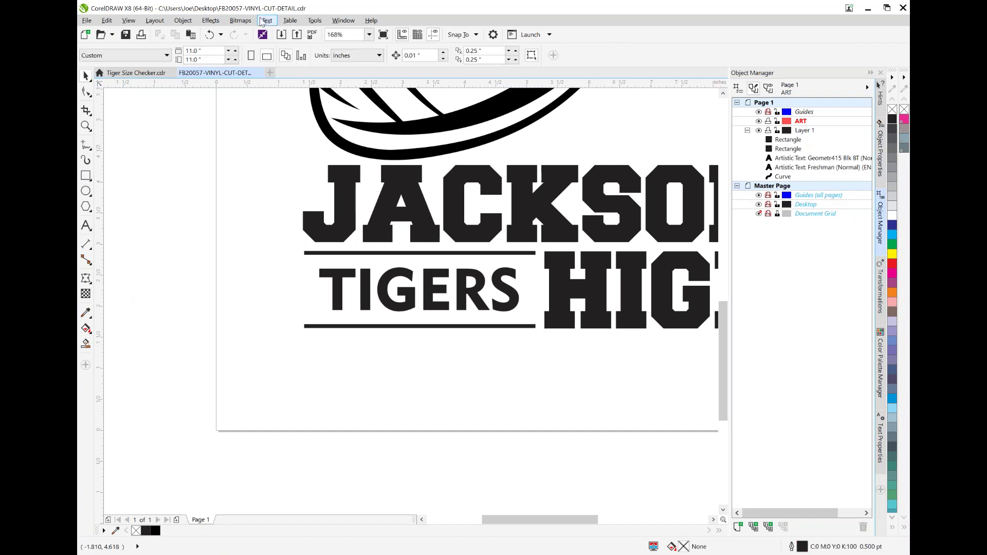
Move the complete design about 0.2 inches right and 0.5 inches down to balance it on the page
{"action": "left_click", "coordinate": [370, 34]}
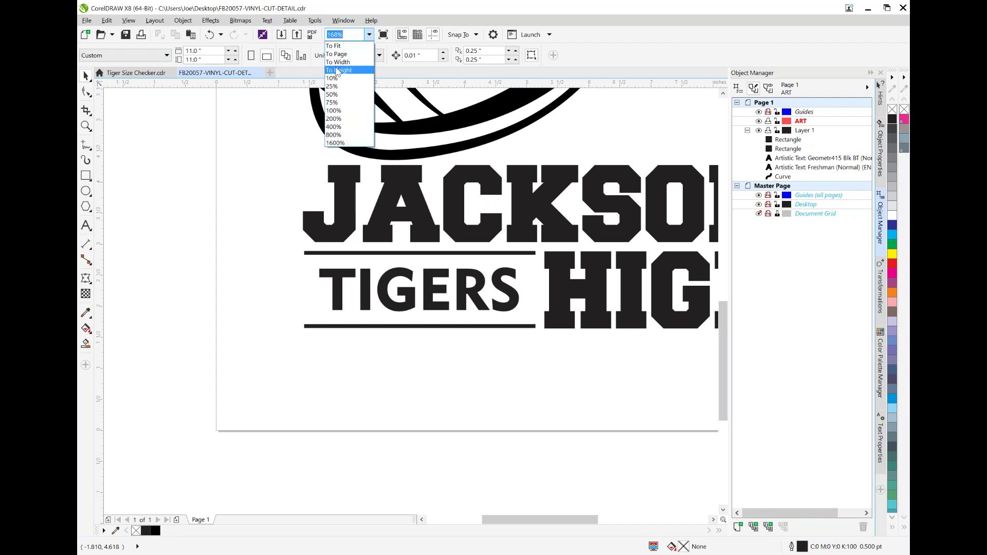
{"action": "left_click", "coordinate": [337, 54]}
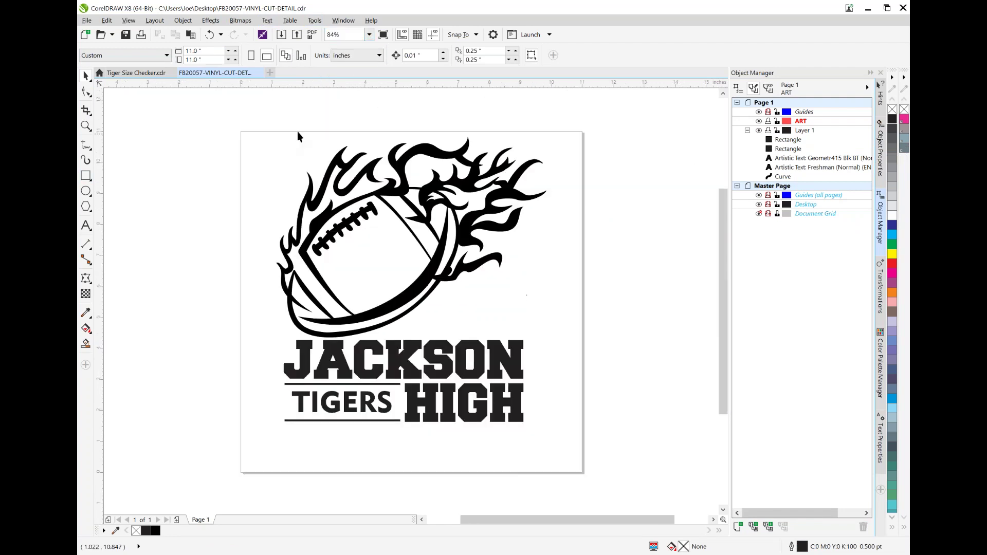
{"action": "left_click_drag", "start_coordinate": [258, 122], "coordinate": [585, 469]}
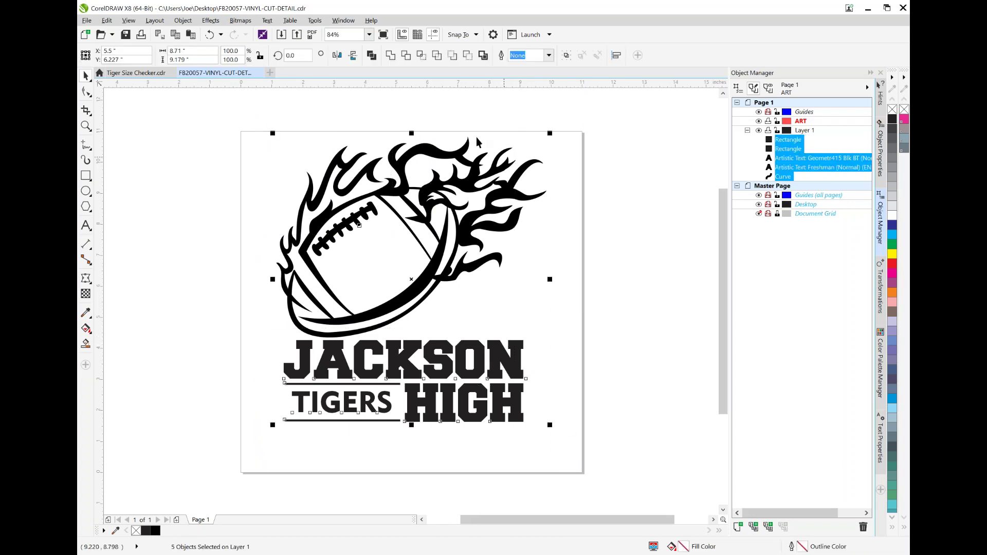
{"action": "mouse_move", "coordinate": [426, 273]}
{"action": "left_mouse_down"}
{"action": "mouse_move", "coordinate": [439, 282]}
{"action": "mouse_move", "coordinate": [434, 291]}
{"action": "left_mouse_up"}
{"action": "left_click", "coordinate": [644, 317]}
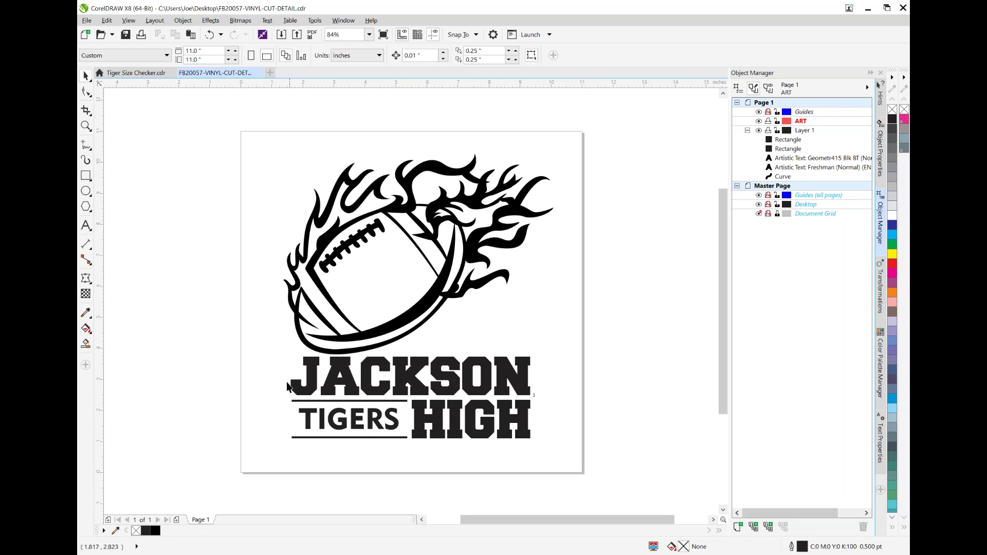
Weld the two rectangles and both text objects into a single curve
{"action": "left_click", "coordinate": [801, 167]}
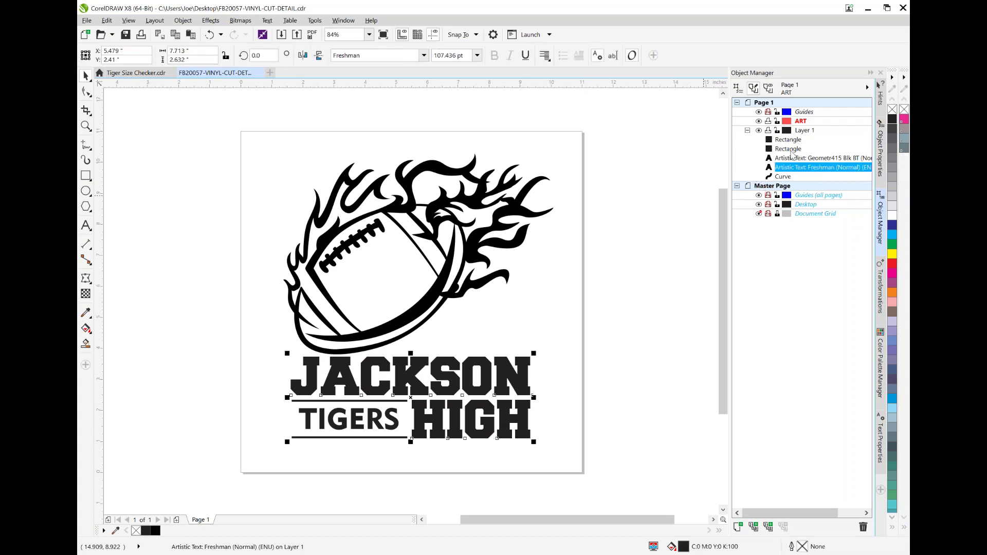
{"action": "left_click", "coordinate": [797, 158], "text": "shift"}
{"action": "left_click", "coordinate": [783, 149], "text": "shift"}
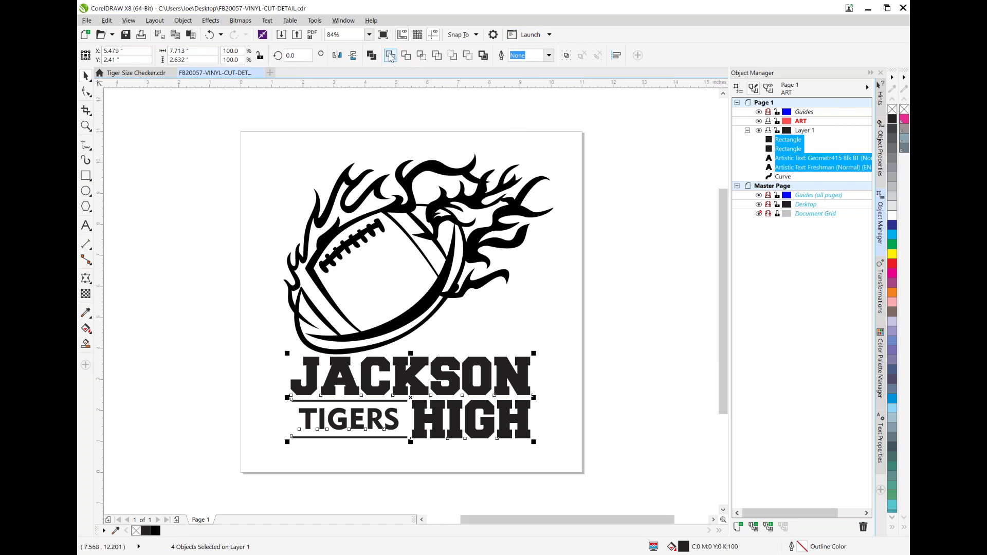
{"action": "left_click", "coordinate": [391, 56]}
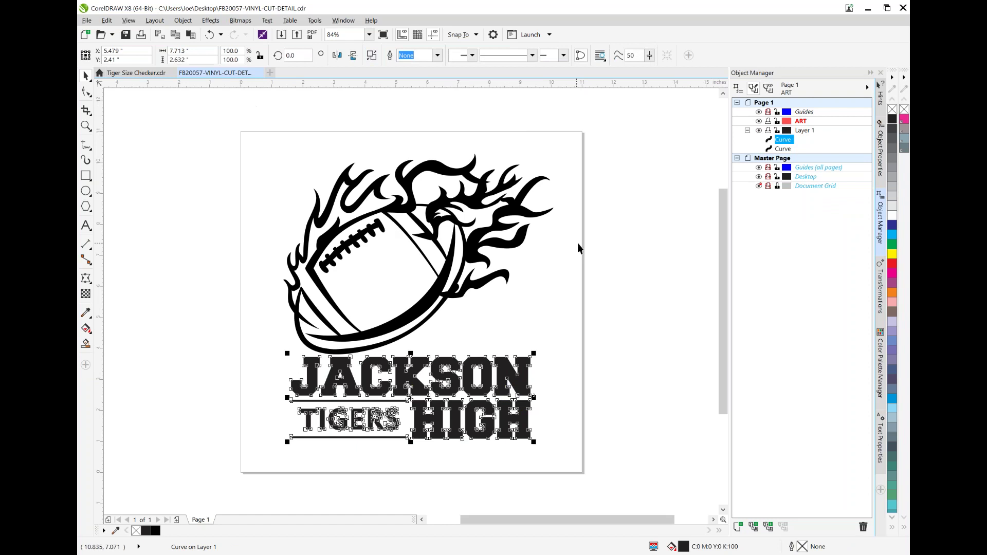
Skew the welded lettering with X at 0 and Y at 10 degrees, making no copies
{"action": "left_click", "coordinate": [885, 291]}
{"action": "left_click", "coordinate": [786, 123]}
{"action": "double_click", "coordinate": [785, 120]}
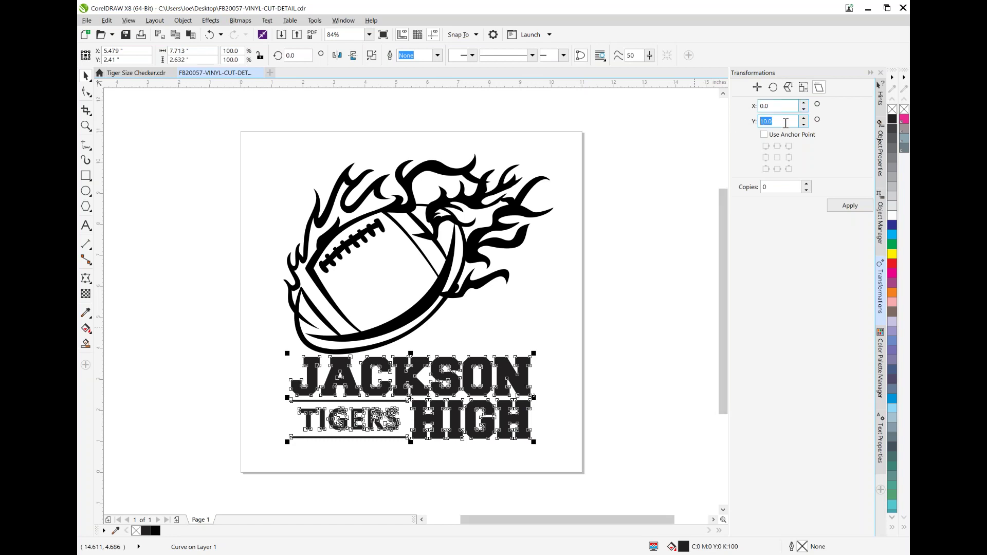
{"action": "left_click", "coordinate": [853, 205]}
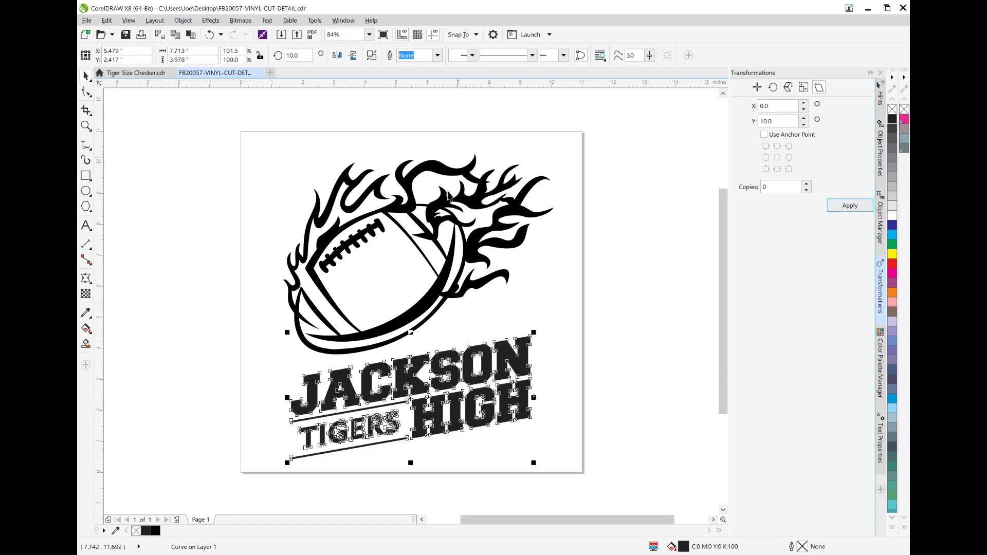
Reposition the skewed lettering just beneath the football, centered at about X 5.58 and Y 2.98 inches
{"action": "mouse_move", "coordinate": [501, 369]}
{"action": "left_mouse_down"}
{"action": "mouse_move", "coordinate": [515, 351]}
{"action": "mouse_move", "coordinate": [489, 349]}
{"action": "mouse_move", "coordinate": [498, 358]}
{"action": "left_mouse_up"}
{"action": "left_click", "coordinate": [559, 384]}
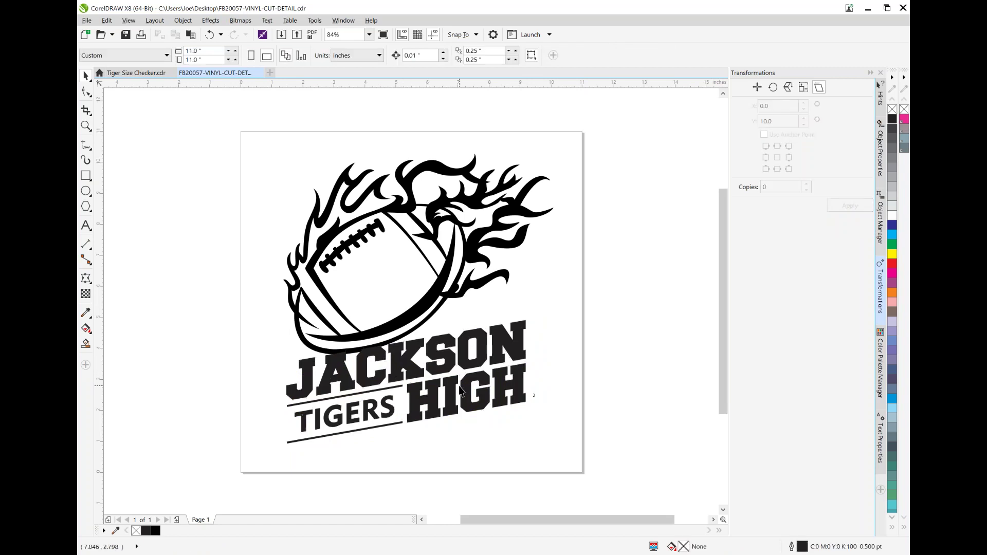
{"action": "left_click_drag", "start_coordinate": [433, 405], "coordinate": [448, 346]}
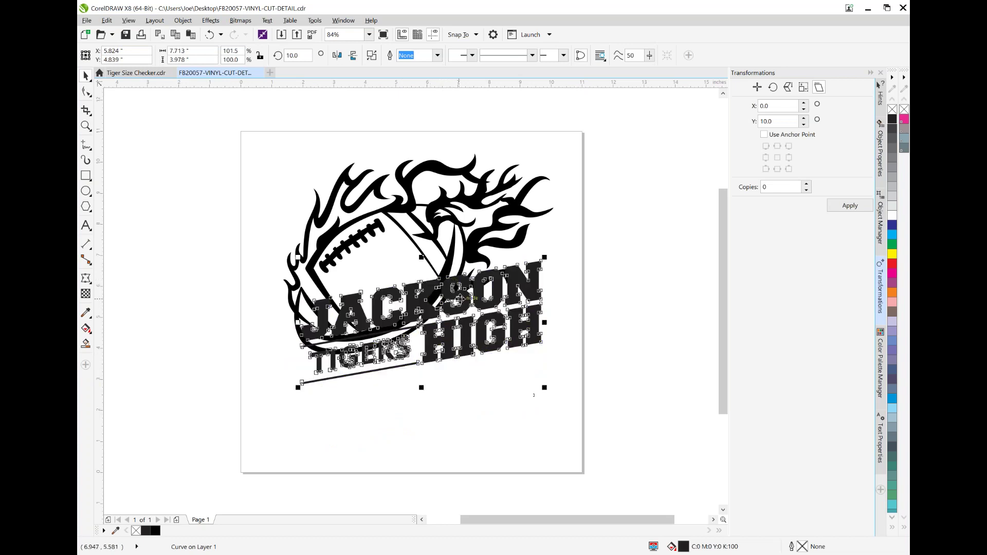
{"action": "left_click_drag", "start_coordinate": [468, 297], "coordinate": [469, 357]}
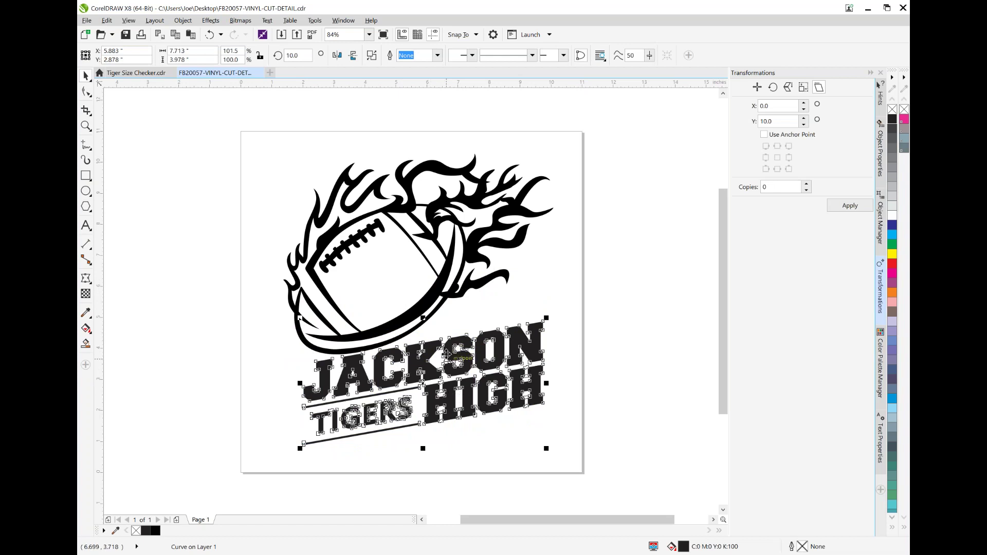
{"action": "left_click_drag", "start_coordinate": [462, 361], "coordinate": [462, 356]}
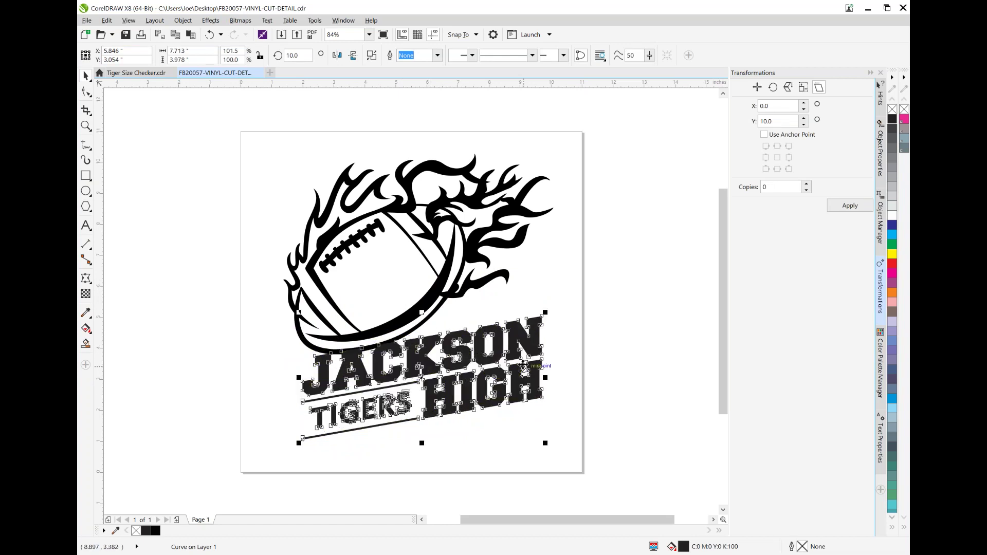
{"action": "left_click_drag", "start_coordinate": [530, 348], "coordinate": [522, 346]}
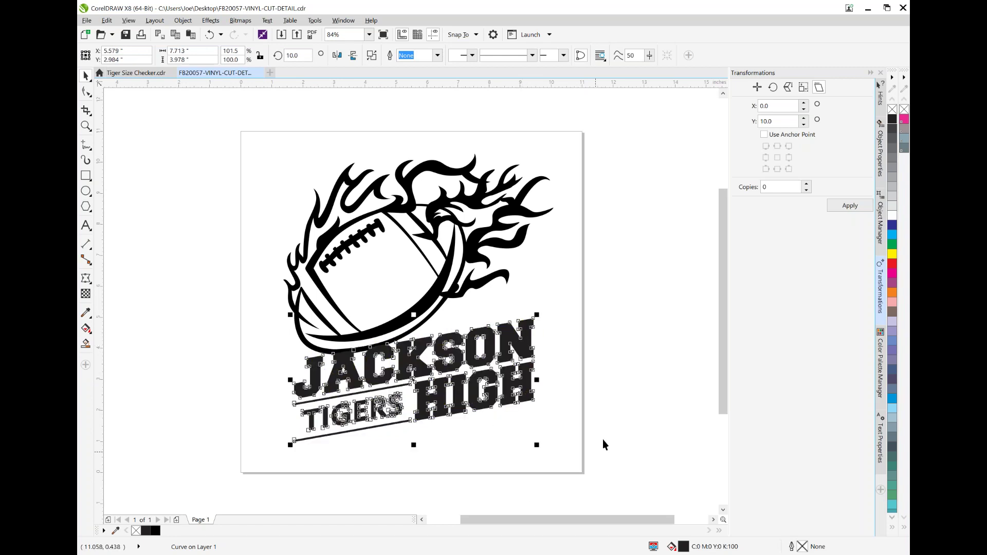
{"action": "left_click", "coordinate": [587, 359]}
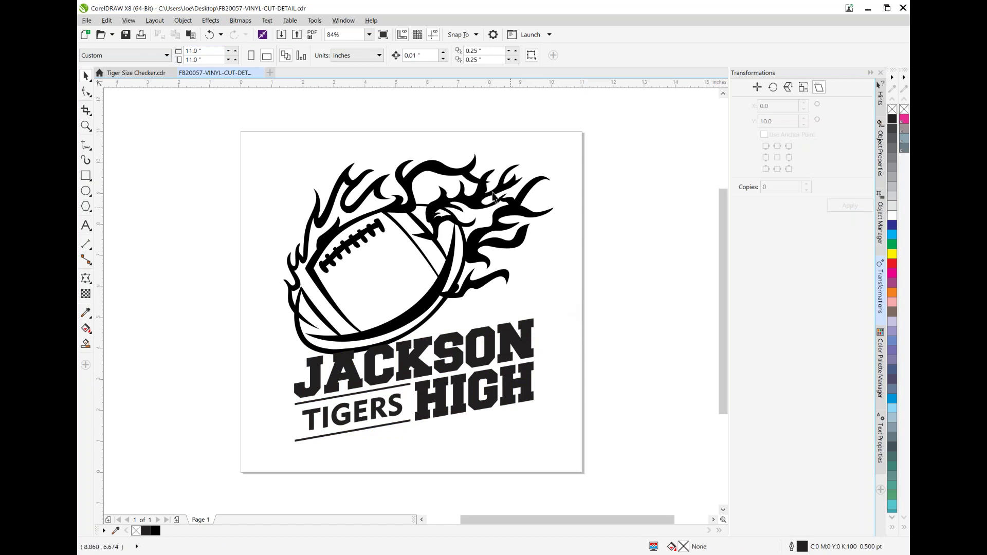
Weld the flaming football and the skewed lettering into one curve
{"action": "left_click", "coordinate": [474, 249]}
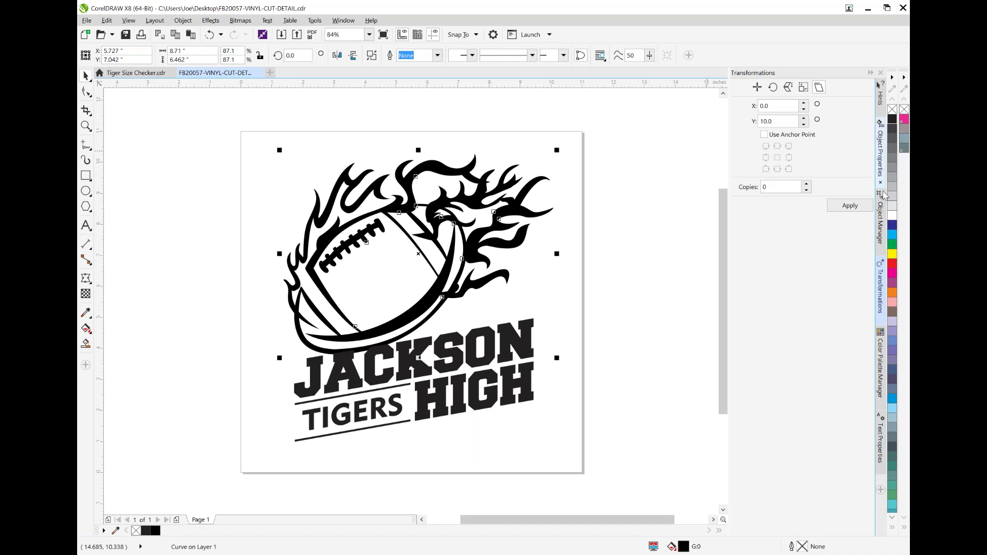
{"action": "left_click", "coordinate": [880, 221]}
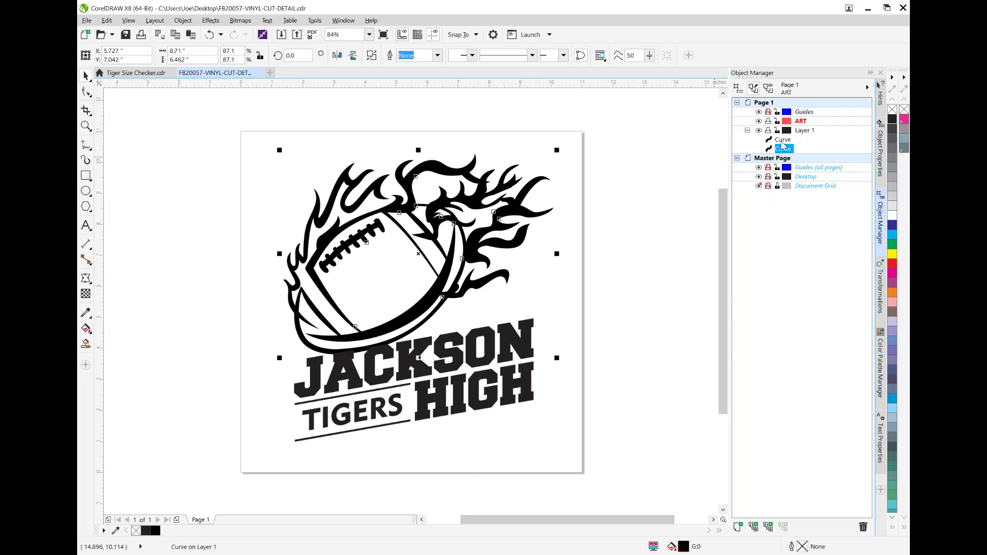
{"action": "left_click", "coordinate": [783, 141], "text": "shift"}
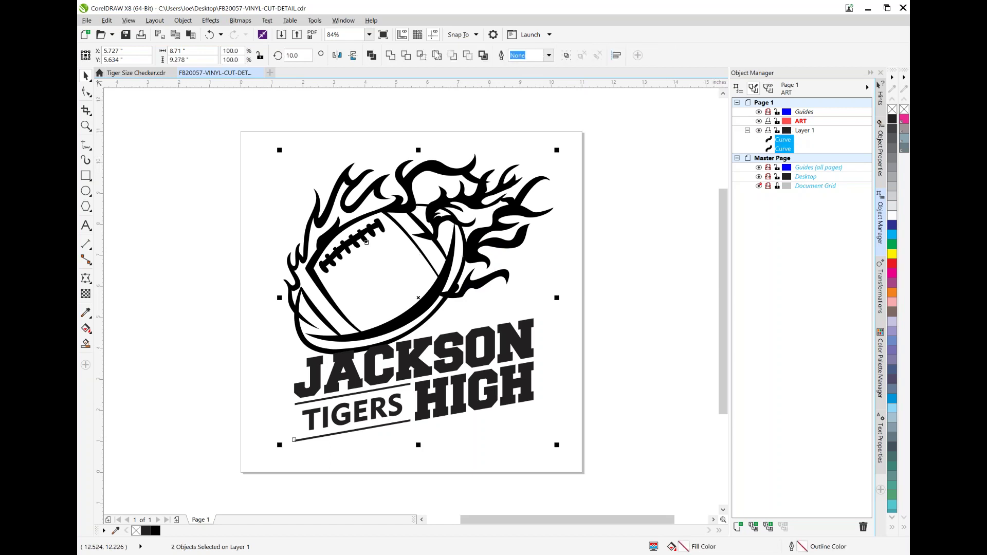
{"action": "left_click", "coordinate": [391, 55]}
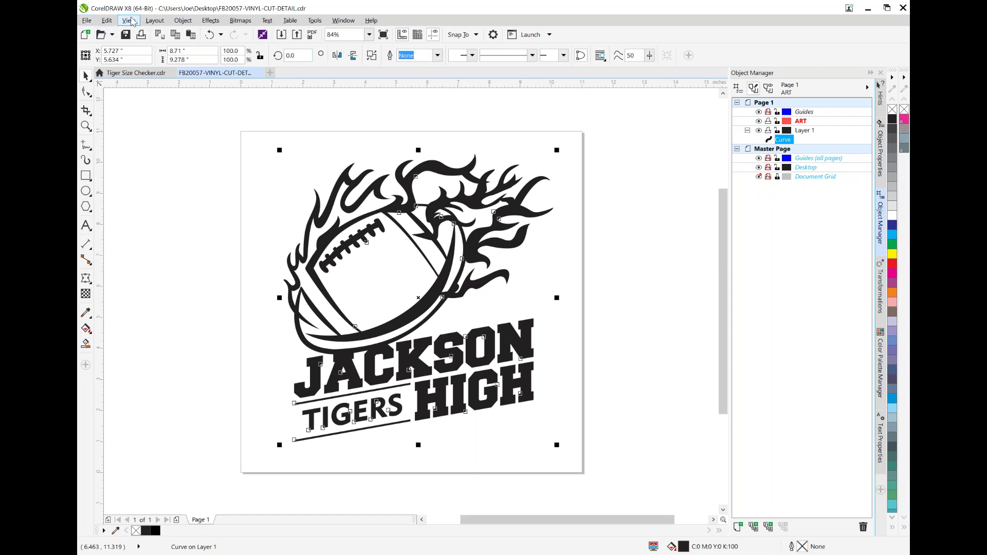
Display the welded design in Wireframe view to check its cut outlines
{"action": "left_click", "coordinate": [128, 20]}
{"action": "left_click", "coordinate": [149, 45]}
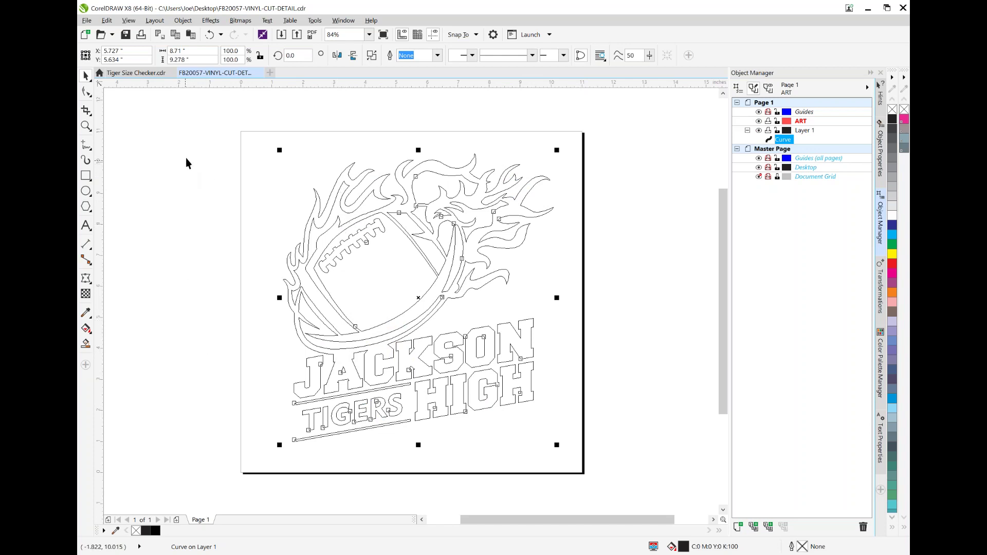
{"action": "left_click", "coordinate": [129, 21]}
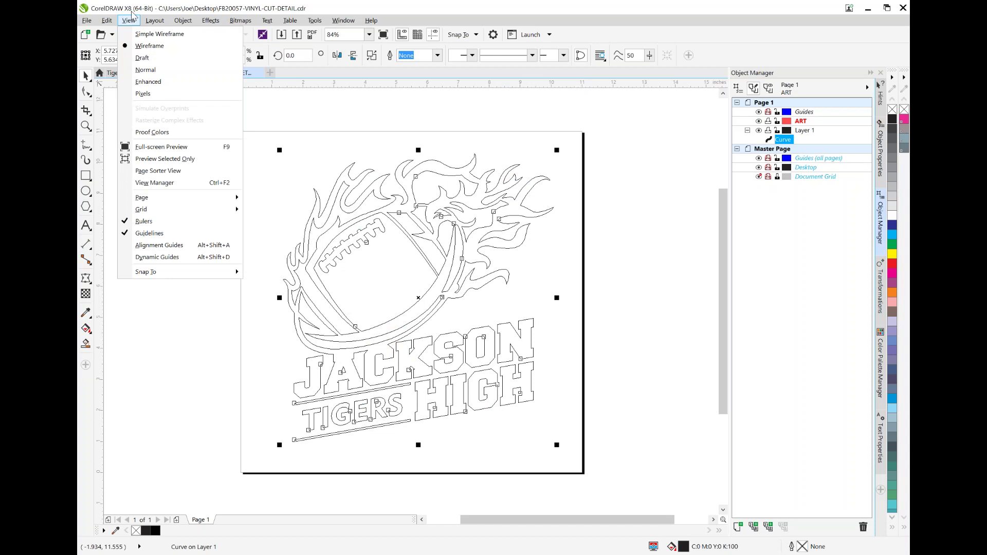
{"action": "left_click", "coordinate": [130, 19]}
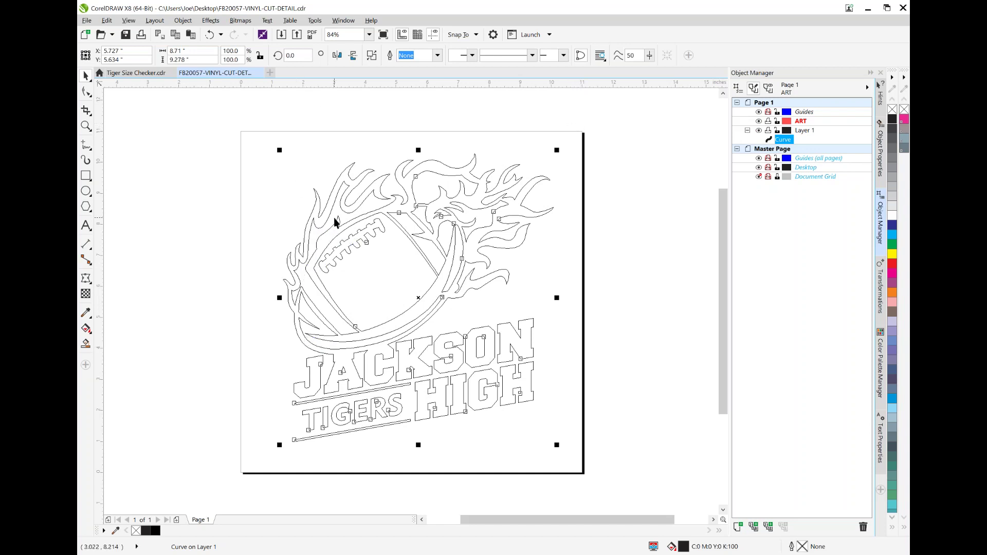
Return to Normal view and place a duplicate of the welded design above the original on Layer 1
{"action": "left_click", "coordinate": [128, 20]}
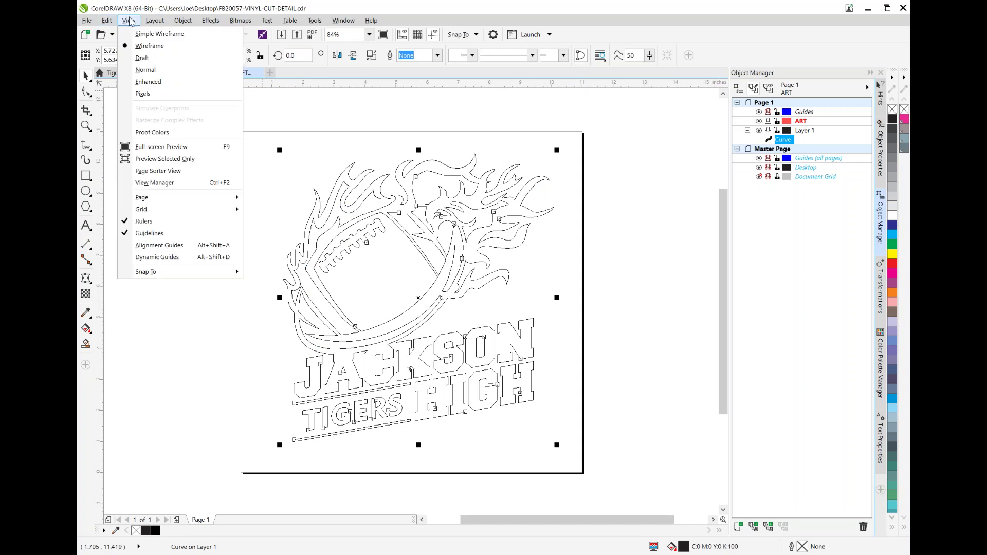
{"action": "left_click", "coordinate": [146, 70]}
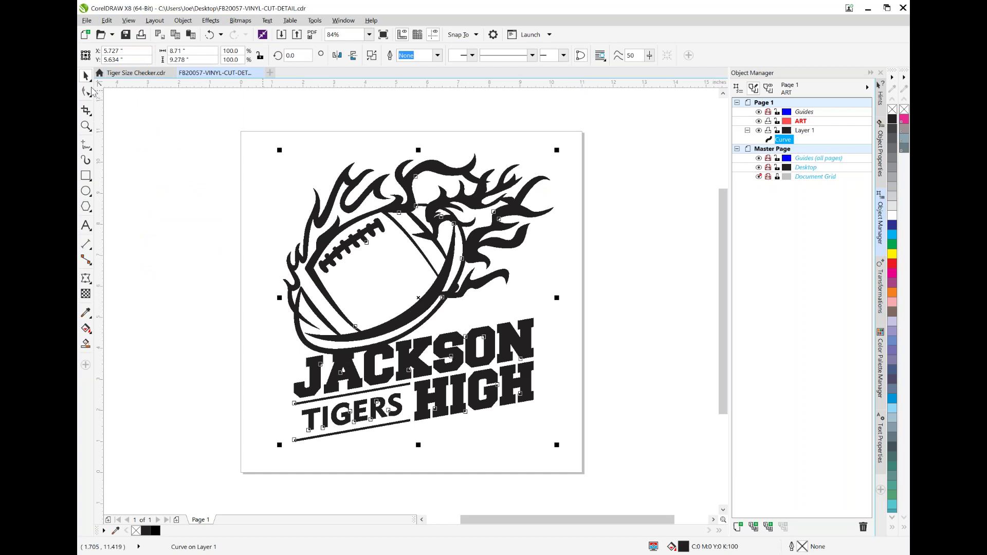
{"action": "left_click", "coordinate": [401, 204]}
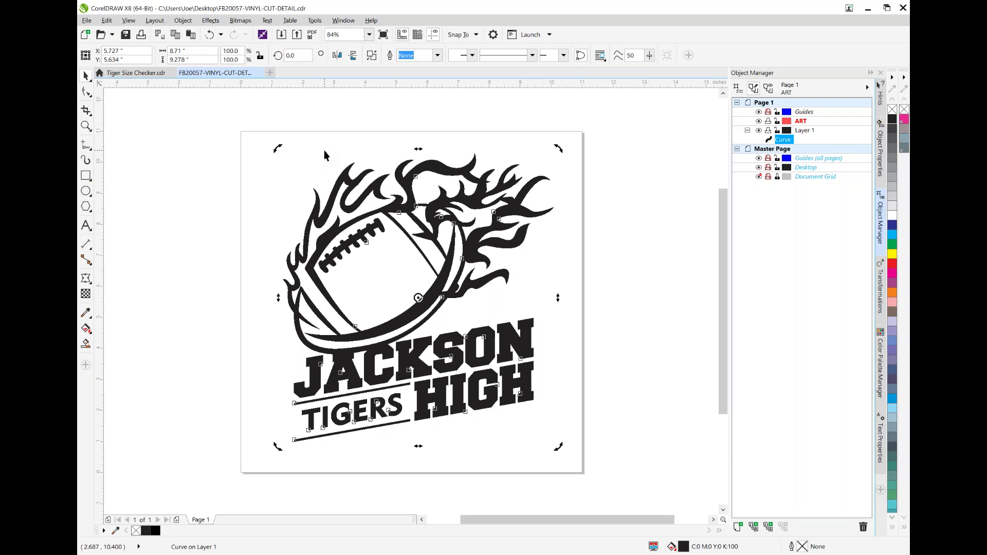
{"action": "key", "text": "ctrl+v"}
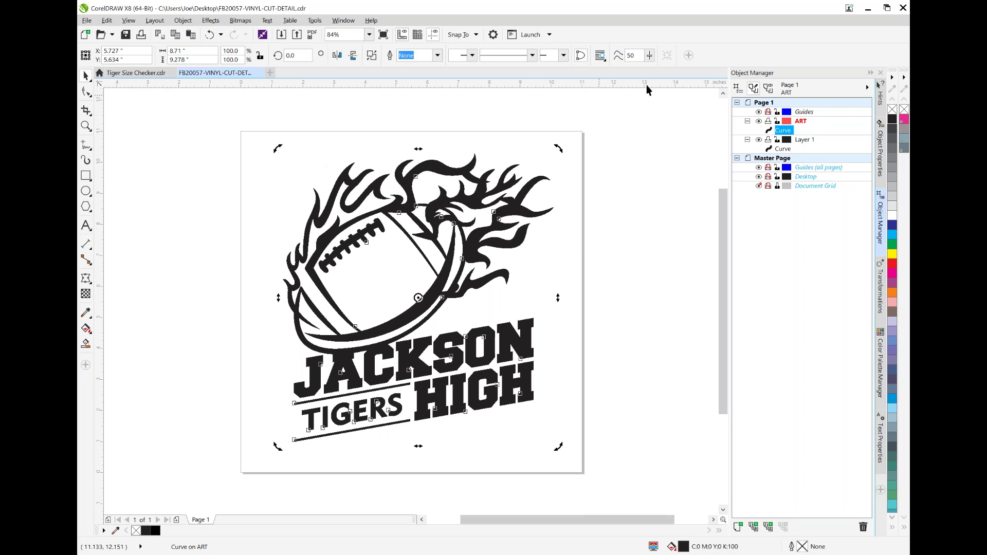
{"action": "left_click_drag", "start_coordinate": [785, 132], "coordinate": [786, 150]}
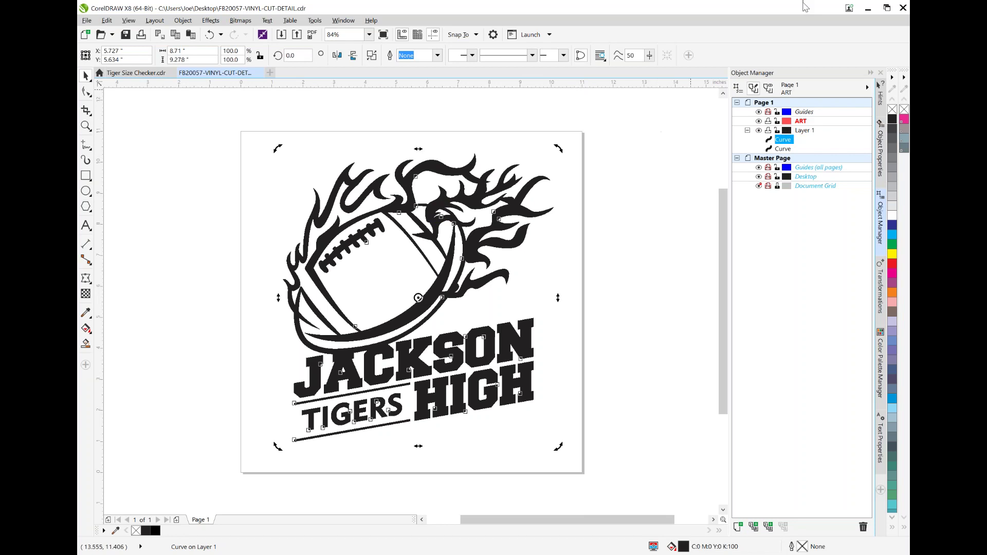
Set the outline width of the duplicate design to Hairline in the Outline Pen settings
{"action": "left_click", "coordinate": [903, 9]}
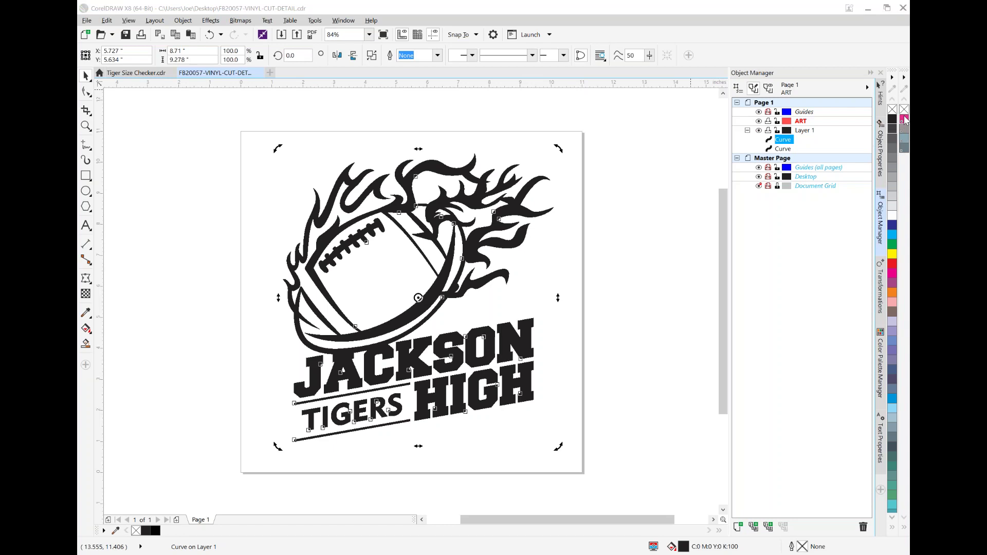
{"action": "double_click", "coordinate": [804, 548]}
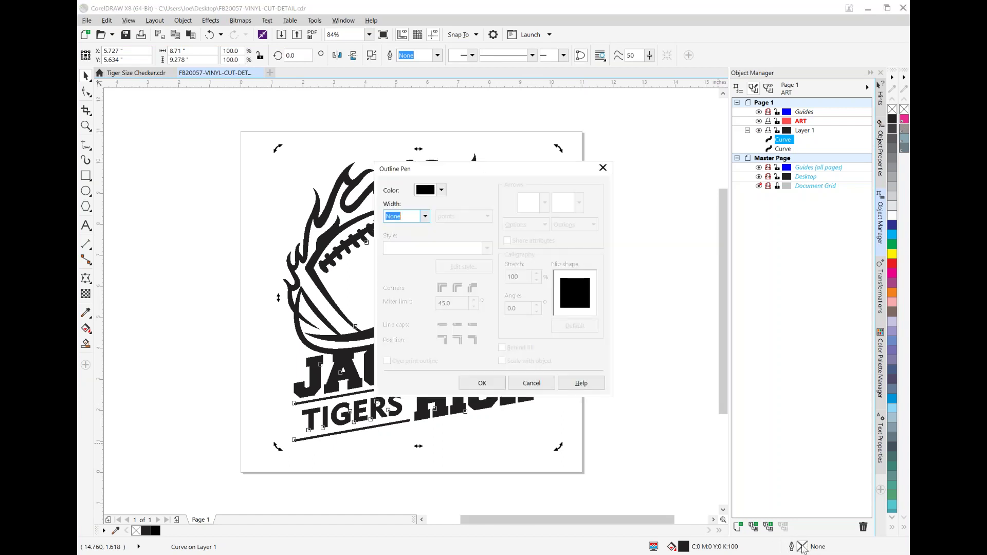
{"action": "left_click", "coordinate": [421, 215]}
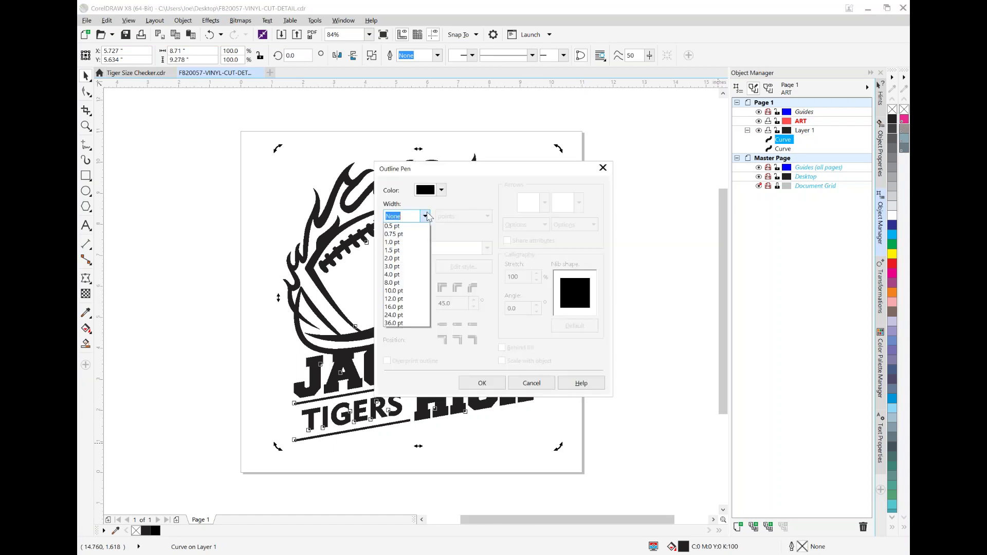
{"action": "left_click", "coordinate": [411, 238]}
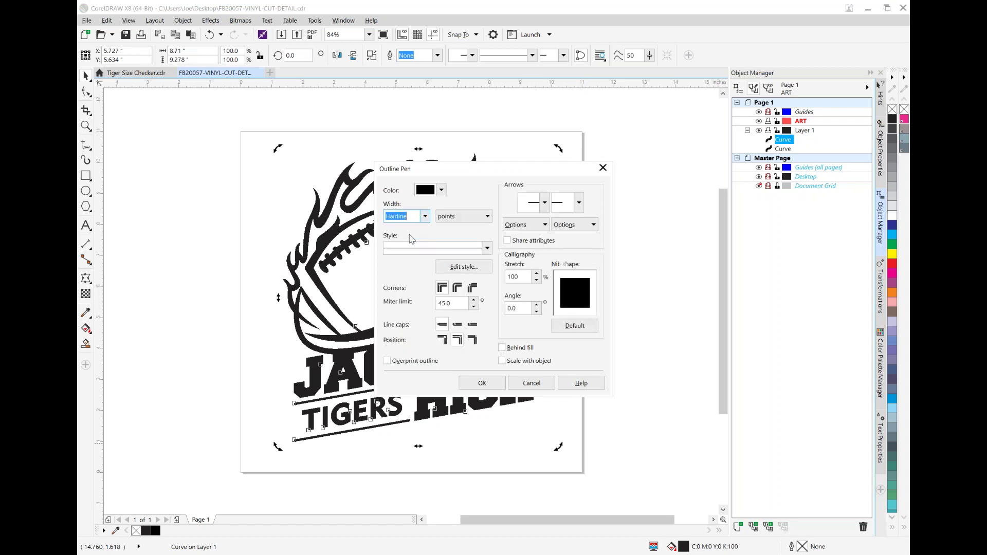
Color the duplicate's outline with the CutContour spot color from the Roland VersaWorks palette and remove its fill
{"action": "left_click", "coordinate": [442, 190]}
{"action": "left_click", "coordinate": [441, 190]}
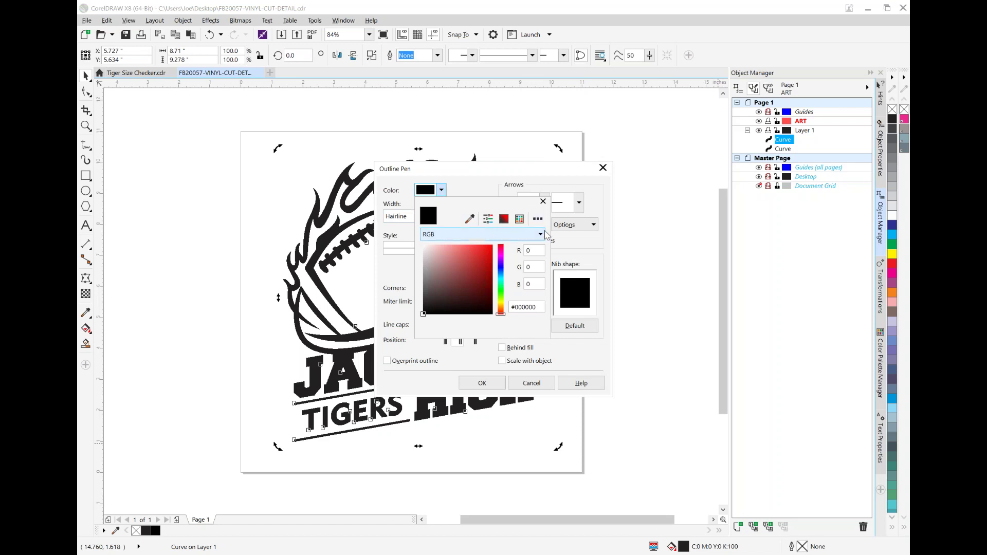
{"action": "left_click", "coordinate": [540, 234]}
{"action": "left_click", "coordinate": [449, 209]}
{"action": "left_click", "coordinate": [468, 219]}
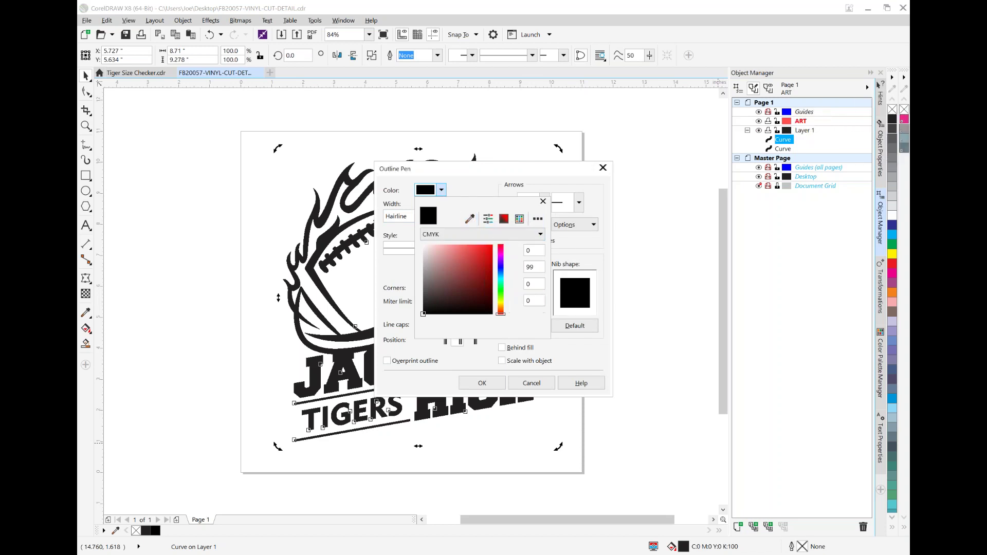
{"action": "left_click", "coordinate": [905, 116]}
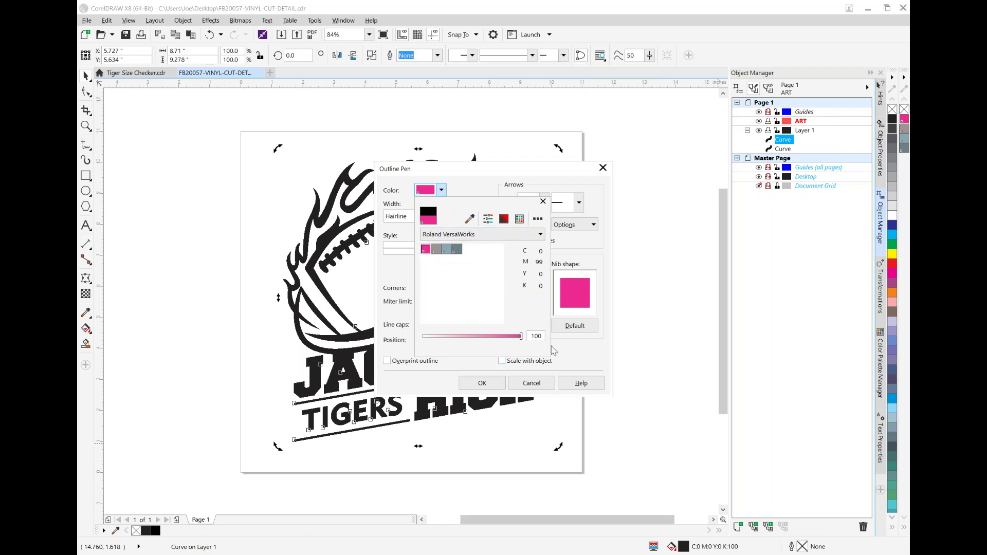
{"action": "left_click", "coordinate": [496, 384]}
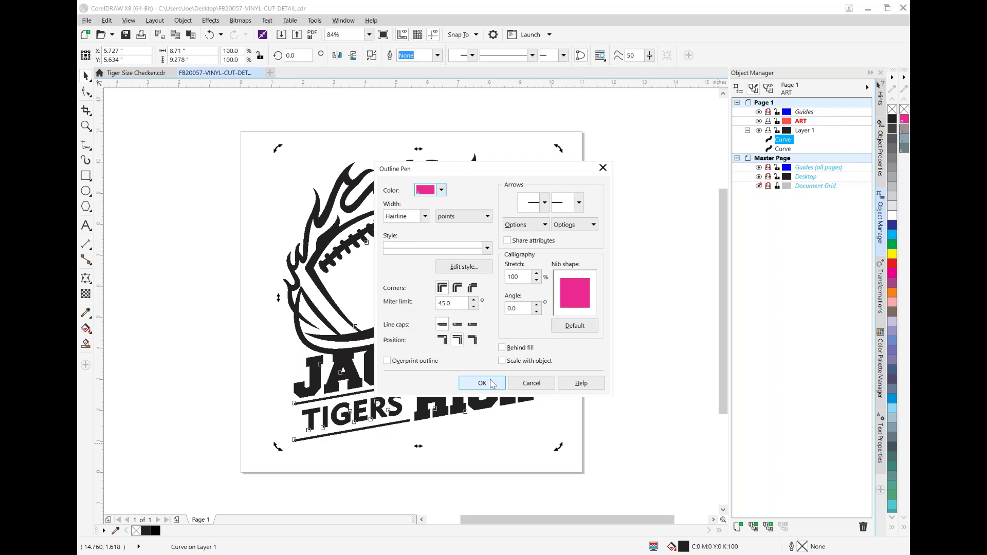
{"action": "left_click", "coordinate": [492, 385]}
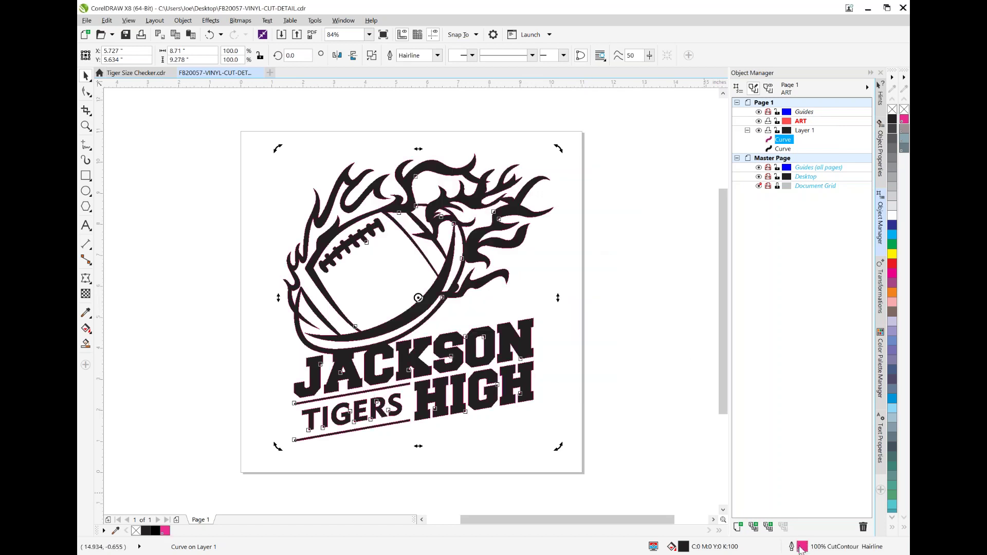
{"action": "left_click", "coordinate": [892, 110]}
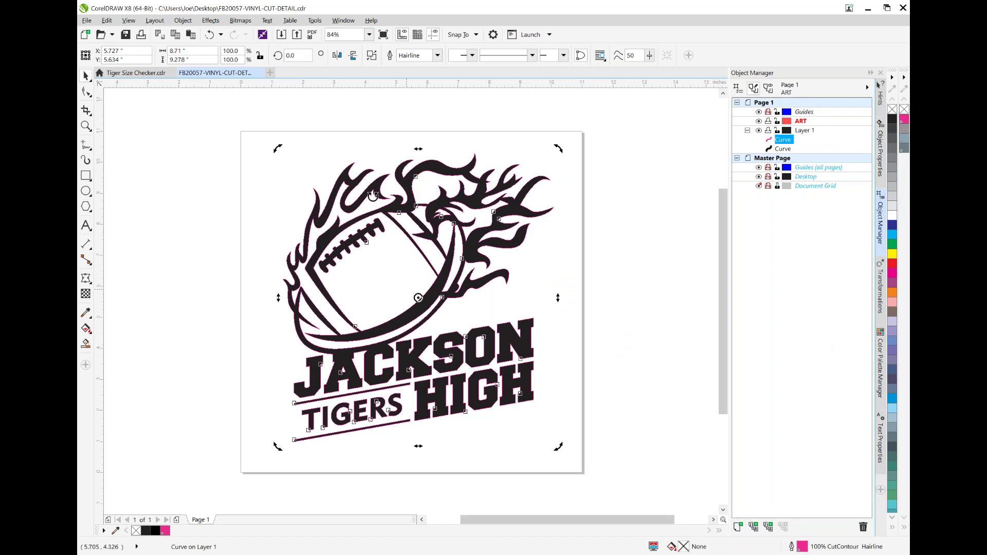
Examine the cut outline around the flames up close, and check the whole design in Wireframe view
{"action": "left_click", "coordinate": [86, 126]}
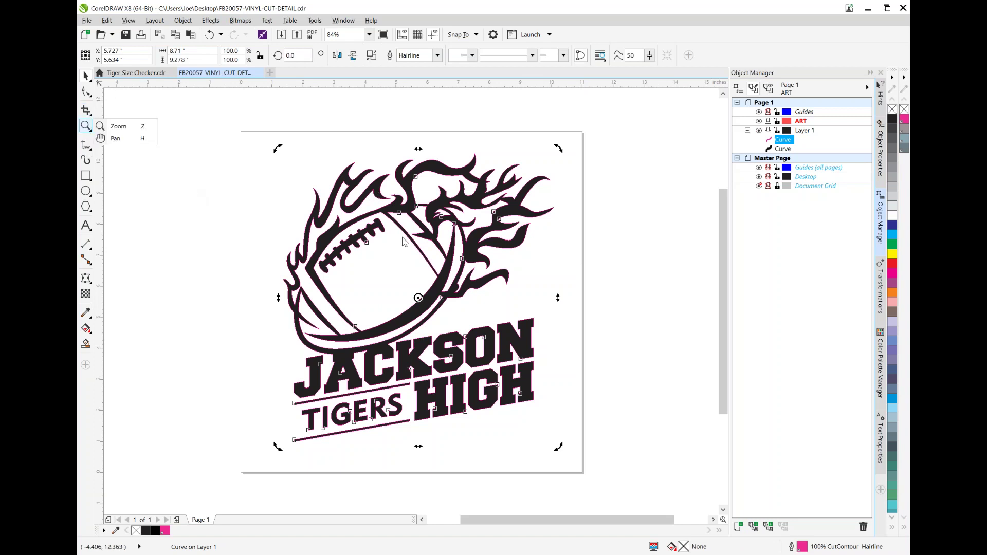
{"action": "left_click", "coordinate": [131, 127]}
{"action": "left_click", "coordinate": [385, 233]}
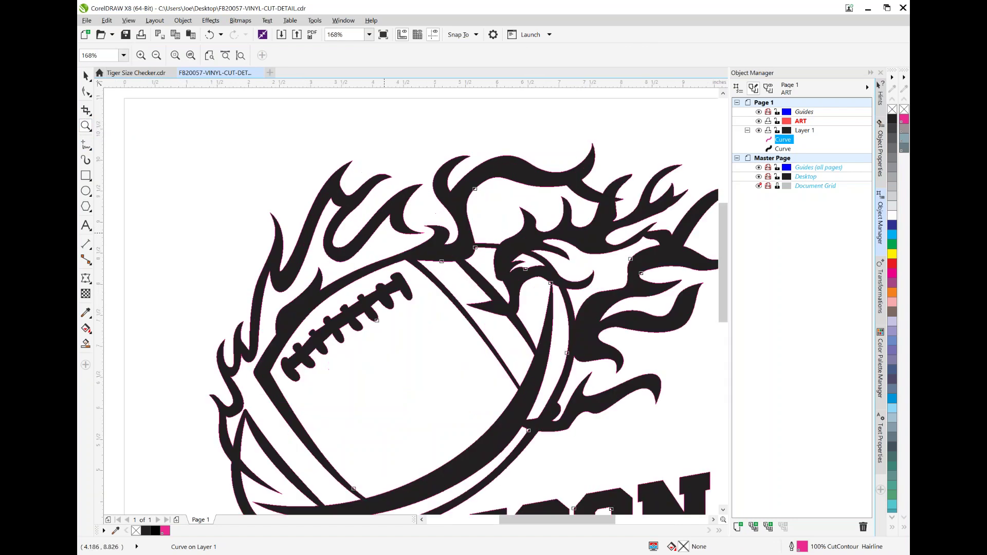
{"action": "left_click", "coordinate": [389, 235]}
{"action": "left_click", "coordinate": [393, 236]}
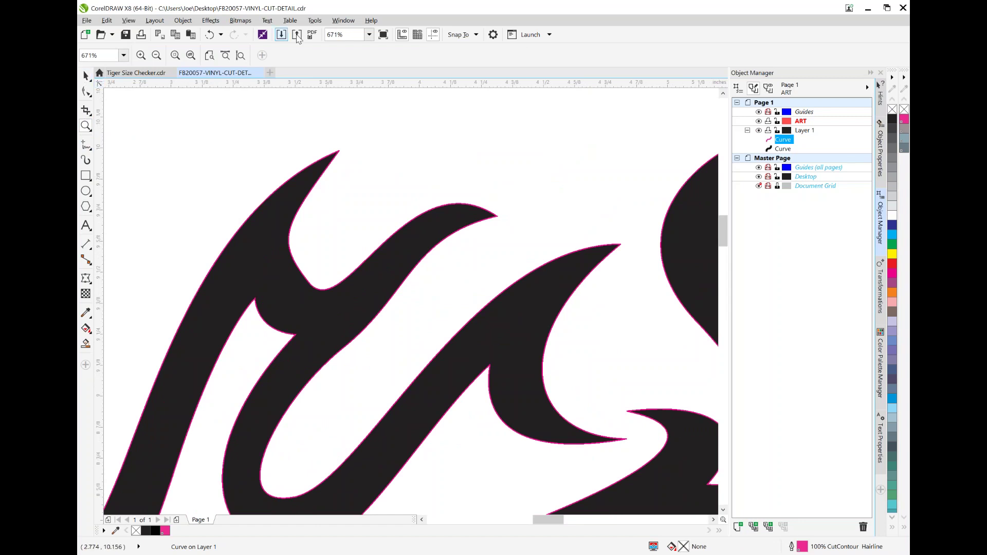
{"action": "left_click", "coordinate": [369, 35]}
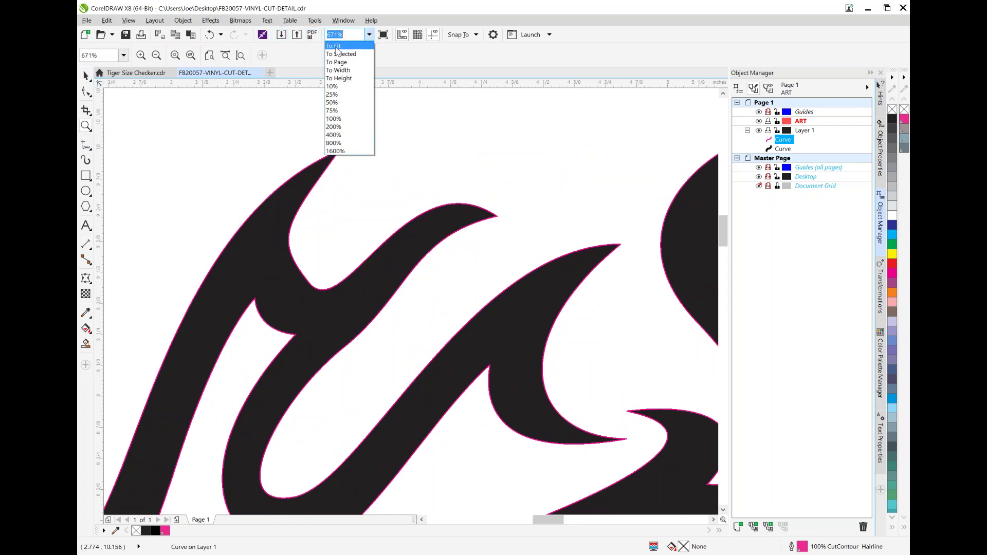
{"action": "left_click", "coordinate": [337, 47]}
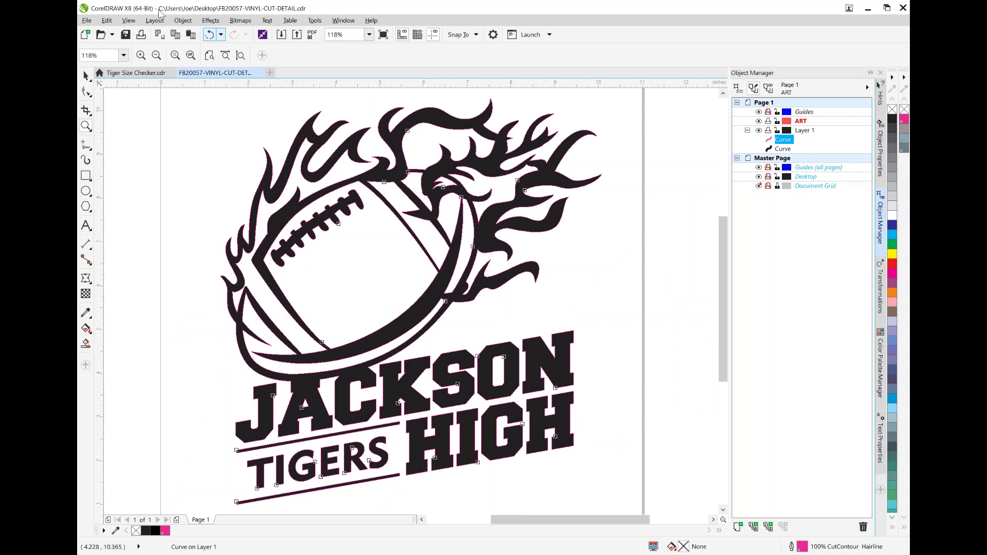
{"action": "left_click", "coordinate": [128, 21]}
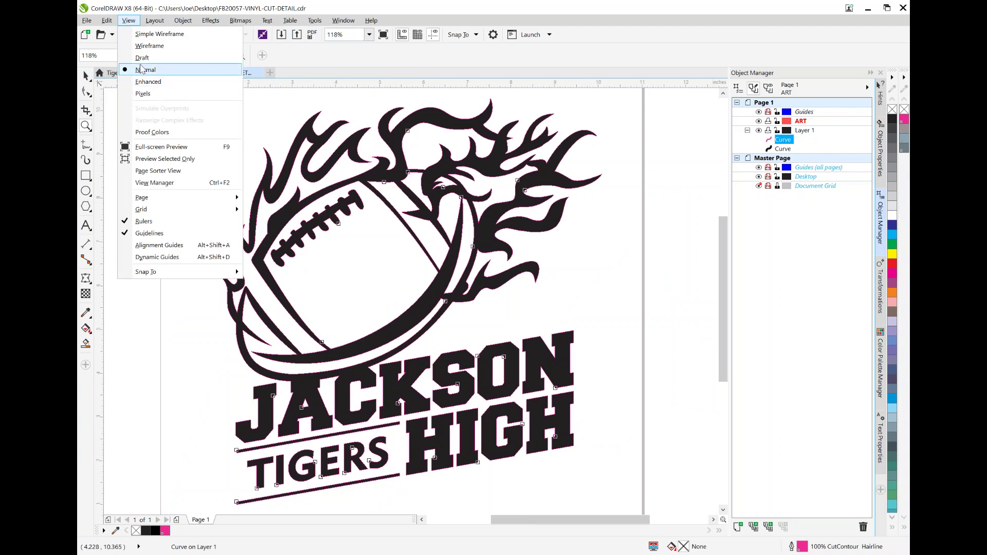
{"action": "left_click", "coordinate": [149, 47]}
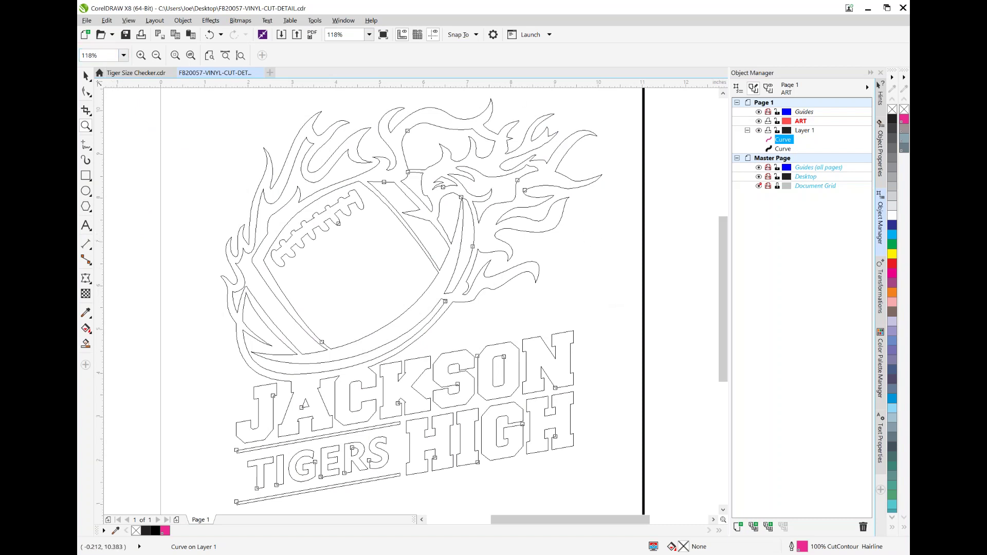
Open the Peace Love Dance drawing from the Desktop folder
{"action": "left_click", "coordinate": [86, 21]}
{"action": "left_click", "coordinate": [108, 55]}
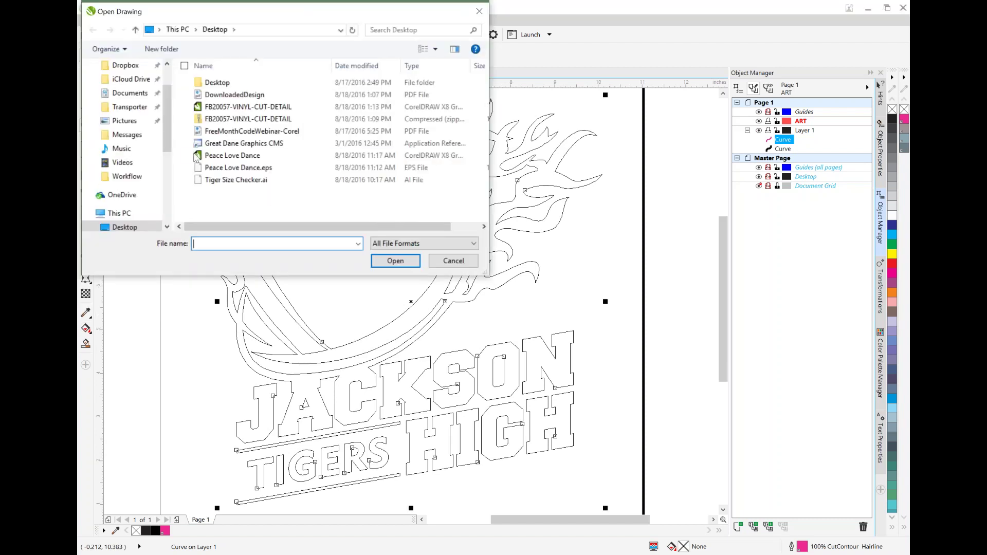
{"action": "double_click", "coordinate": [240, 156]}
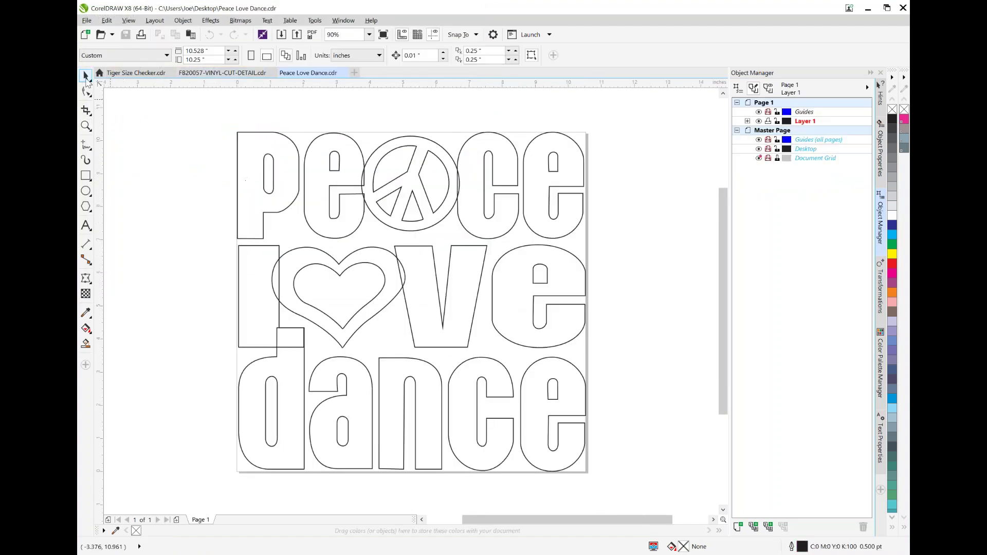
Try filling all the Peace Love Dance shapes with black, and undo the fill
{"action": "left_click_drag", "start_coordinate": [283, 174], "coordinate": [639, 509]}
{"action": "left_click", "coordinate": [891, 119]}
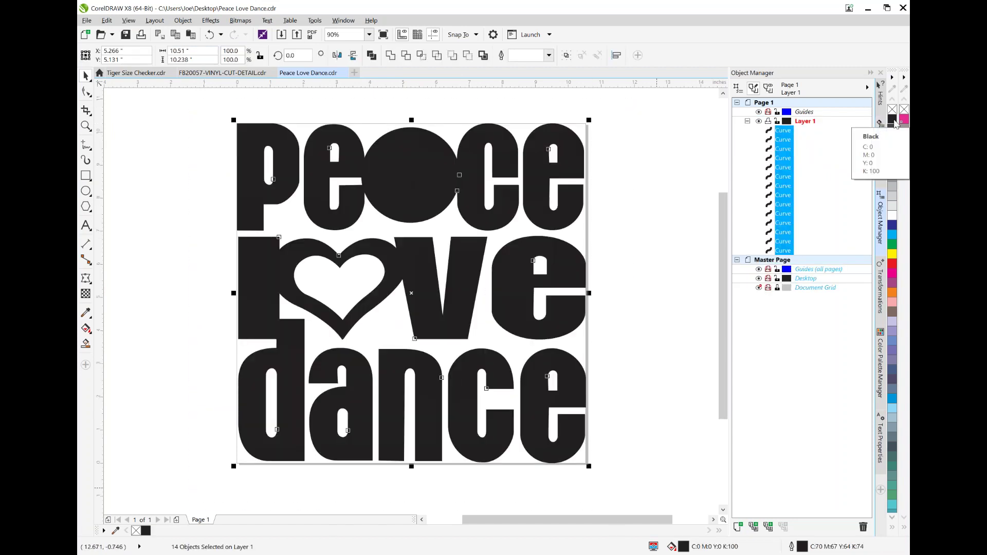
{"action": "key", "text": "ctrl+z"}
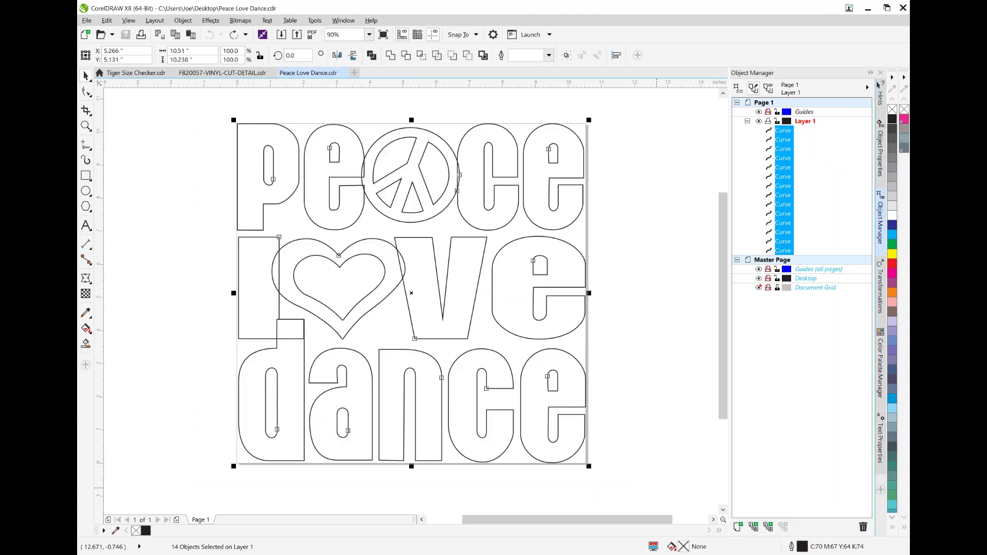
{"action": "left_click", "coordinate": [663, 266]}
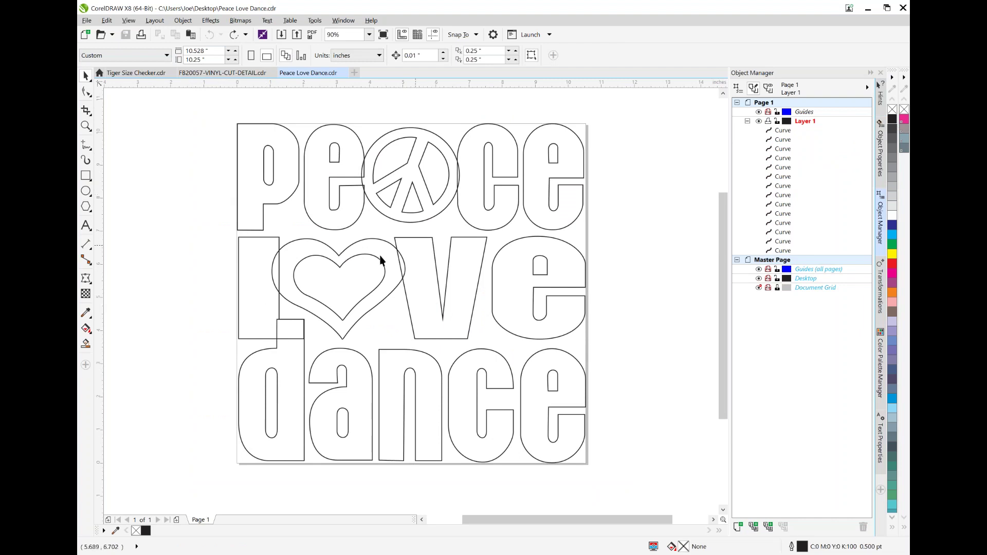
{"action": "left_click", "coordinate": [403, 268]}
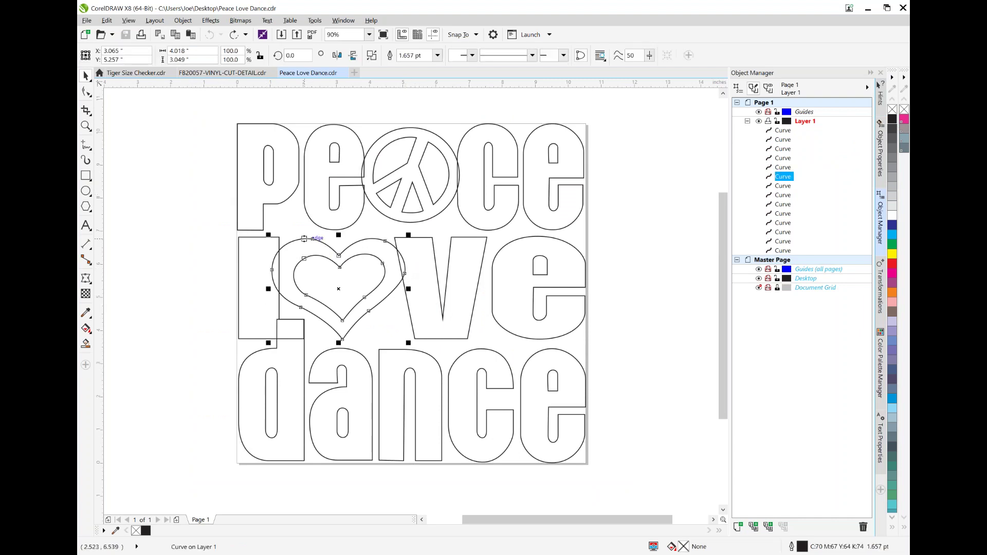
{"action": "left_click", "coordinate": [278, 239]}
{"action": "left_click", "coordinate": [433, 245]}
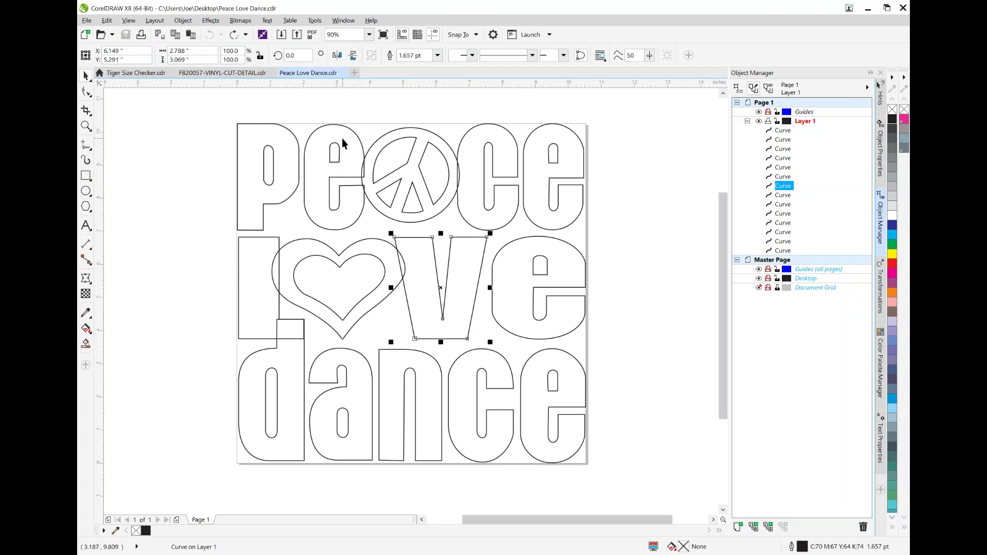
Weld the first e, the peace symbol and the c of the word "peace" into one curve
{"action": "left_click_drag", "start_coordinate": [325, 110], "coordinate": [359, 163]}
{"action": "left_click", "coordinate": [362, 149]}
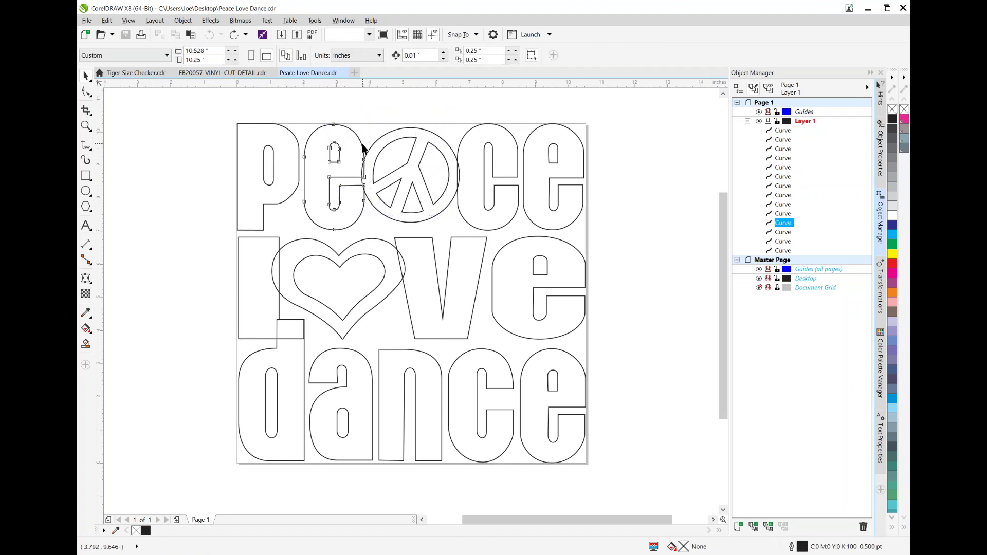
{"action": "left_click", "coordinate": [431, 136], "text": "shift"}
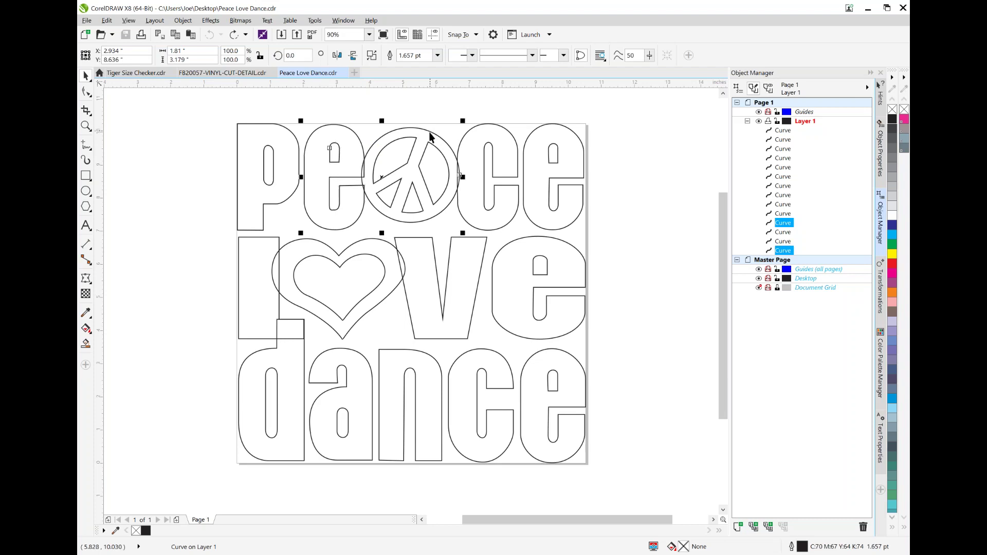
{"action": "left_click", "coordinate": [465, 134], "text": "shift"}
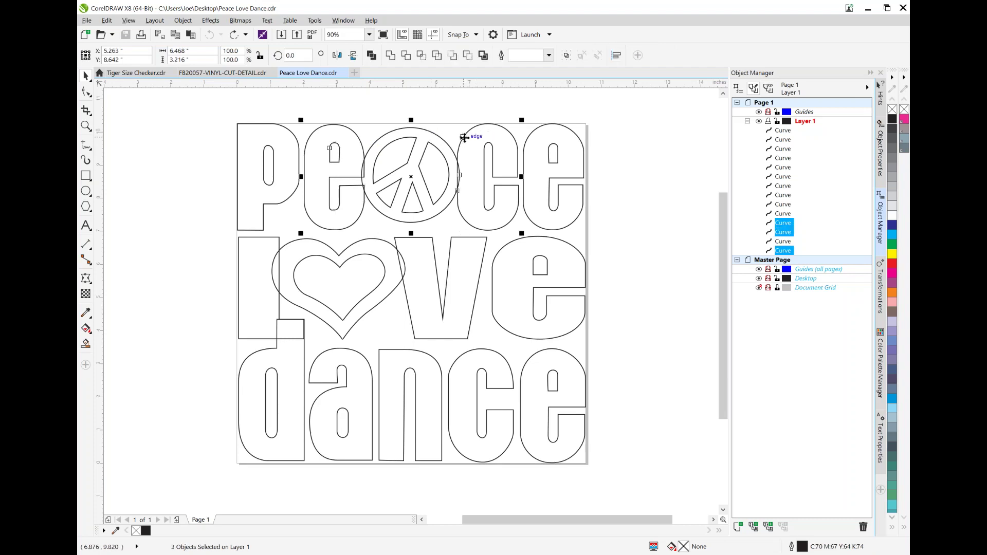
{"action": "left_click", "coordinate": [391, 55]}
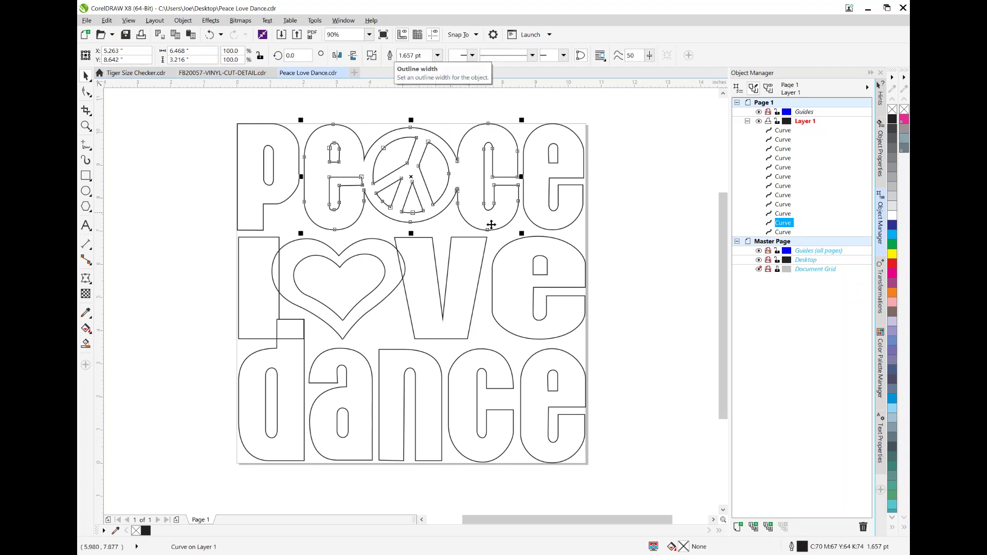
Weld the L, the heart and the v of "love" with the d of "dance" into one curve
{"action": "left_click", "coordinate": [280, 241]}
{"action": "left_click", "coordinate": [333, 250], "text": "shift"}
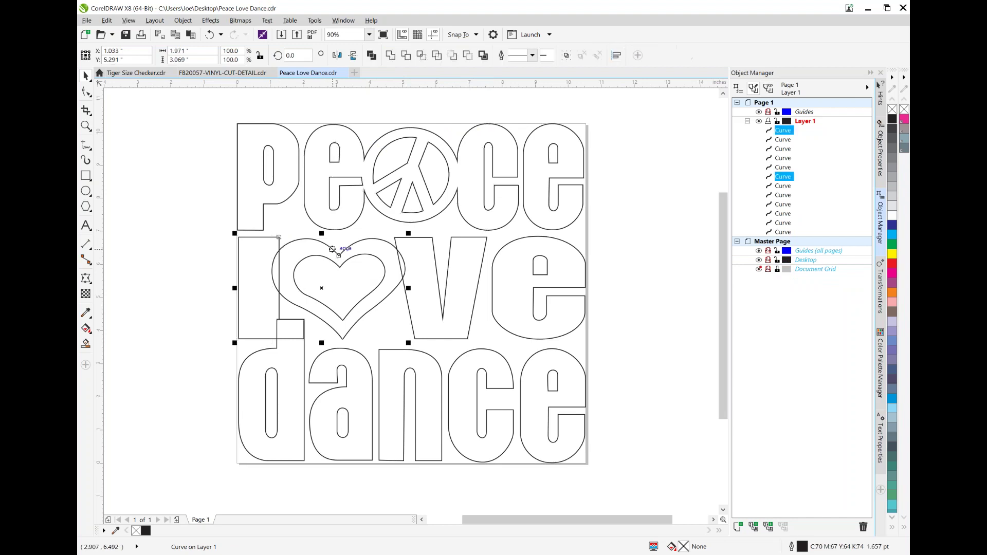
{"action": "left_click", "coordinate": [433, 248], "text": "shift"}
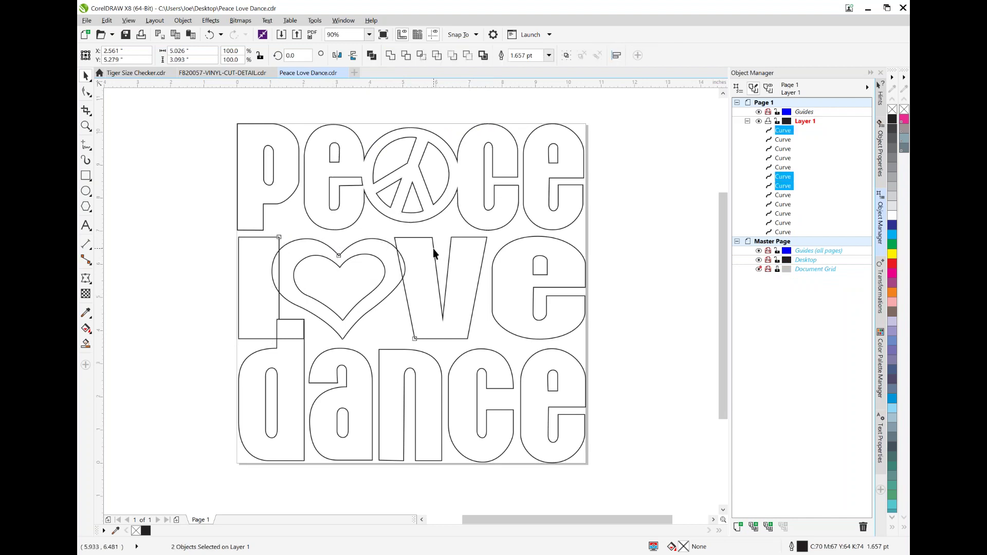
{"action": "left_click", "coordinate": [304, 349], "text": "shift"}
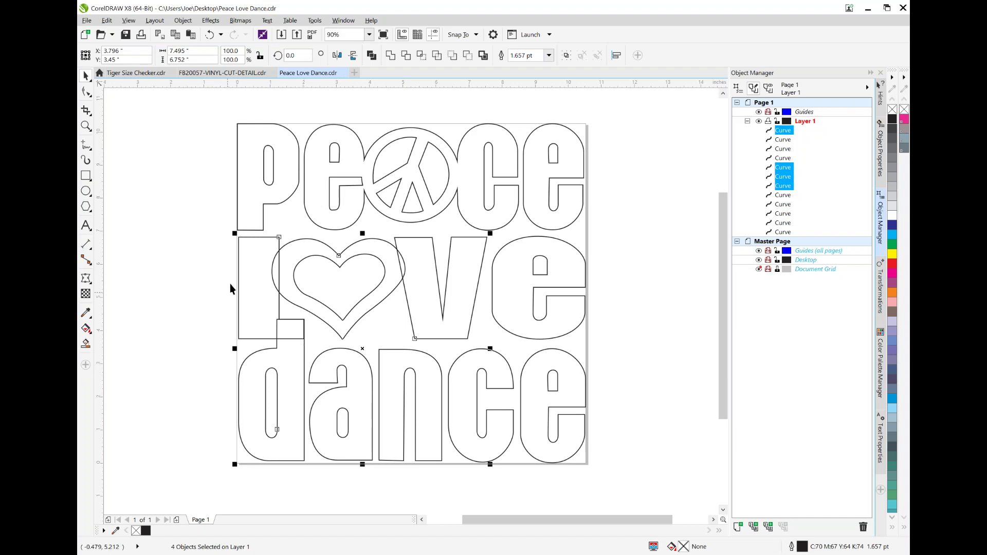
{"action": "left_click", "coordinate": [390, 56]}
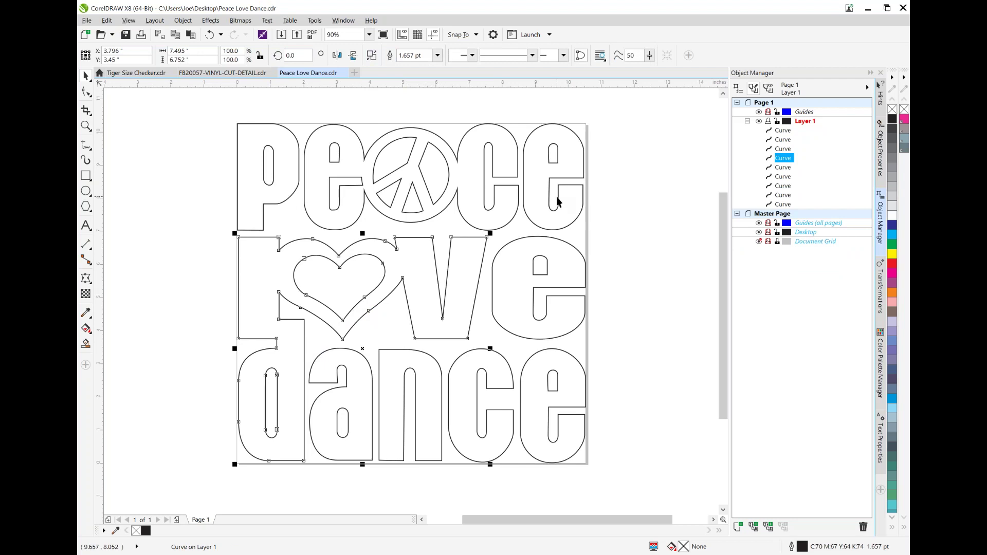
Select all the curves on Layer 1 and weld the whole Peace Love Dance design into a single curve
{"action": "left_click", "coordinate": [782, 131]}
{"action": "left_click", "coordinate": [782, 148], "text": "shift"}
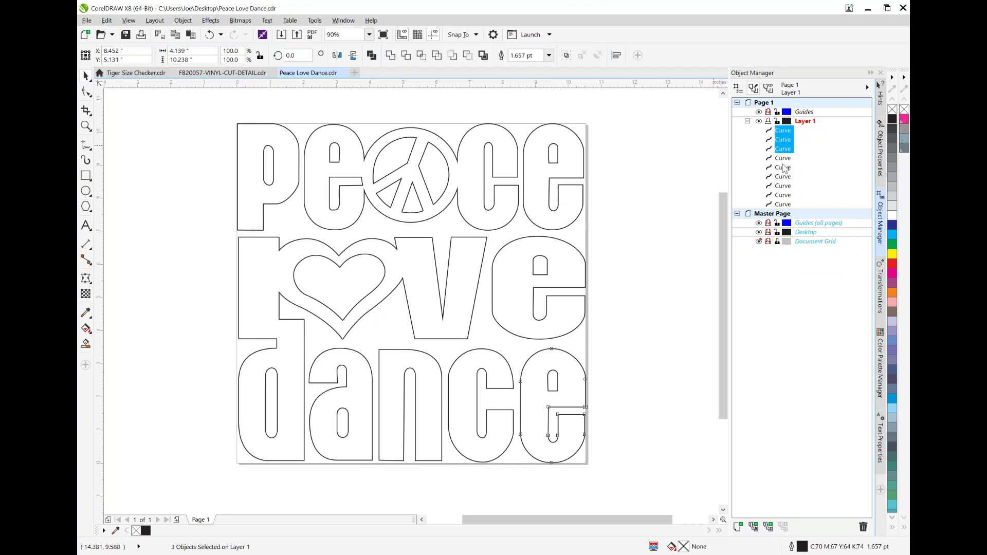
{"action": "left_click", "coordinate": [783, 196], "text": "shift"}
{"action": "left_click", "coordinate": [782, 205], "text": "shift"}
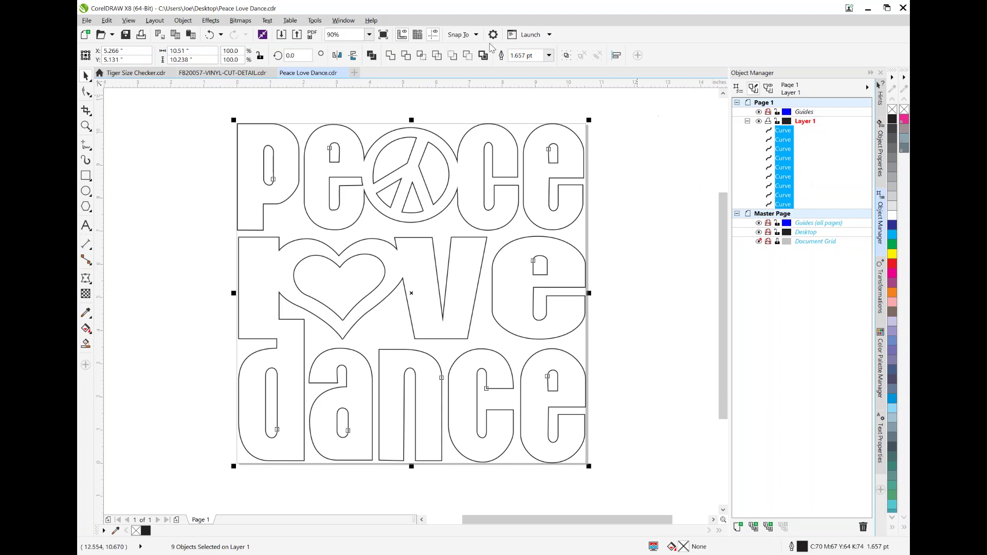
{"action": "left_click", "coordinate": [391, 57]}
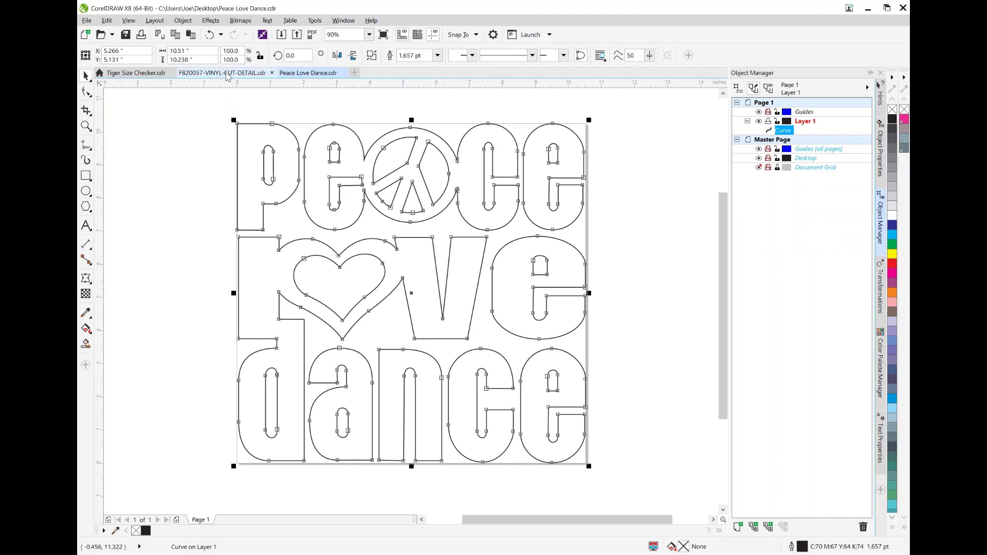
Set the FB20057-VINYL-CUT-DETAIL drawing to Normal view, fit the whole page in view and deselect the cut outline
{"action": "left_click", "coordinate": [227, 73]}
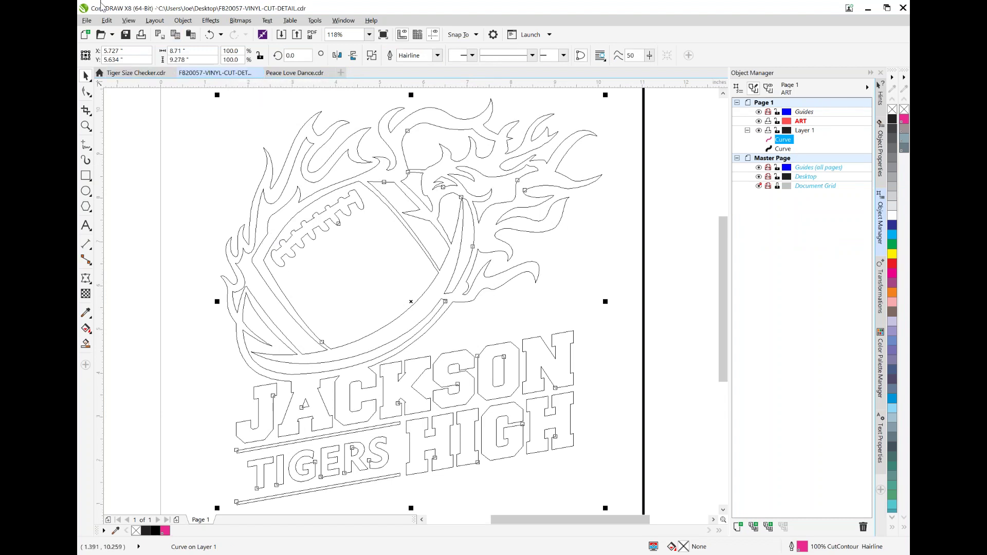
{"action": "left_click", "coordinate": [129, 21]}
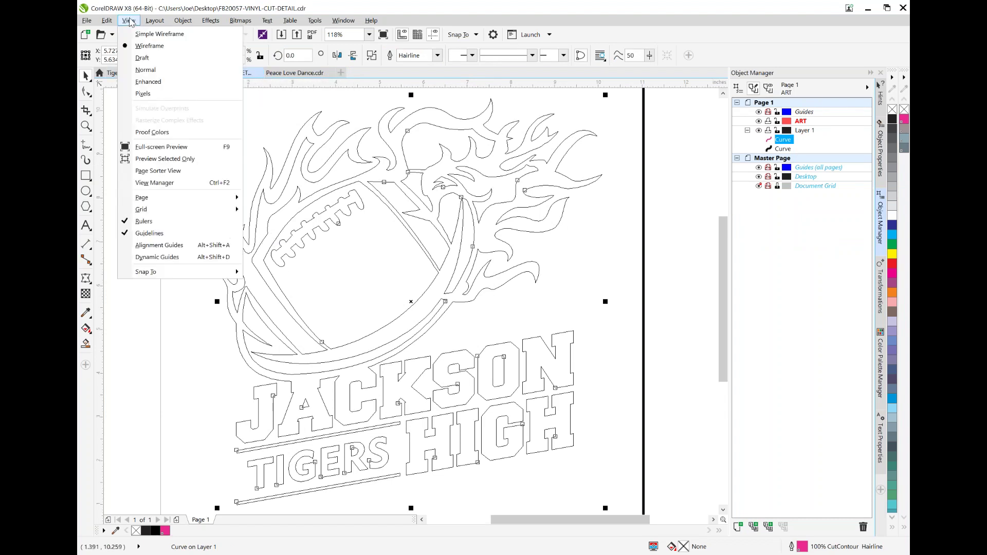
{"action": "left_click", "coordinate": [141, 70]}
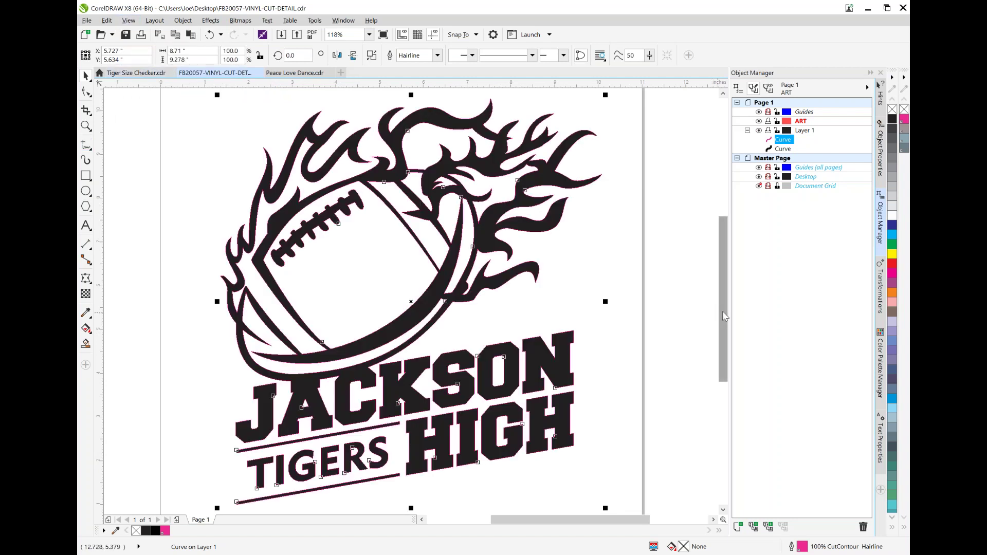
{"action": "left_click_drag", "start_coordinate": [723, 311], "coordinate": [715, 326]}
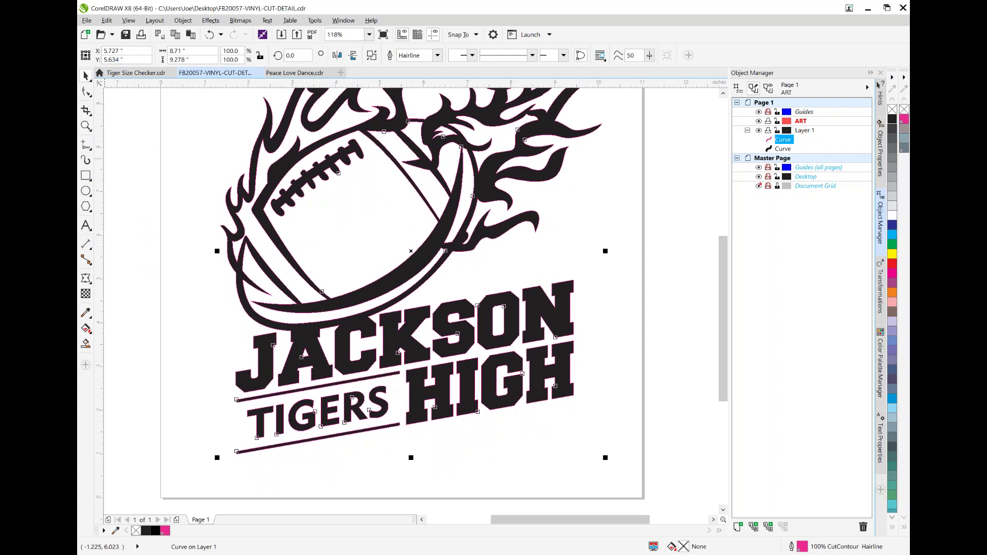
{"action": "left_click", "coordinate": [370, 34]}
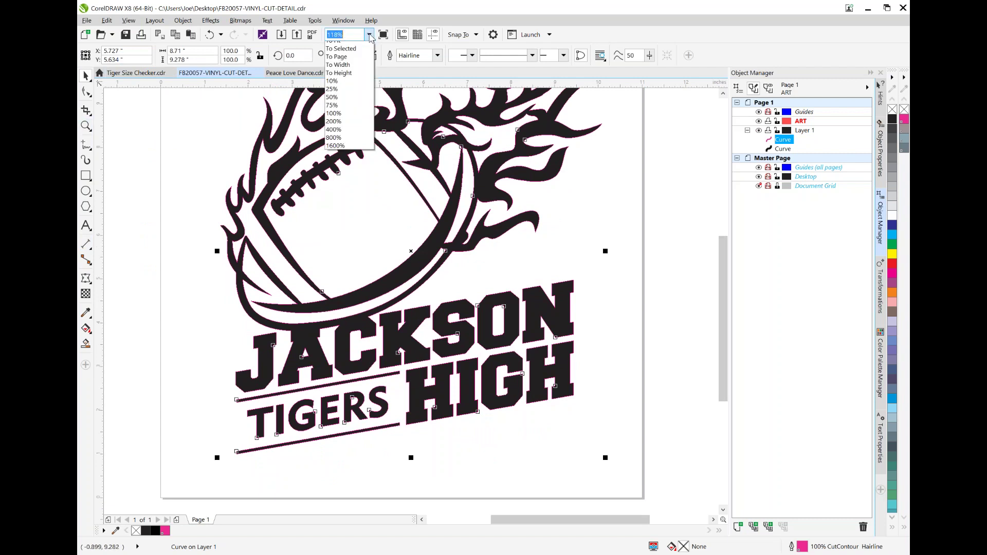
{"action": "left_click", "coordinate": [339, 56]}
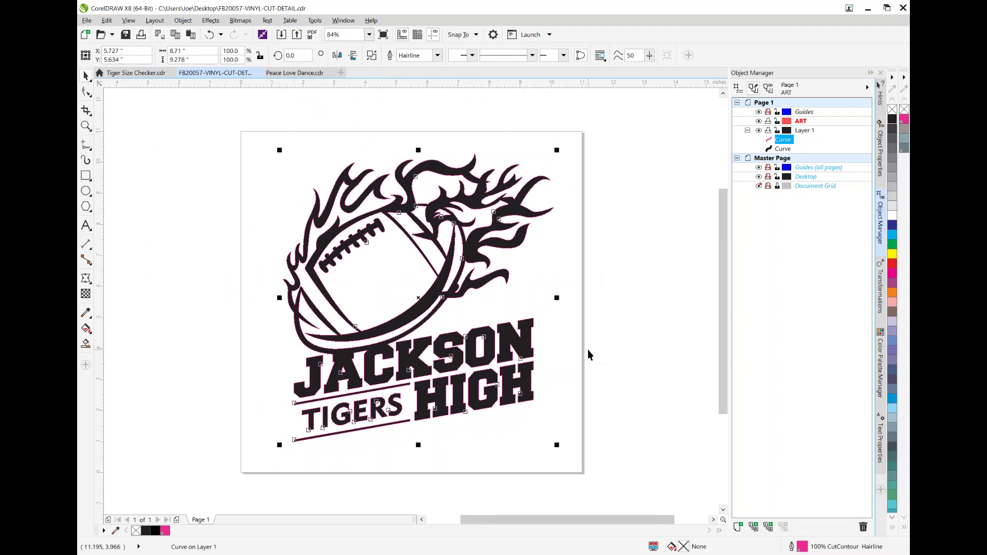
{"action": "left_click", "coordinate": [649, 343]}
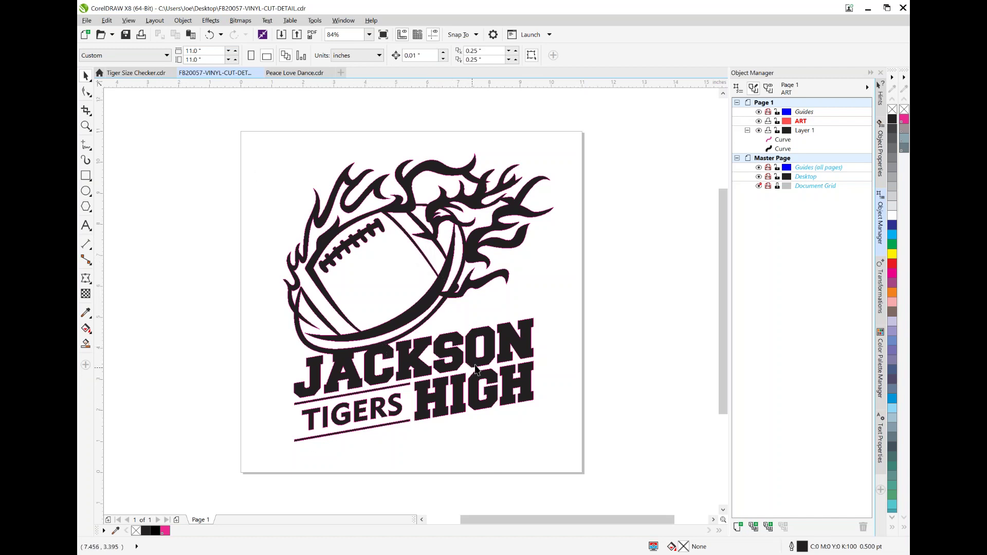
Switch to the Edge browser, search Great Dane Graphics for "eagle" and filter the results by Vinyl Cutting - Detailed
{"action": "left_click", "coordinate": [868, 8]}
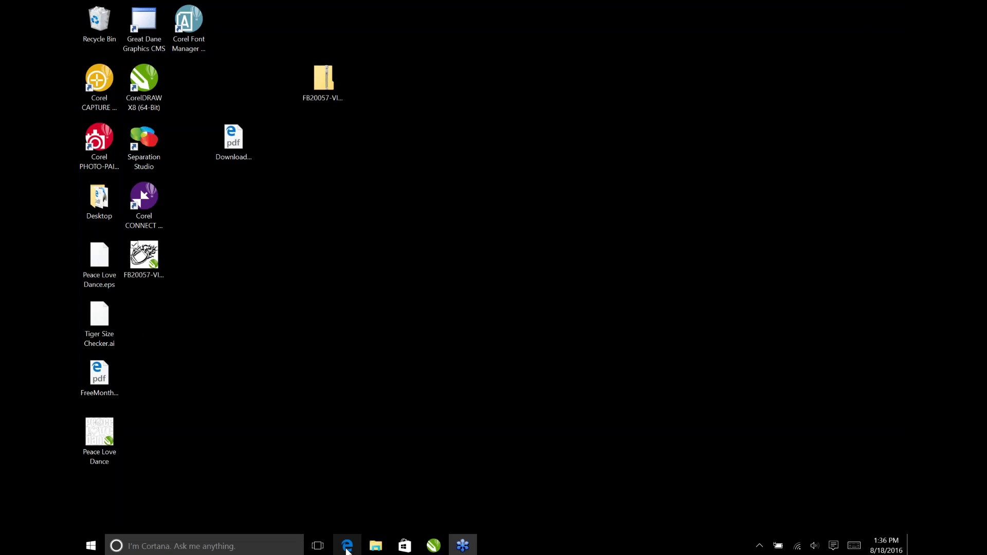
{"action": "left_click", "coordinate": [348, 546]}
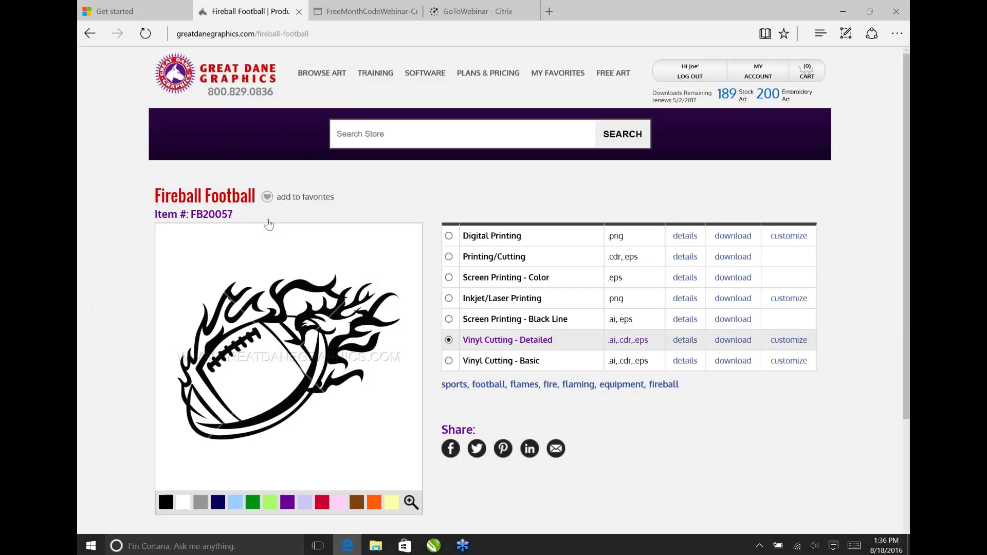
{"action": "type", "text": "eagle"}
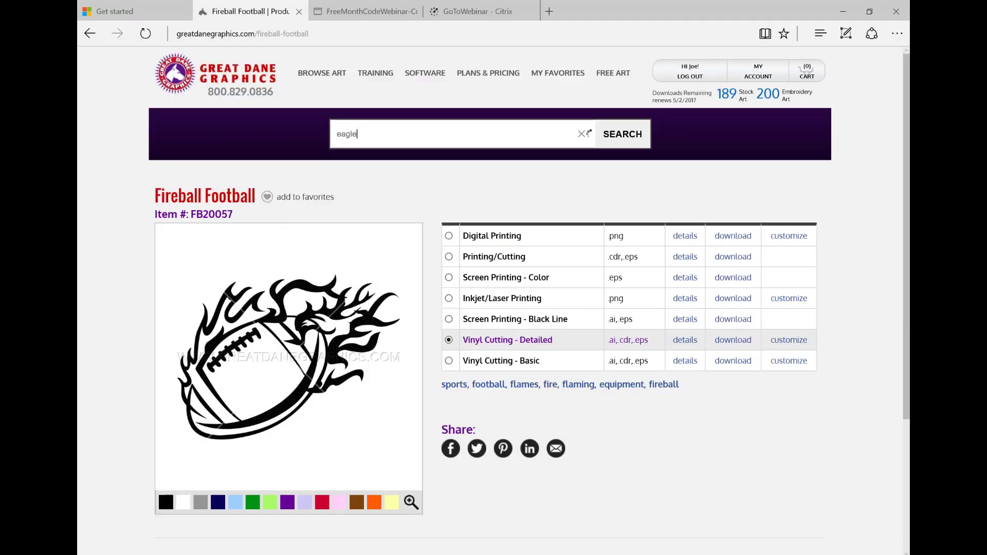
{"action": "key", "text": "Return"}
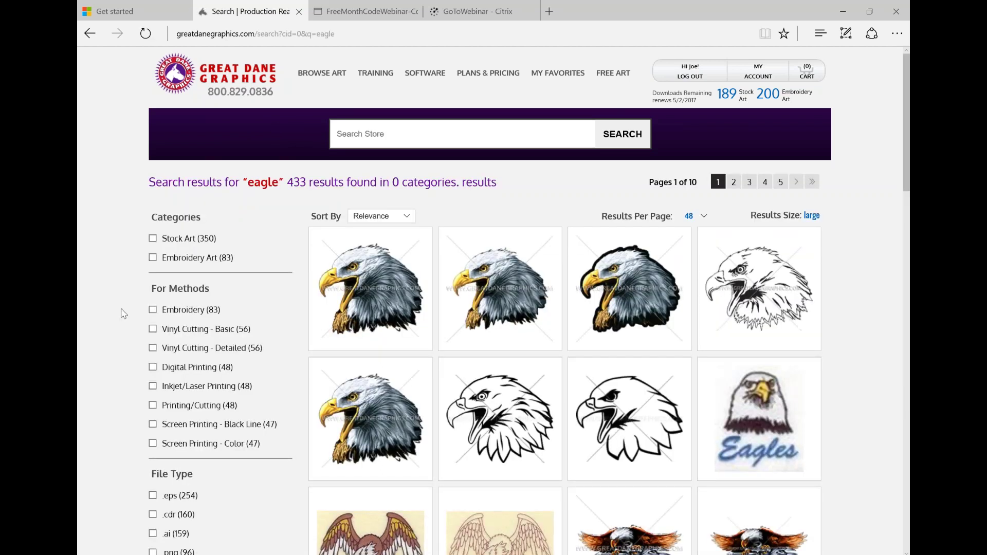
{"action": "left_click", "coordinate": [153, 350]}
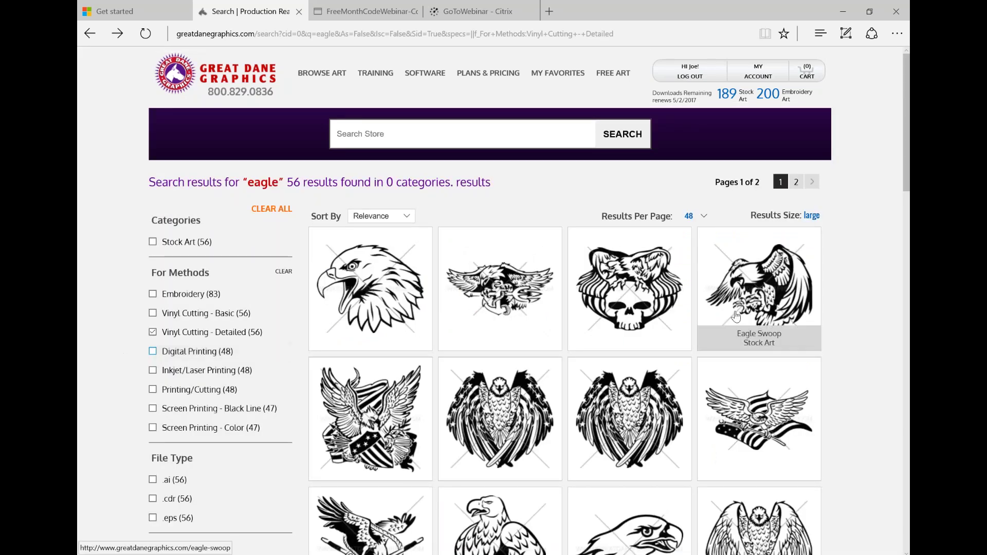
Browse the filtered eagle artwork and open the Flag Eagle With Crest design
{"action": "scroll", "coordinate": [742, 337], "scroll_direction": "down", "scroll_amount": 1}
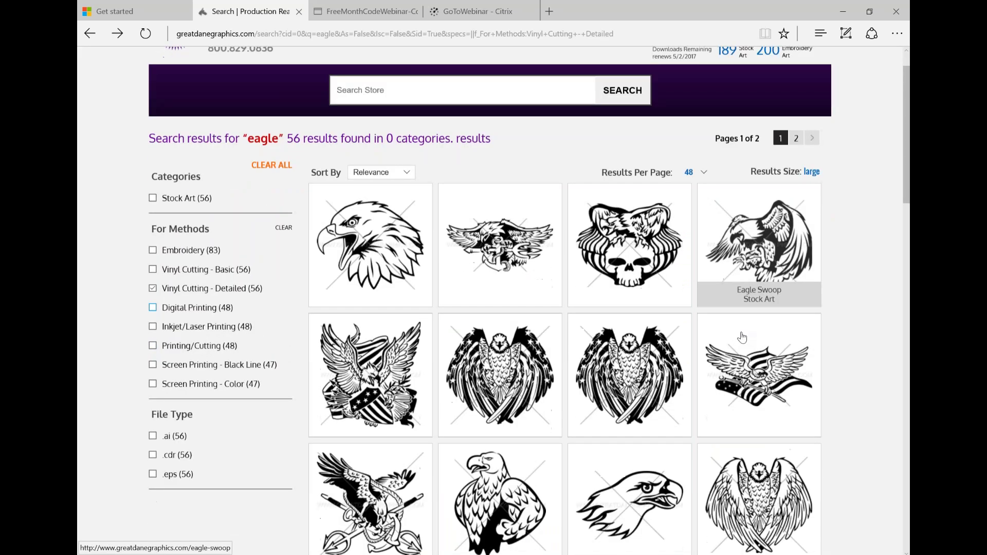
{"action": "scroll", "coordinate": [742, 338], "scroll_direction": "down", "scroll_amount": 4}
{"action": "scroll", "coordinate": [740, 337], "scroll_direction": "down", "scroll_amount": 10}
{"action": "left_click", "coordinate": [626, 186]}
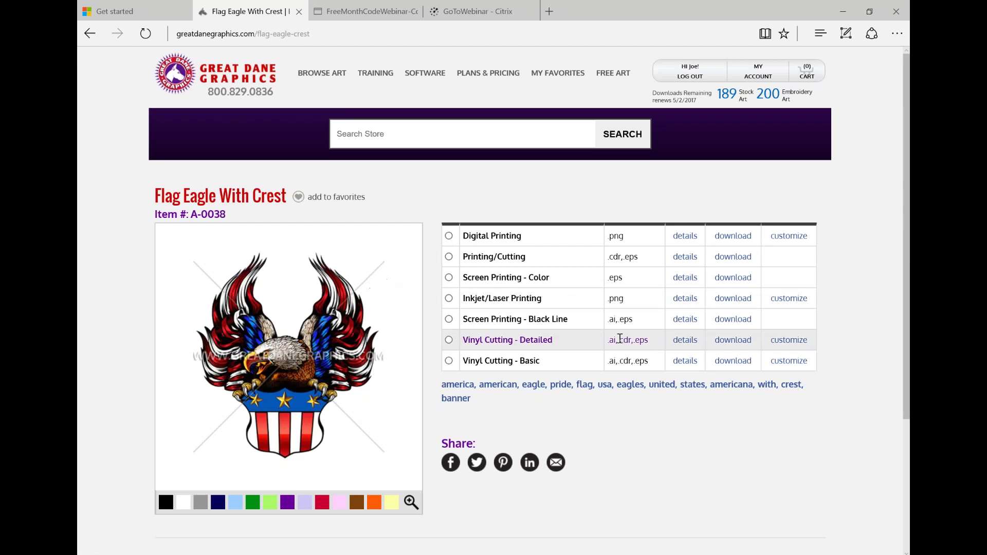
Download the Vinyl Cutting - Detailed and Screen Printing - Black Line versions of the Flag Eagle With Crest artwork
{"action": "left_click", "coordinate": [736, 342]}
{"action": "left_click", "coordinate": [513, 331]}
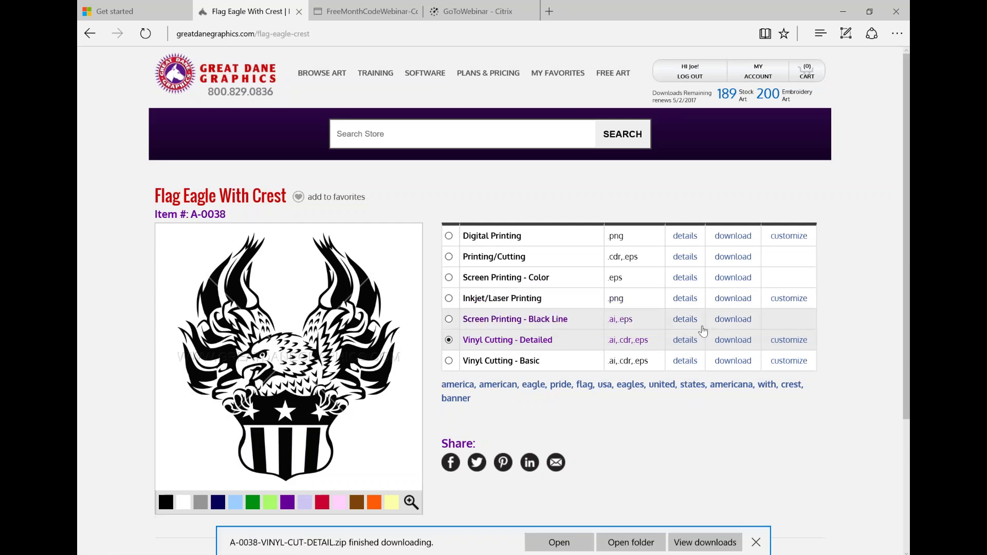
{"action": "left_click", "coordinate": [737, 320]}
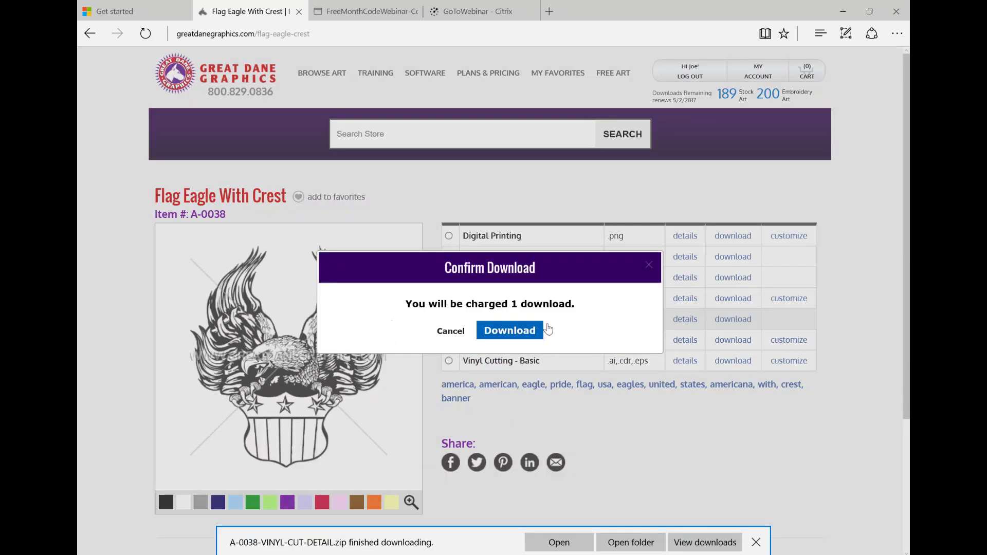
{"action": "left_click", "coordinate": [502, 333]}
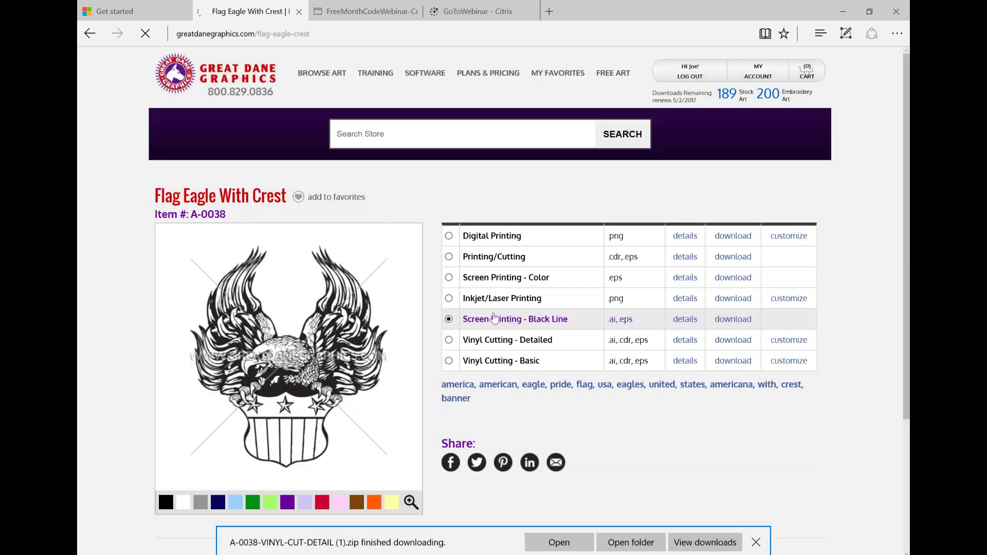
Move the A-0038-SCREEN-PRINT-LINE and A-0038-VINYL-CUT-DETAIL zip files from the Downloads folder to the desktop
{"action": "left_click", "coordinate": [843, 11]}
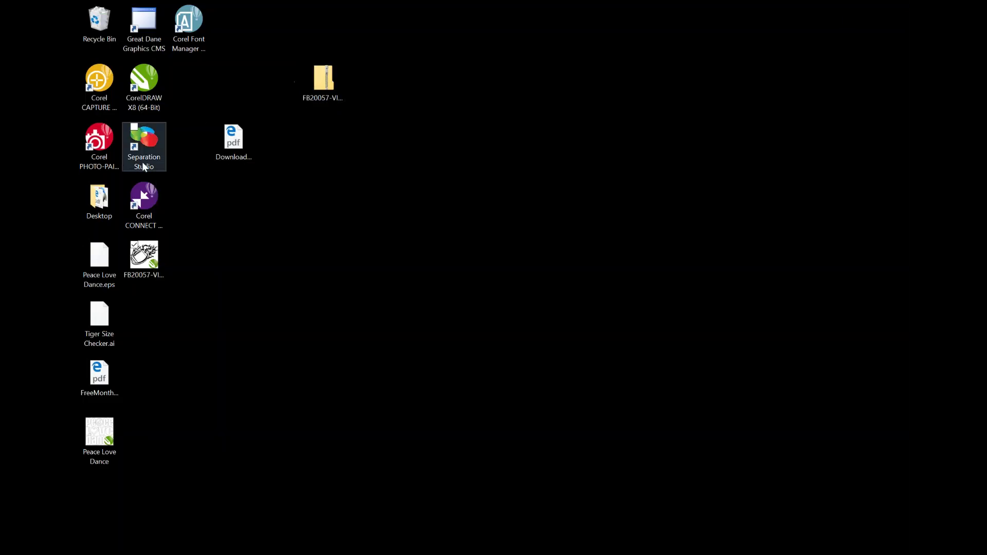
{"action": "left_click", "coordinate": [94, 205]}
{"action": "double_click", "coordinate": [95, 206]}
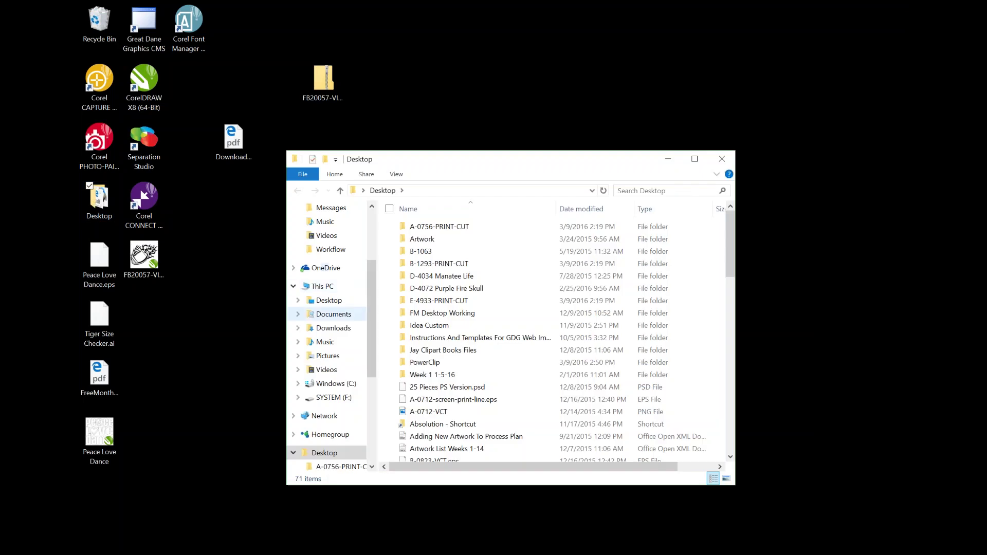
{"action": "left_click", "coordinate": [333, 330]}
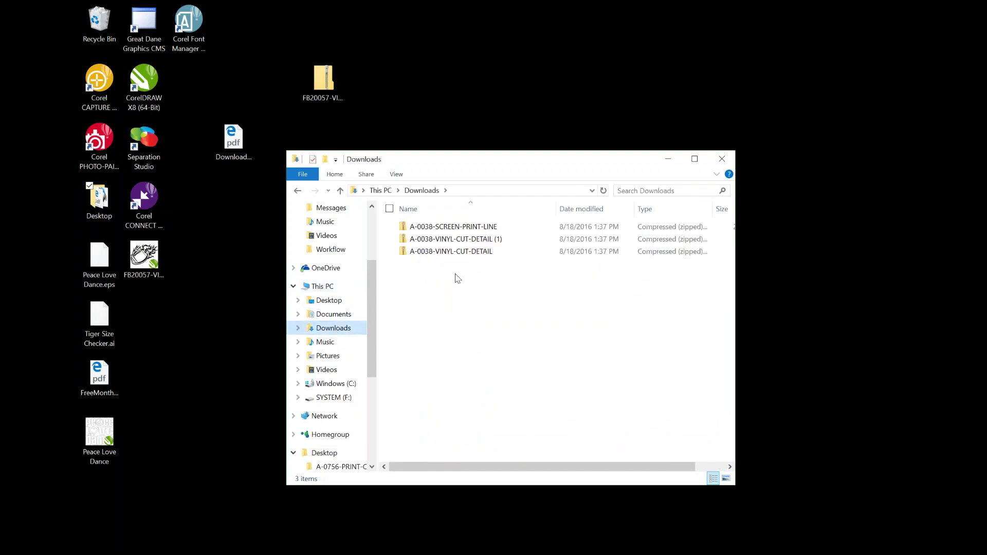
{"action": "left_click_drag", "start_coordinate": [453, 227], "coordinate": [452, 112]}
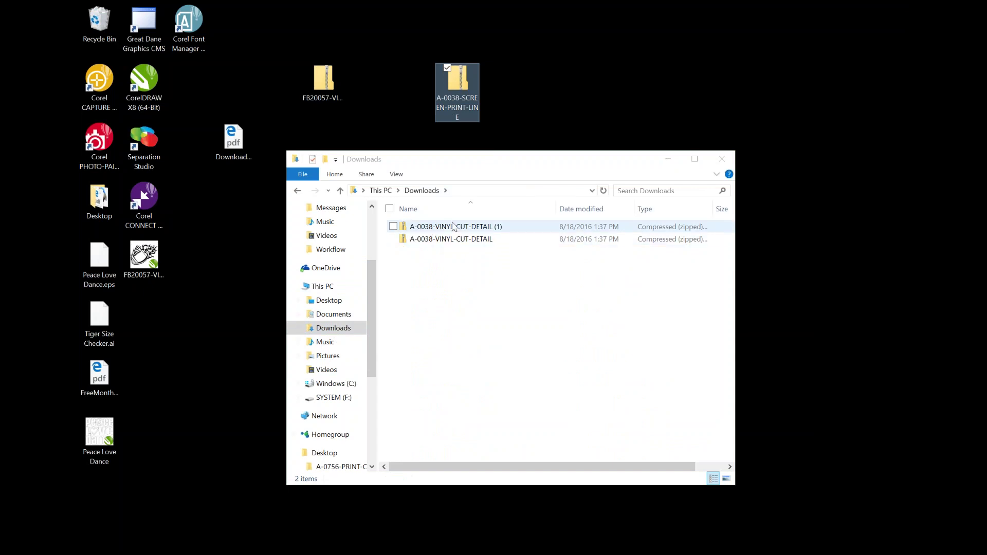
{"action": "left_click_drag", "start_coordinate": [450, 244], "coordinate": [548, 112]}
{"action": "left_click", "coordinate": [722, 158]}
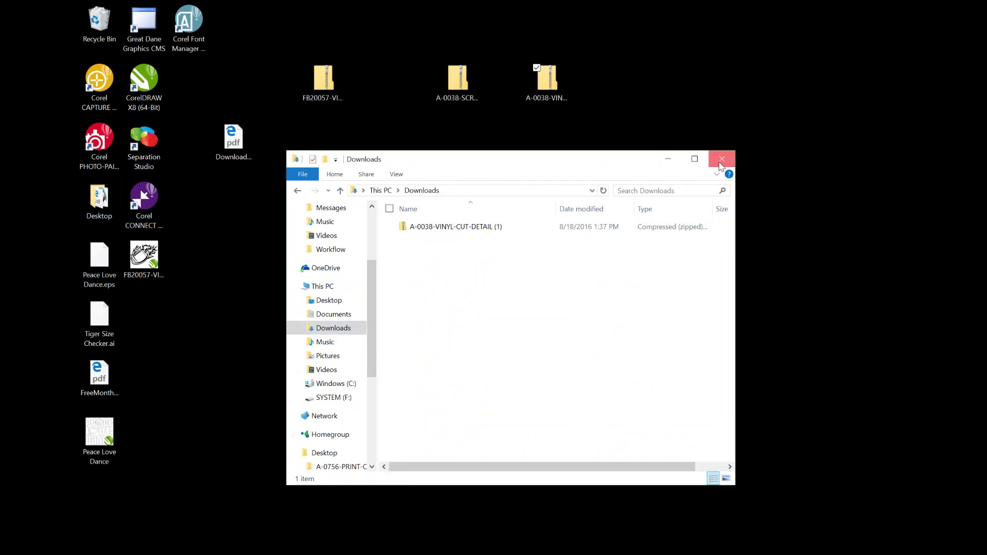
Extract the CorelDRAW file from the A-0038-VINYL-CUT-DETAIL zip to the desktop
{"action": "double_click", "coordinate": [557, 79]}
{"action": "left_click_drag", "start_coordinate": [454, 226], "coordinate": [152, 370]}
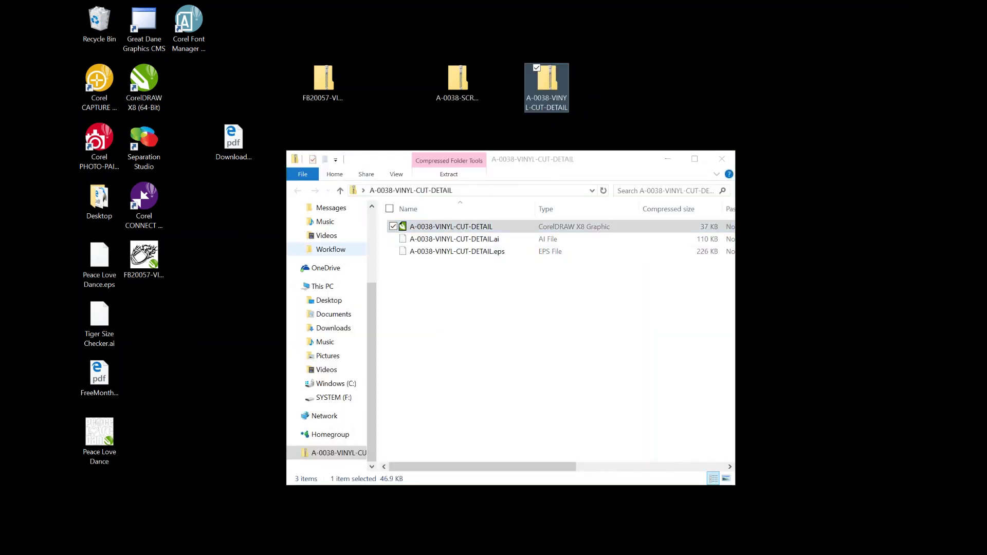
{"action": "left_click", "coordinate": [722, 160]}
Extract the EPS and AI files from the A-0038-SCREEN-PRINT-LINE zip to the desktop
{"action": "left_click", "coordinate": [459, 88]}
{"action": "double_click", "coordinate": [460, 89]}
{"action": "left_click_drag", "start_coordinate": [459, 239], "coordinate": [152, 342]}
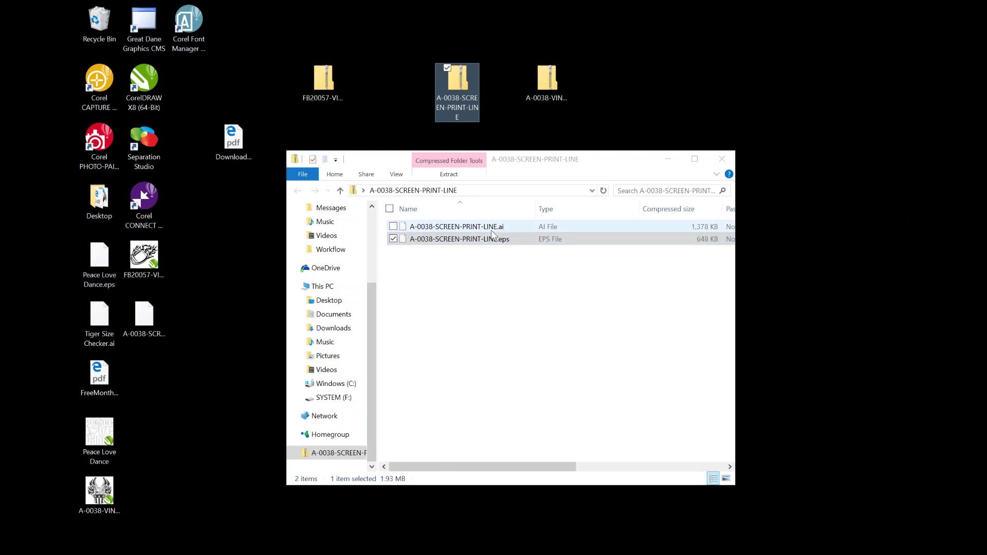
{"action": "left_click_drag", "start_coordinate": [491, 227], "coordinate": [194, 390]}
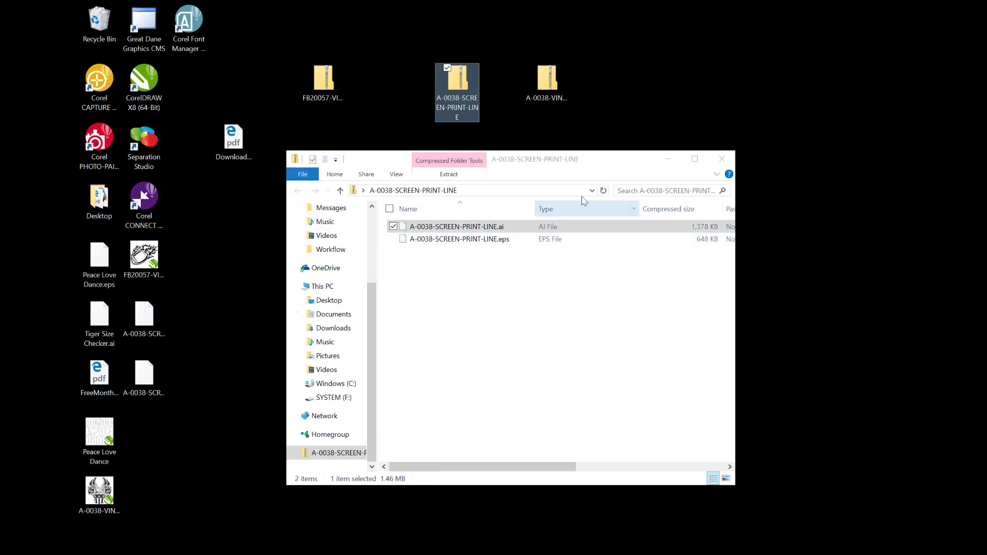
{"action": "left_click", "coordinate": [722, 159]}
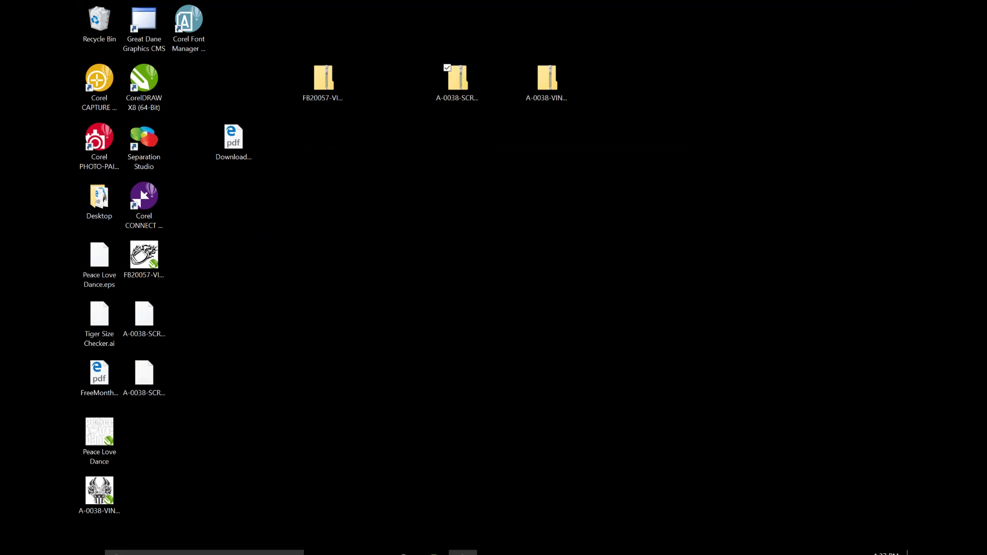
Switch back to CorelDRAW with the Tiger Size Checker drawing in front
{"action": "mouse_move", "coordinate": [435, 546]}
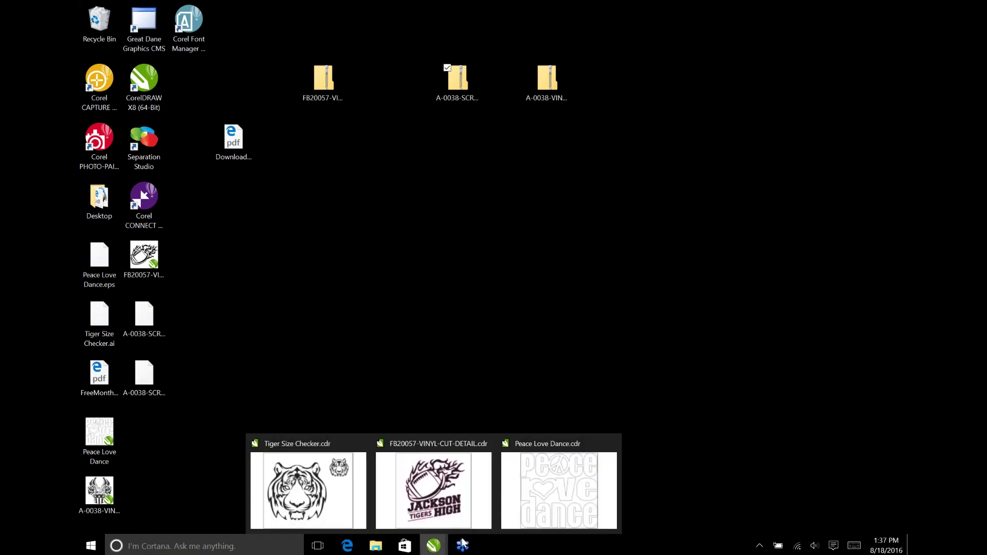
{"action": "left_click", "coordinate": [347, 489]}
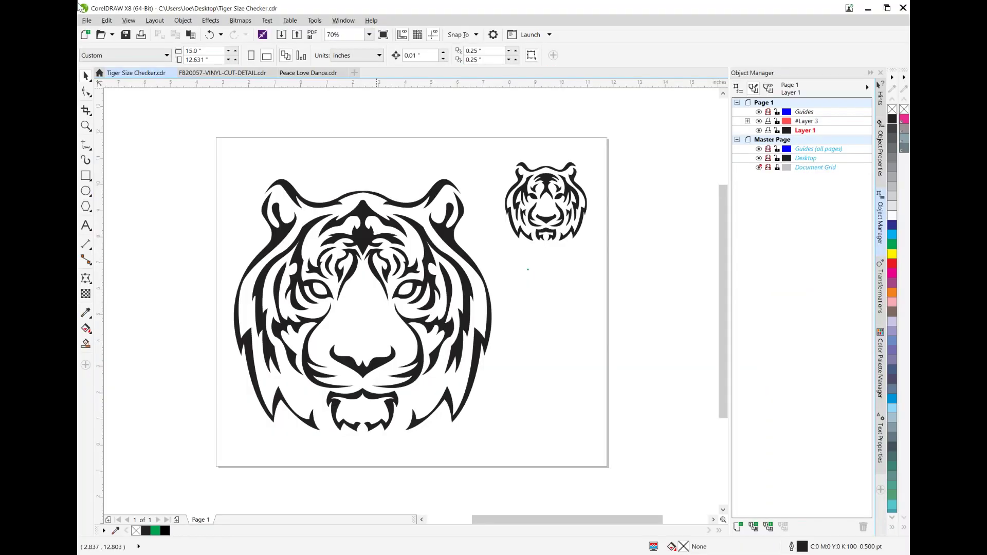
Open the A-0038-VINYL-CUT-DETAIL CorelDRAW file from the desktop
{"action": "left_click", "coordinate": [87, 20]}
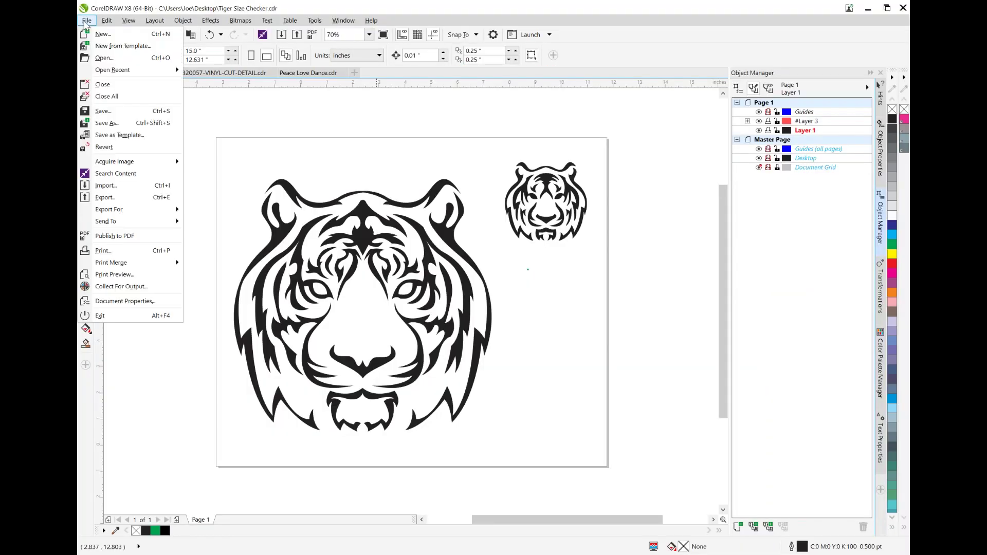
{"action": "left_click", "coordinate": [100, 59]}
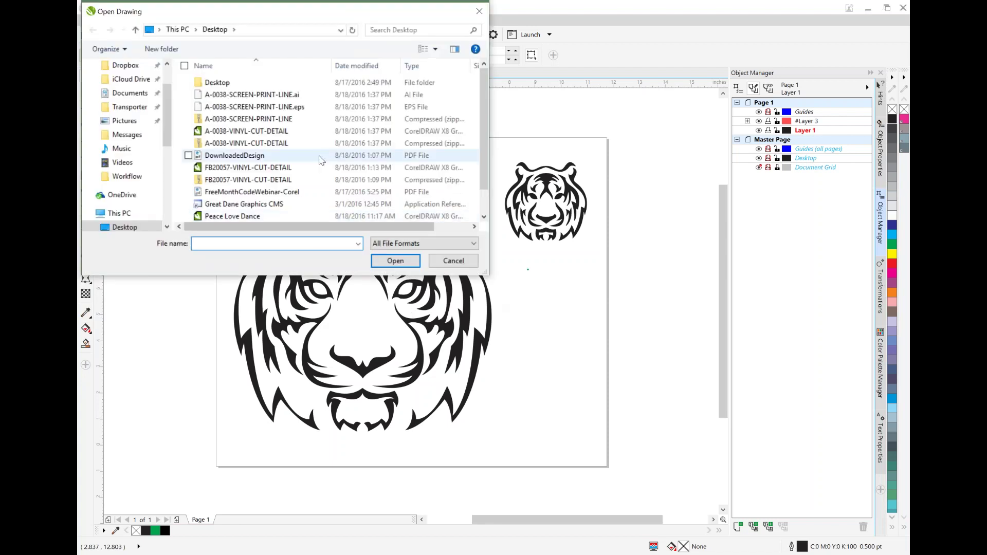
{"action": "double_click", "coordinate": [254, 132]}
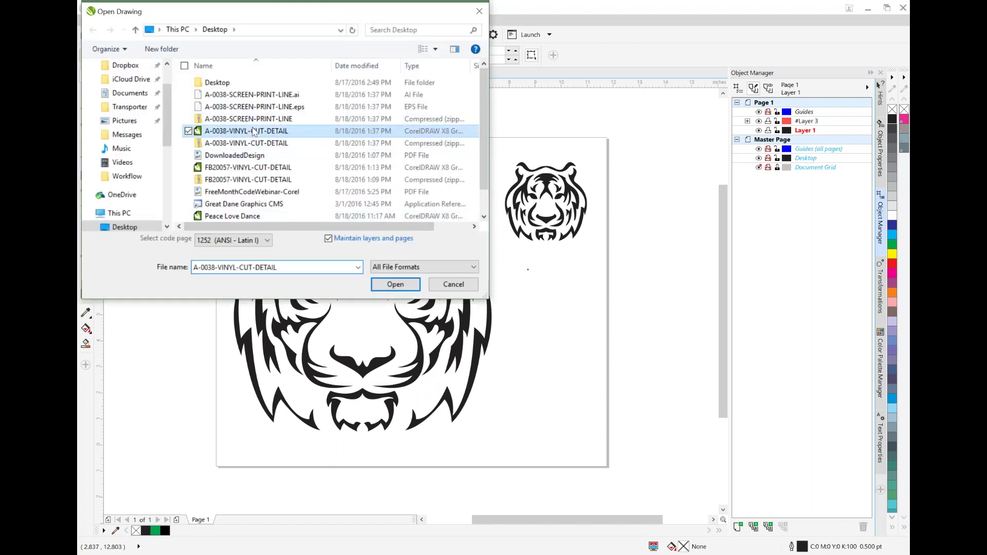
Open the A-0038-SCREEN-PRINT-LINE artwork file from the desktop as another document
{"action": "left_click", "coordinate": [87, 20]}
{"action": "left_click", "coordinate": [106, 60]}
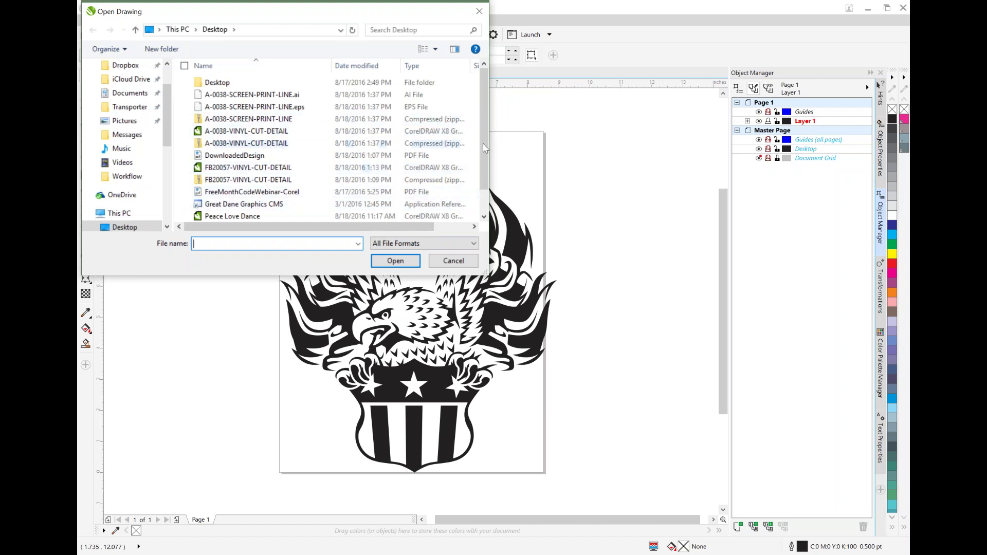
{"action": "left_click_drag", "start_coordinate": [483, 144], "coordinate": [480, 155]}
{"action": "scroll", "coordinate": [247, 128], "scroll_direction": "up", "scroll_amount": 1}
{"action": "double_click", "coordinate": [242, 91]}
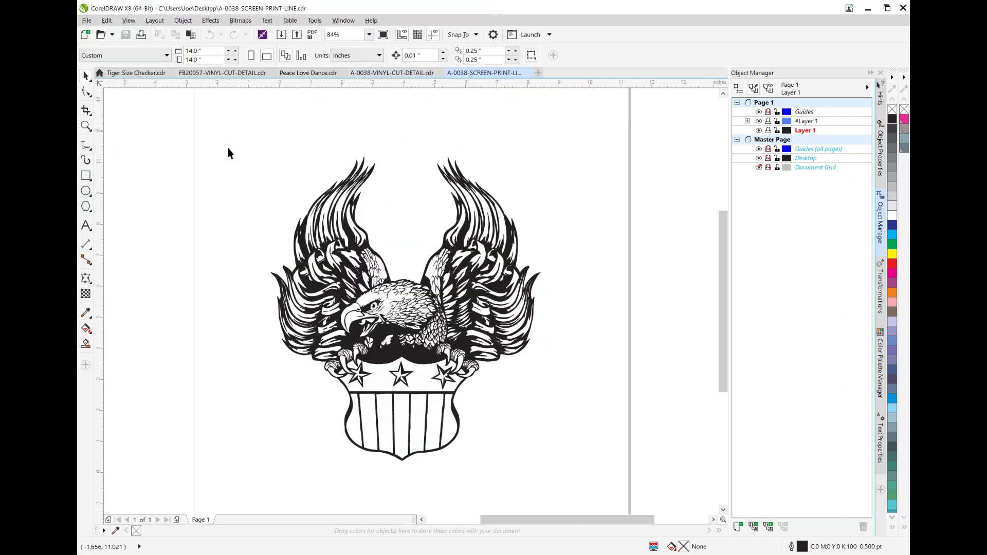
Group all the screen-print eagle curves and transfer the group into the A-0038-VINYL-CUT-DETAIL drawing
{"action": "key", "text": "ctrl+a"}
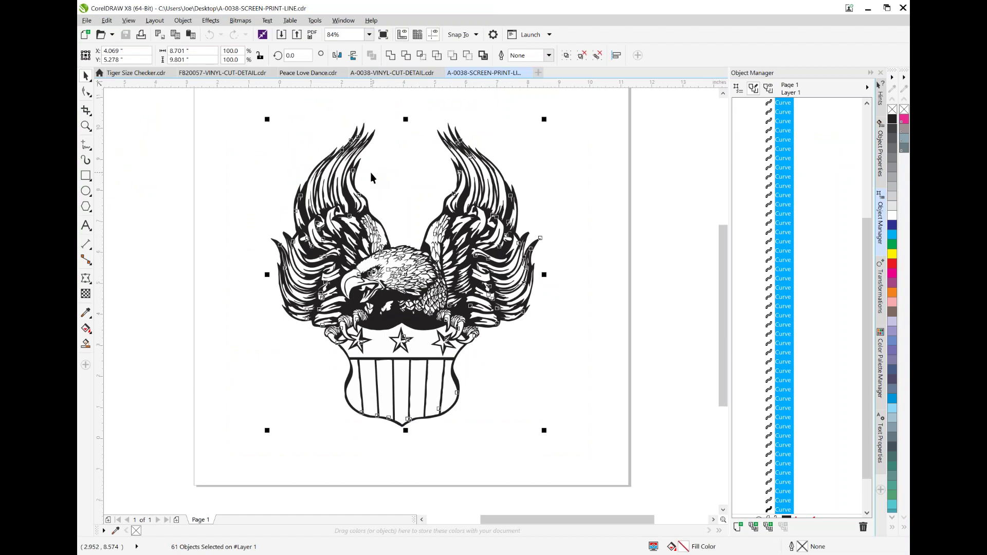
{"action": "key", "text": "ctrl+g"}
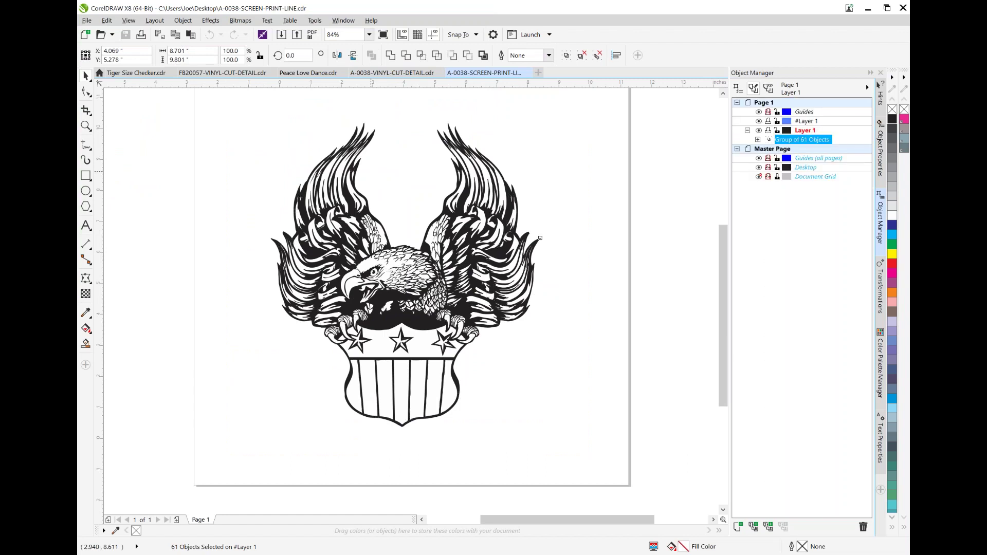
{"action": "key", "text": "Delete"}
{"action": "left_click", "coordinate": [391, 72]}
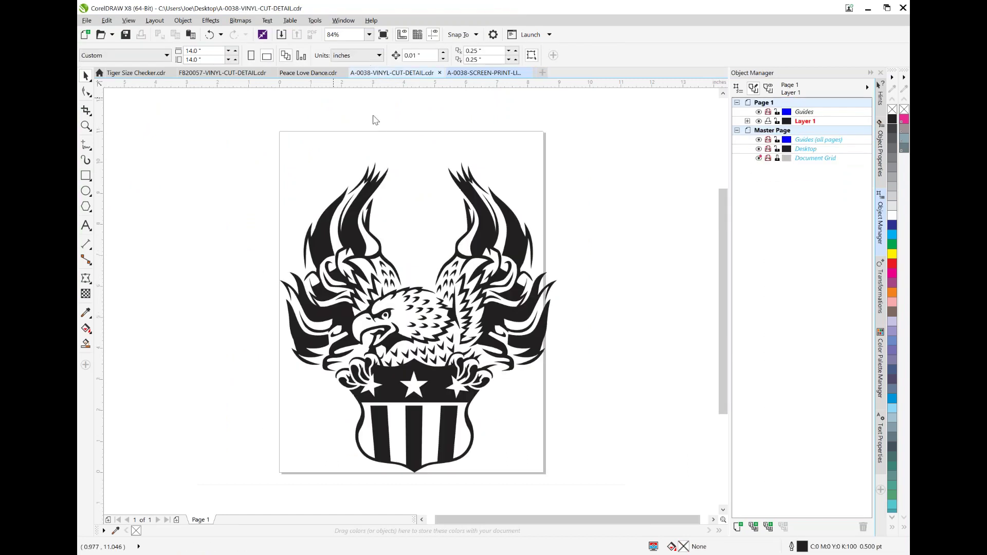
{"action": "key", "text": "ctrl+v"}
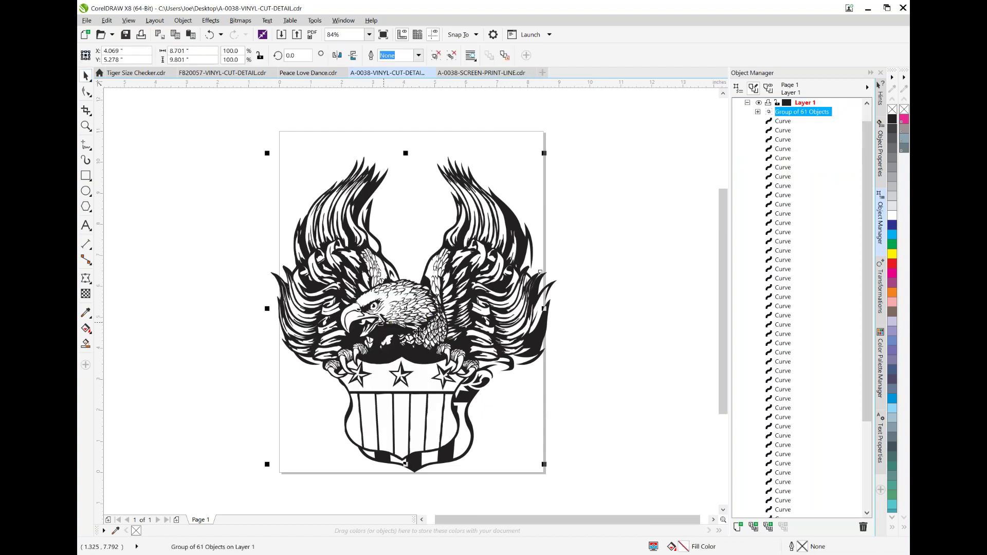
Place the grouped screen-print eagle side by side to the left of the vinyl-cut eagle, and select the vinyl-cut shield curve
{"action": "left_click_drag", "start_coordinate": [432, 311], "coordinate": [196, 324]}
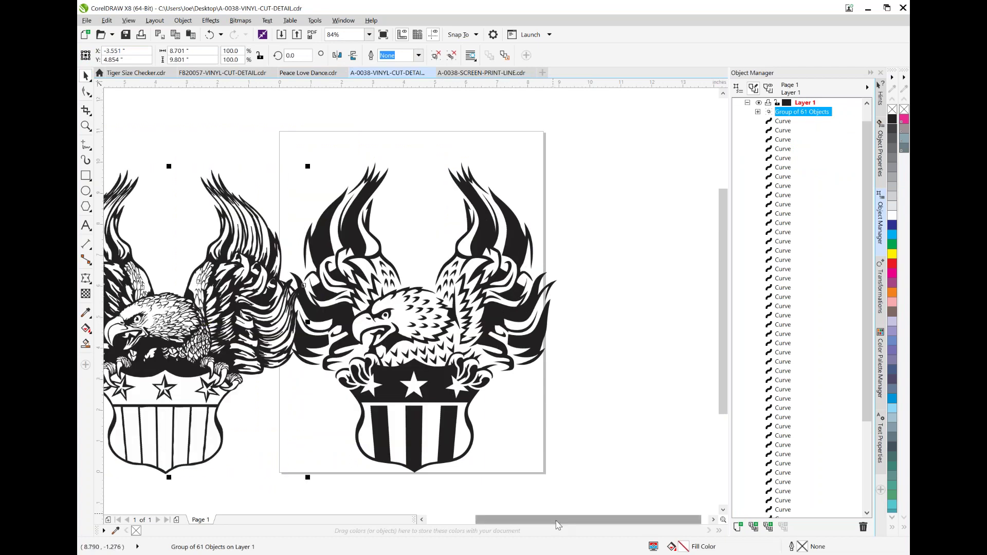
{"action": "left_click_drag", "start_coordinate": [558, 524], "coordinate": [505, 523]}
{"action": "left_click_drag", "start_coordinate": [301, 310], "coordinate": [251, 304]}
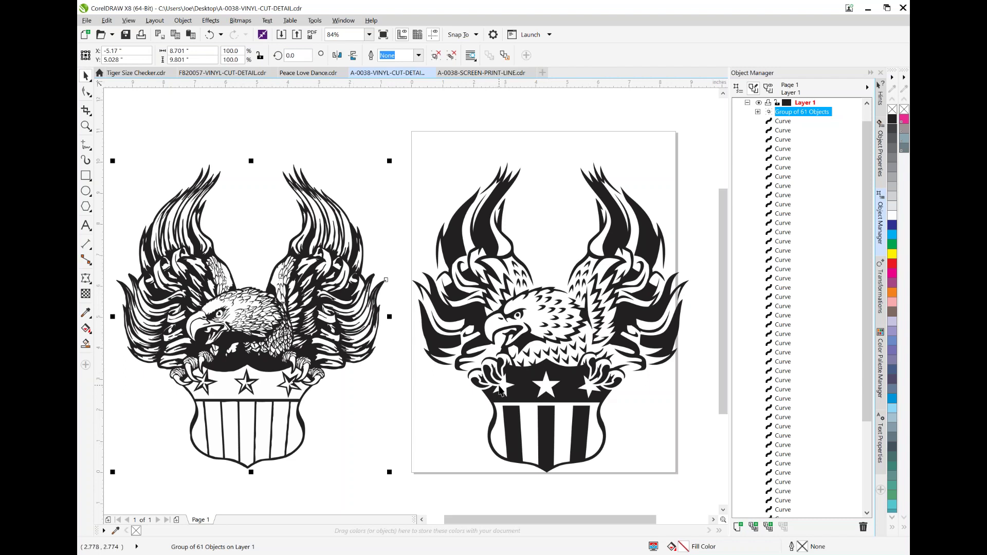
{"action": "left_click", "coordinate": [568, 382]}
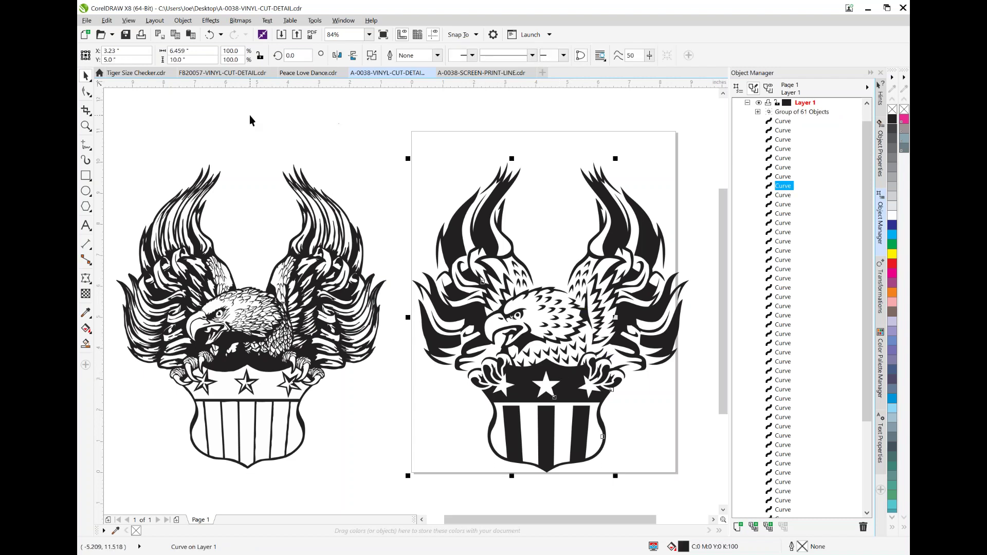
Undo the last two welds in the Peace Love Dance drawing
{"action": "left_click", "coordinate": [222, 73]}
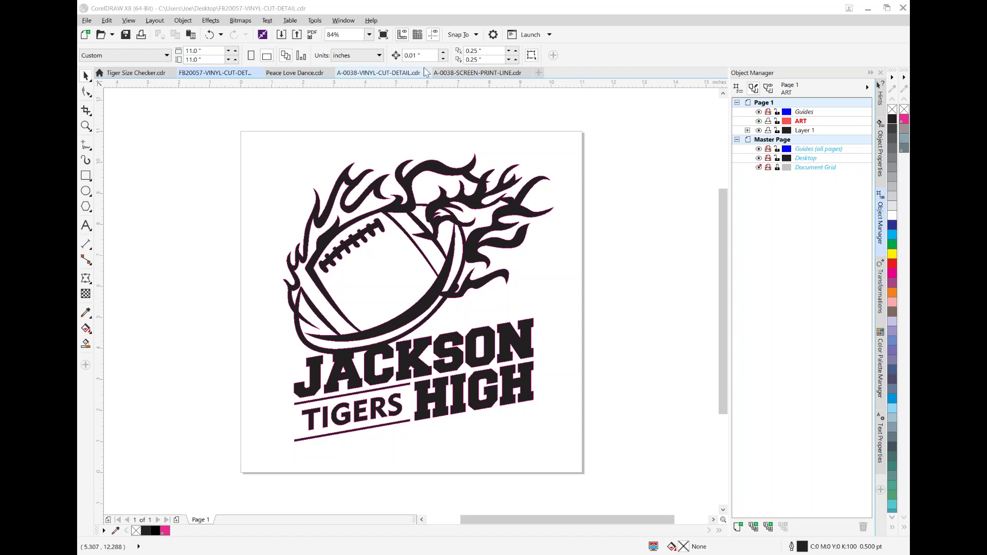
{"action": "left_click", "coordinate": [294, 73]}
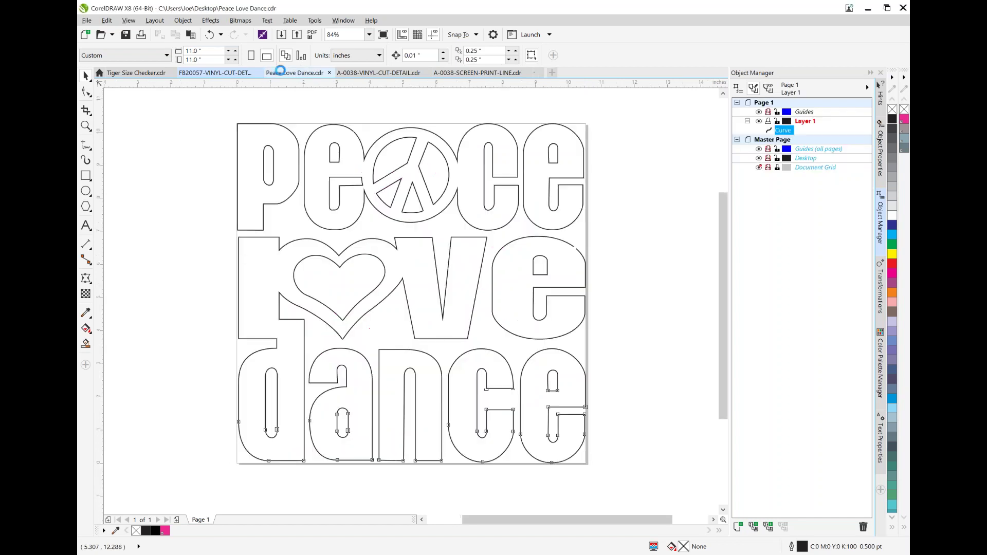
{"action": "key", "text": "ctrl+a"}
{"action": "left_click", "coordinate": [107, 20]}
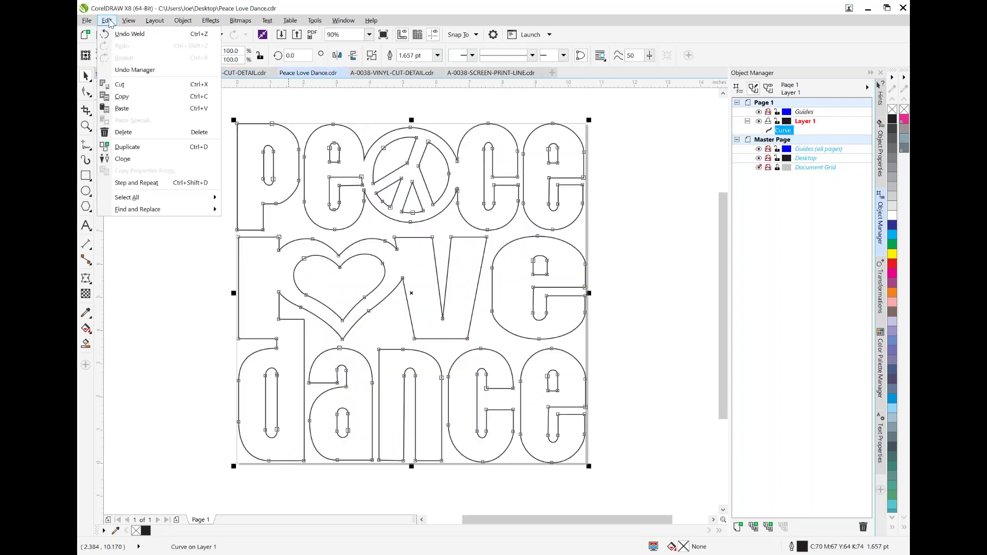
{"action": "left_click", "coordinate": [129, 34]}
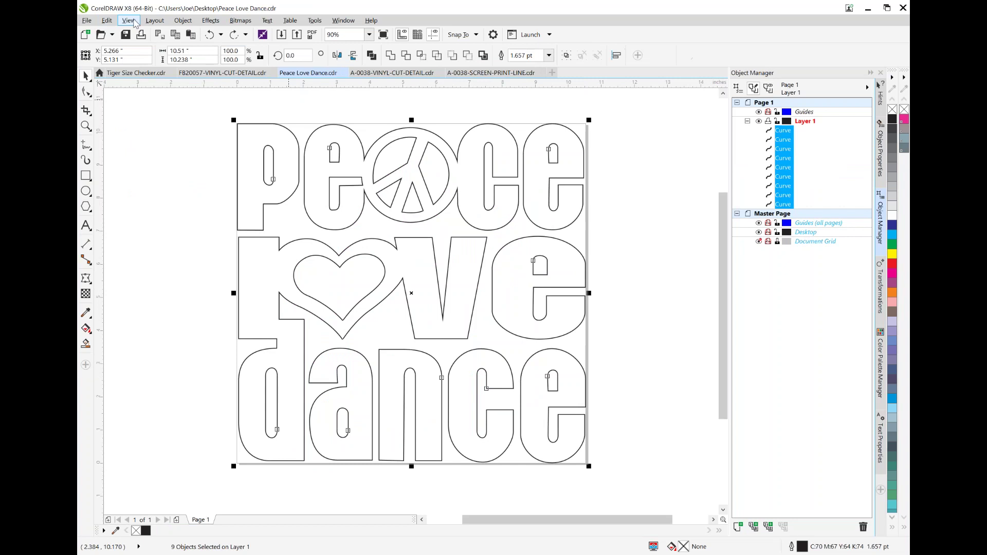
{"action": "left_click", "coordinate": [106, 21]}
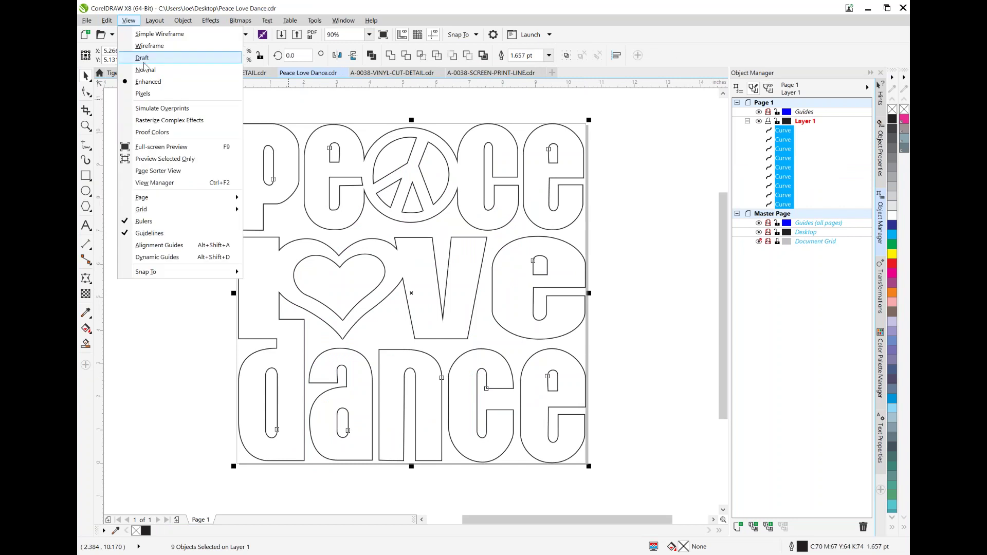
{"action": "left_click", "coordinate": [122, 37]}
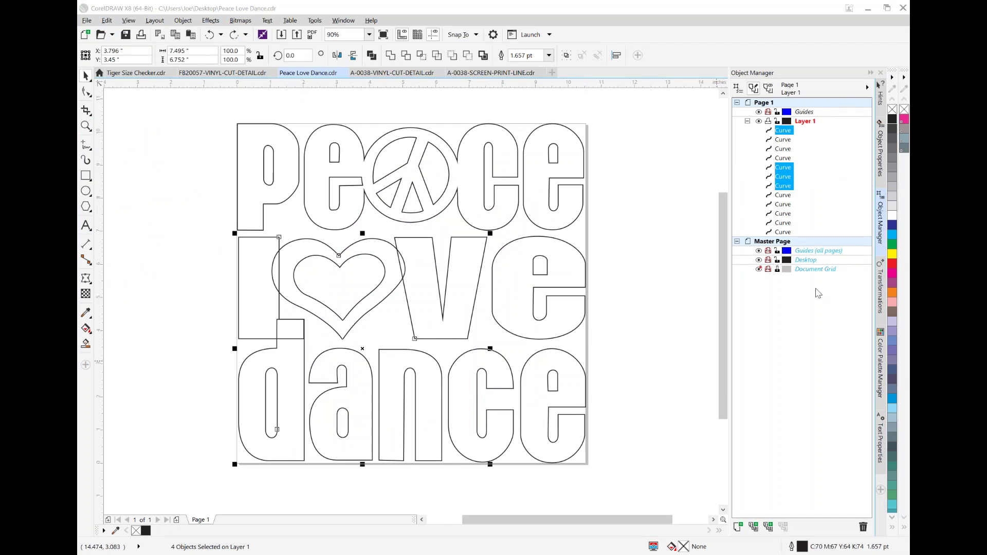
Move the heart out of the word Love to beyond the right edge of the page
{"action": "left_click", "coordinate": [384, 267]}
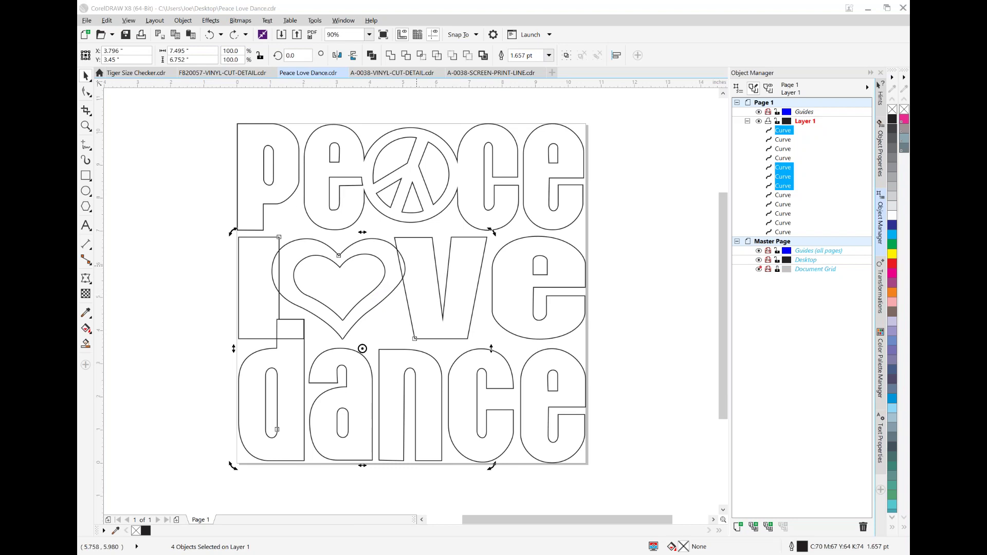
{"action": "left_click", "coordinate": [205, 245]}
{"action": "left_click_drag", "start_coordinate": [341, 264], "coordinate": [663, 235]}
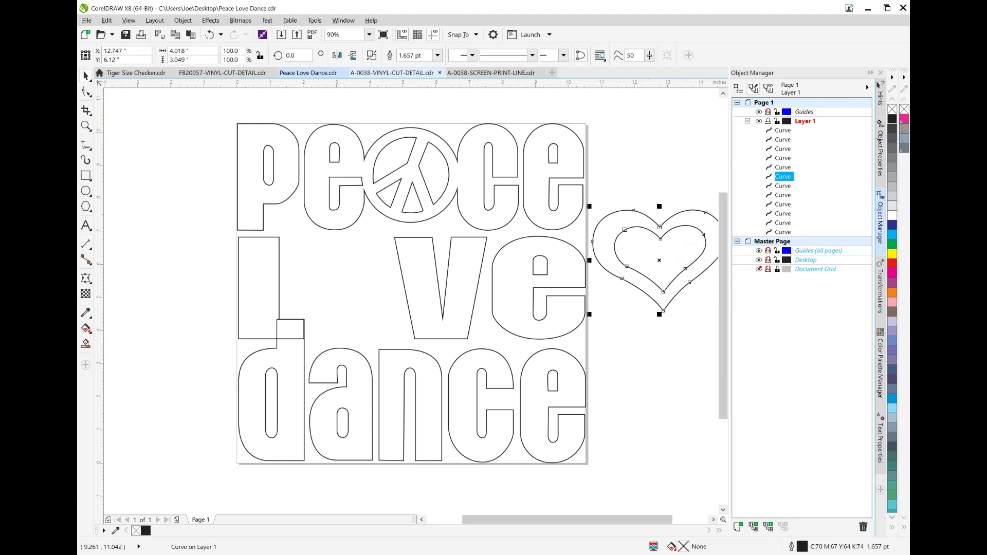
Look back at the two eagles in A-0038-VINYL-CUT-DETAIL, and return the heart to its place between the L and the V
{"action": "left_click", "coordinate": [397, 74]}
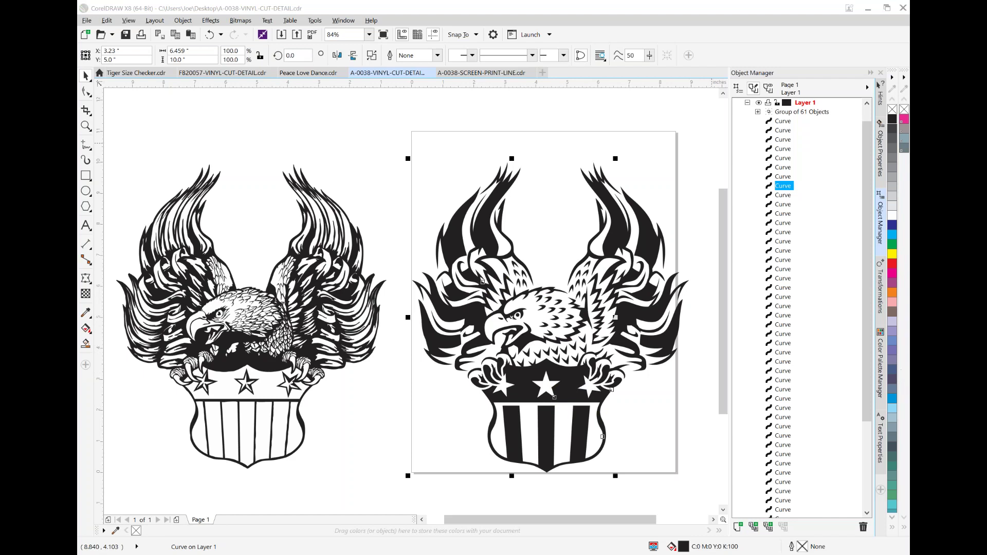
{"action": "left_click", "coordinate": [317, 73]}
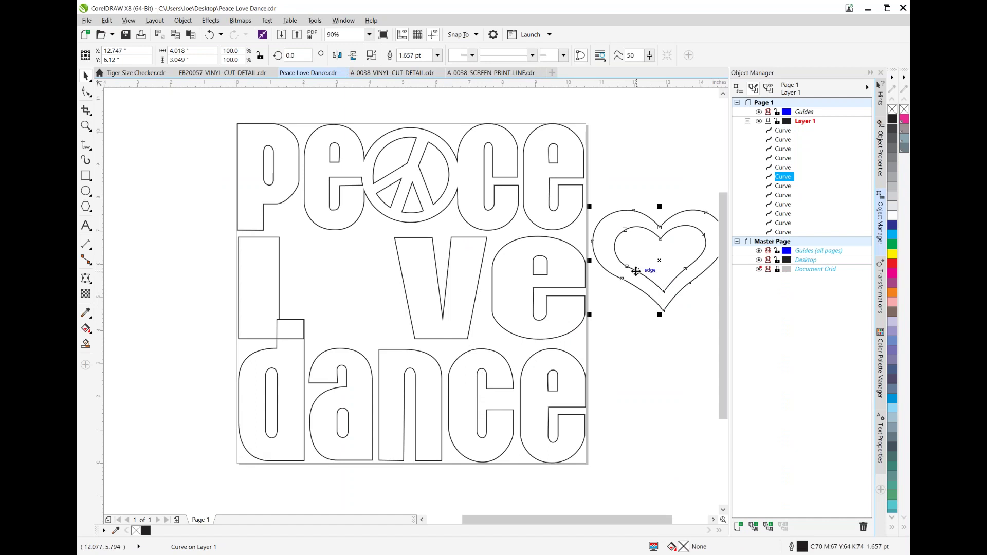
{"action": "left_click_drag", "start_coordinate": [626, 270], "coordinate": [305, 298]}
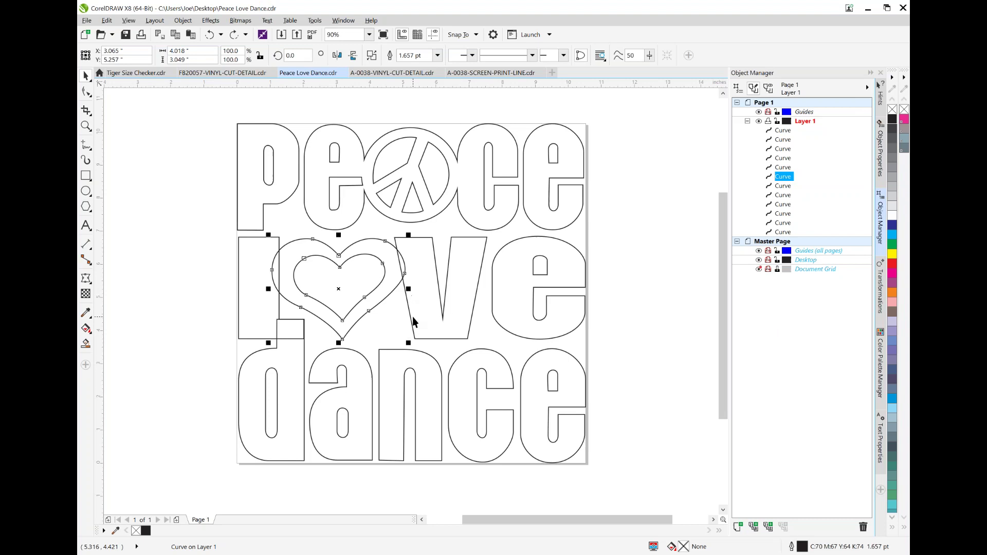
Select the overlapping heart, V and L of the word Love together
{"action": "left_click", "coordinate": [385, 267]}
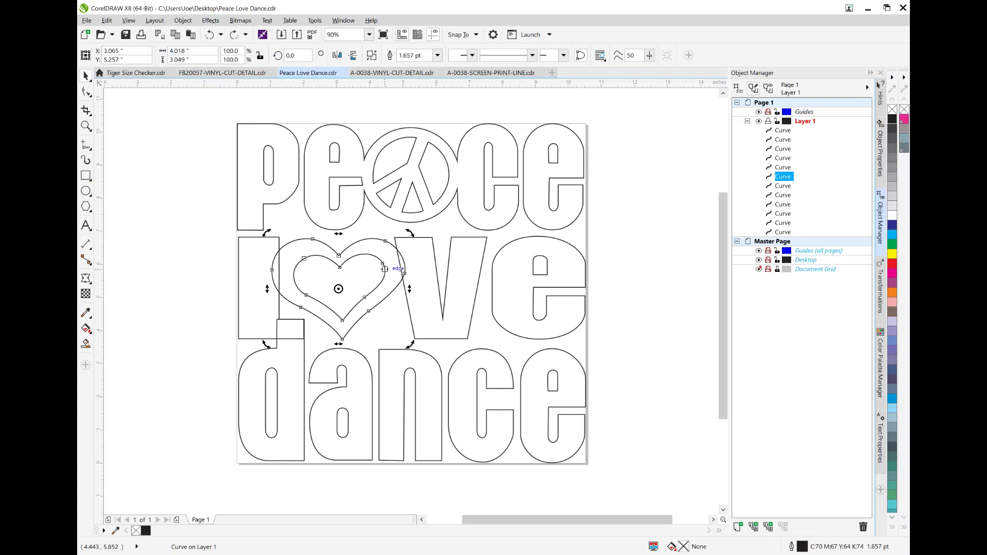
{"action": "left_click", "coordinate": [211, 256]}
{"action": "left_click", "coordinate": [273, 280]}
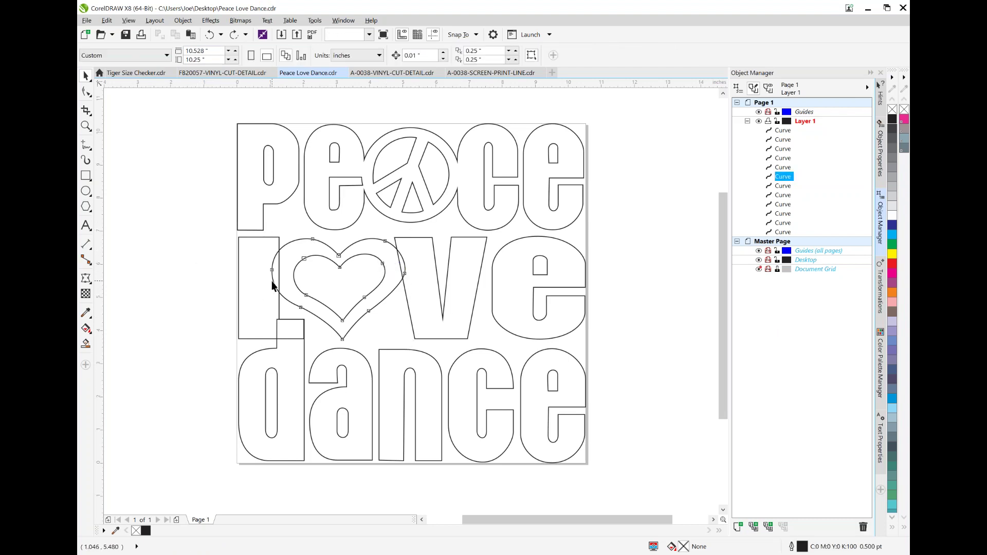
{"action": "left_click_drag", "start_coordinate": [224, 235], "coordinate": [266, 257]}
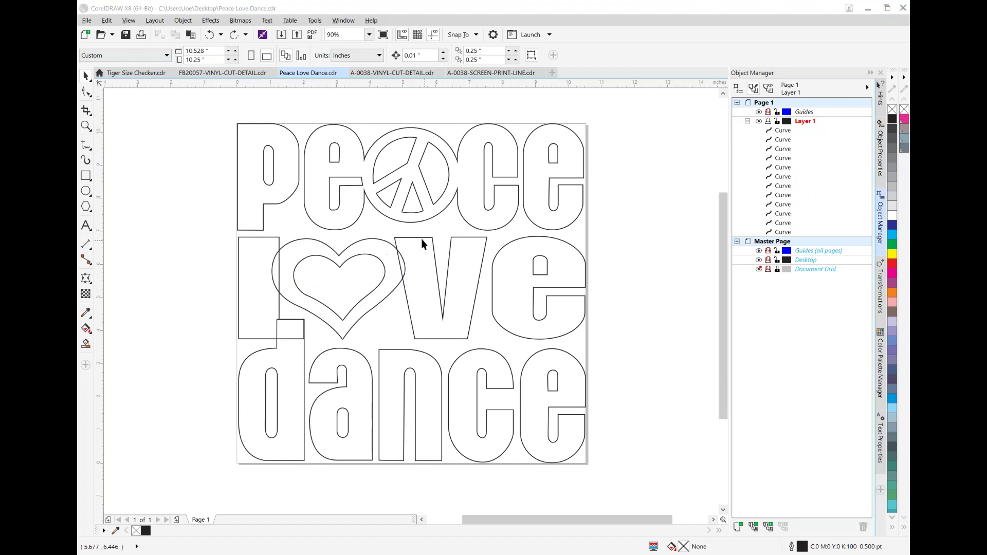
{"action": "left_click", "coordinate": [384, 241]}
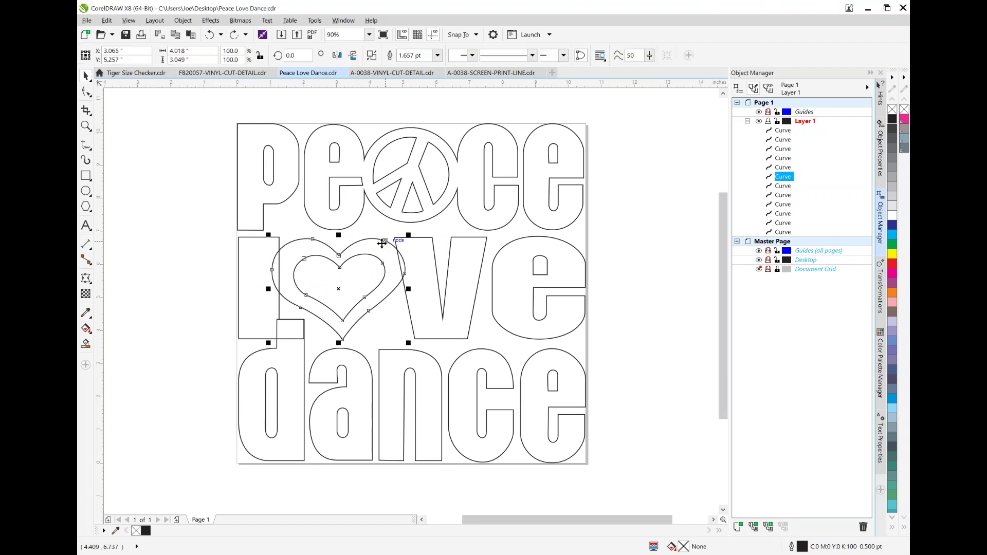
{"action": "left_click", "coordinate": [481, 268], "text": "shift"}
{"action": "left_click", "coordinate": [239, 288], "text": "shift"}
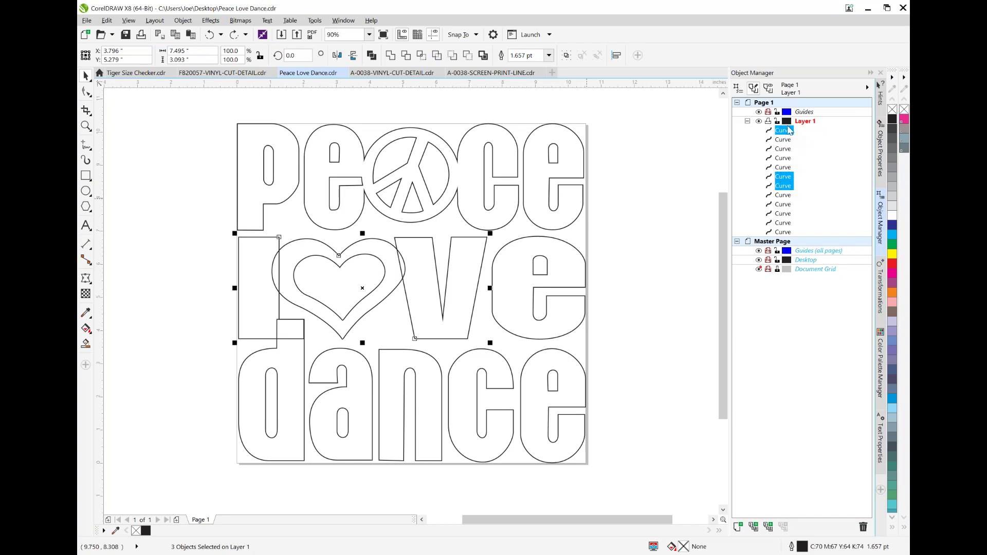
Select the L, the V and the heart one at a time to identify their curves in the object list
{"action": "left_click", "coordinate": [787, 131]}
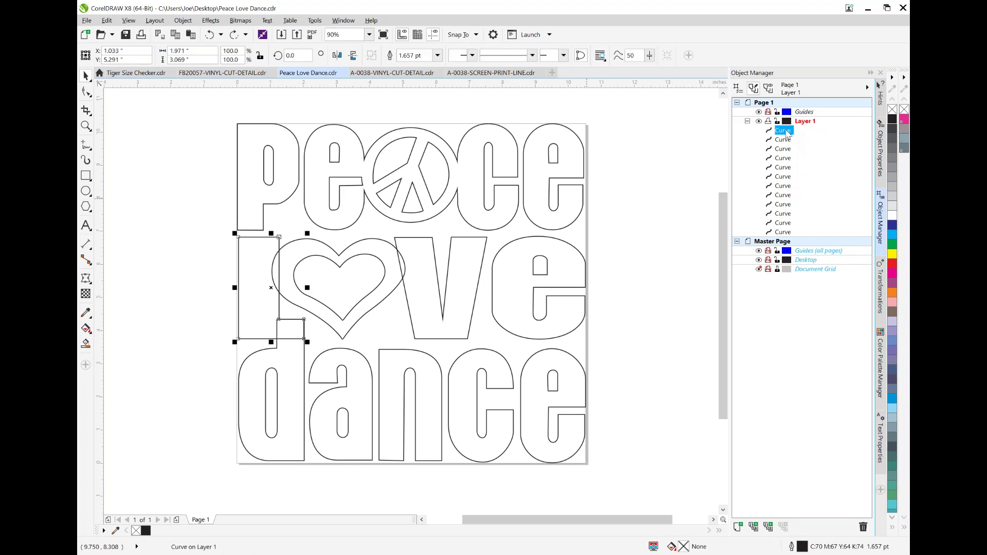
{"action": "left_click", "coordinate": [411, 305]}
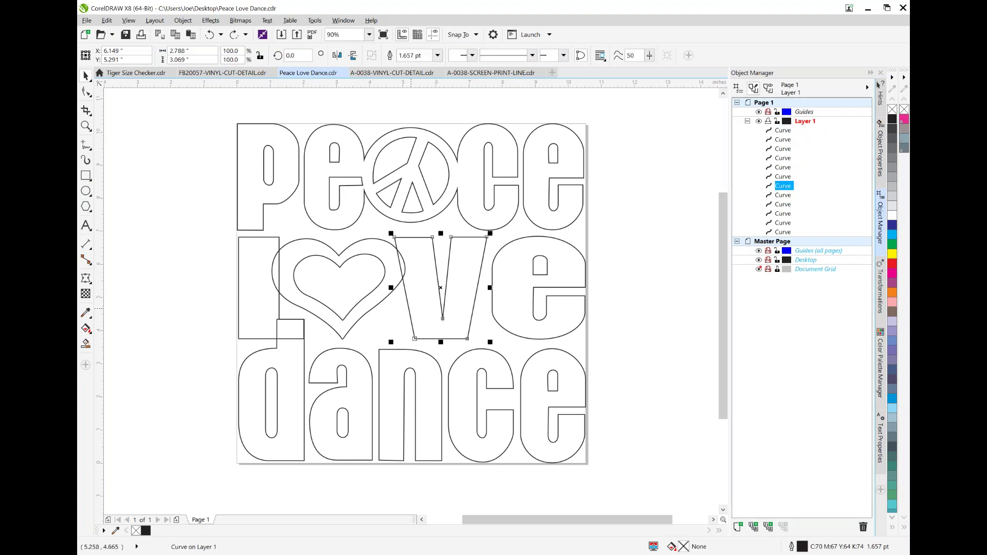
{"action": "left_click", "coordinate": [378, 301]}
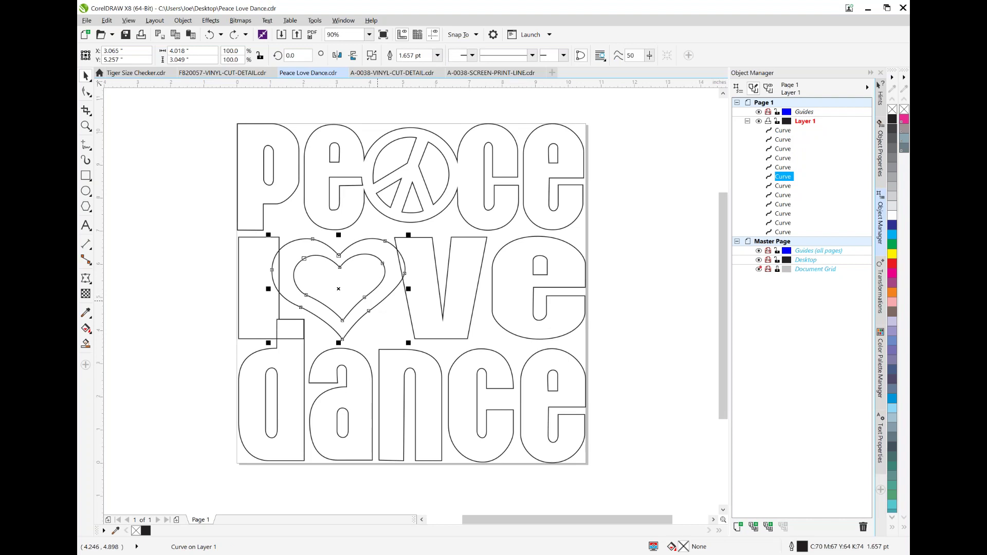
Try grouping the V of Love with the letter d of dance in the object list, and undo the grouping
{"action": "left_click", "coordinate": [476, 297]}
{"action": "left_click_drag", "start_coordinate": [787, 189], "coordinate": [787, 171]}
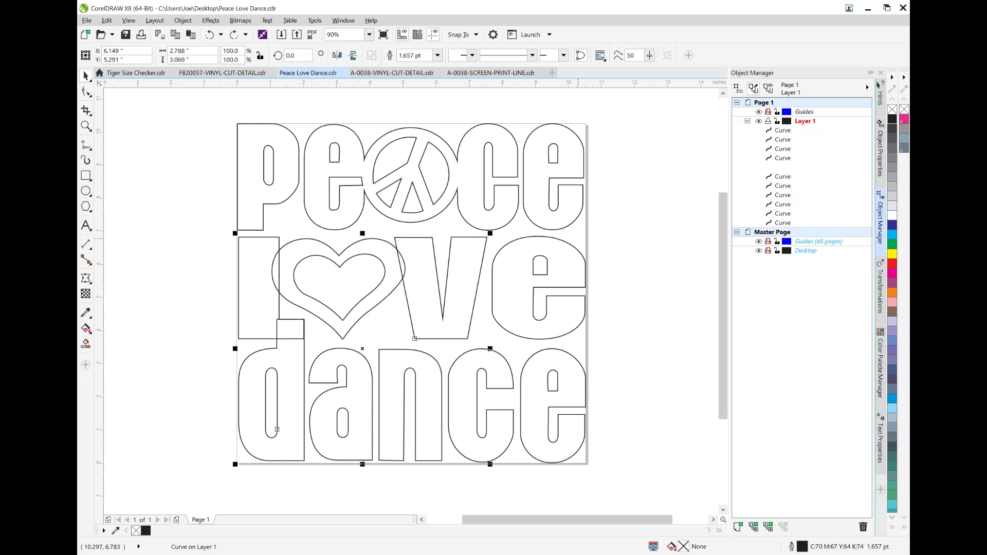
{"action": "key", "text": "ctrl+u"}
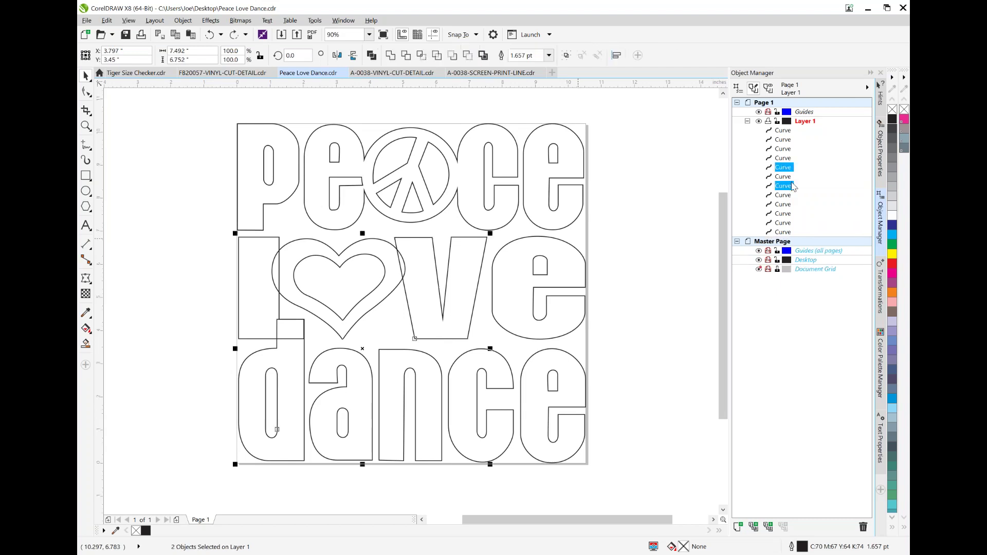
{"action": "left_click", "coordinate": [785, 186]}
{"action": "left_click_drag", "start_coordinate": [790, 190], "coordinate": [803, 168]}
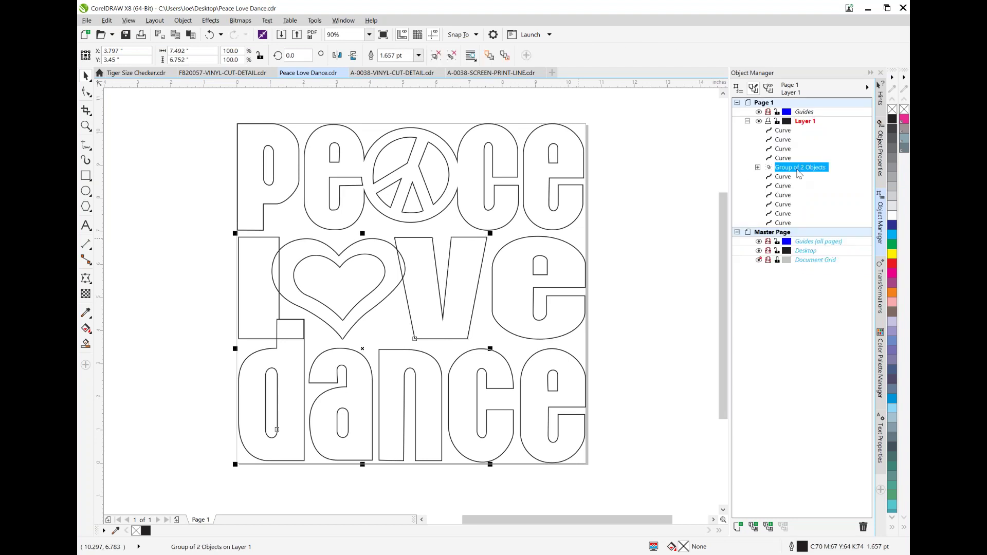
{"action": "key", "text": "ctrl+z"}
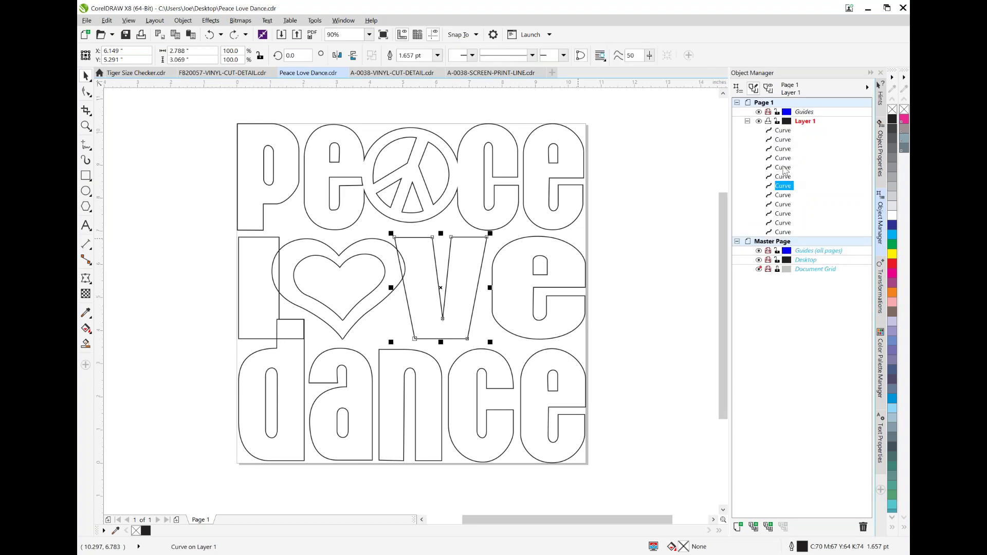
Rearrange the curves in the object list, moving the V of Love above the heart, and clear the selection
{"action": "left_click_drag", "start_coordinate": [783, 167], "coordinate": [785, 196]}
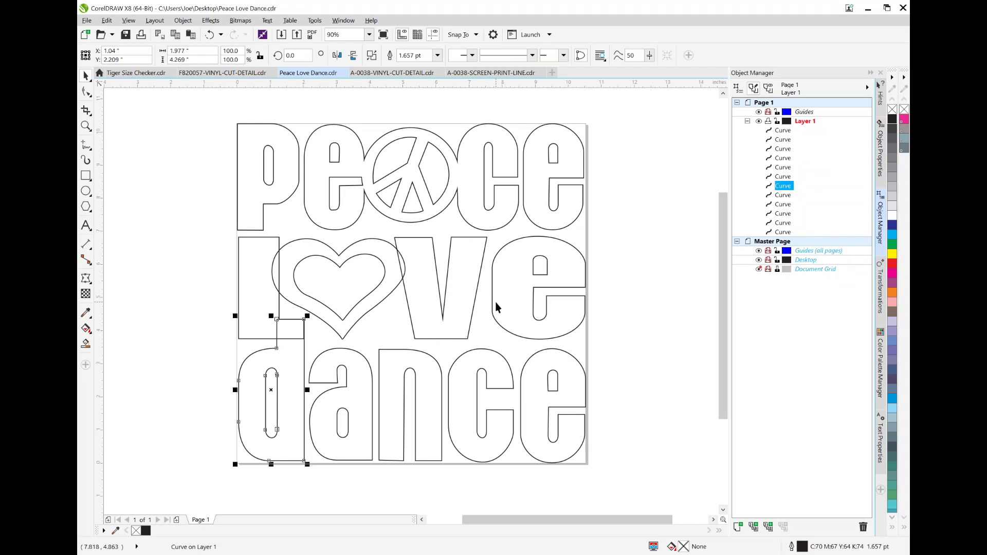
{"action": "left_click", "coordinate": [785, 177]}
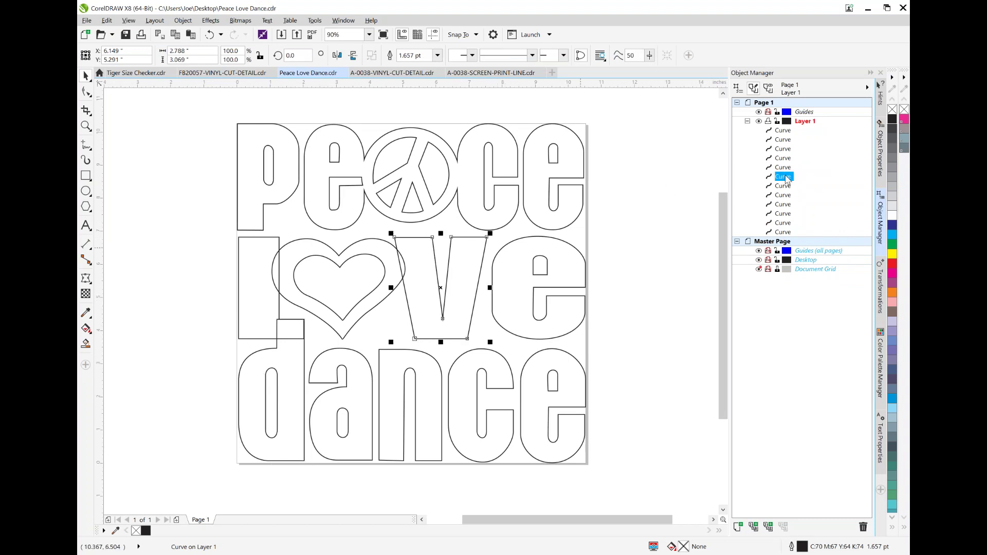
{"action": "left_click_drag", "start_coordinate": [786, 176], "coordinate": [786, 165]}
{"action": "left_click", "coordinate": [784, 178]}
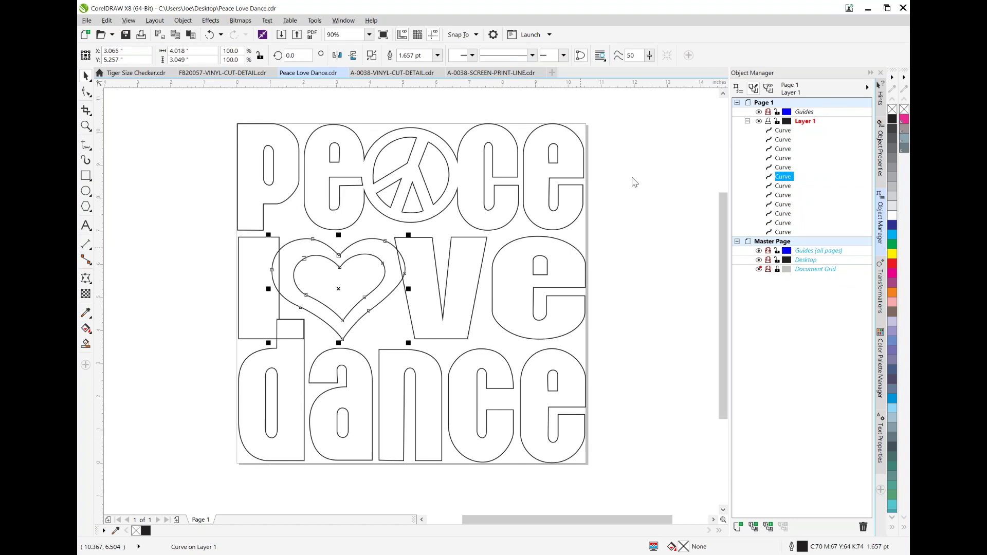
{"action": "left_click", "coordinate": [386, 294]}
{"action": "left_click", "coordinate": [184, 251]}
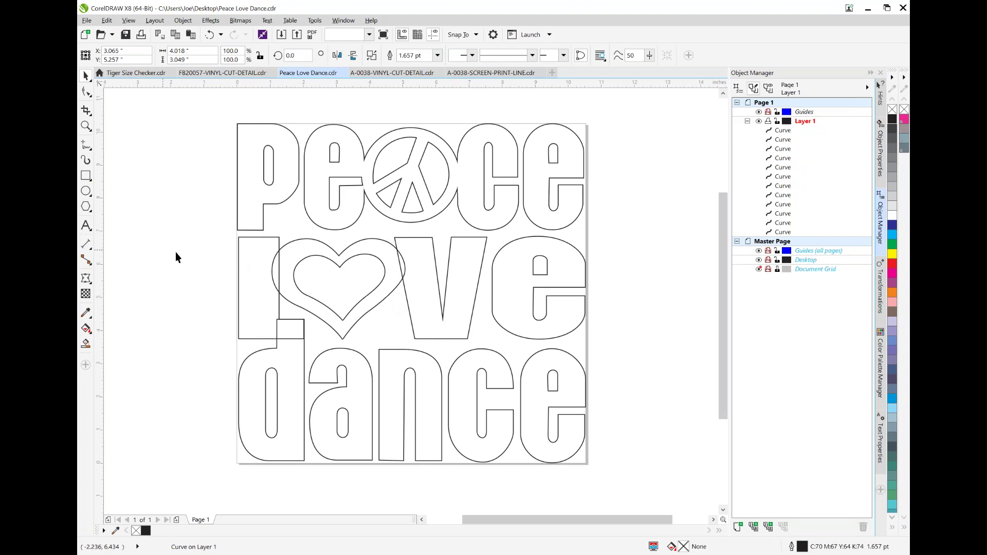
Select the L, heart and V of Love, try Weld and Front Minus Back on them, and undo both
{"action": "left_click", "coordinate": [239, 261]}
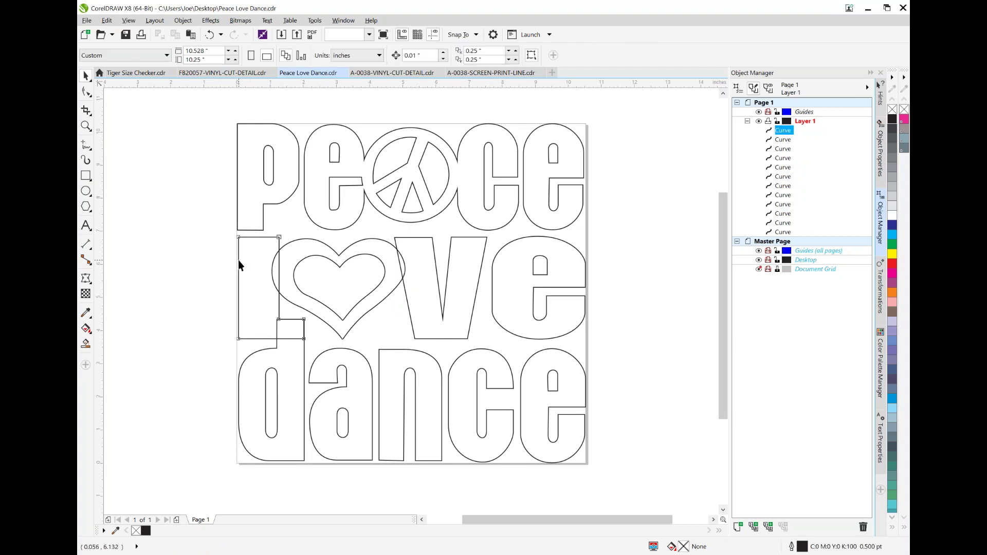
{"action": "left_click", "coordinate": [401, 257], "text": "shift"}
{"action": "left_click", "coordinate": [434, 252], "text": "shift"}
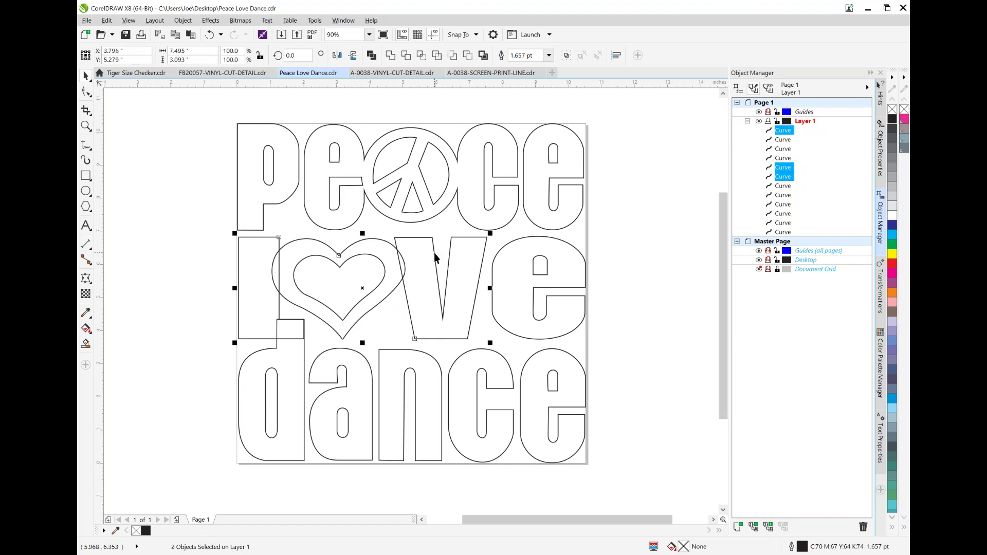
{"action": "left_click", "coordinate": [379, 56]}
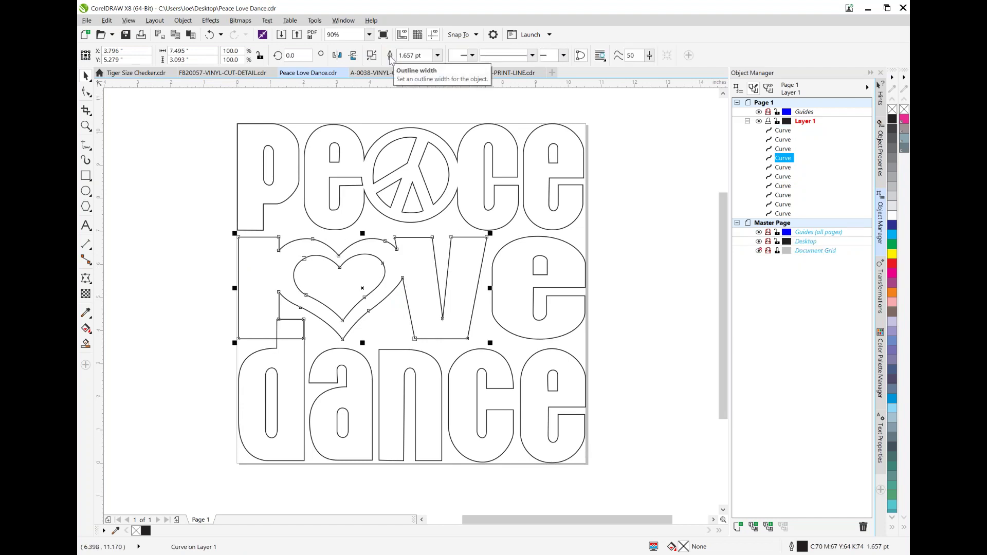
{"action": "key", "text": "ctrl+z"}
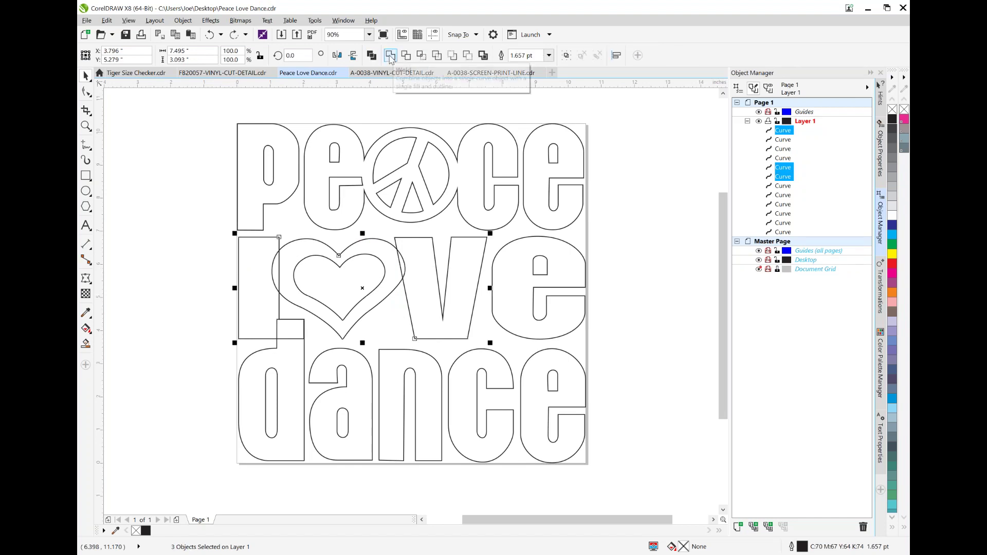
{"action": "left_click", "coordinate": [452, 55]}
{"action": "key", "text": "ctrl+z"}
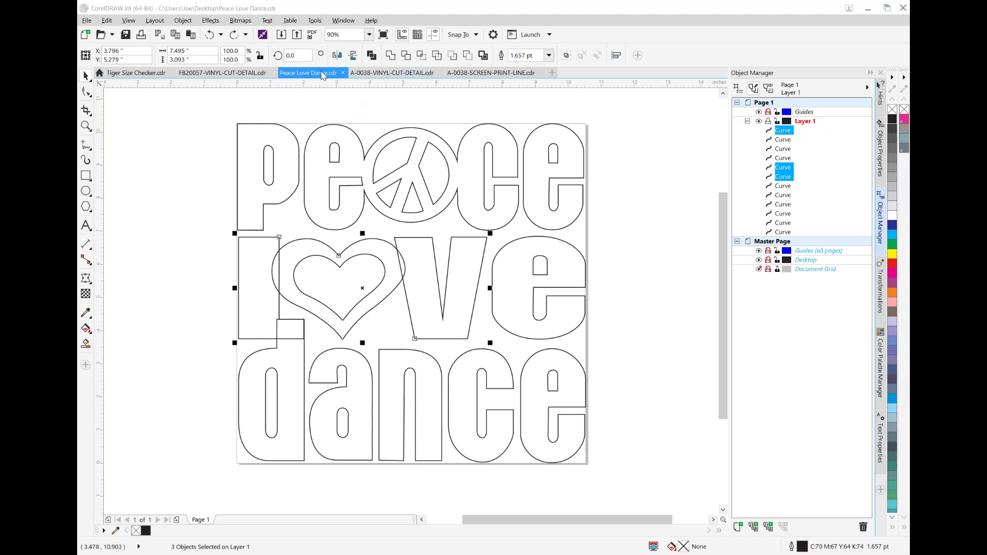
In FB20057-VINYL-CUT-DETAIL, delete the CutContour hairline curve lying over the black Jackson High Tigers artwork
{"action": "left_click", "coordinate": [221, 73]}
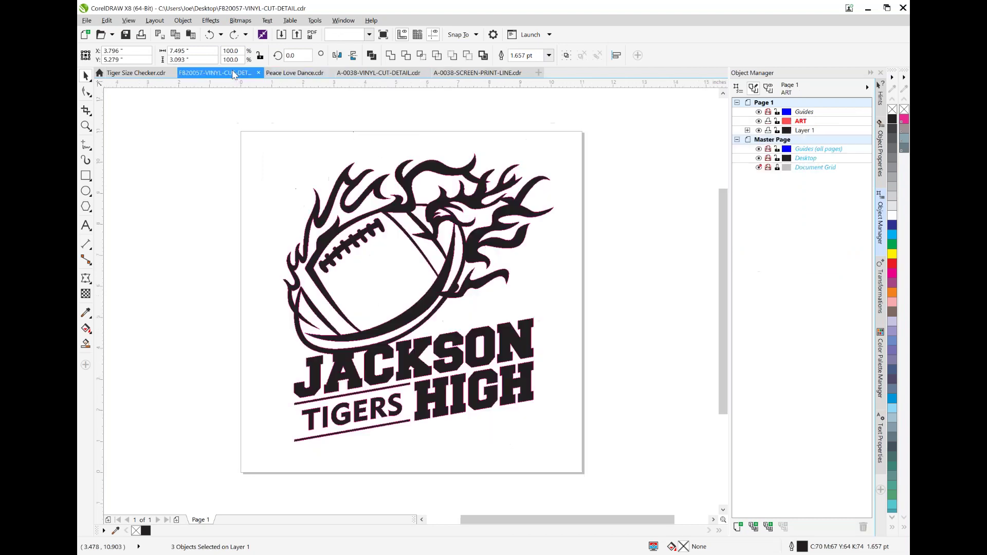
{"action": "left_click", "coordinate": [450, 276]}
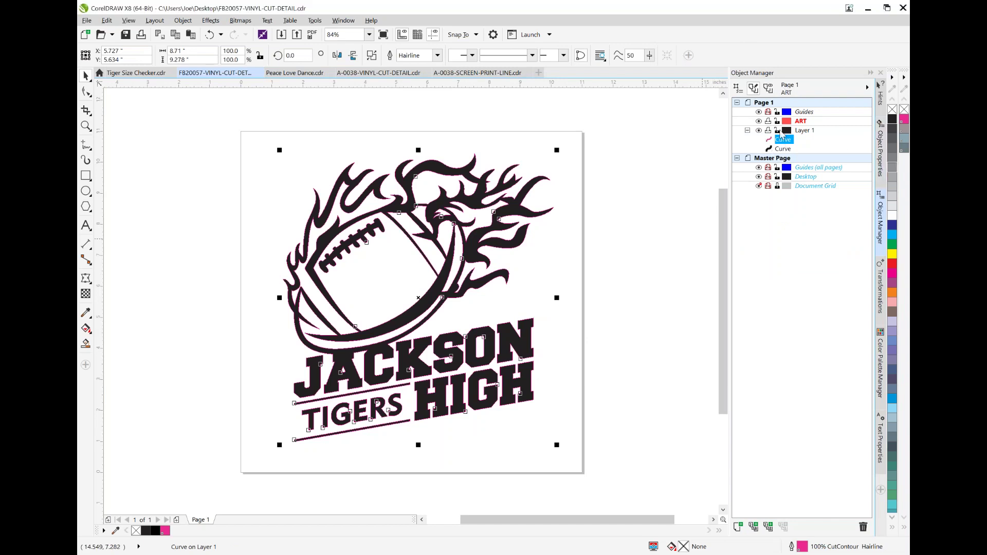
{"action": "left_click", "coordinate": [863, 527]}
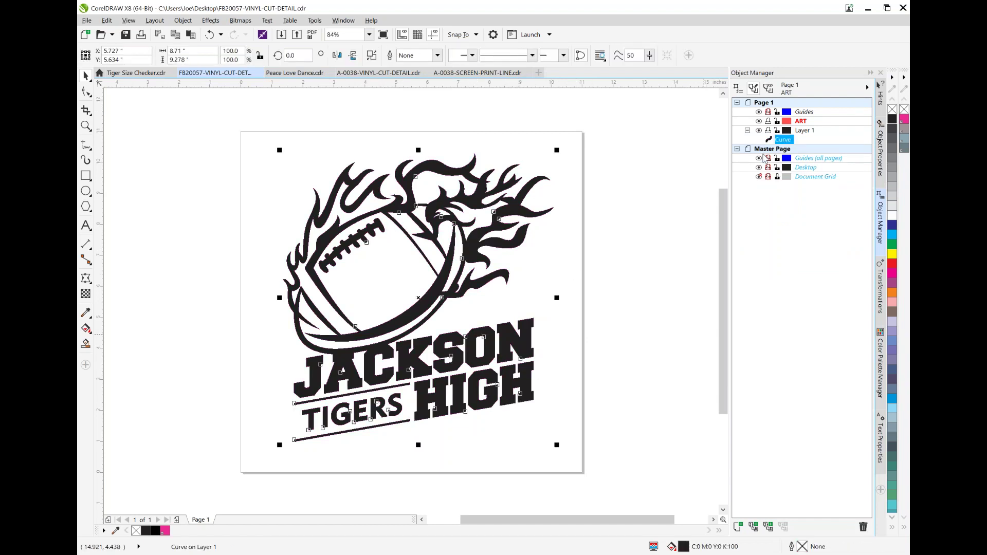
Give the black Jackson High Tigers curve a hairline outline in Roland VersaWorks CutContour and remove its fill
{"action": "double_click", "coordinate": [803, 547]}
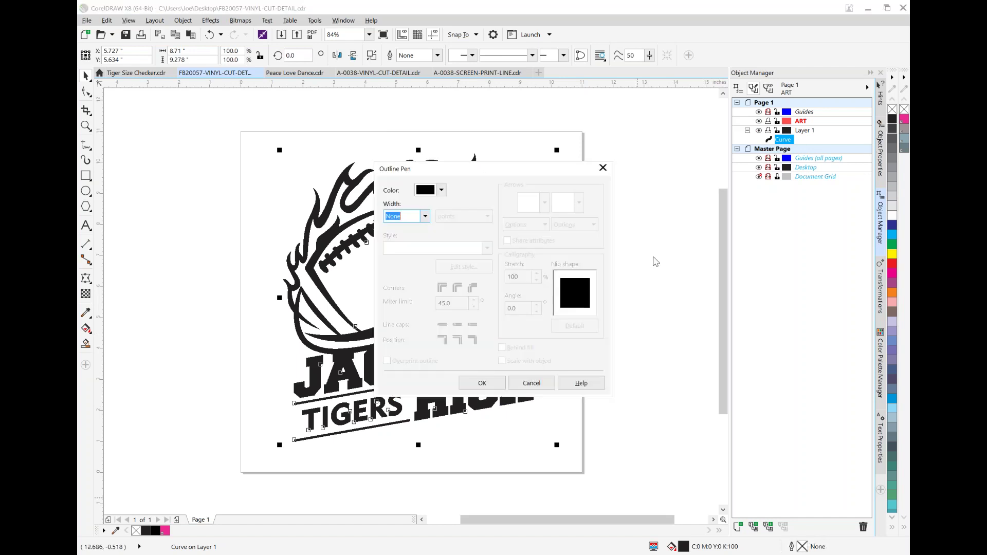
{"action": "left_click", "coordinate": [425, 216]}
{"action": "left_click", "coordinate": [426, 216]}
{"action": "left_click", "coordinate": [427, 217]}
{"action": "left_click", "coordinate": [404, 234]}
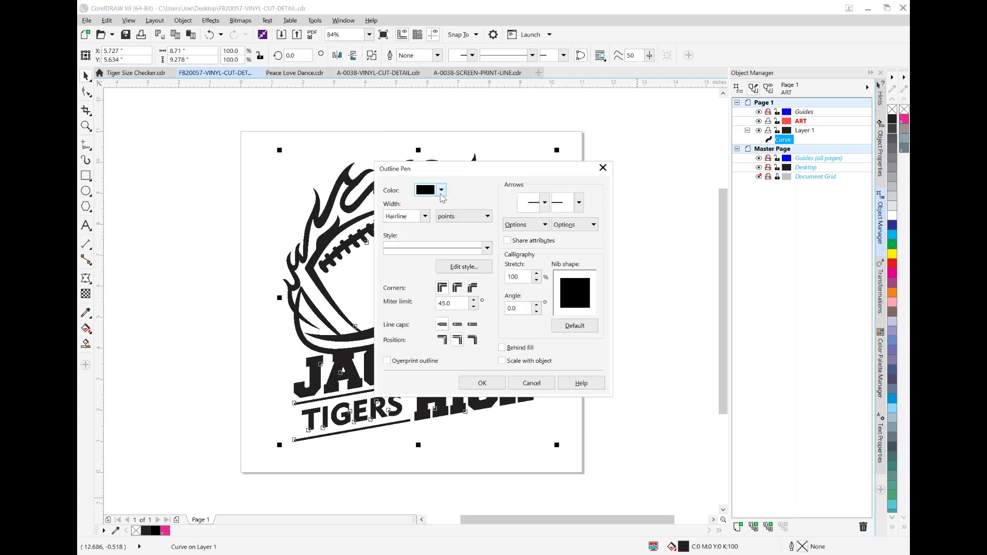
{"action": "left_click", "coordinate": [441, 190]}
{"action": "left_click", "coordinate": [469, 221]}
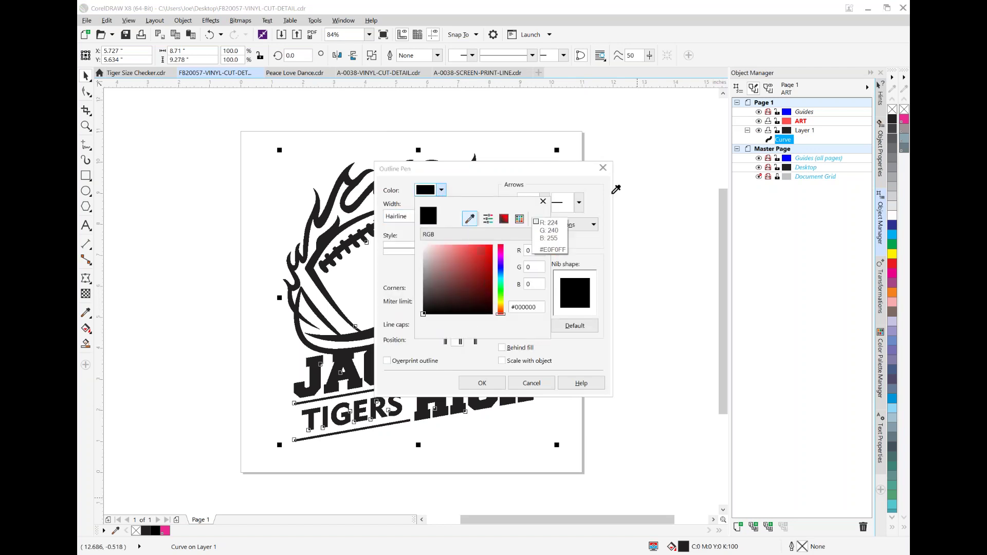
{"action": "left_click", "coordinate": [902, 119]}
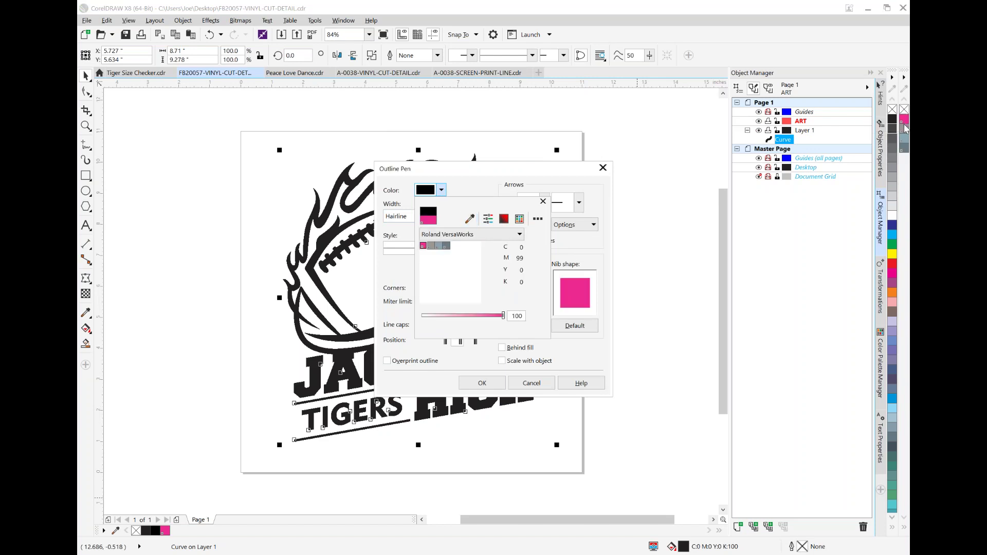
{"action": "left_click", "coordinate": [489, 385]}
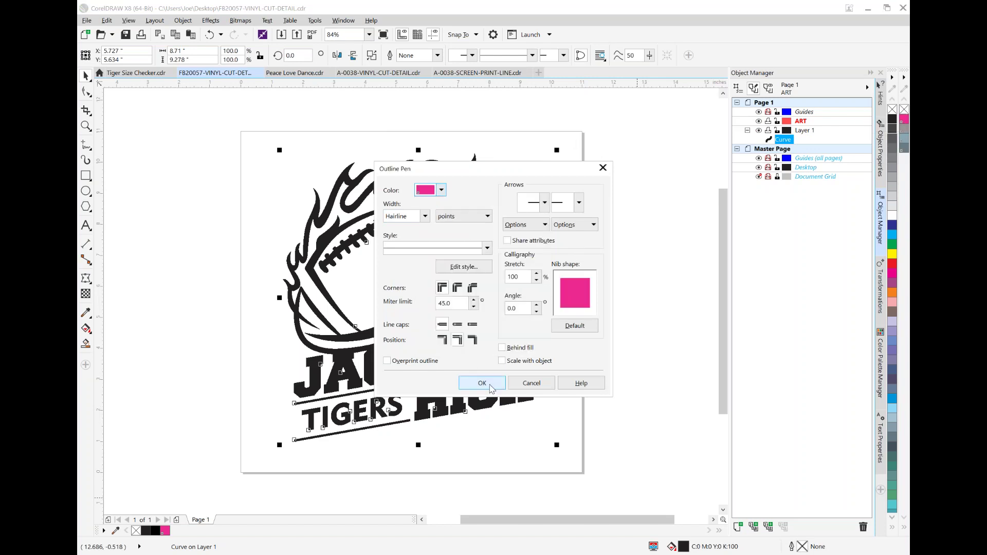
{"action": "left_click", "coordinate": [489, 385]}
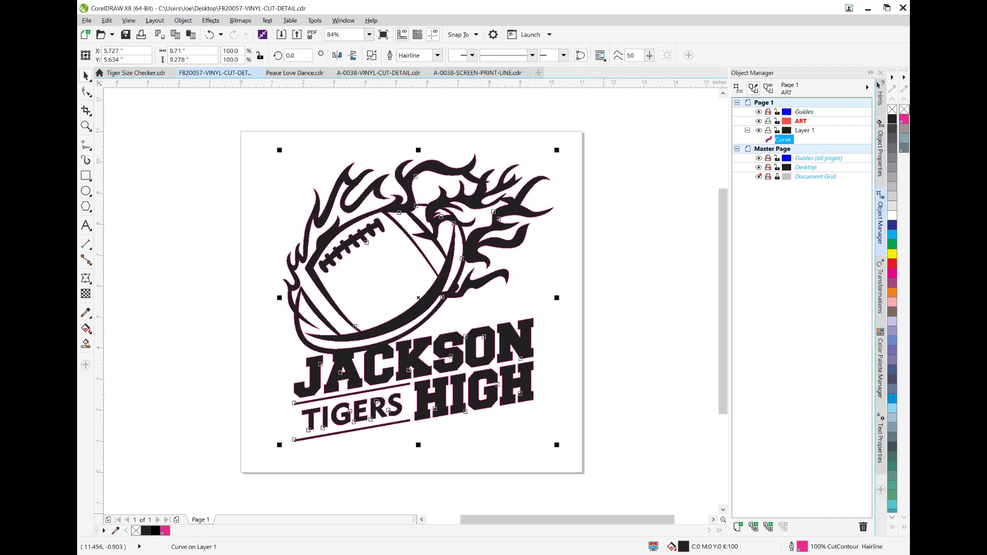
{"action": "left_click", "coordinate": [892, 110]}
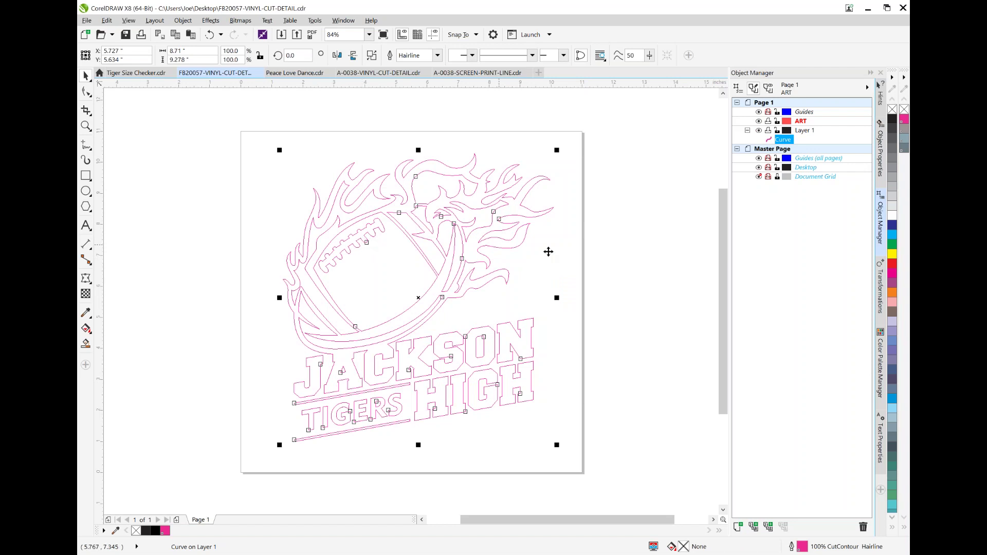
{"action": "left_click", "coordinate": [595, 263]}
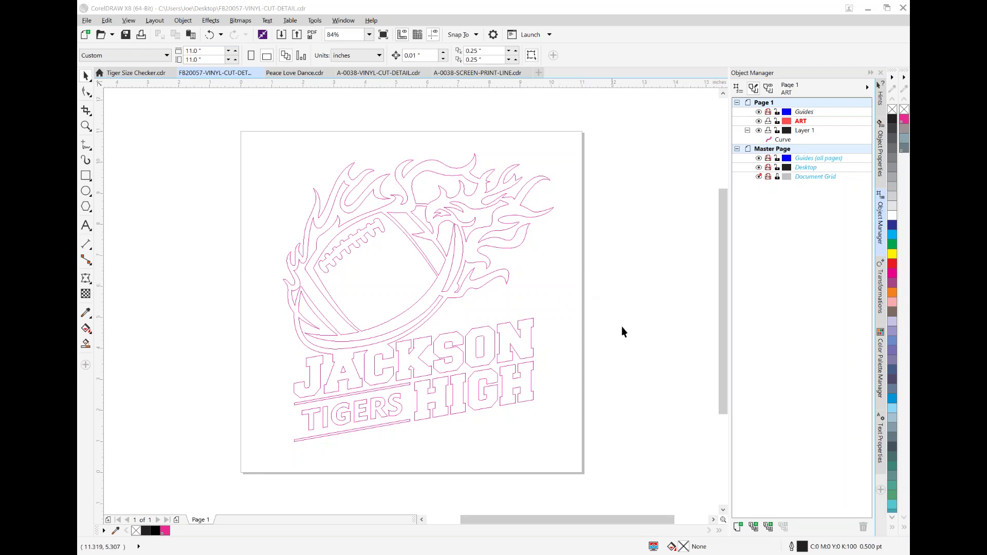
Return to Peace Love Dance and duplicate the heart in place
{"action": "left_click", "coordinate": [291, 84]}
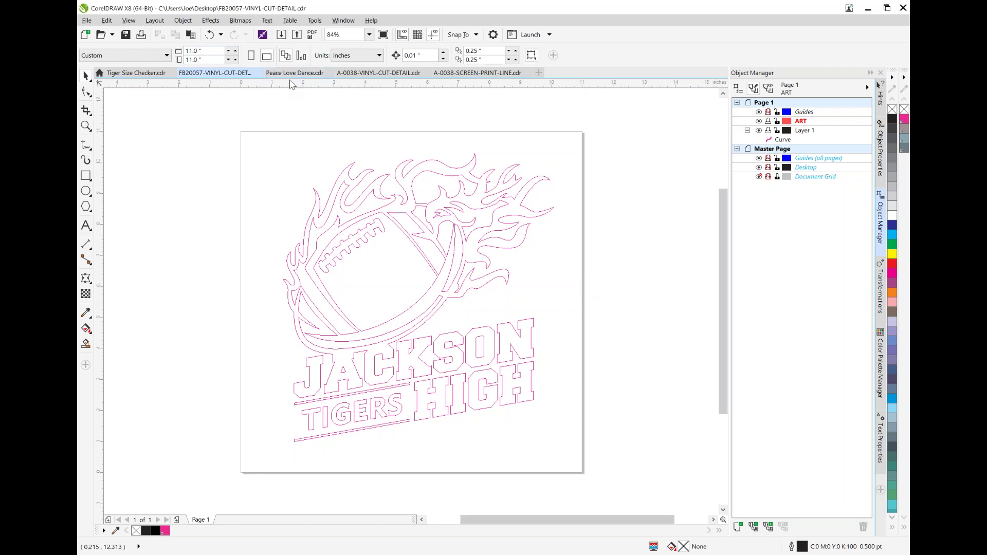
{"action": "left_click", "coordinate": [295, 73]}
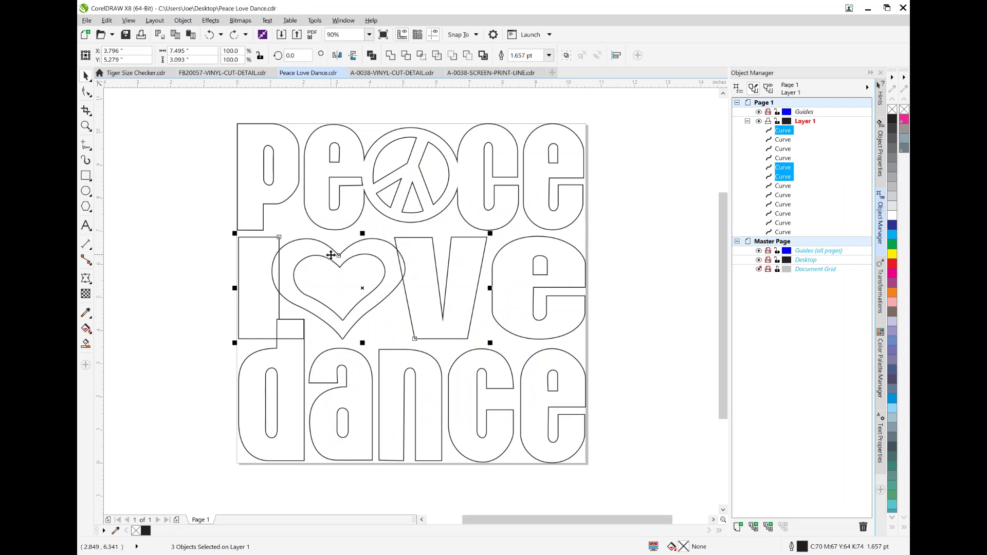
{"action": "key", "text": "Escape"}
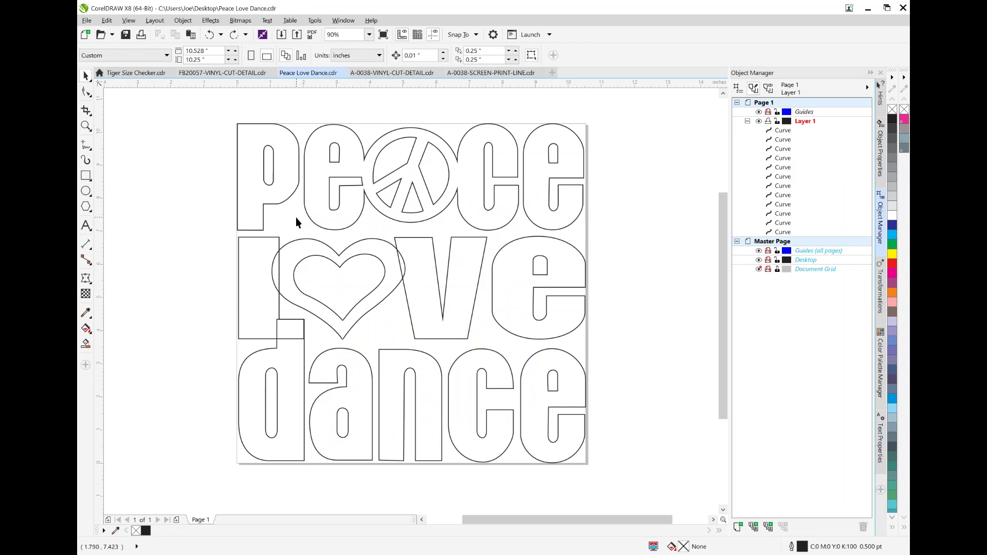
{"action": "left_click", "coordinate": [339, 265]}
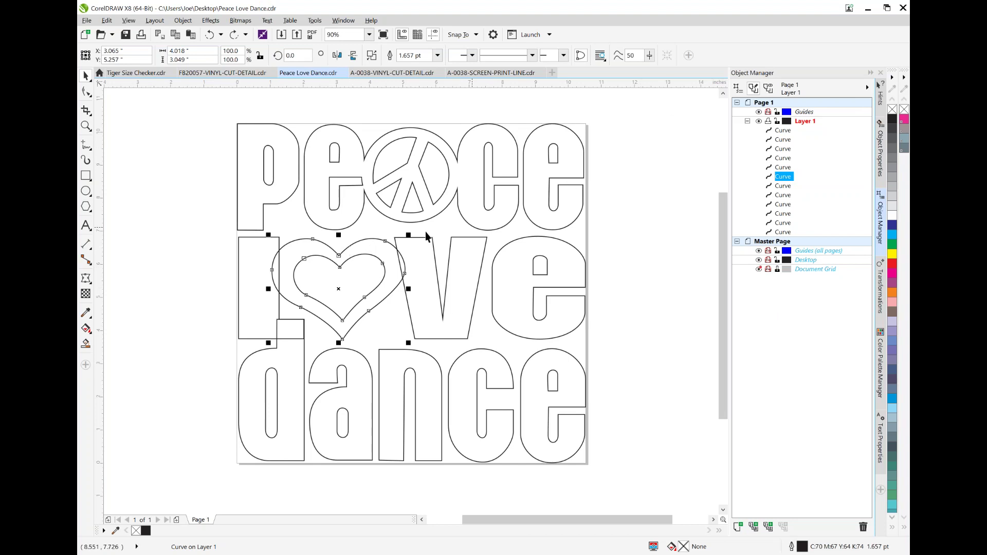
{"action": "left_click", "coordinate": [360, 263]}
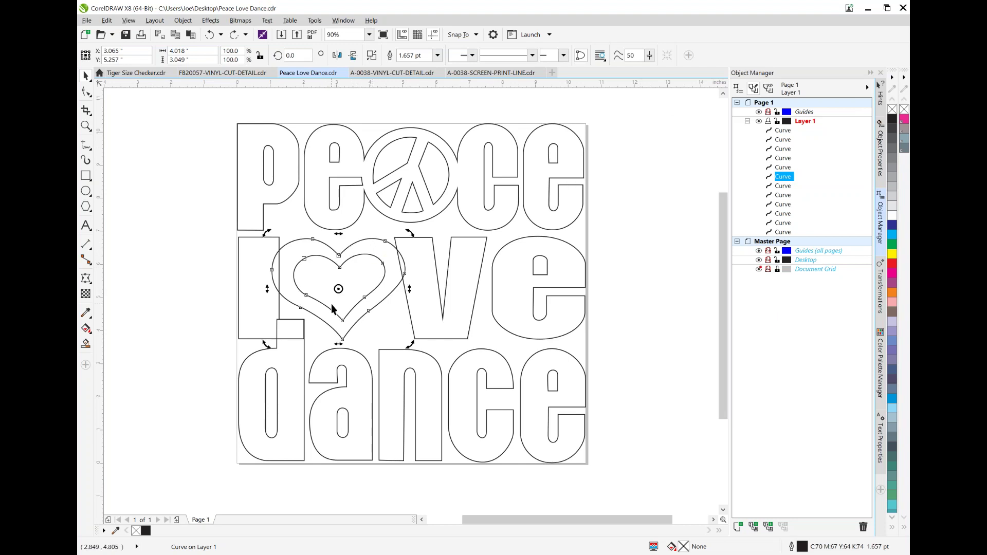
{"action": "key", "text": "plus"}
{"action": "left_click", "coordinate": [163, 266]}
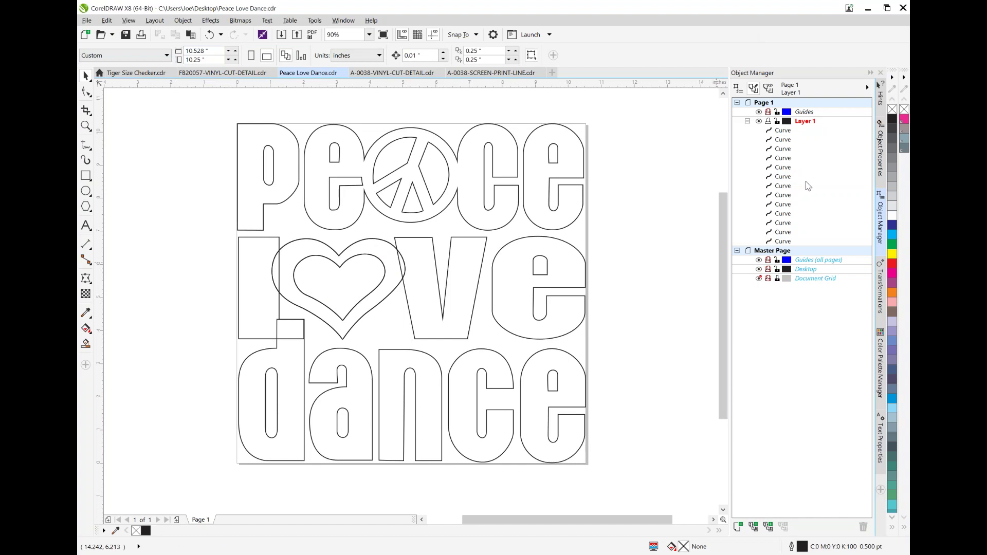
Move the duplicate heart below the L of Love in the stacking order and select both curves
{"action": "left_click", "coordinate": [342, 263]}
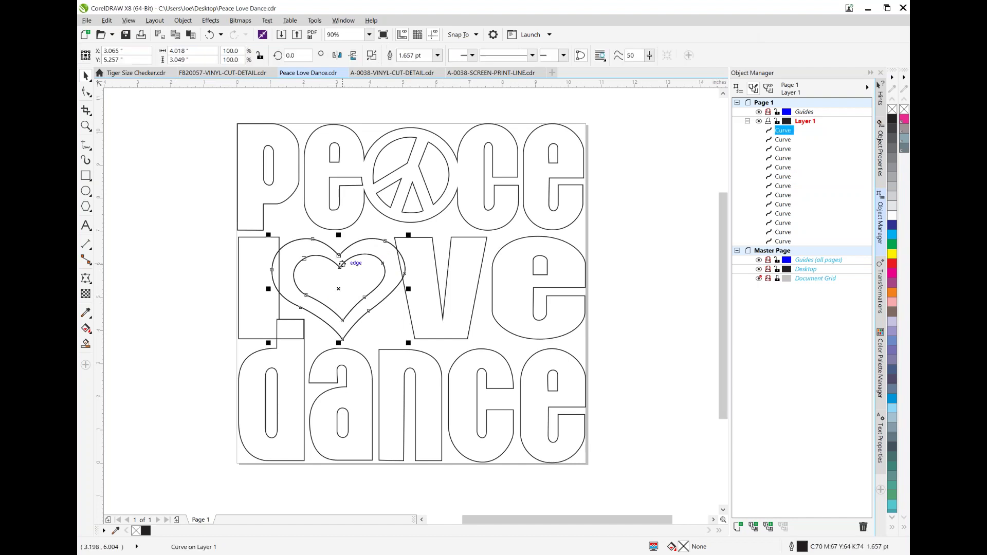
{"action": "left_click", "coordinate": [237, 240]}
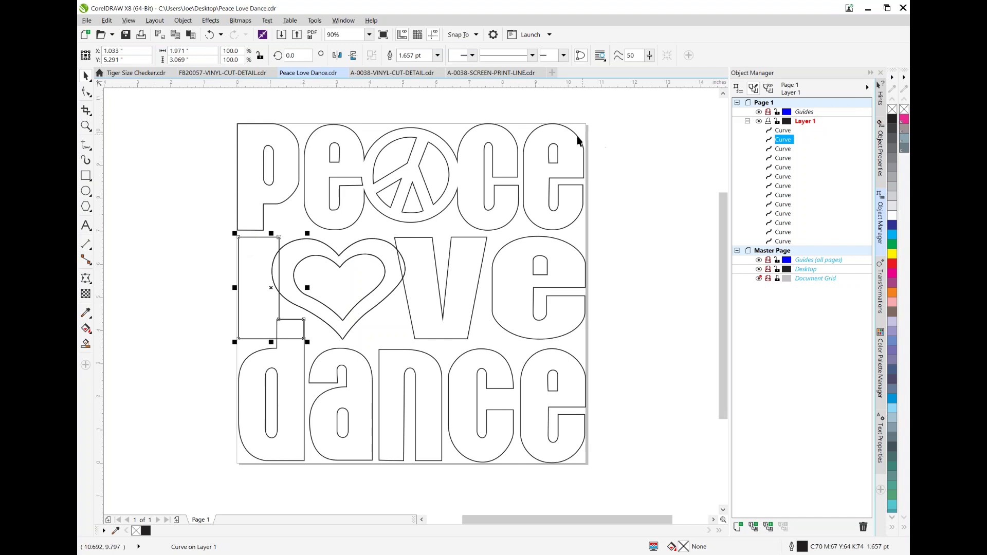
{"action": "left_click_drag", "start_coordinate": [783, 130], "coordinate": [783, 149]}
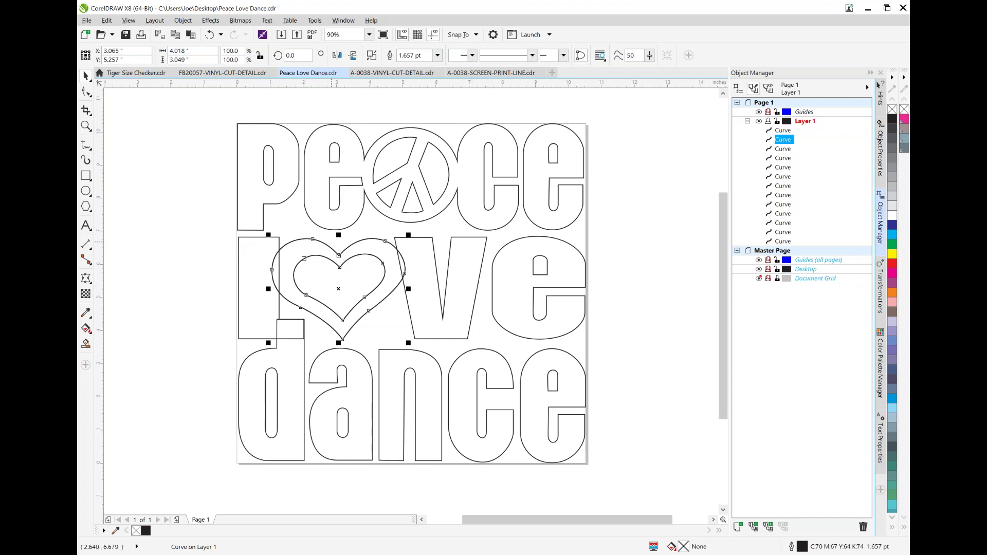
{"action": "left_click", "coordinate": [237, 273], "text": "shift"}
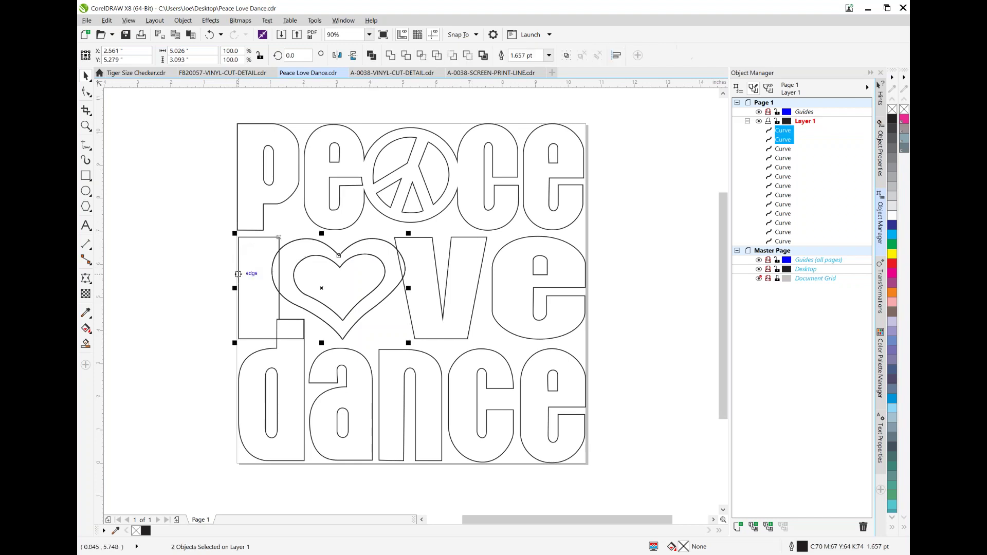
Try Back Minus Front on the duplicate heart and the L, undo it, and apply Front Minus Back instead
{"action": "left_click", "coordinate": [467, 55]}
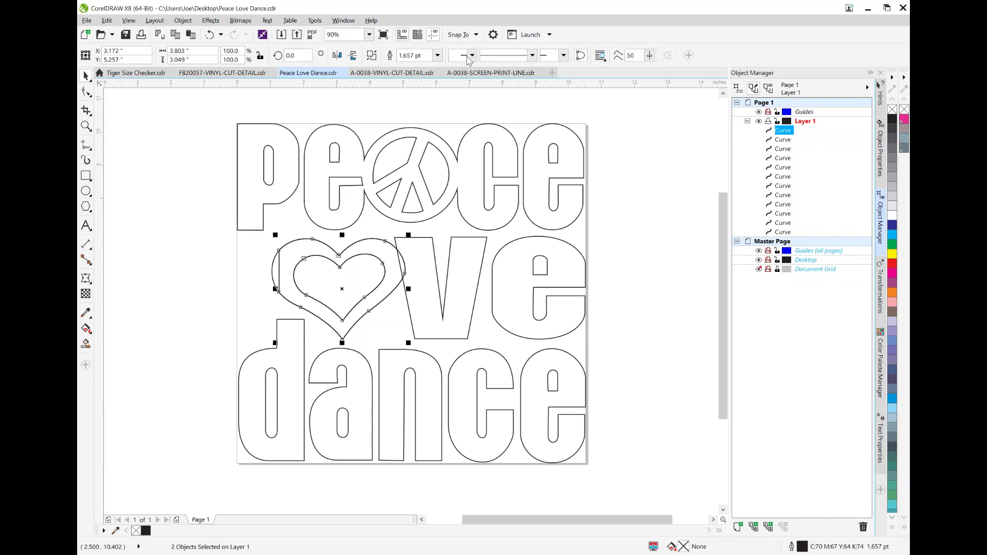
{"action": "key", "text": "ctrl+z"}
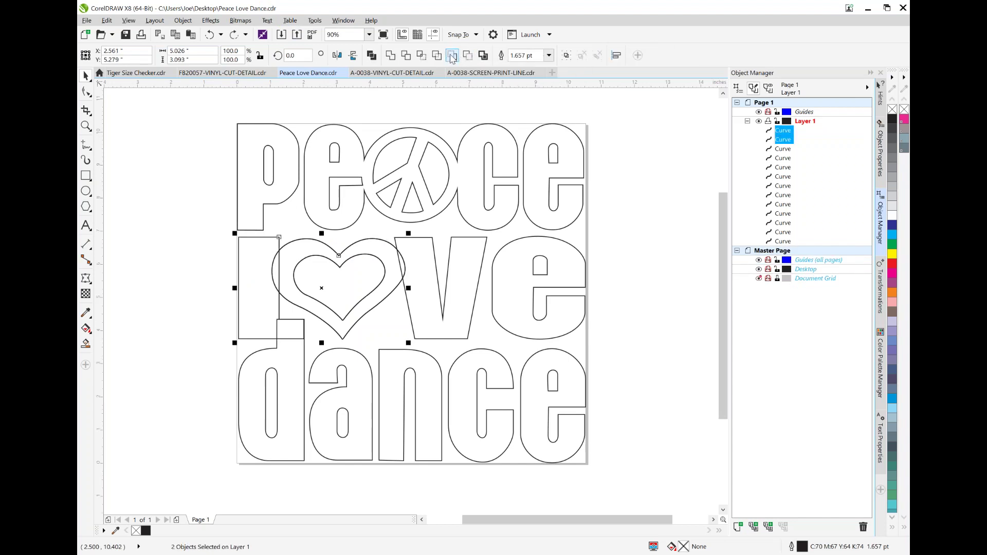
{"action": "left_click", "coordinate": [452, 55]}
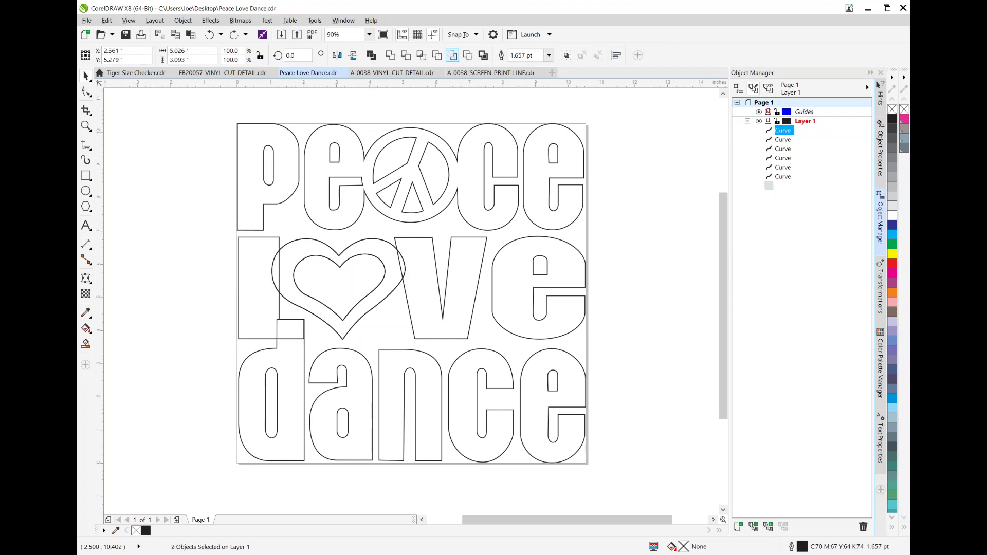
Select the remaining heart and place another copy of it in the same position
{"action": "left_click", "coordinate": [359, 250]}
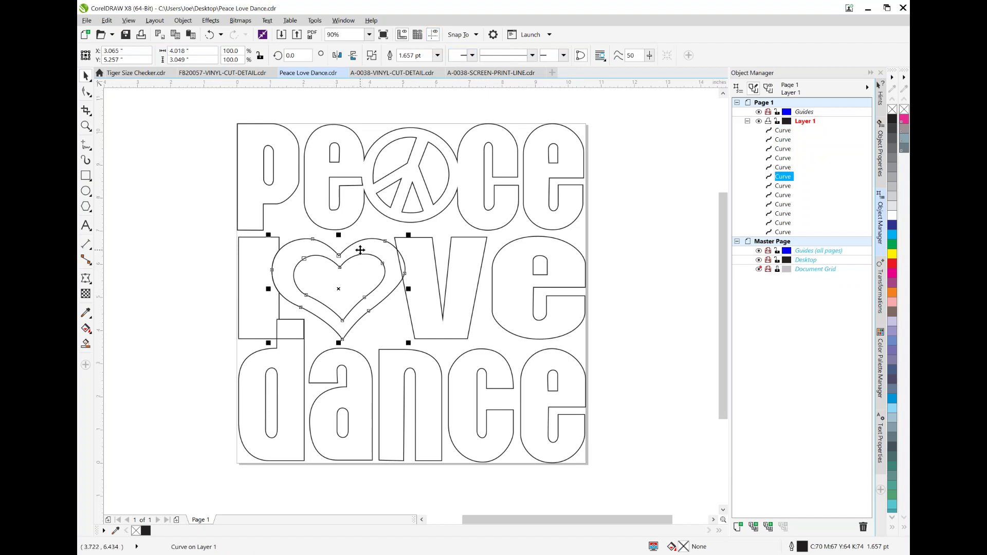
{"action": "key", "text": "ctrl+v"}
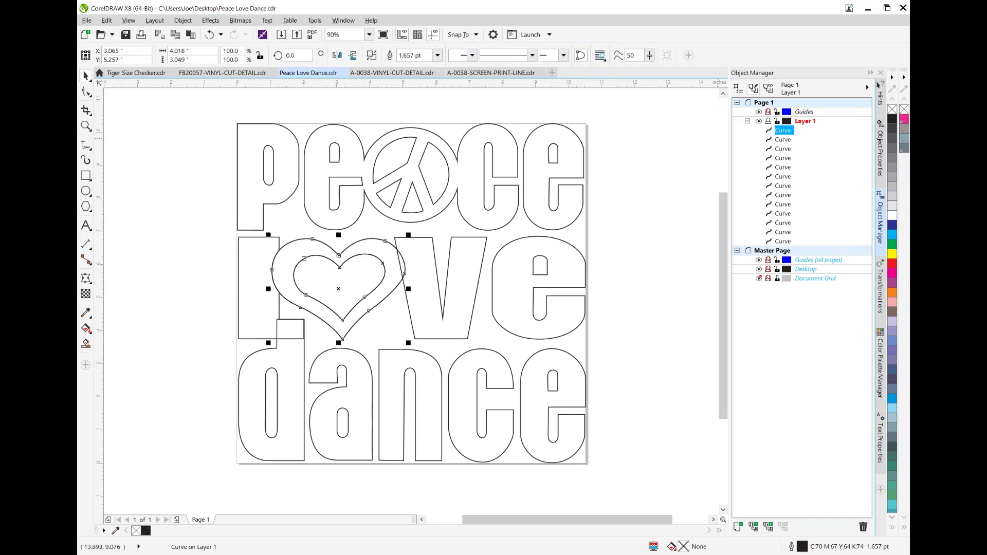
Move the heart copy below the V of Love in the stacking order and trim the V with it using Front Minus Back
{"action": "mouse_move", "coordinate": [782, 176]}
{"action": "left_mouse_down"}
{"action": "mouse_move", "coordinate": [778, 139]}
{"action": "mouse_move", "coordinate": [787, 132]}
{"action": "mouse_move", "coordinate": [787, 186]}
{"action": "left_mouse_up"}
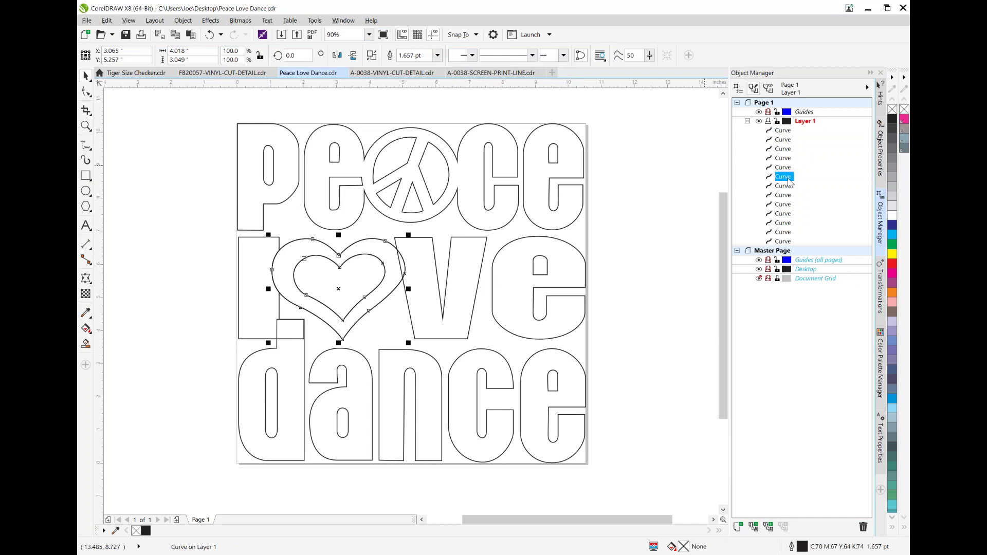
{"action": "left_click", "coordinate": [434, 267], "text": "shift"}
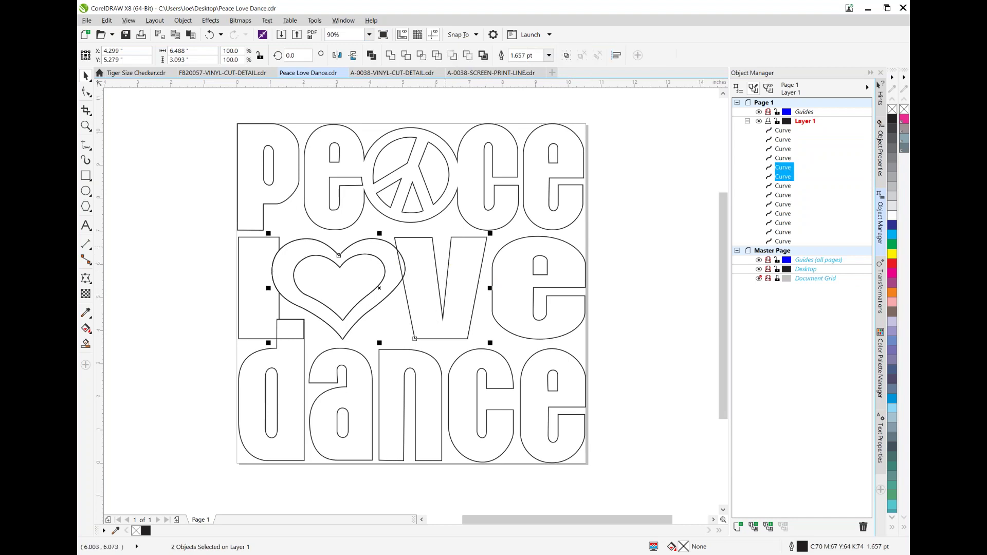
{"action": "left_click", "coordinate": [456, 58]}
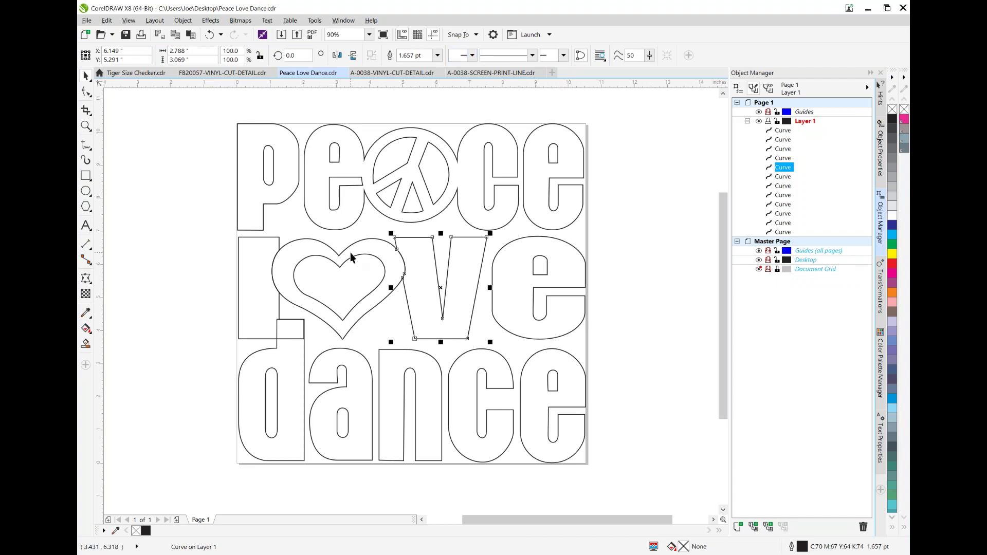
Pull the heart off the artwork to check the trimmed L and V, undo the move, and select the heart and V together
{"action": "left_click_drag", "start_coordinate": [363, 244], "coordinate": [196, 108]}
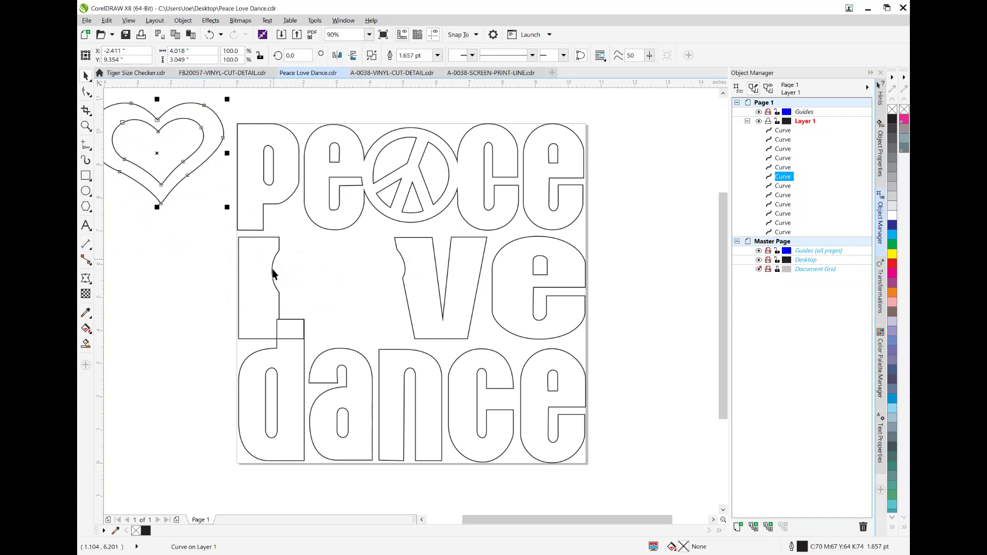
{"action": "key", "text": "ctrl+z"}
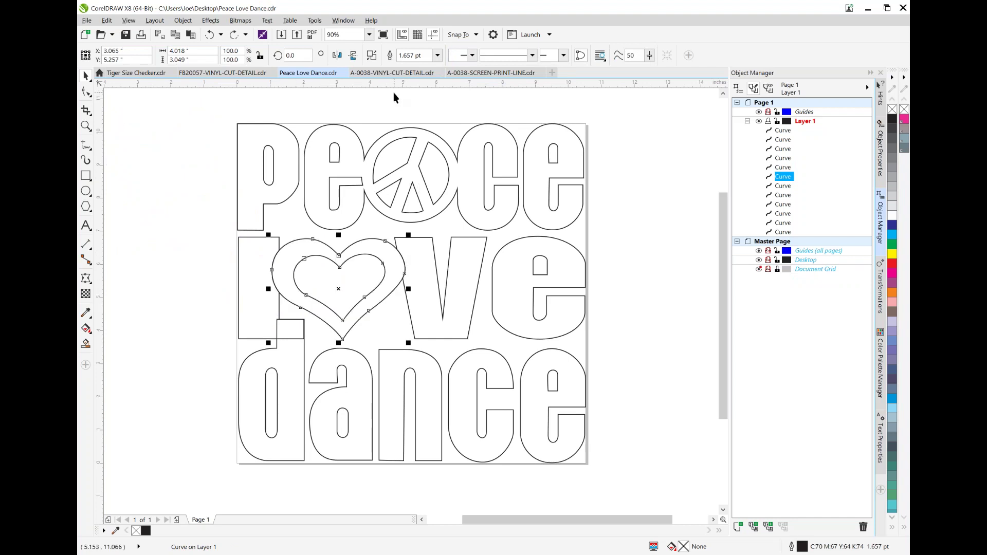
{"action": "left_click", "coordinate": [434, 236], "text": "shift"}
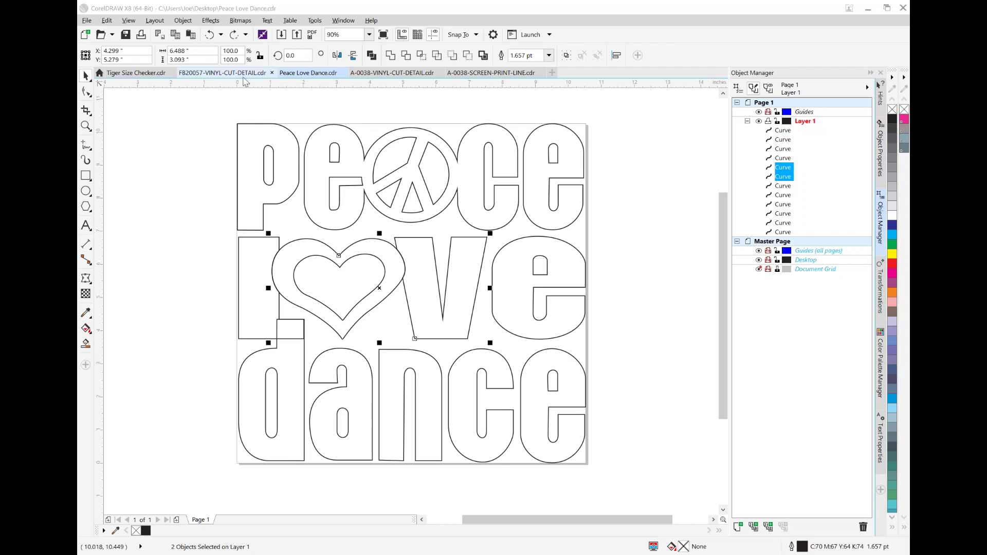
Inspect the outline settings of the Jackson High Tigers curve in FB20057-VINYL-CUT-DETAIL.cdr and return to Peace Love Dance.cdr
{"action": "left_click", "coordinate": [249, 76]}
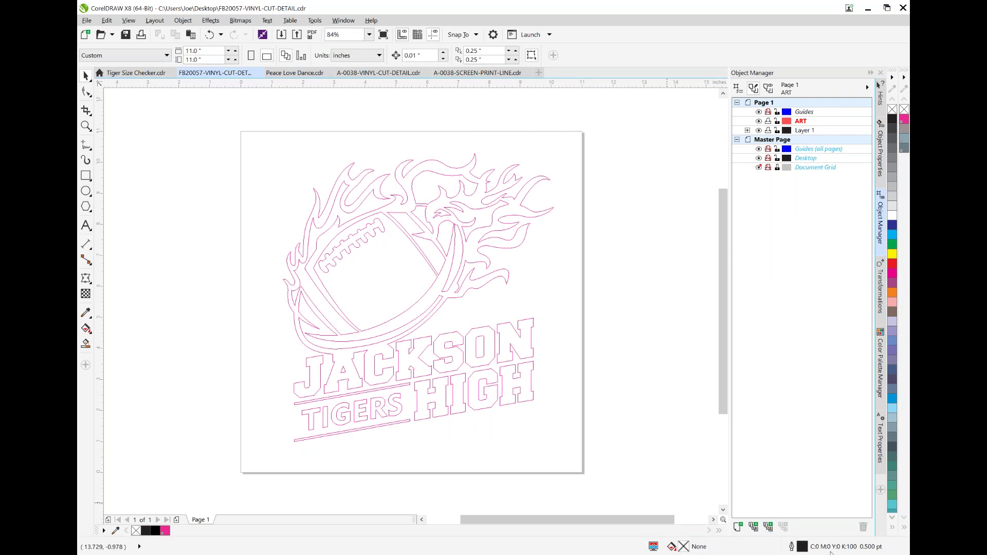
{"action": "left_click", "coordinate": [418, 170]}
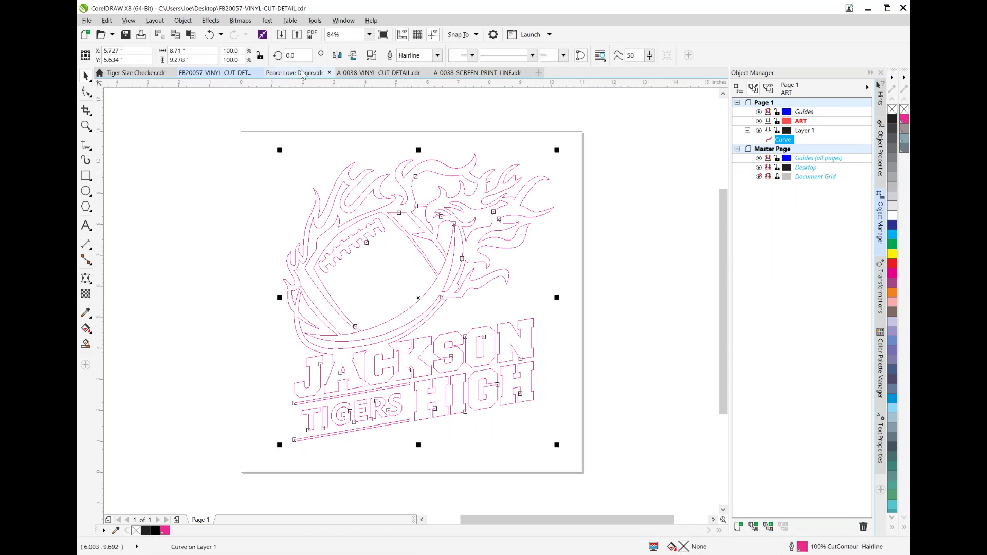
{"action": "left_click", "coordinate": [322, 73]}
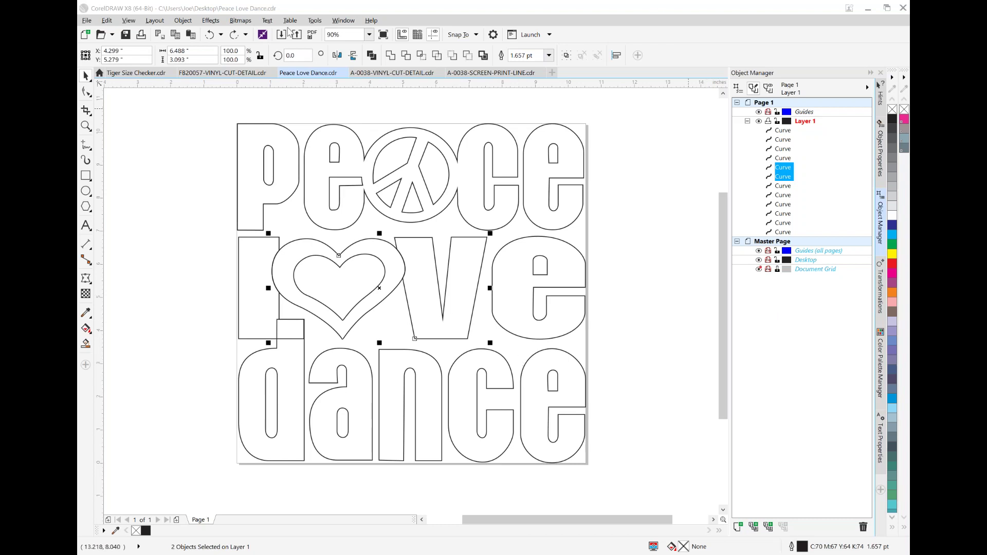
Switch to Microsoft Edge and show the FreeMonthCodeWebinar-Corel.pdf page
{"action": "mouse_move", "coordinate": [366, 549]}
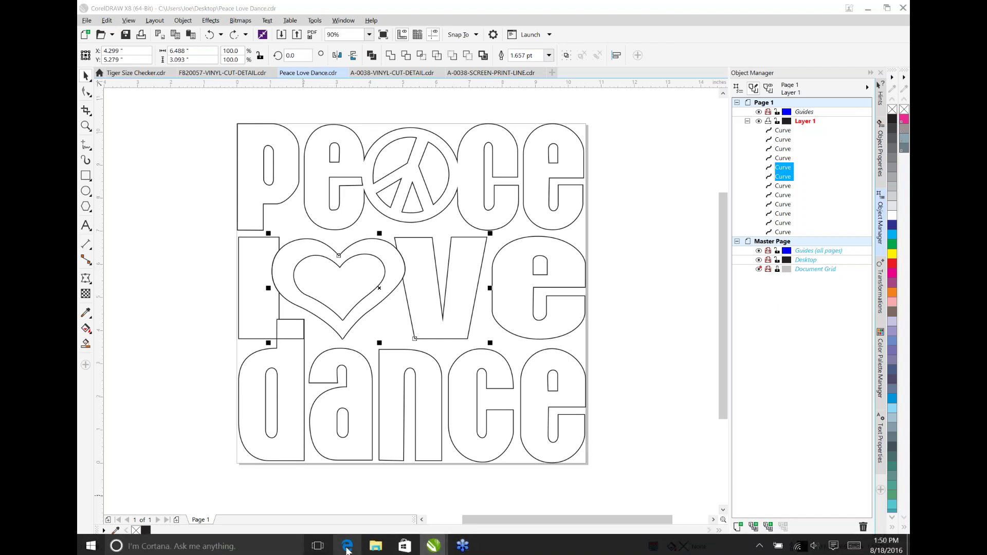
{"action": "left_click", "coordinate": [348, 547]}
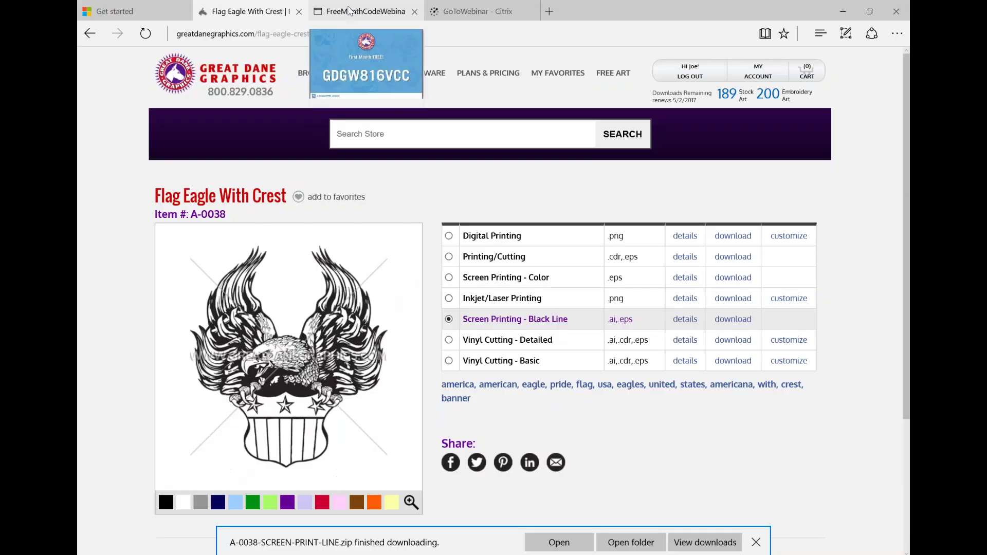
{"action": "left_click", "coordinate": [350, 11]}
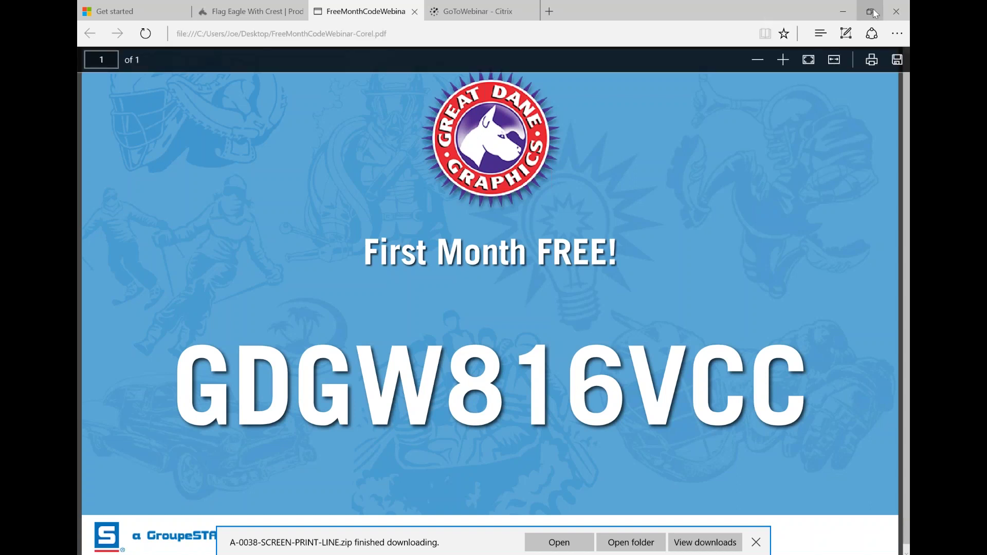
Detach the free-month PDF into its own window, zoom it so the promotional code fits, and move and resize the window in a screen corner
{"action": "left_click_drag", "start_coordinate": [365, 11], "coordinate": [634, 45]}
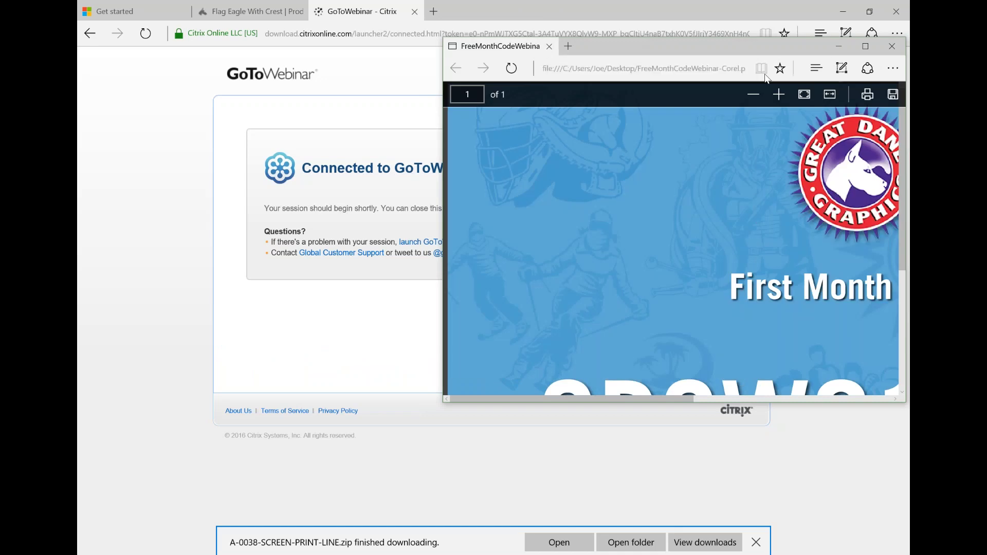
{"action": "left_click", "coordinate": [760, 90]}
{"action": "left_click", "coordinate": [760, 90]}
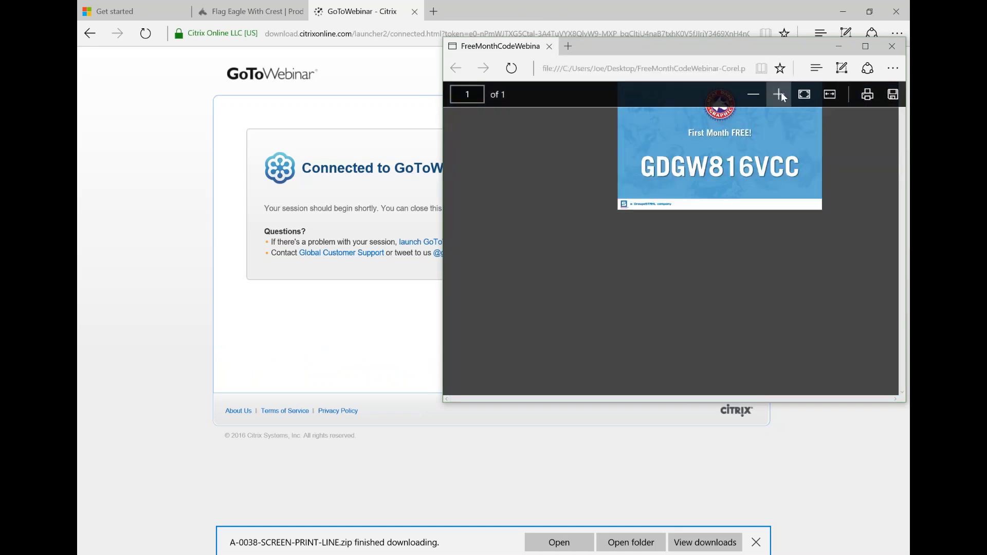
{"action": "left_click", "coordinate": [780, 94]}
{"action": "left_click_drag", "start_coordinate": [713, 51], "coordinate": [909, 3]}
{"action": "left_click_drag", "start_coordinate": [810, 279], "coordinate": [870, 276]}
Restore the main browser window from full screen, narrow it beside the PDF window, and show the Flag Eagle With Crest page
{"action": "left_click", "coordinate": [479, 15]}
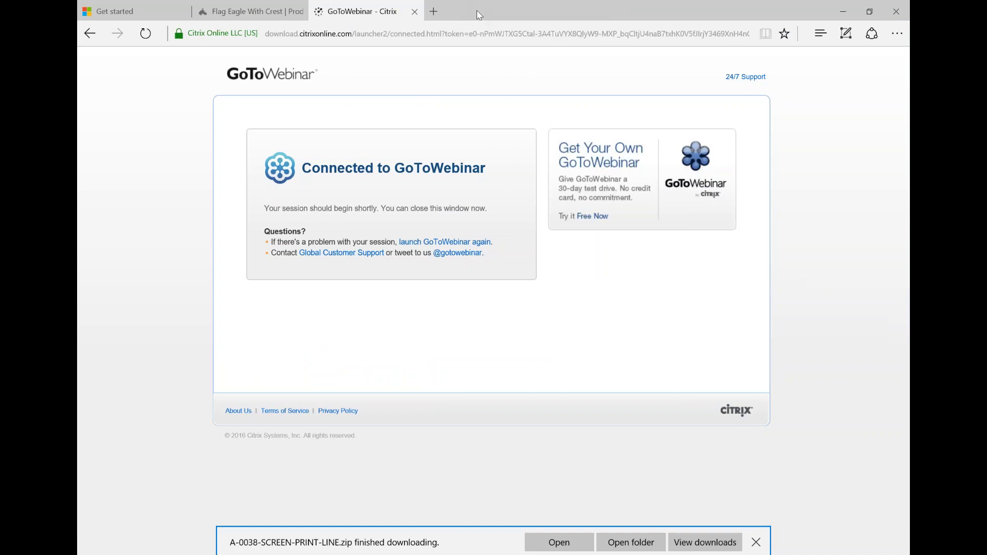
{"action": "left_click", "coordinate": [874, 15]}
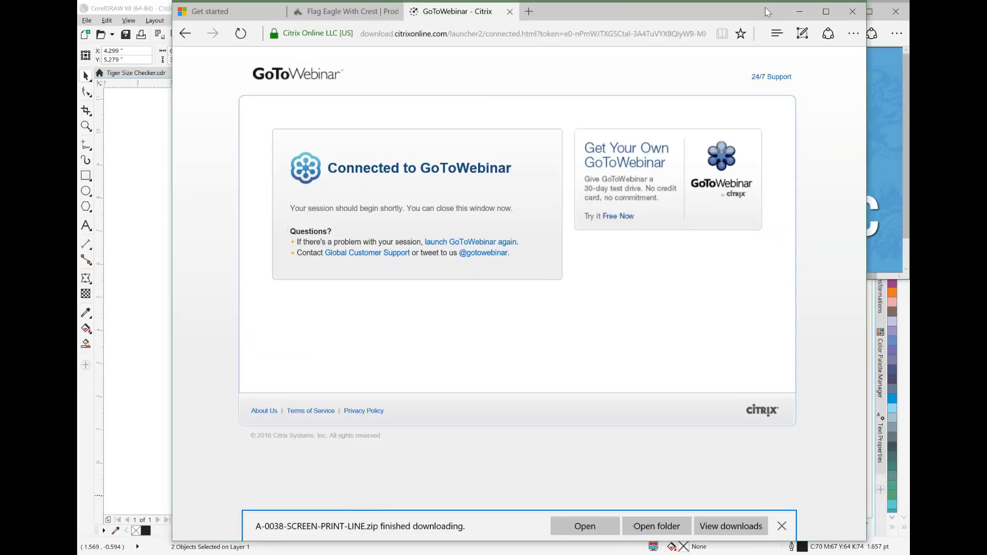
{"action": "left_click_drag", "start_coordinate": [761, 19], "coordinate": [668, 15]}
{"action": "left_click_drag", "start_coordinate": [769, 336], "coordinate": [550, 322]}
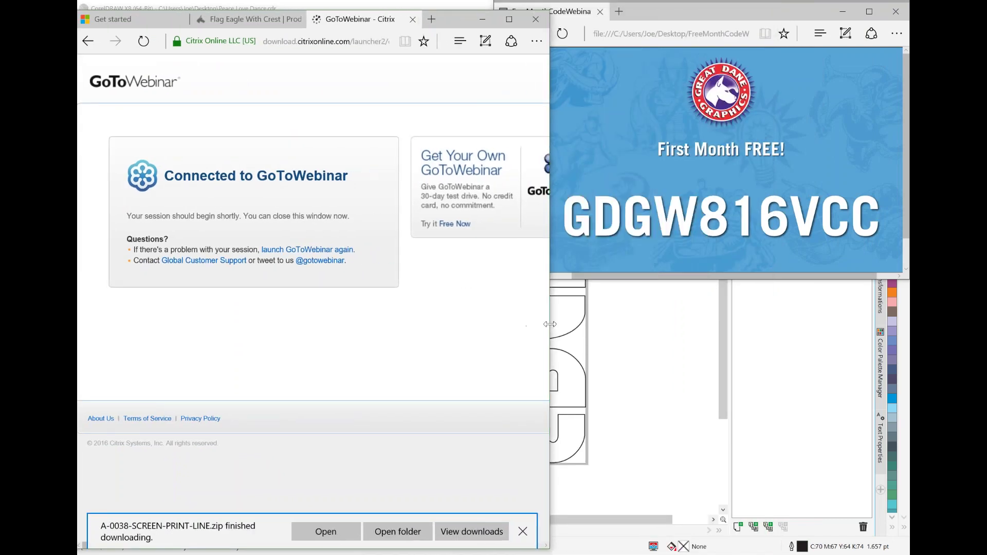
{"action": "left_click", "coordinate": [253, 20]}
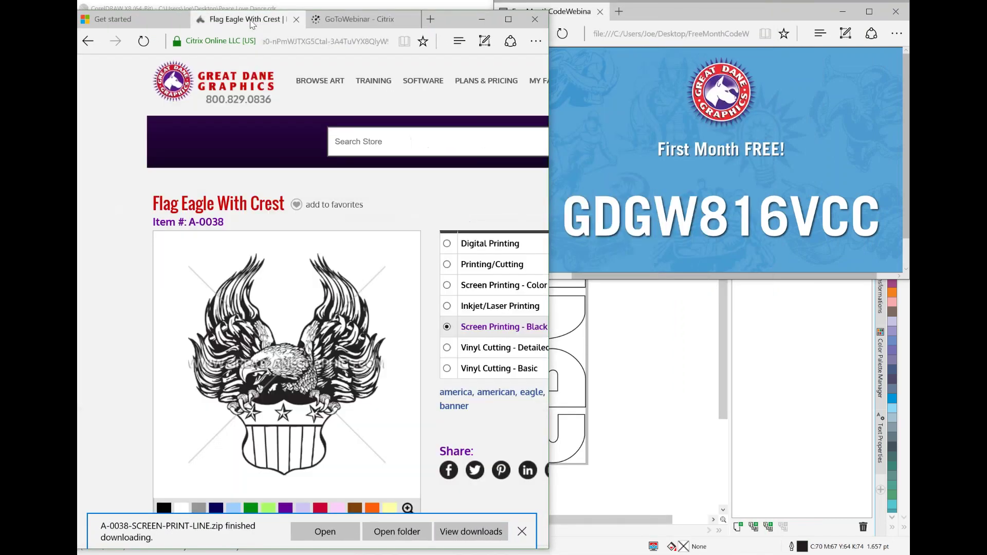
Expand the Great Dane Graphics site menu and look through the Flag Eagle With Crest page's download options
{"action": "scroll", "coordinate": [405, 223], "scroll_direction": "up", "scroll_amount": 3}
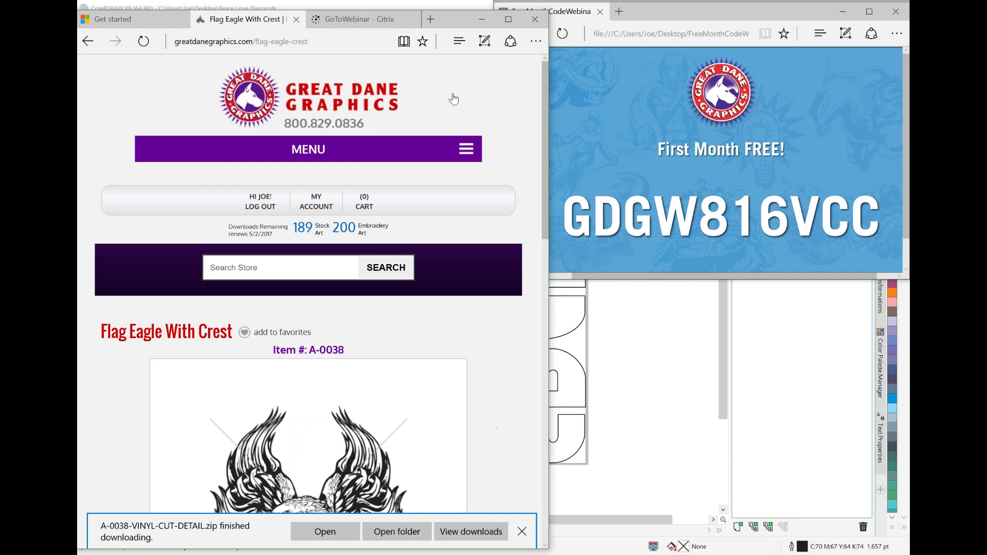
{"action": "left_click", "coordinate": [468, 149]}
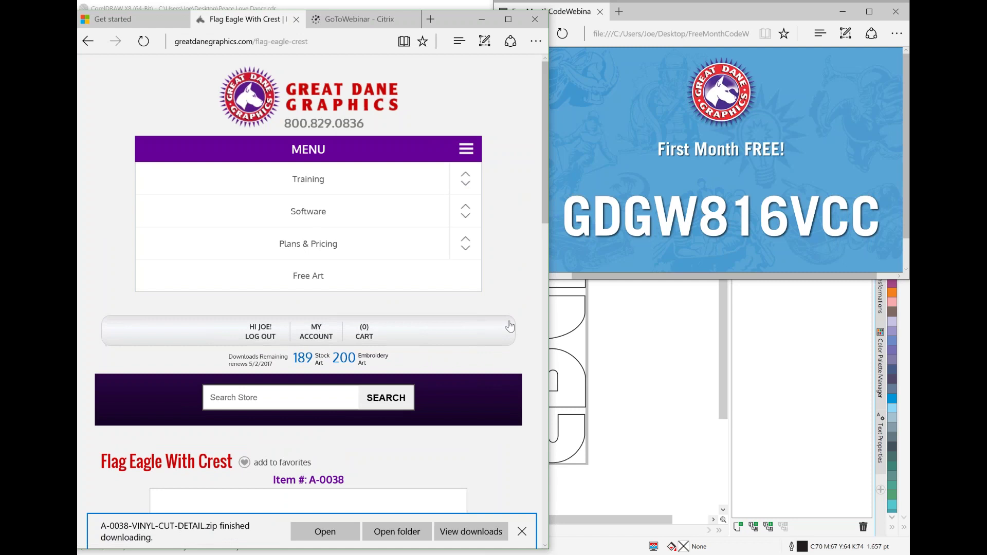
{"action": "scroll", "coordinate": [509, 323], "scroll_direction": "down", "scroll_amount": 4}
{"action": "scroll", "coordinate": [512, 270], "scroll_direction": "down", "scroll_amount": 7}
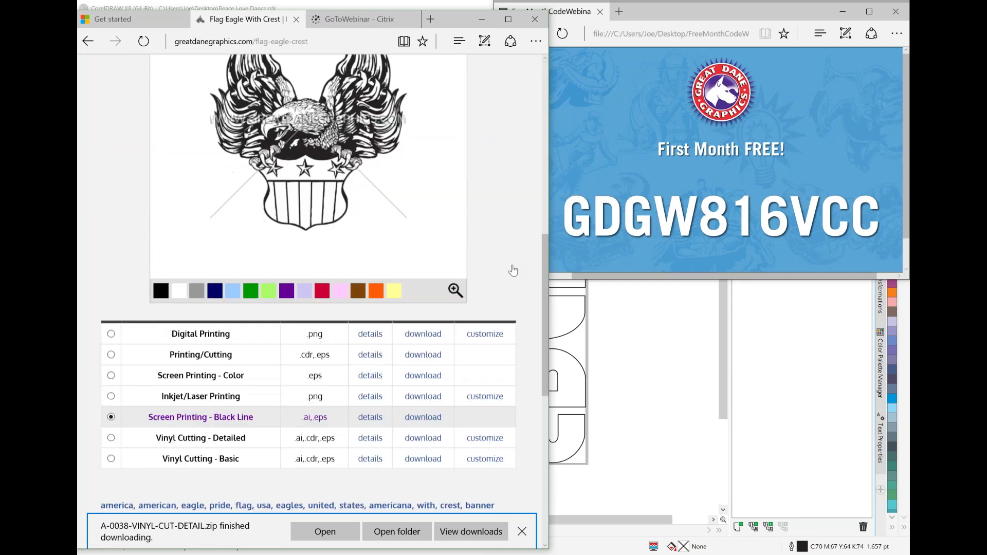
{"action": "scroll", "coordinate": [519, 360], "scroll_direction": "up", "scroll_amount": 8}
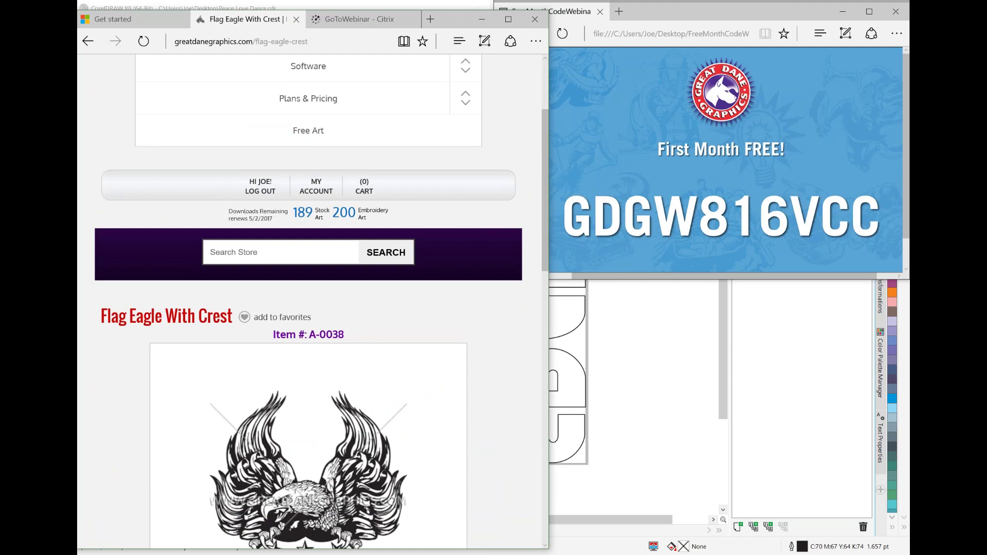
Make the store's browser window shorter and nearly as wide as the screen, and return to the page header
{"action": "left_click_drag", "start_coordinate": [477, 9], "coordinate": [477, 221]}
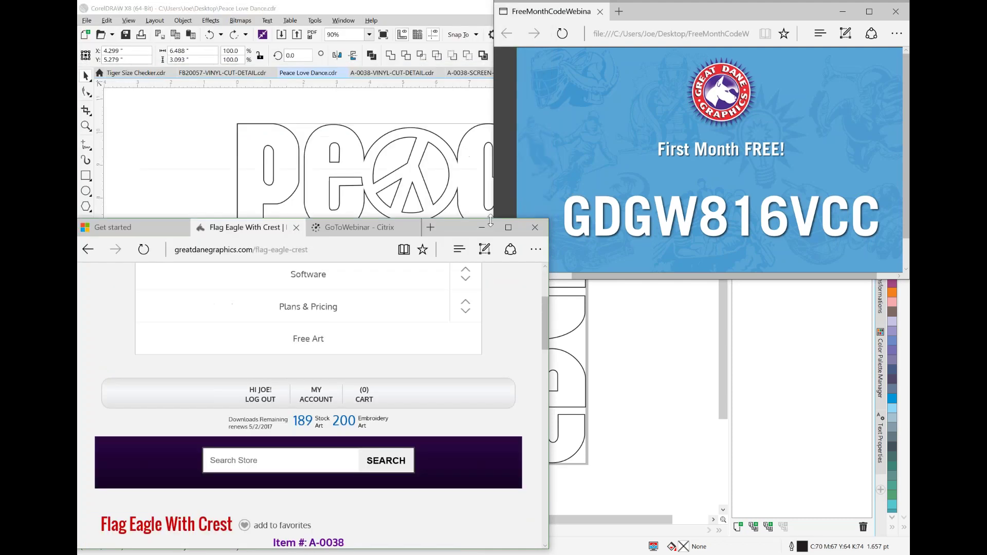
{"action": "left_click_drag", "start_coordinate": [549, 370], "coordinate": [909, 359]}
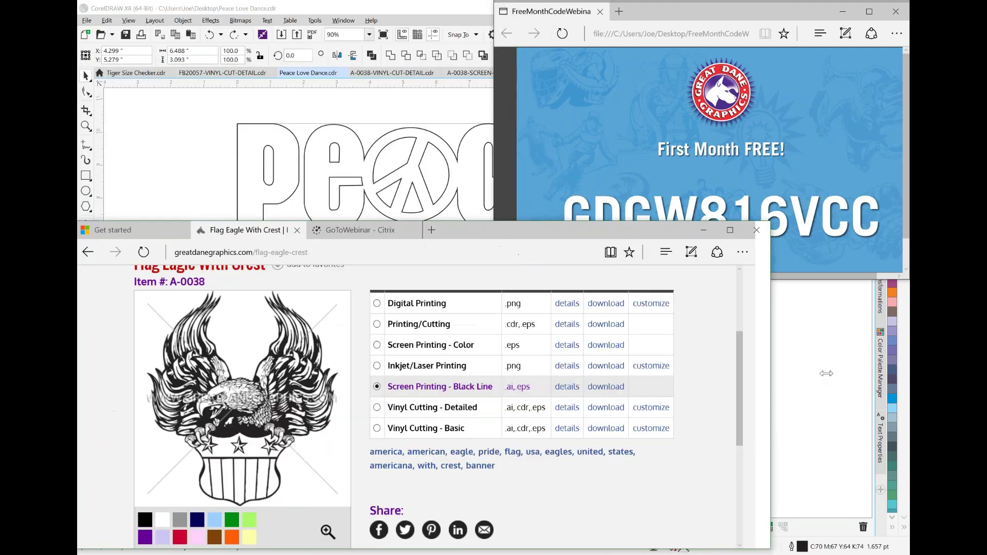
{"action": "scroll", "coordinate": [846, 317], "scroll_direction": "down", "scroll_amount": 2}
{"action": "scroll", "coordinate": [846, 318], "scroll_direction": "up", "scroll_amount": 5}
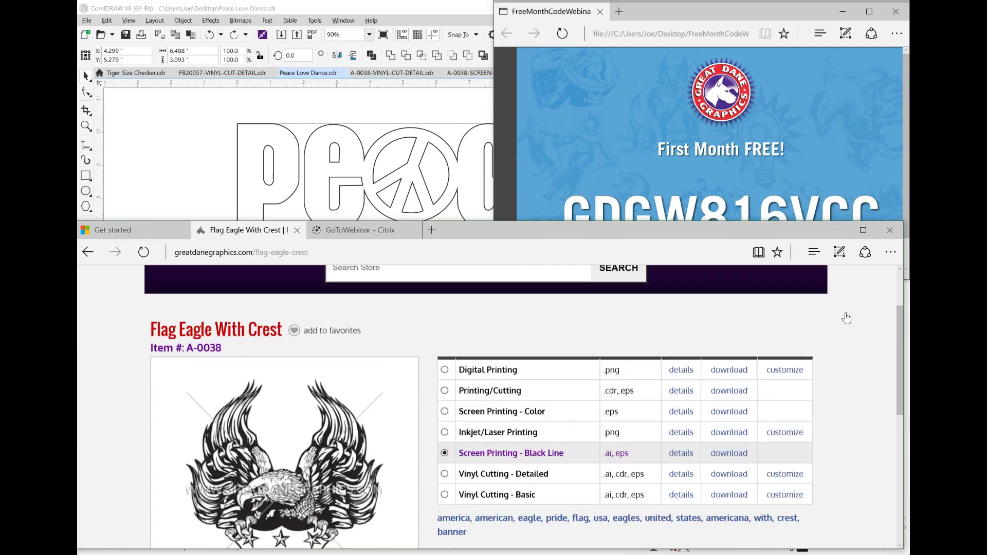
Bring the free-month PDF window in front of the store page so the whole promotional code shows
{"action": "mouse_move", "coordinate": [384, 335]}
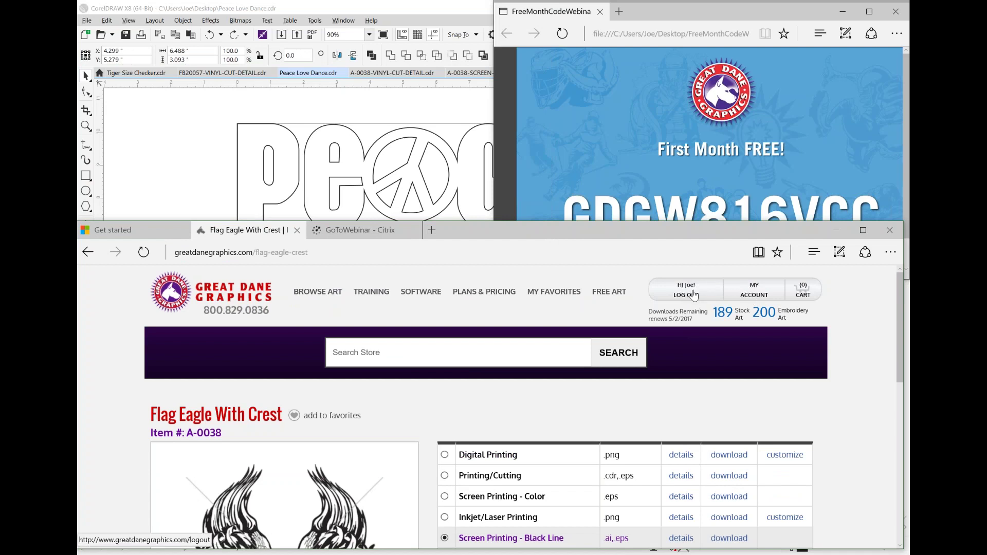
{"action": "left_click", "coordinate": [645, 220]}
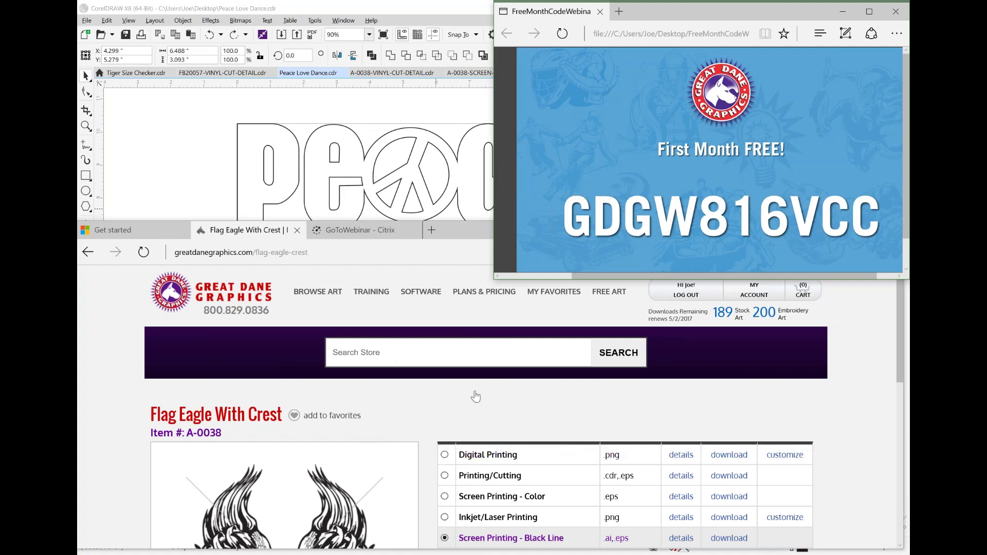
{"action": "scroll", "coordinate": [506, 405], "scroll_direction": "down", "scroll_amount": 3}
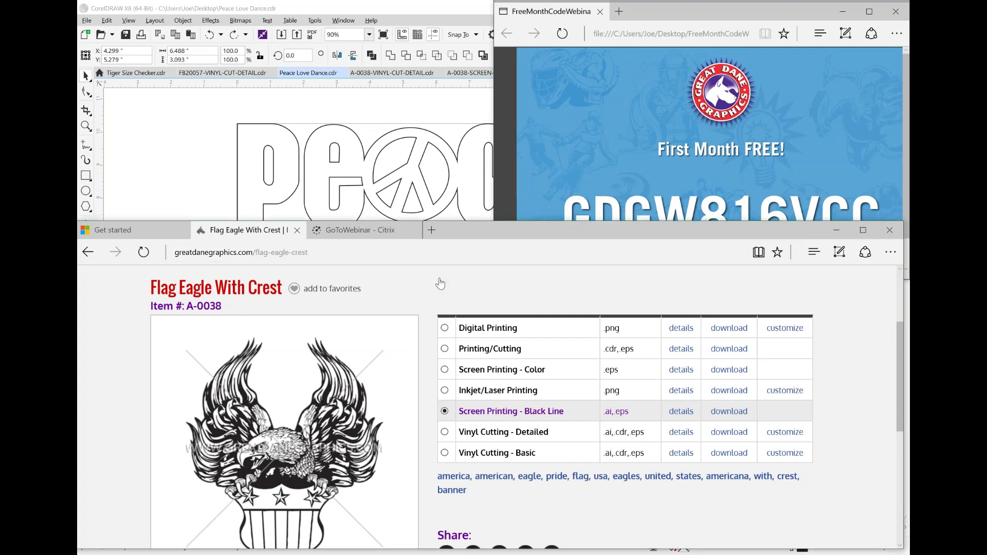
{"action": "left_click", "coordinate": [705, 9]}
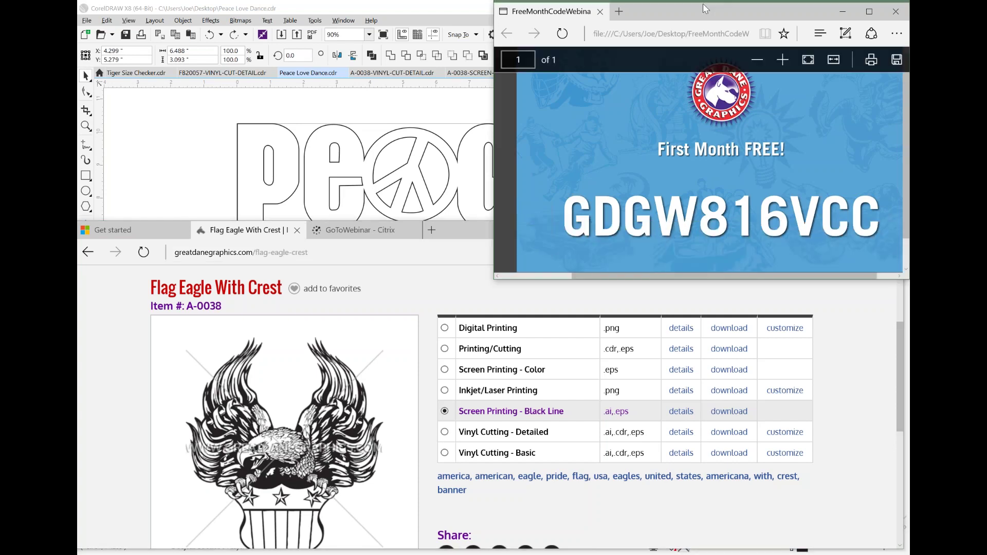